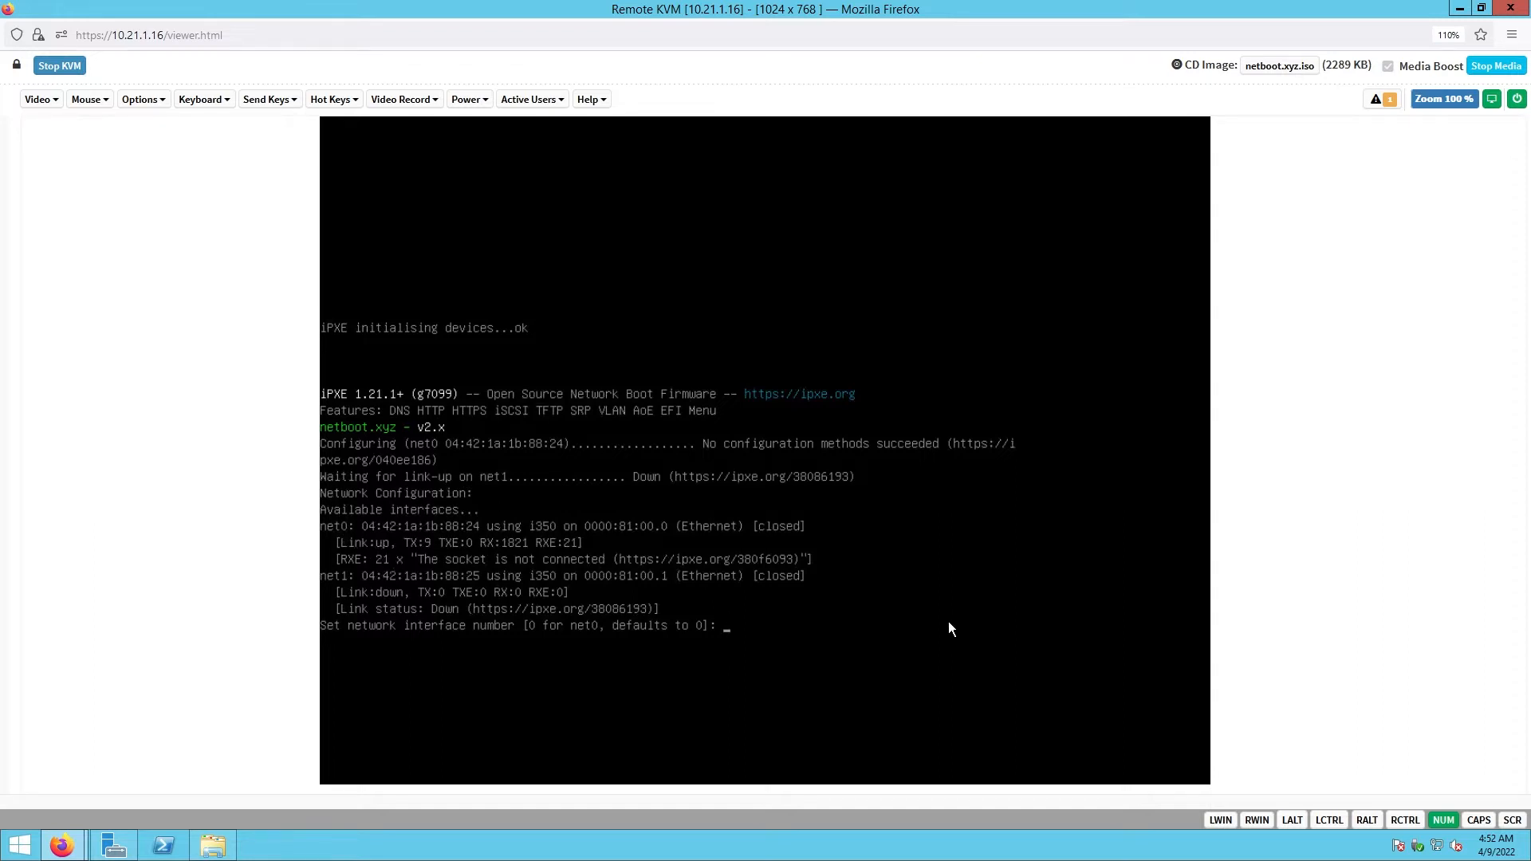
# - Boot iPXE on interface 0 with IP 193.25.214.253, mask 255.255.255.0, gateway 193.25.214.1, DNS 8.8.8.8
pyautogui.write('0')
pyautogui.press('Return')
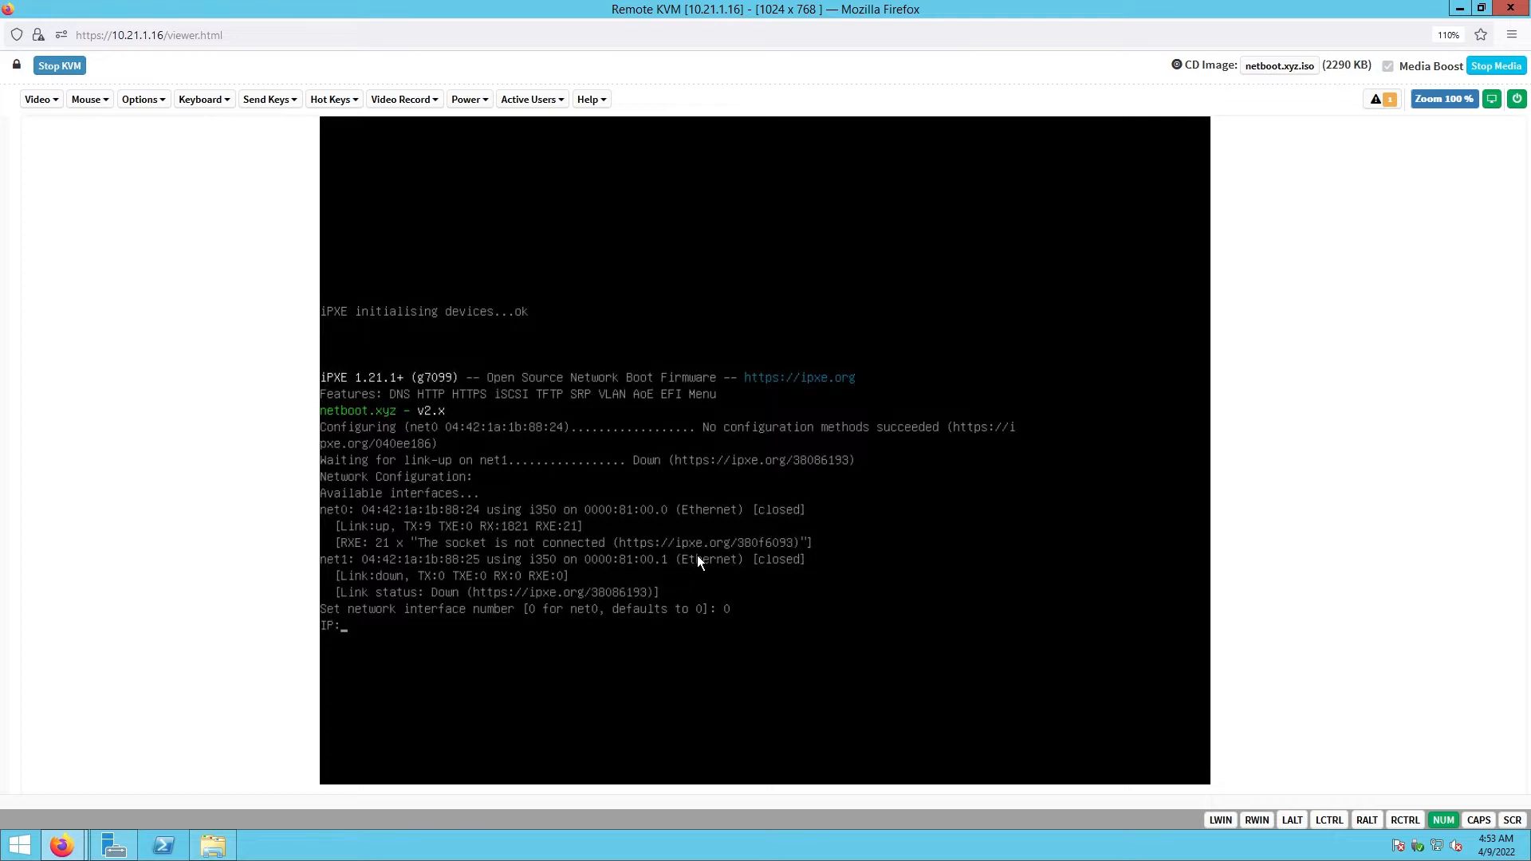
pyautogui.write('193.25.214.253')
pyautogui.press('Return')
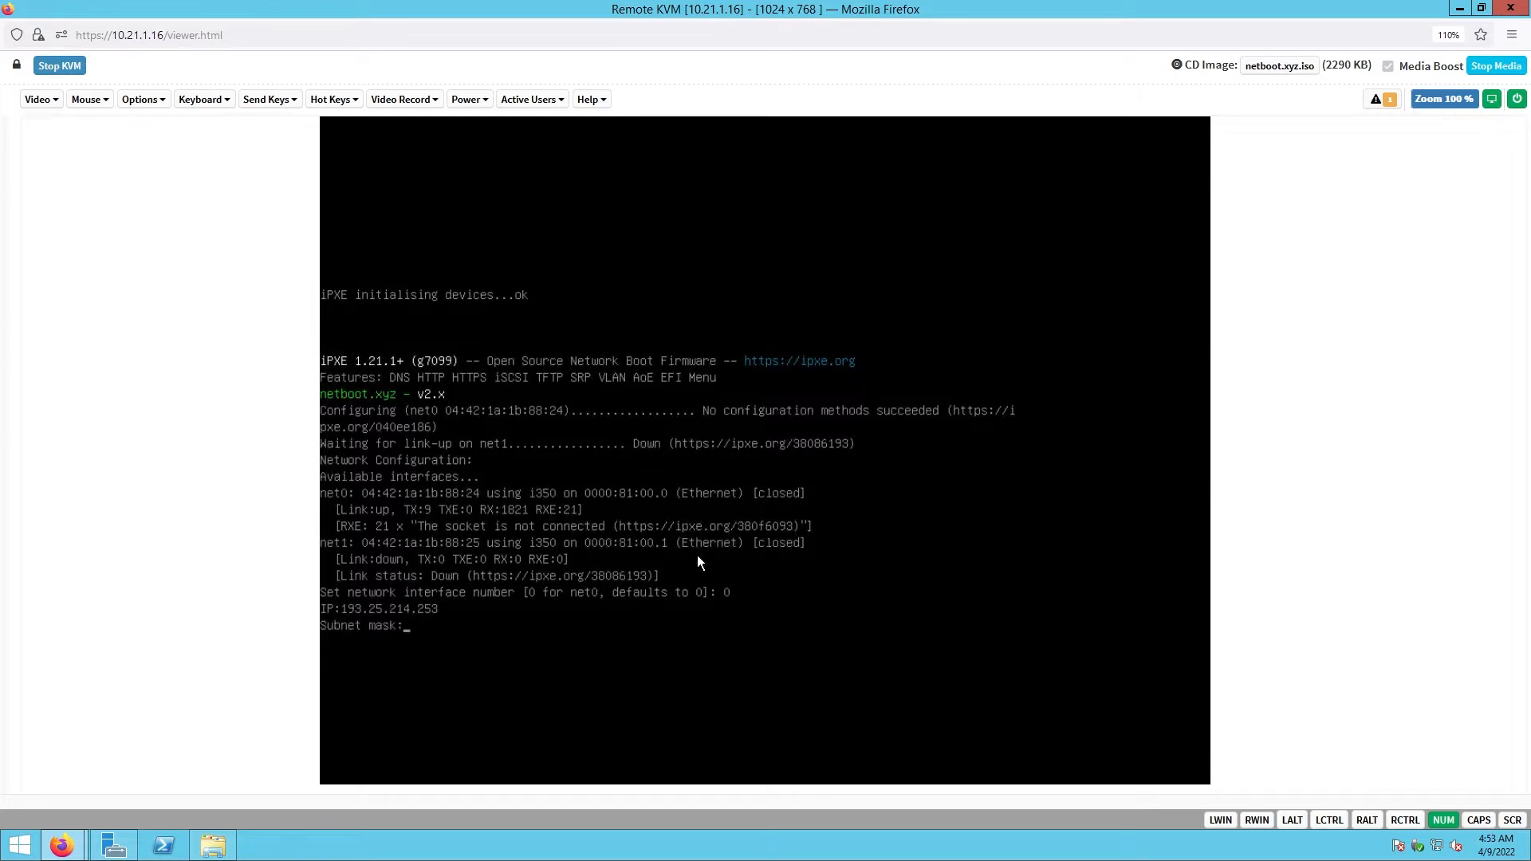
pyautogui.write('255.255.255.0')
pyautogui.press('Return')
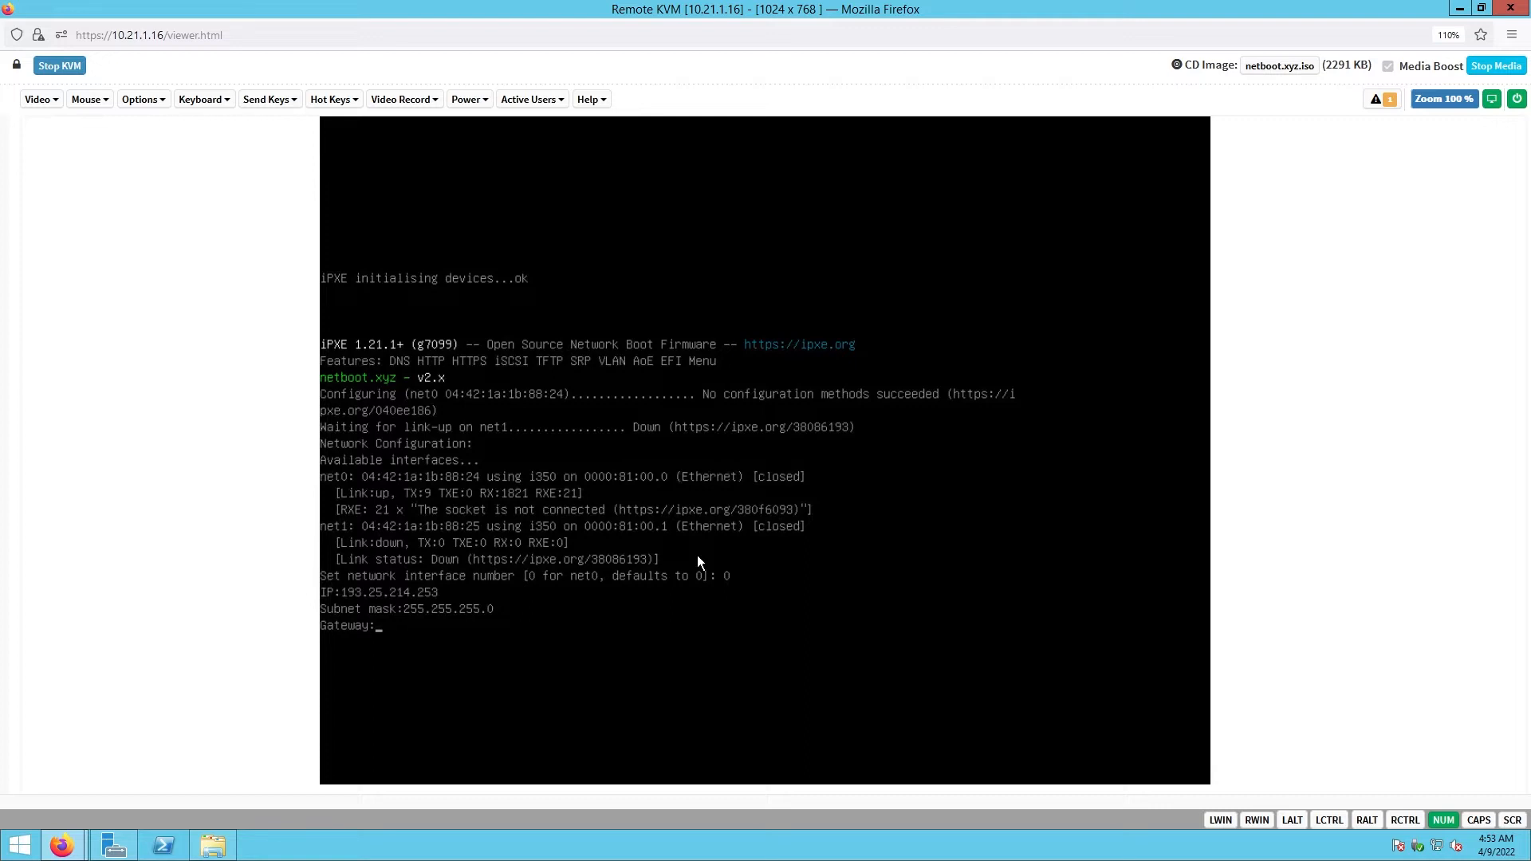
pyautogui.write('193.25.214.1')
pyautogui.press('Return')
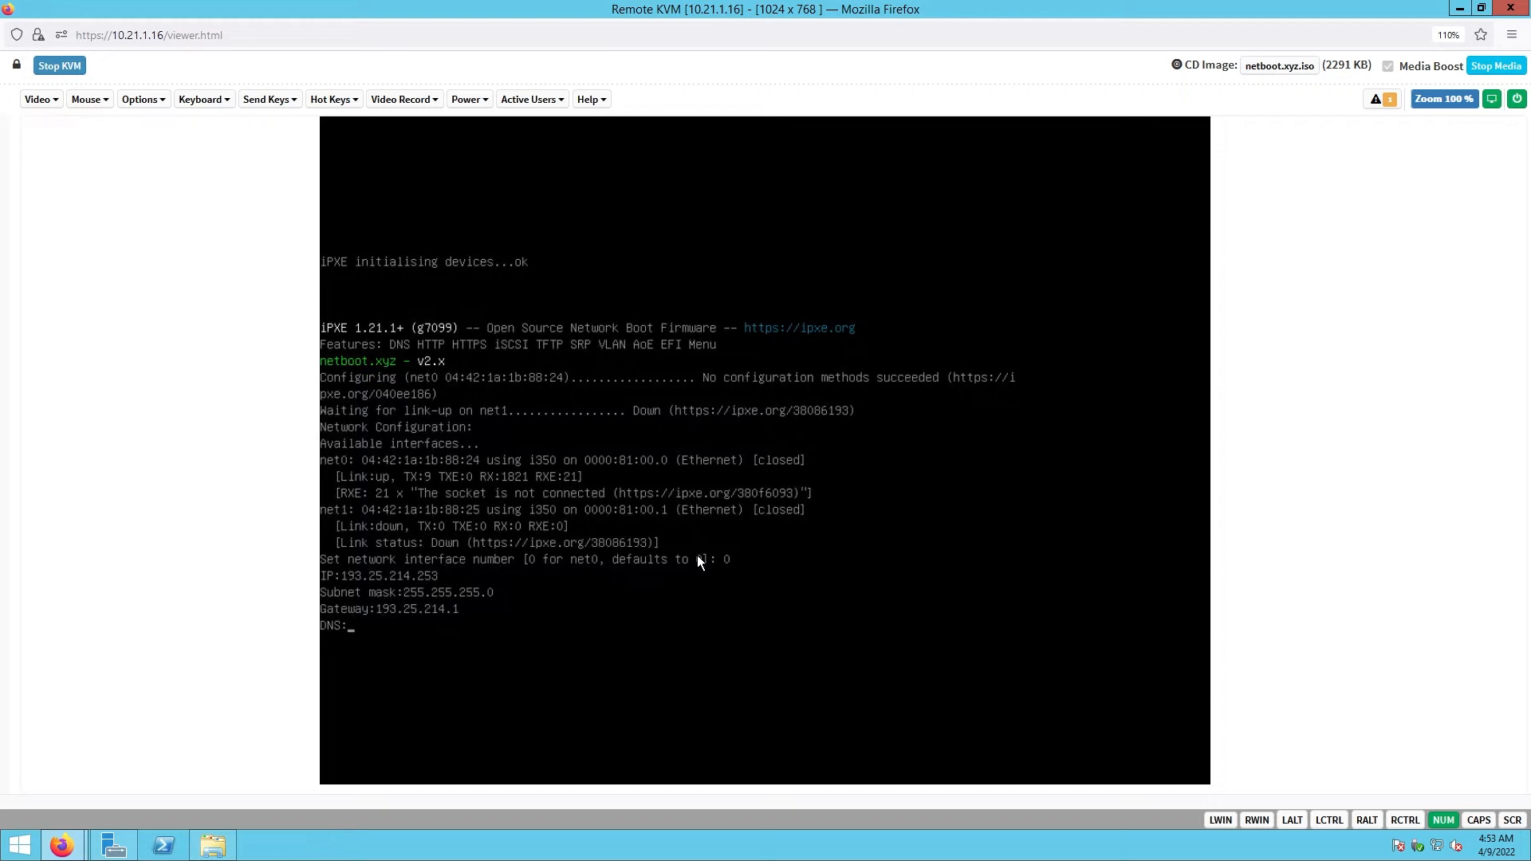
pyautogui.write('8.8.8.8')
pyautogui.press('Return')
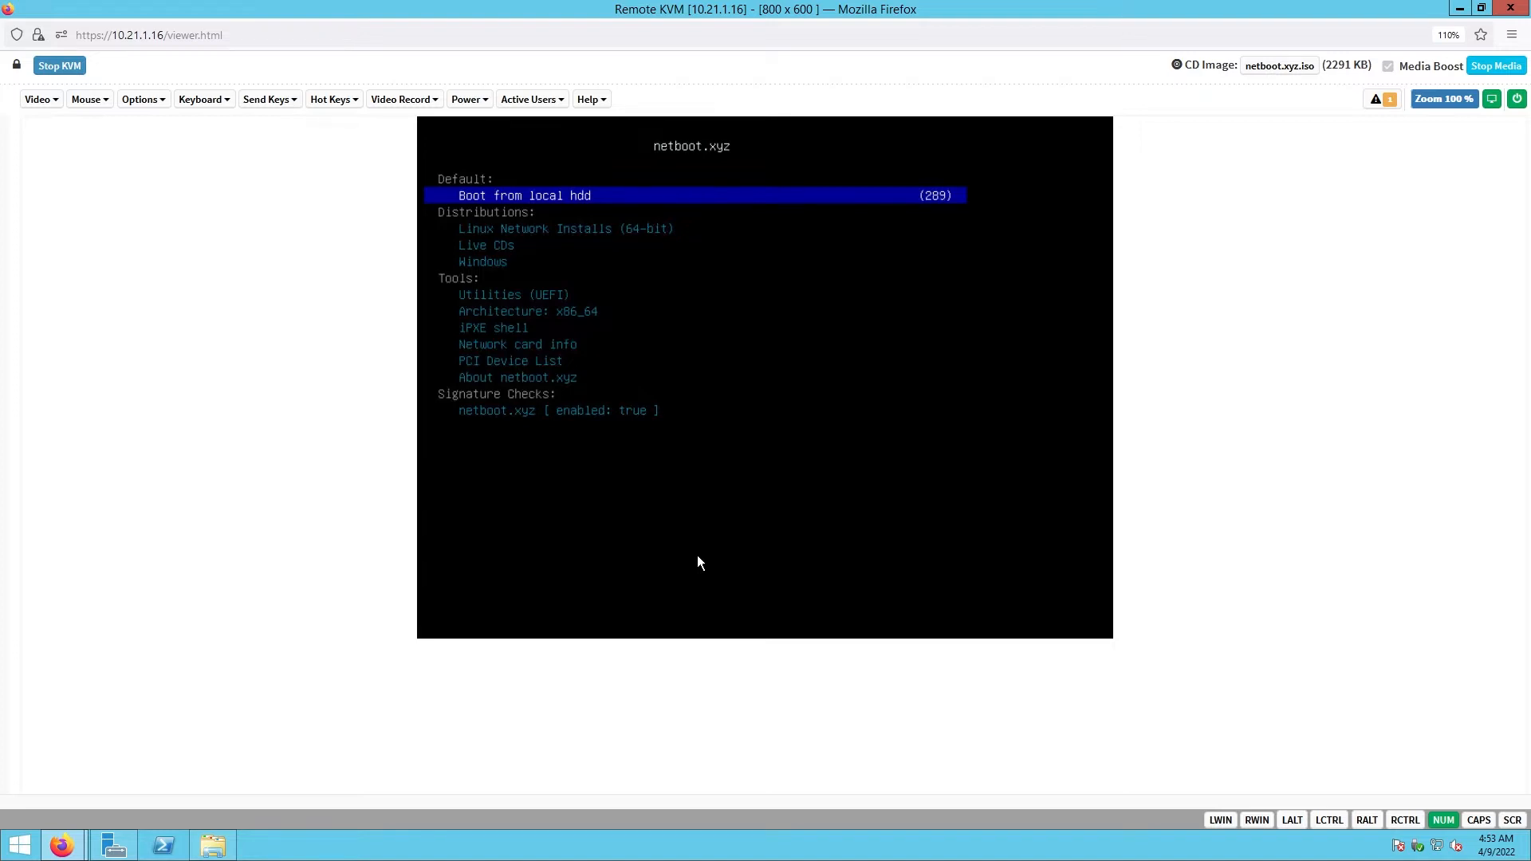
# - Stop the countdown and go to Linux Network Installs, then Ubuntu
pyautogui.press('Down')
pyautogui.press('Down')
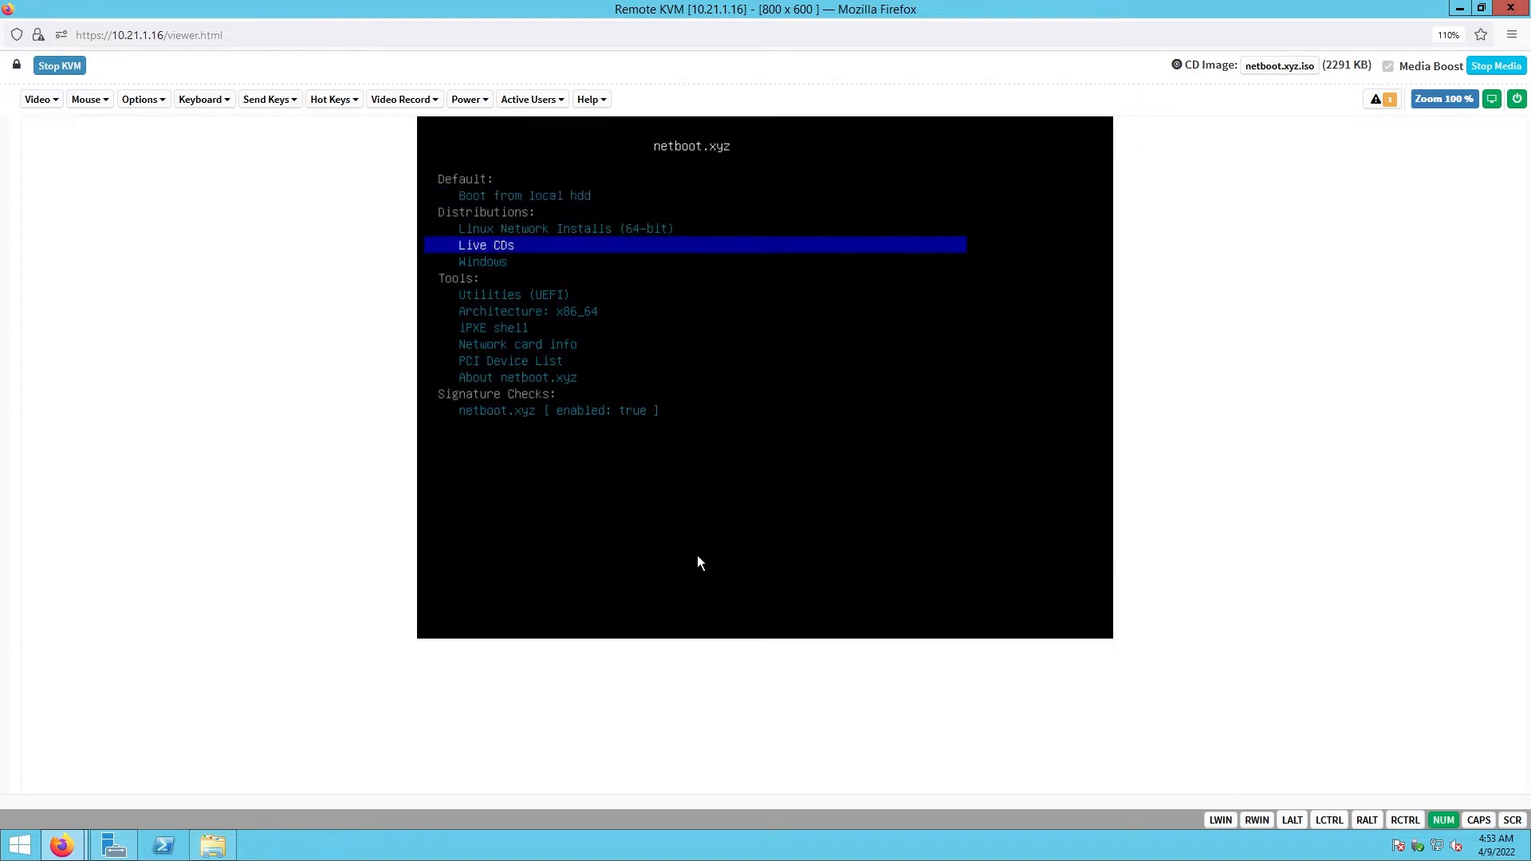
pyautogui.press('Up')
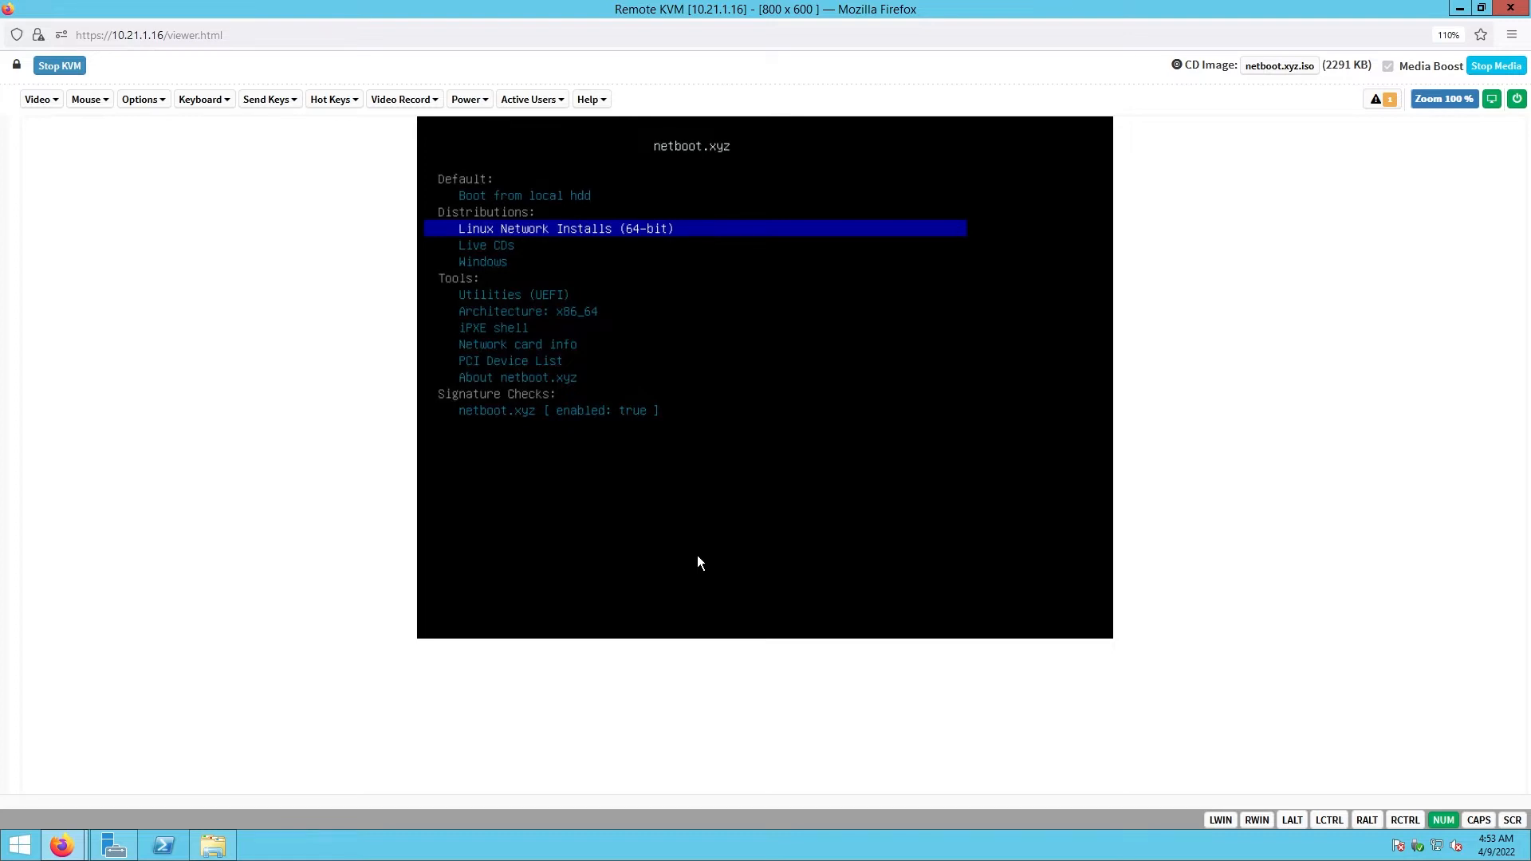
pyautogui.press('Return')
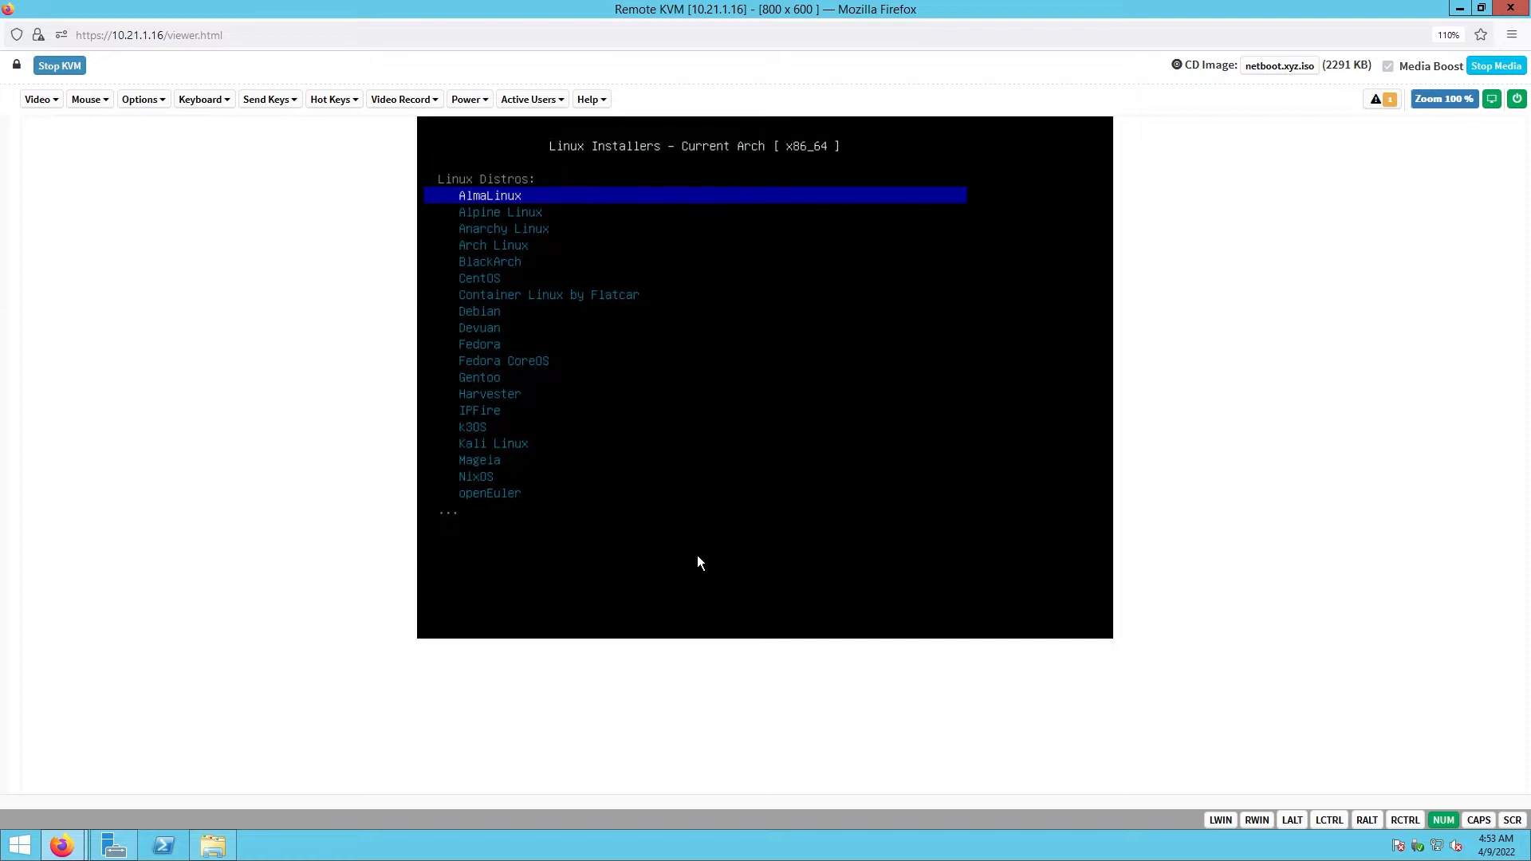
pyautogui.press('Down')
pyautogui.press('Down')
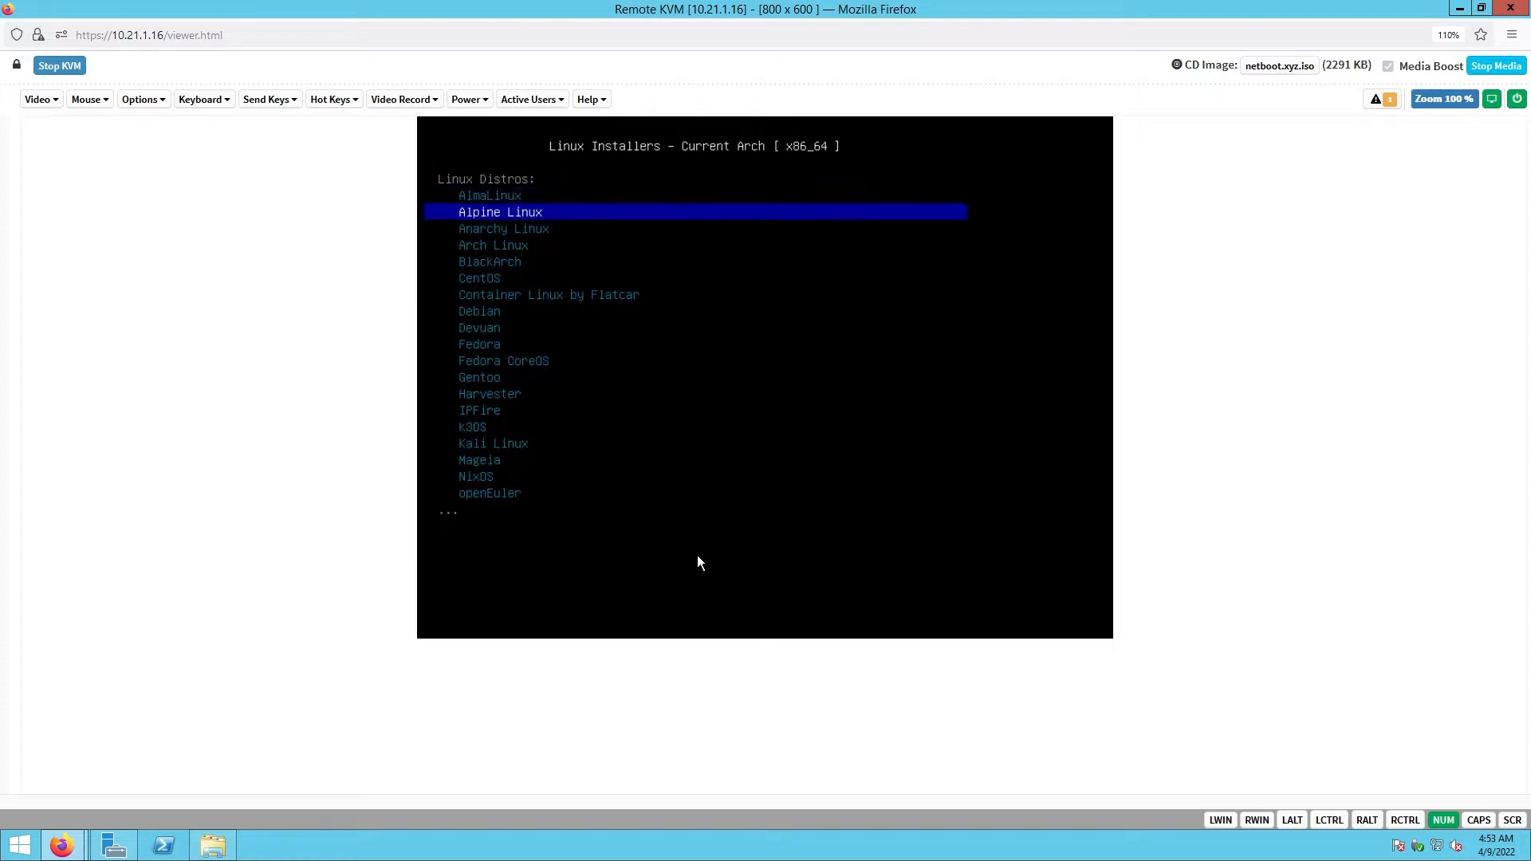
pyautogui.press('Down')
pyautogui.press('Down')
pyautogui.press('Down')
pyautogui.press('Down')
pyautogui.press('Down')
pyautogui.press('Down')
pyautogui.press('Down')
pyautogui.press('Down')
pyautogui.press('Down')
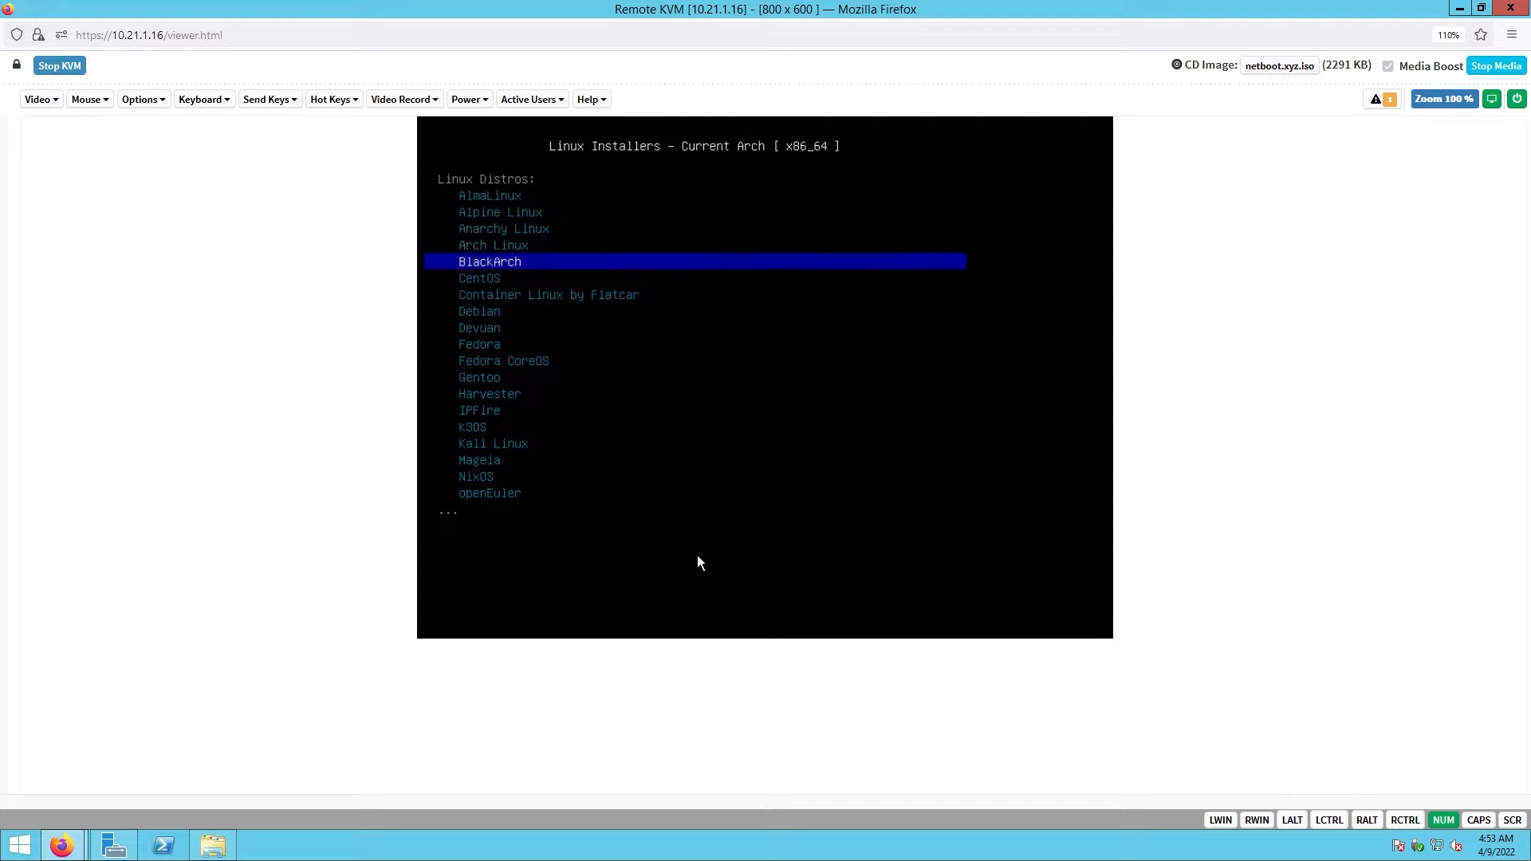
pyautogui.press('Down')
pyautogui.press('Down')
pyautogui.press('Down')
pyautogui.press('Down')
pyautogui.press('Down')
pyautogui.press('Down')
pyautogui.press('Down')
pyautogui.press('Down')
pyautogui.press('Down')
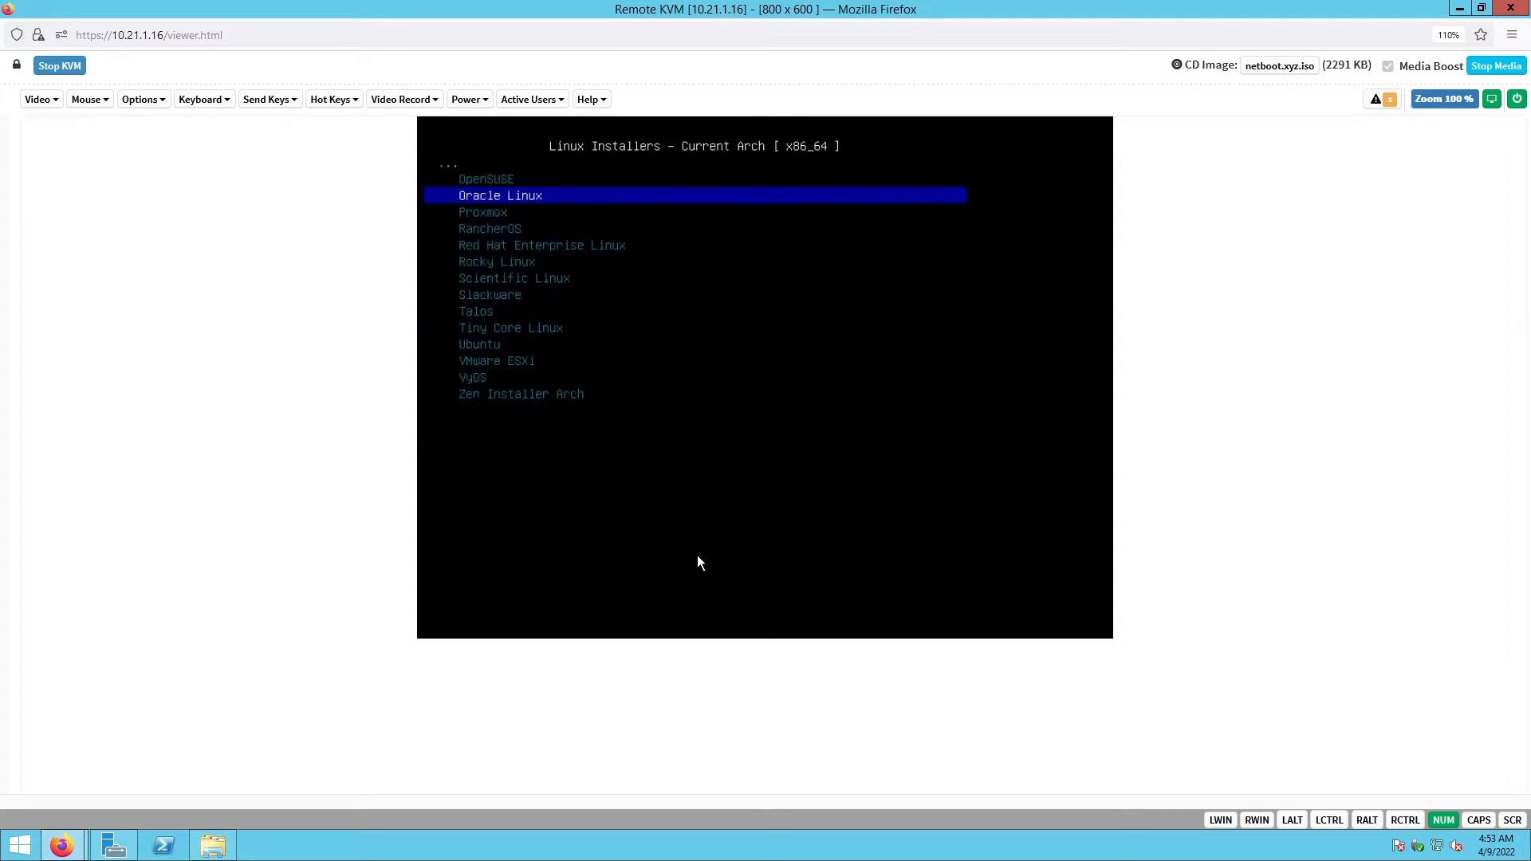
pyautogui.press('Down')
pyautogui.press('Down')
pyautogui.press('Down')
pyautogui.press('Down')
pyautogui.press('Down')
pyautogui.press('Down')
pyautogui.press('Down')
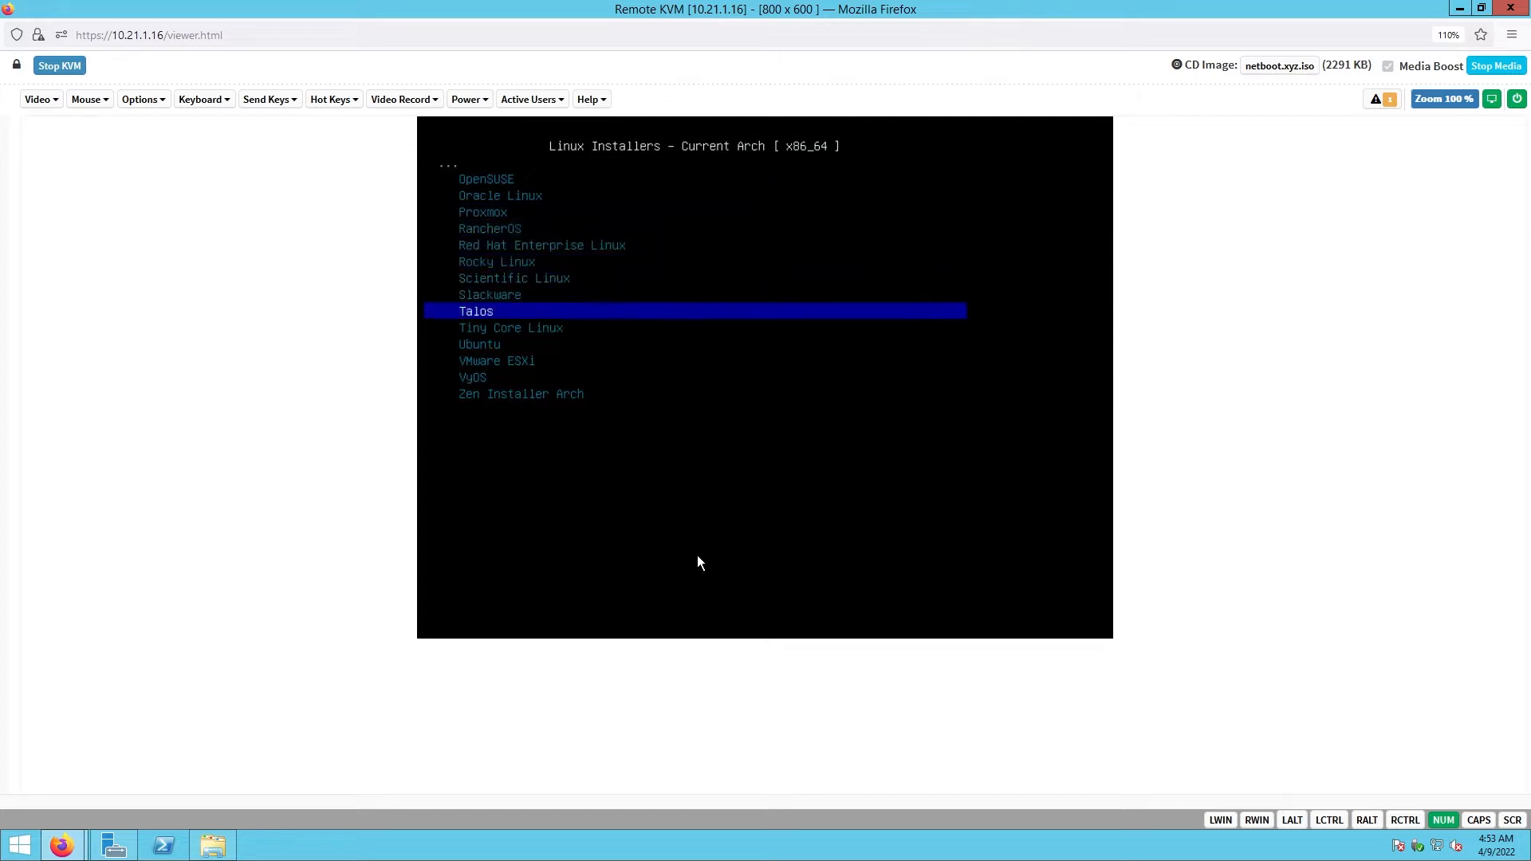
pyautogui.press('Down')
pyautogui.press('Down')
pyautogui.press('Return')
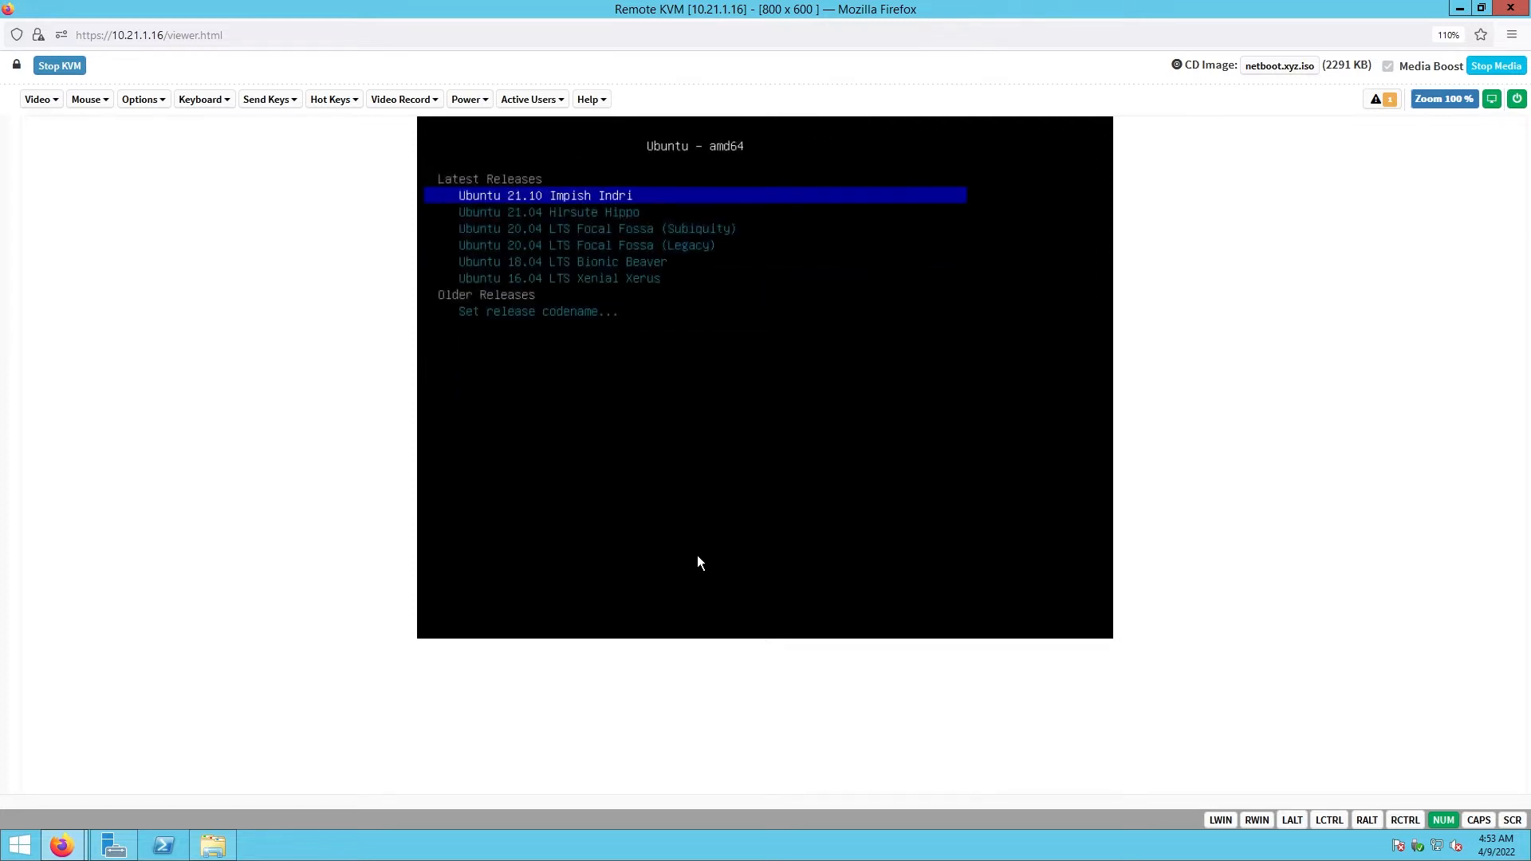
# - Choose Ubuntu 20.04 LTS Focal Fossa (Legacy) and start its install
pyautogui.press('Down')
pyautogui.press('Down')
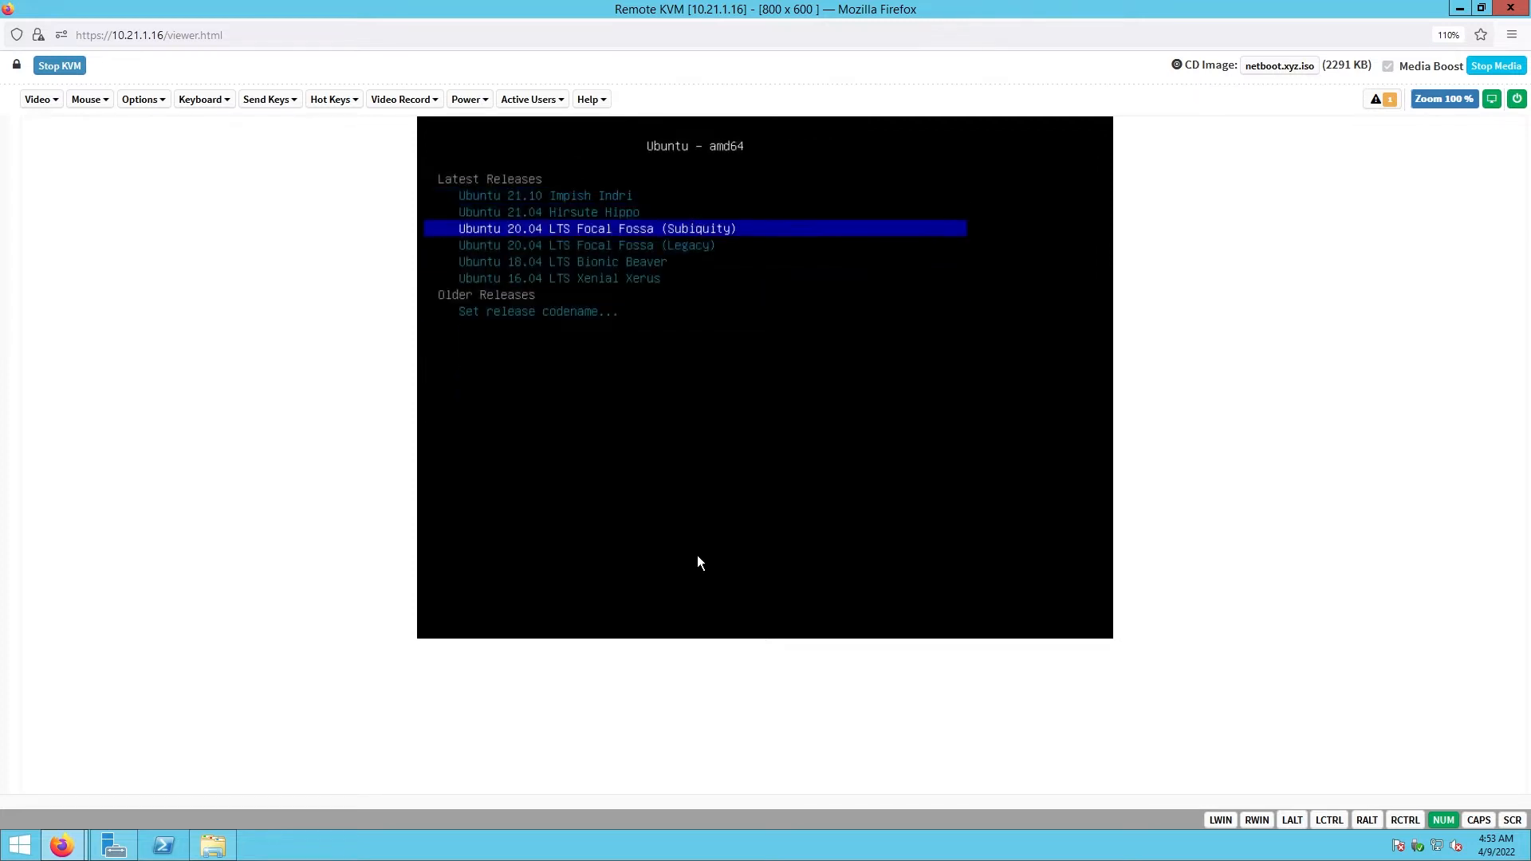
pyautogui.press('Down')
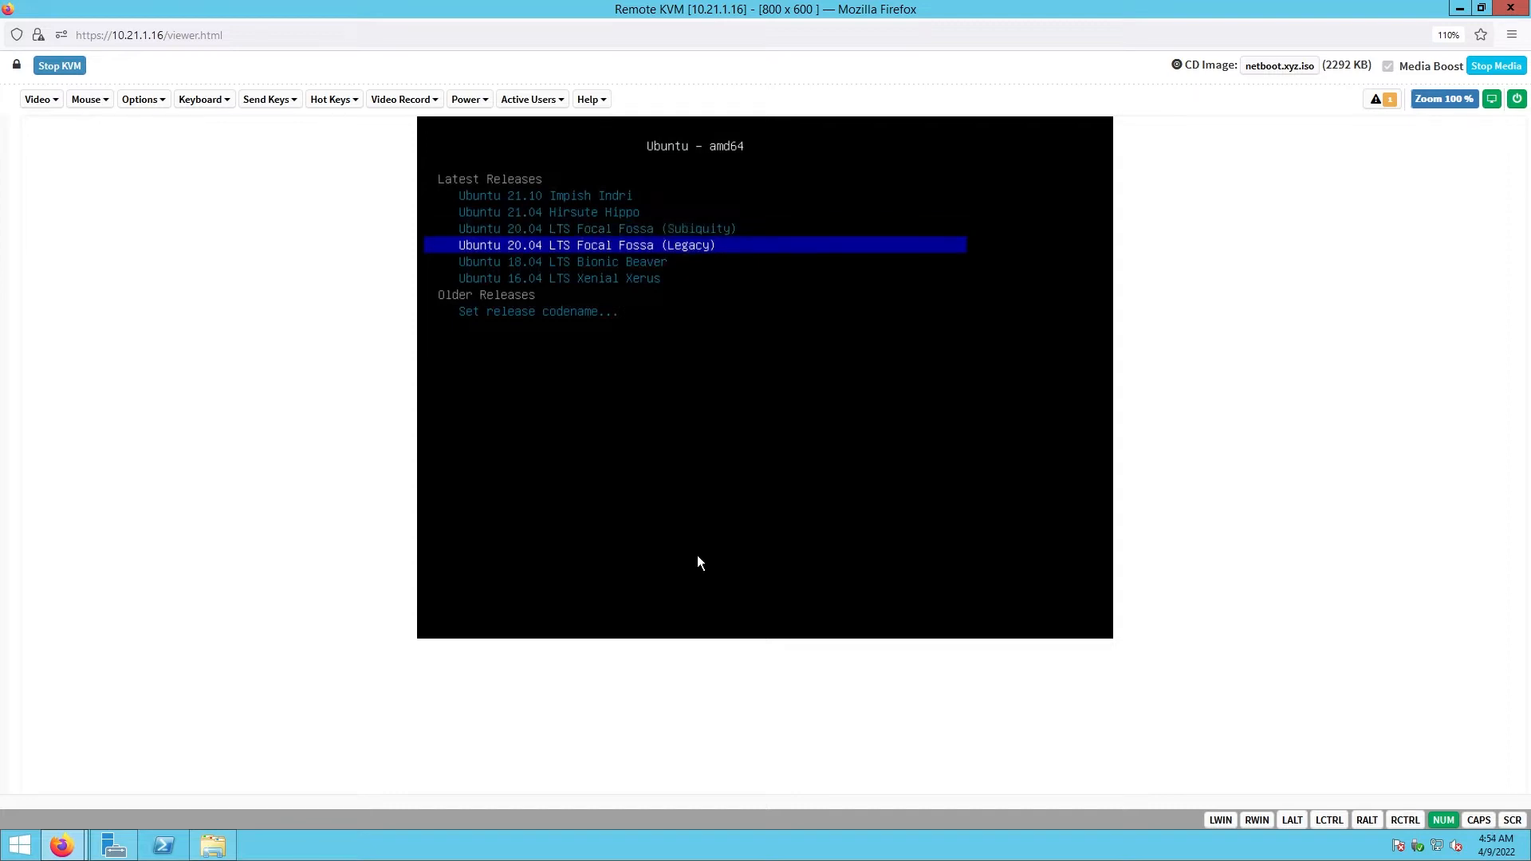
pyautogui.press('Up')
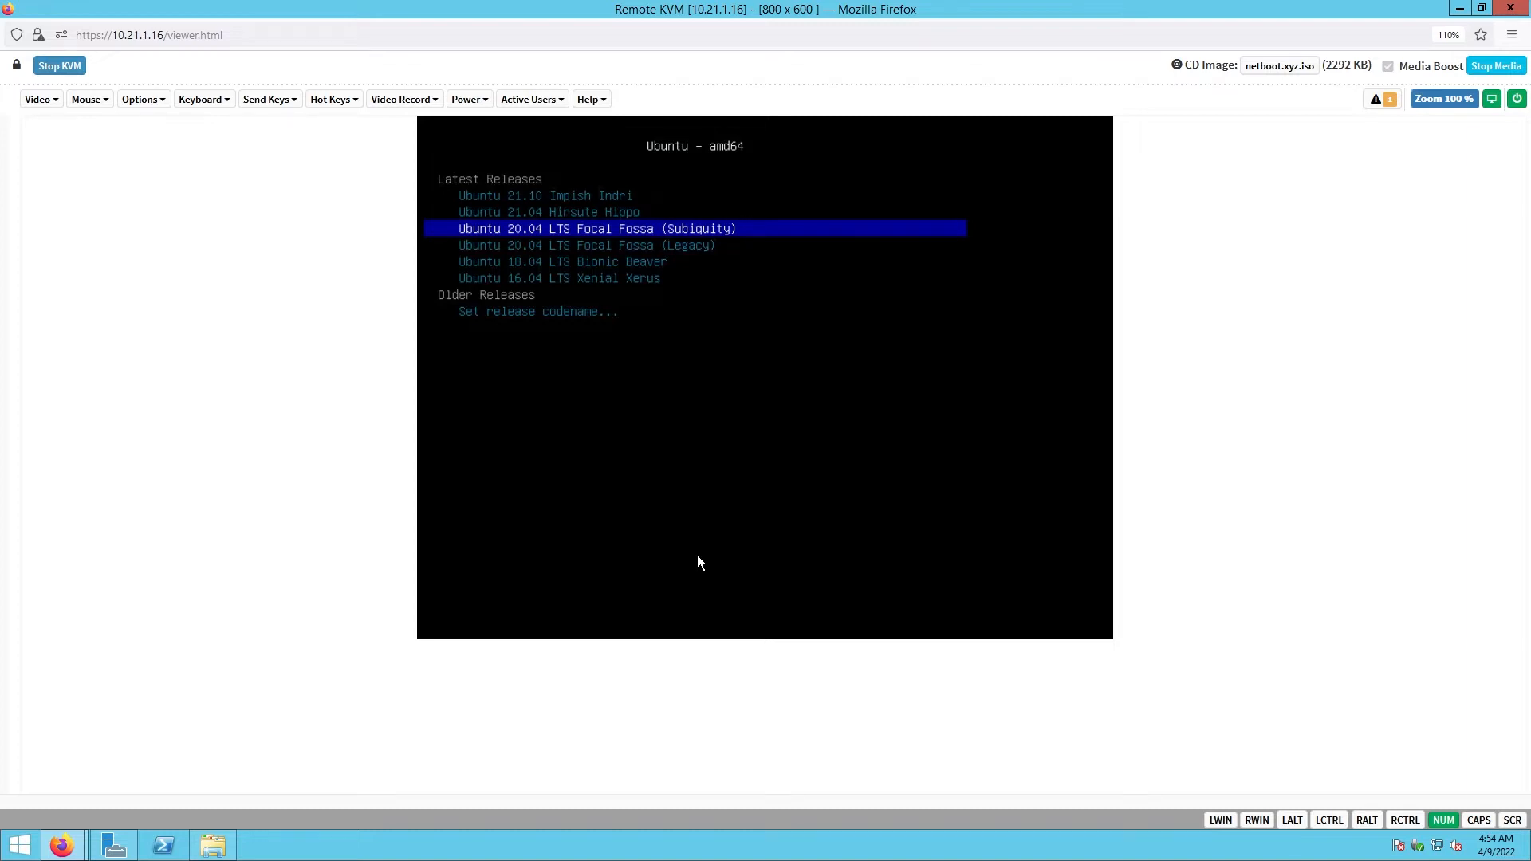
pyautogui.press('Down')
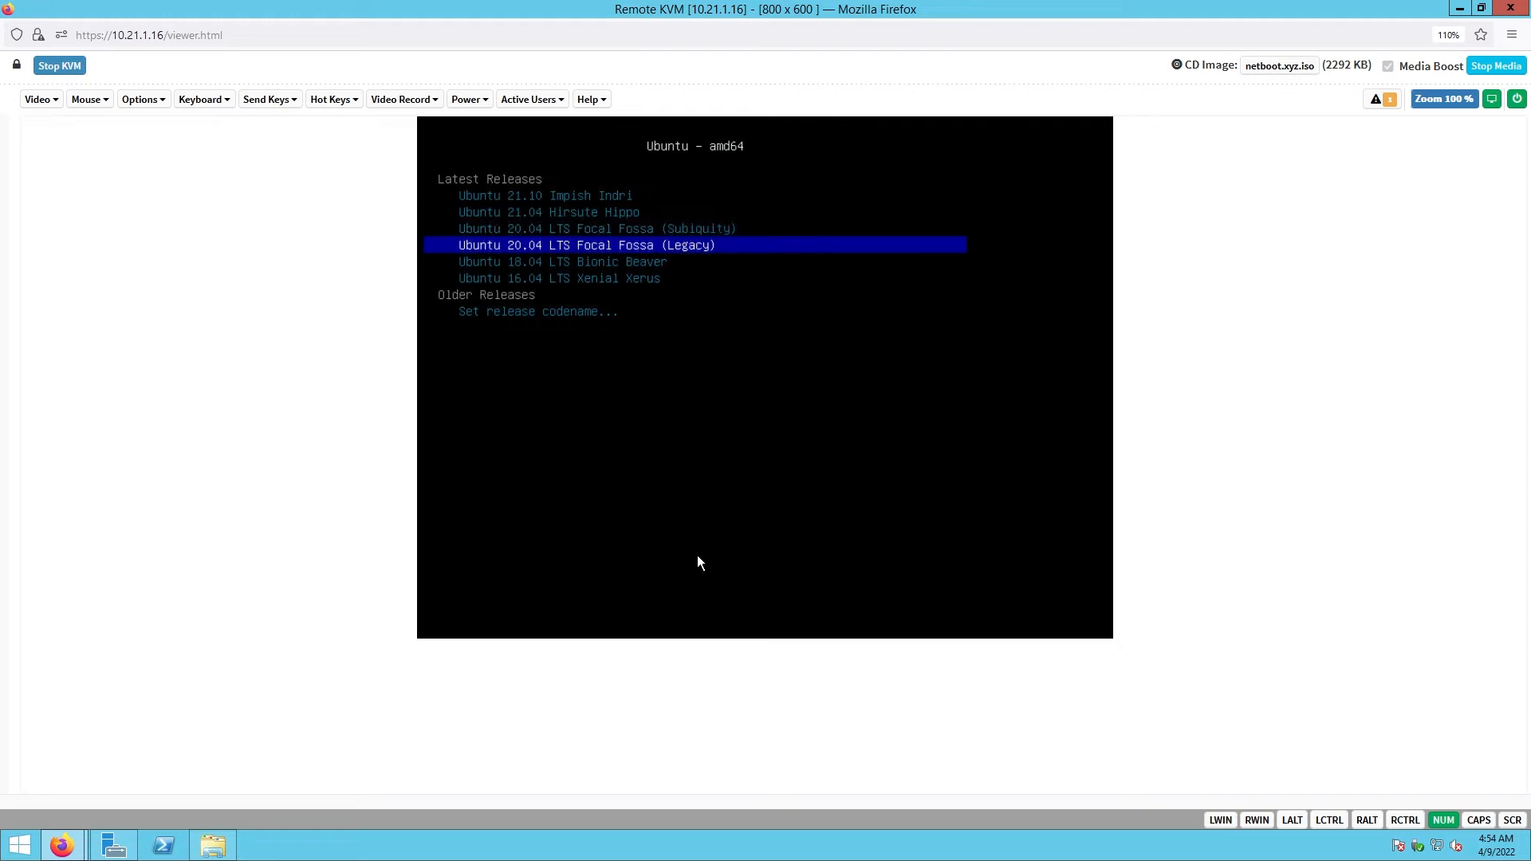
pyautogui.press('Return')
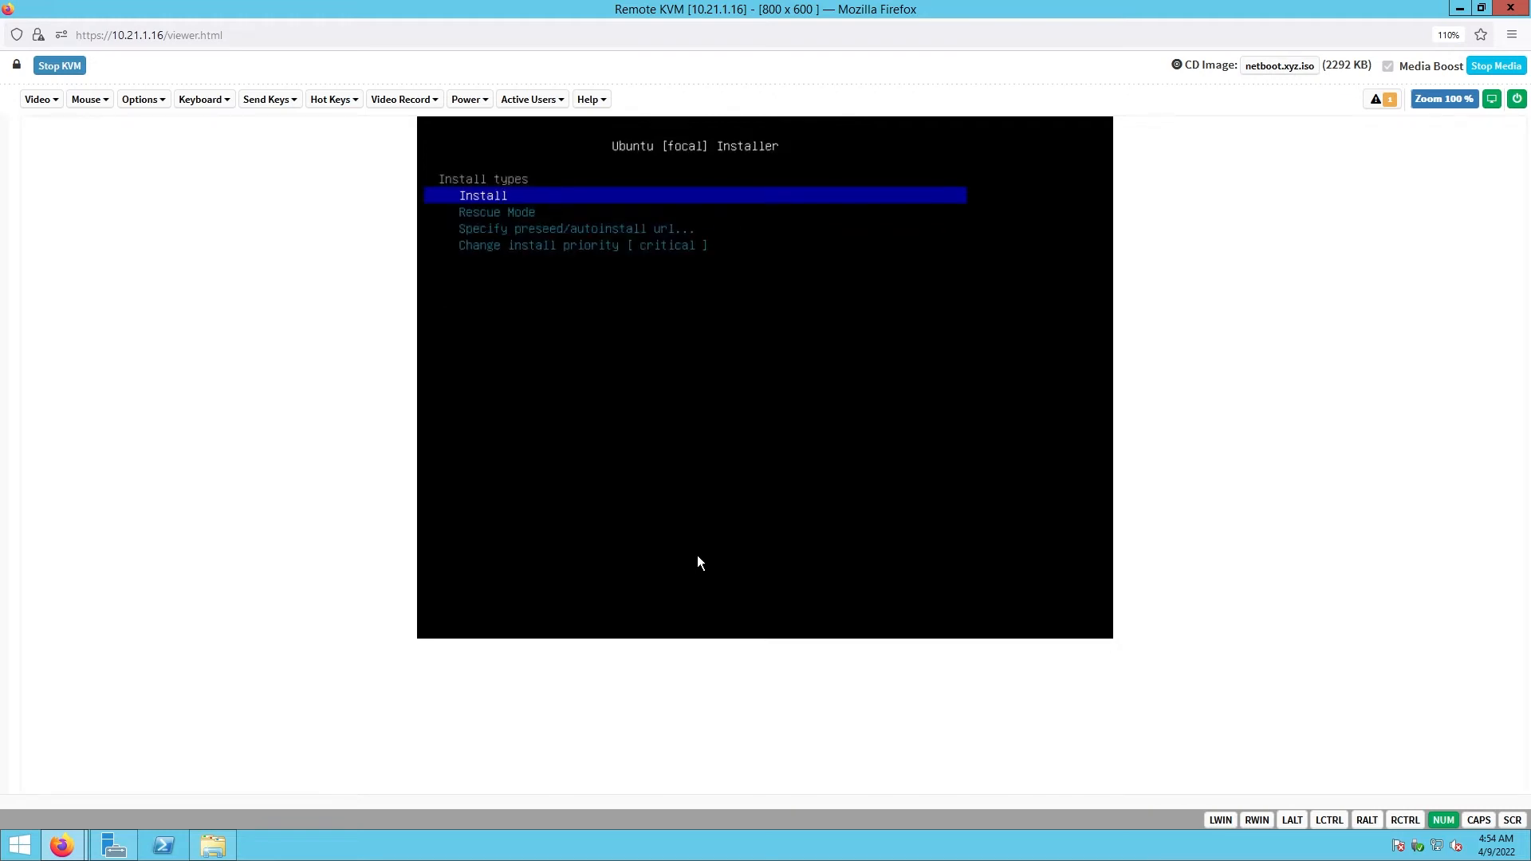
pyautogui.press('Return')
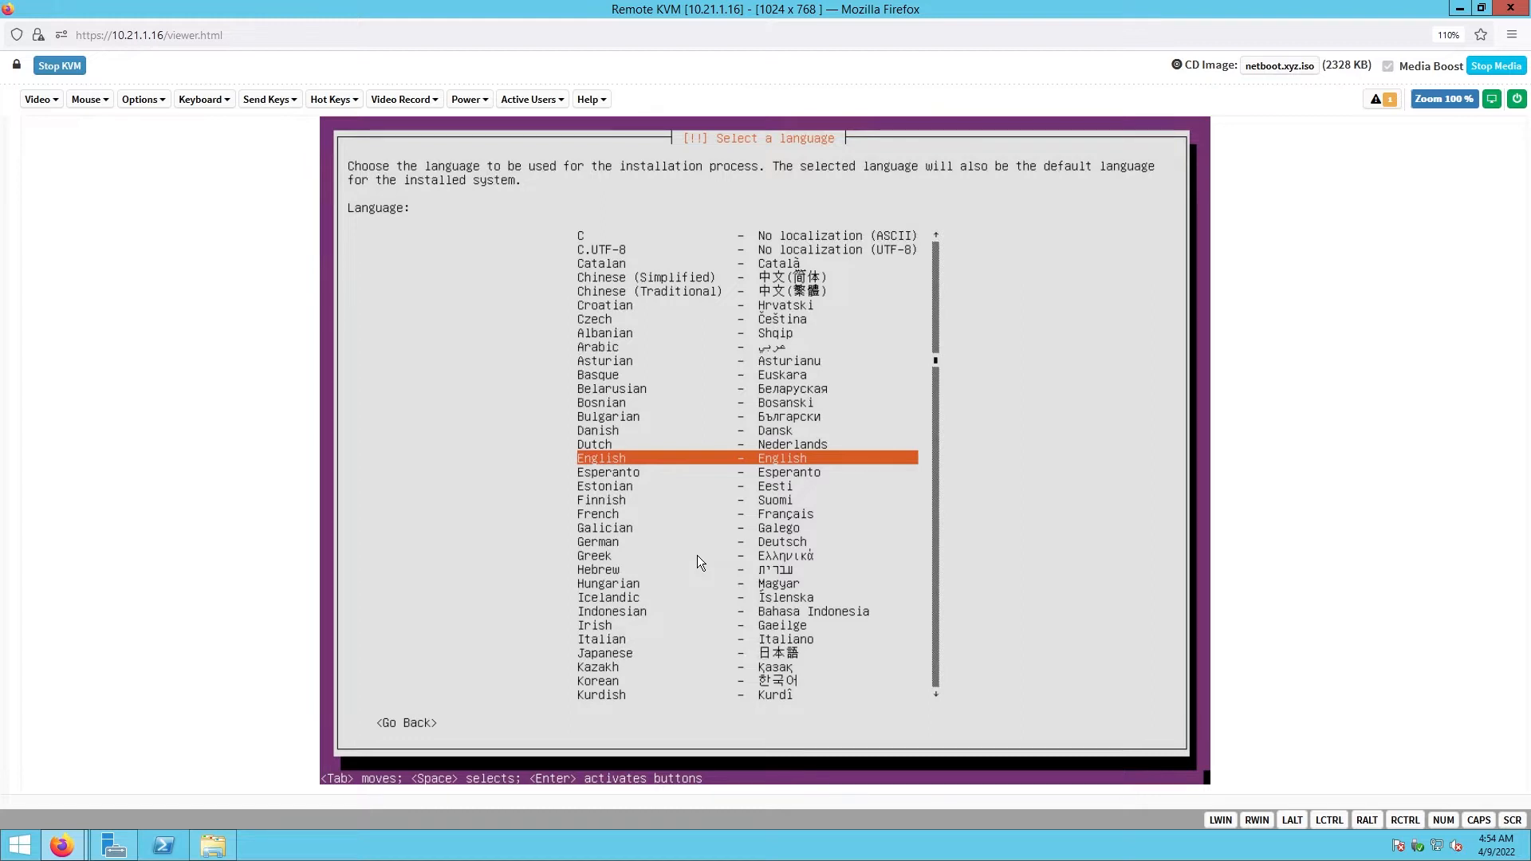
# - Choose English, United States, no layout detection, English (US) keyboard, and enp129s0f0 as primary interface
pyautogui.press('Return')
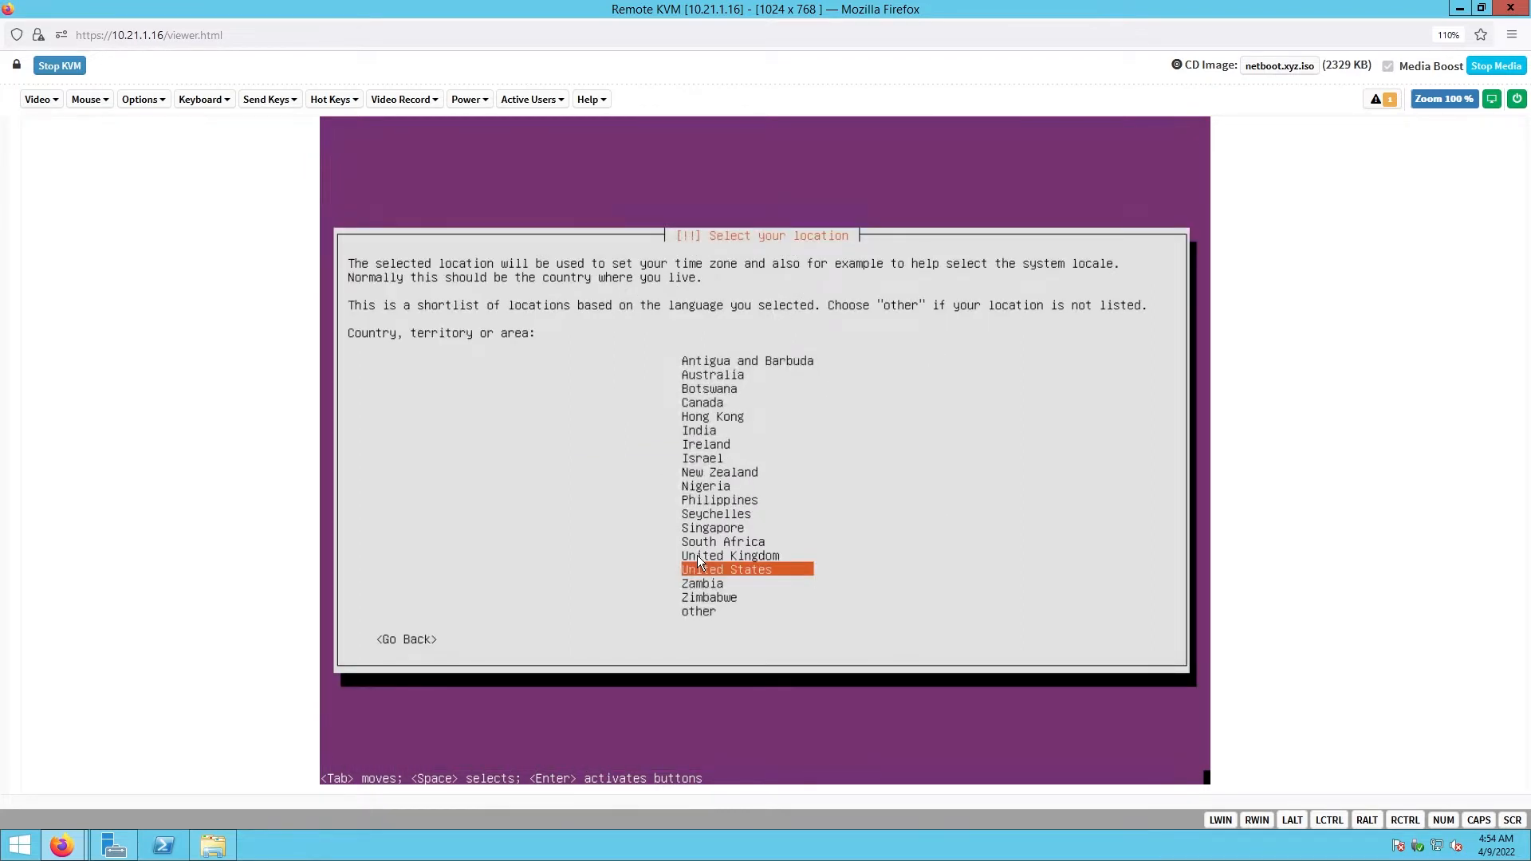
pyautogui.press('Return')
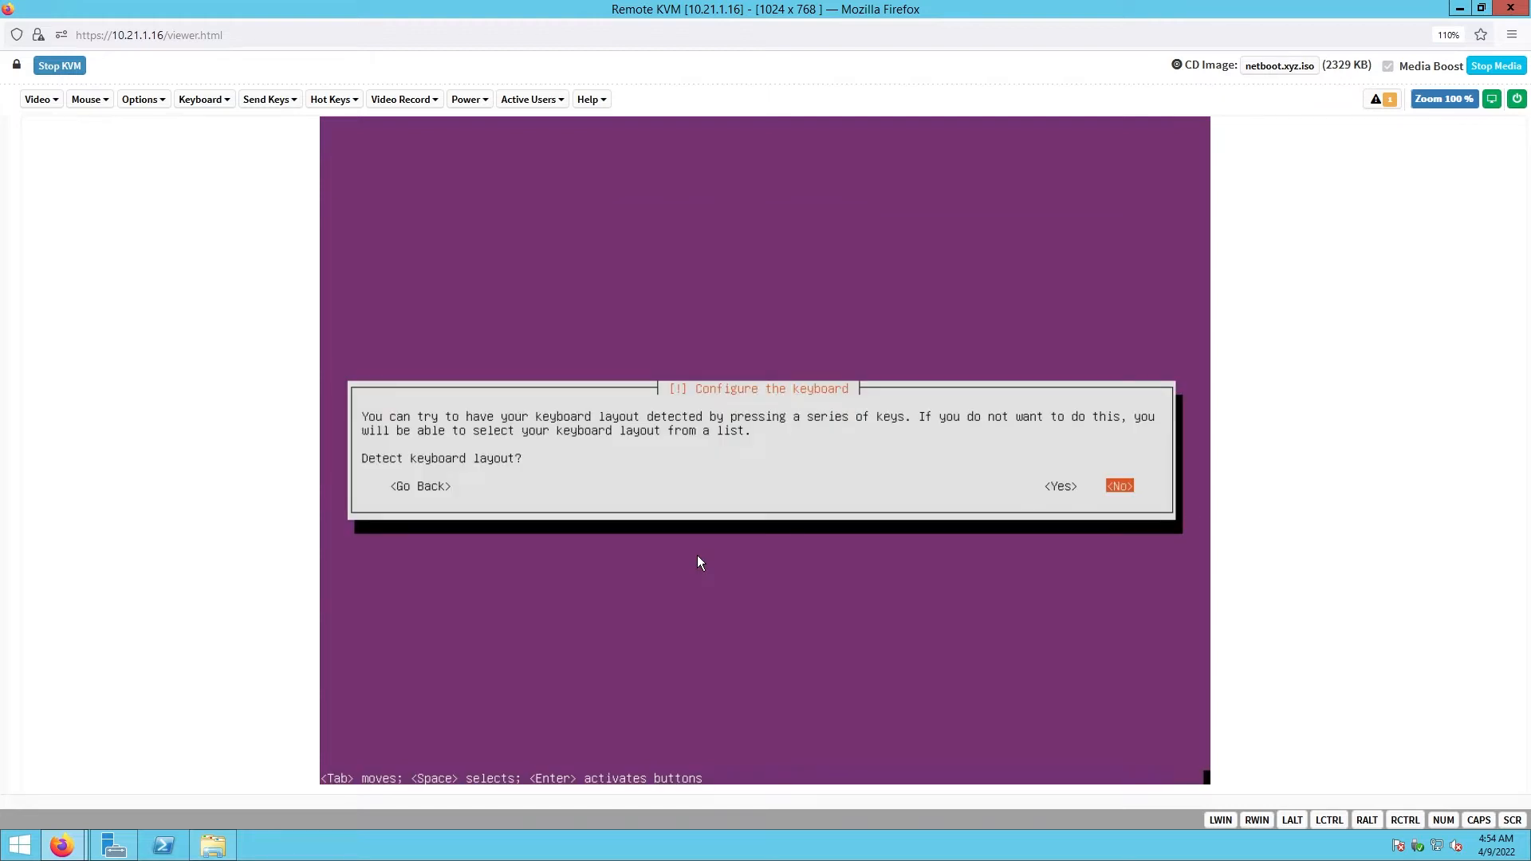
pyautogui.press('Return')
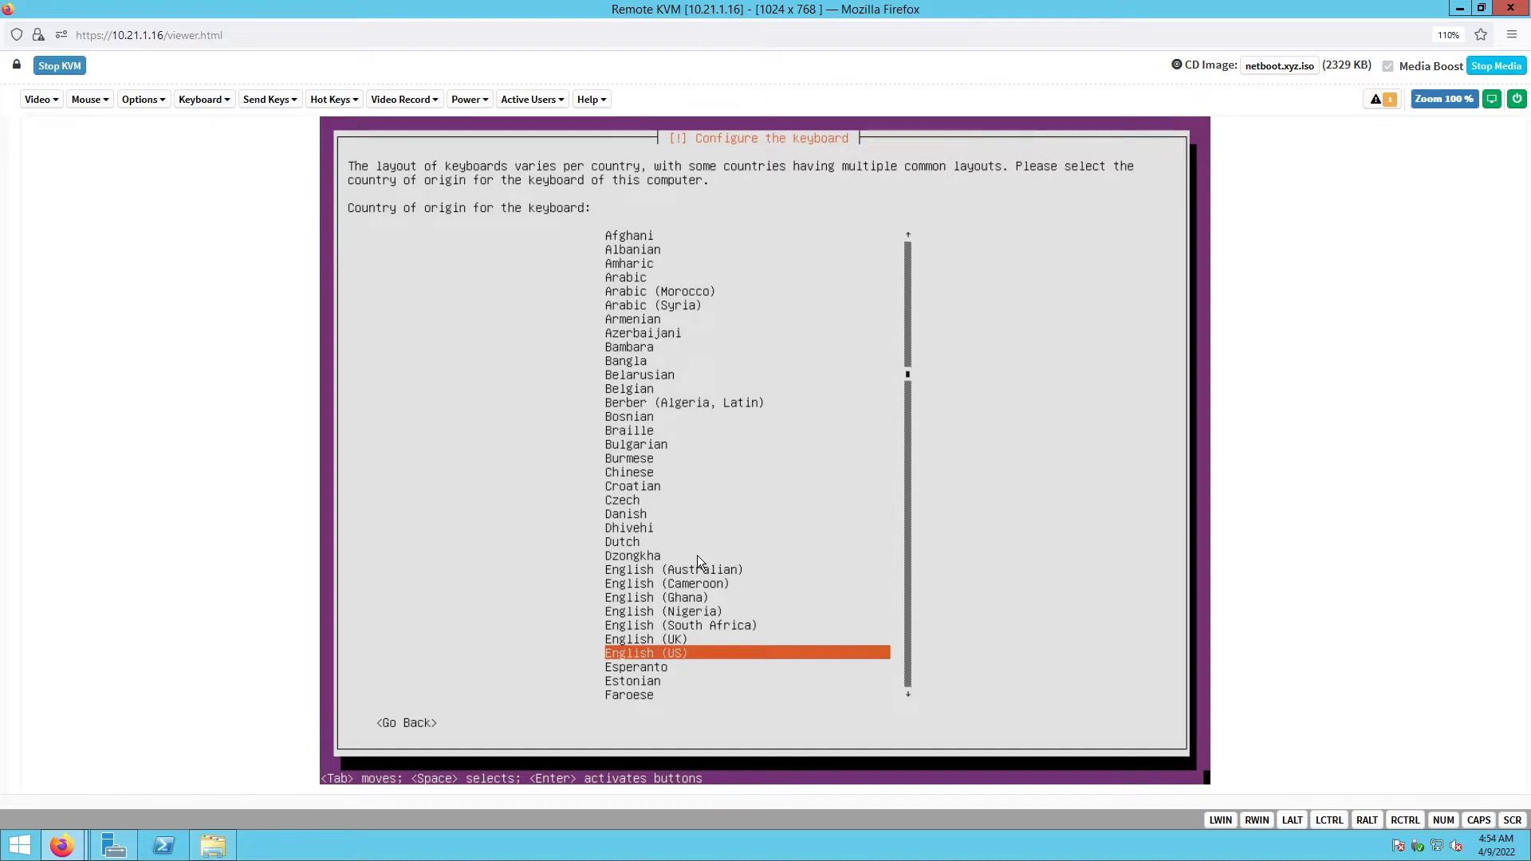
pyautogui.press('Return')
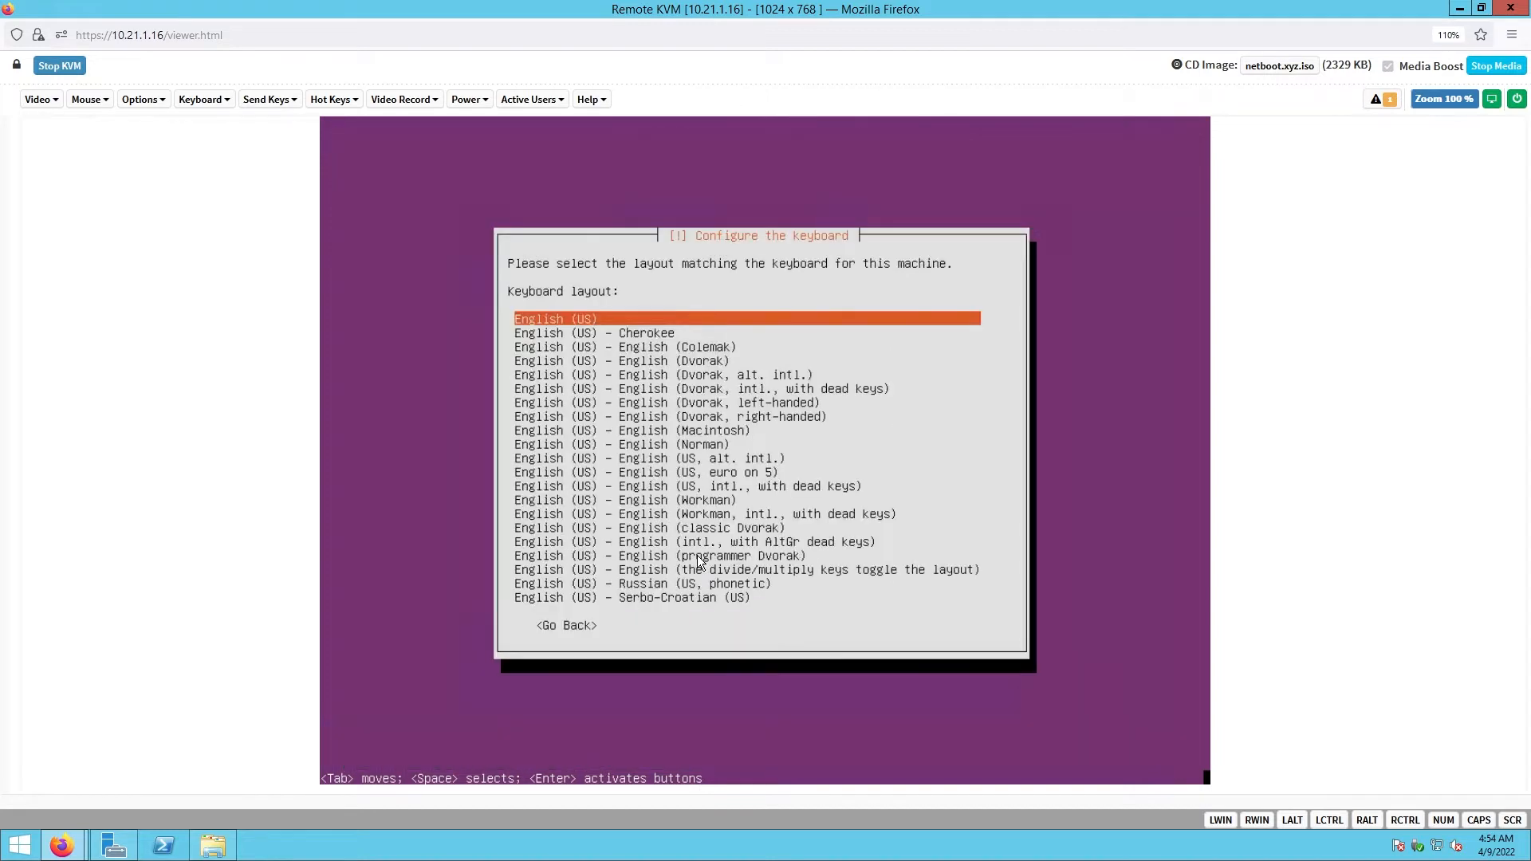
pyautogui.press('Return')
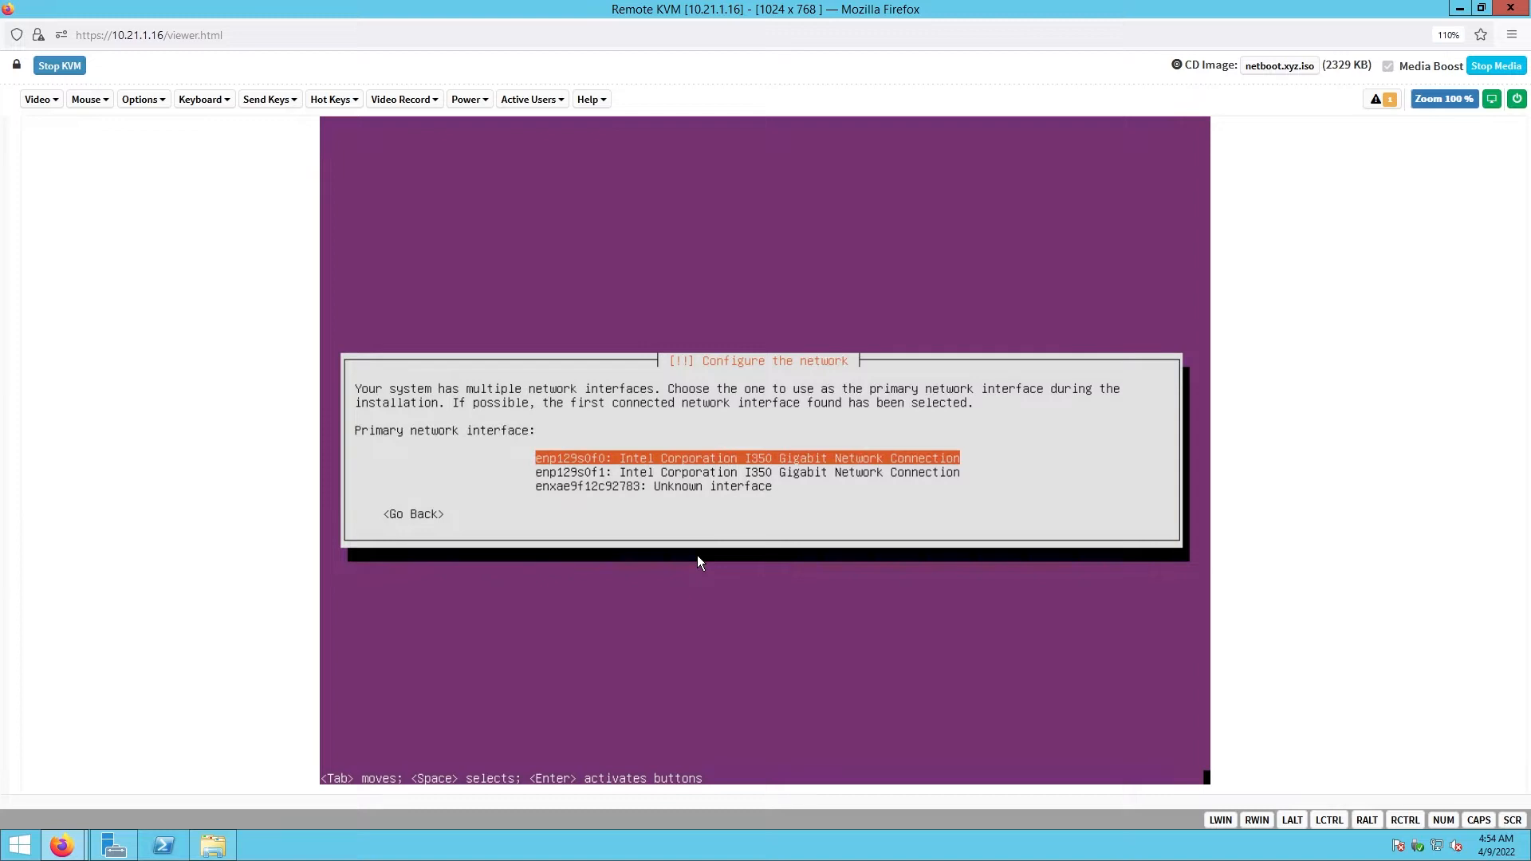
pyautogui.press('Return')
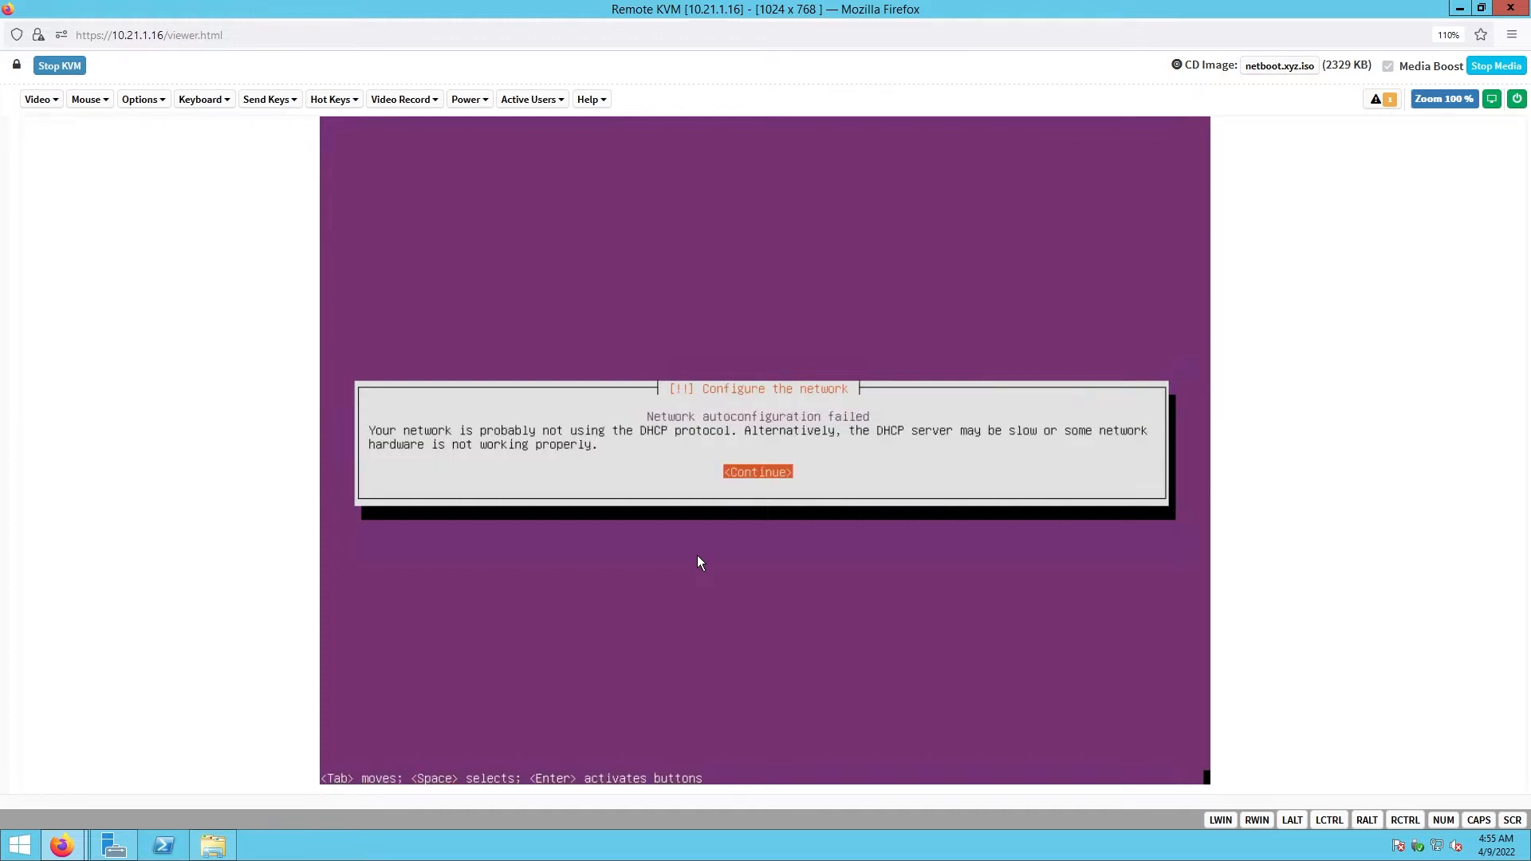
# - Configure the network manually with IP 193.25.214.253/24 and accept the suggested gateway
pyautogui.press('Return')
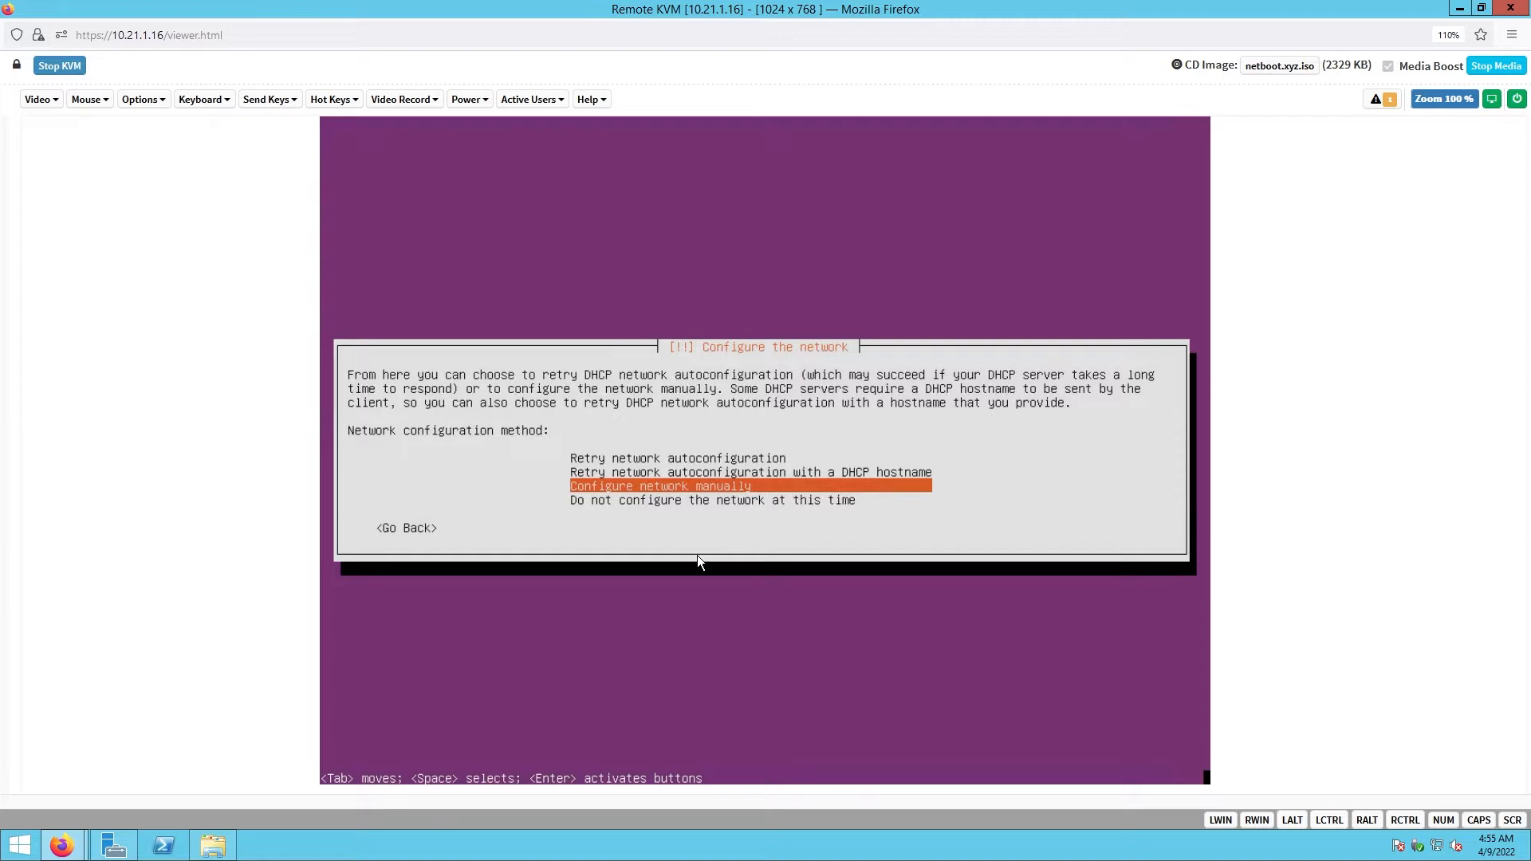
pyautogui.press('Return')
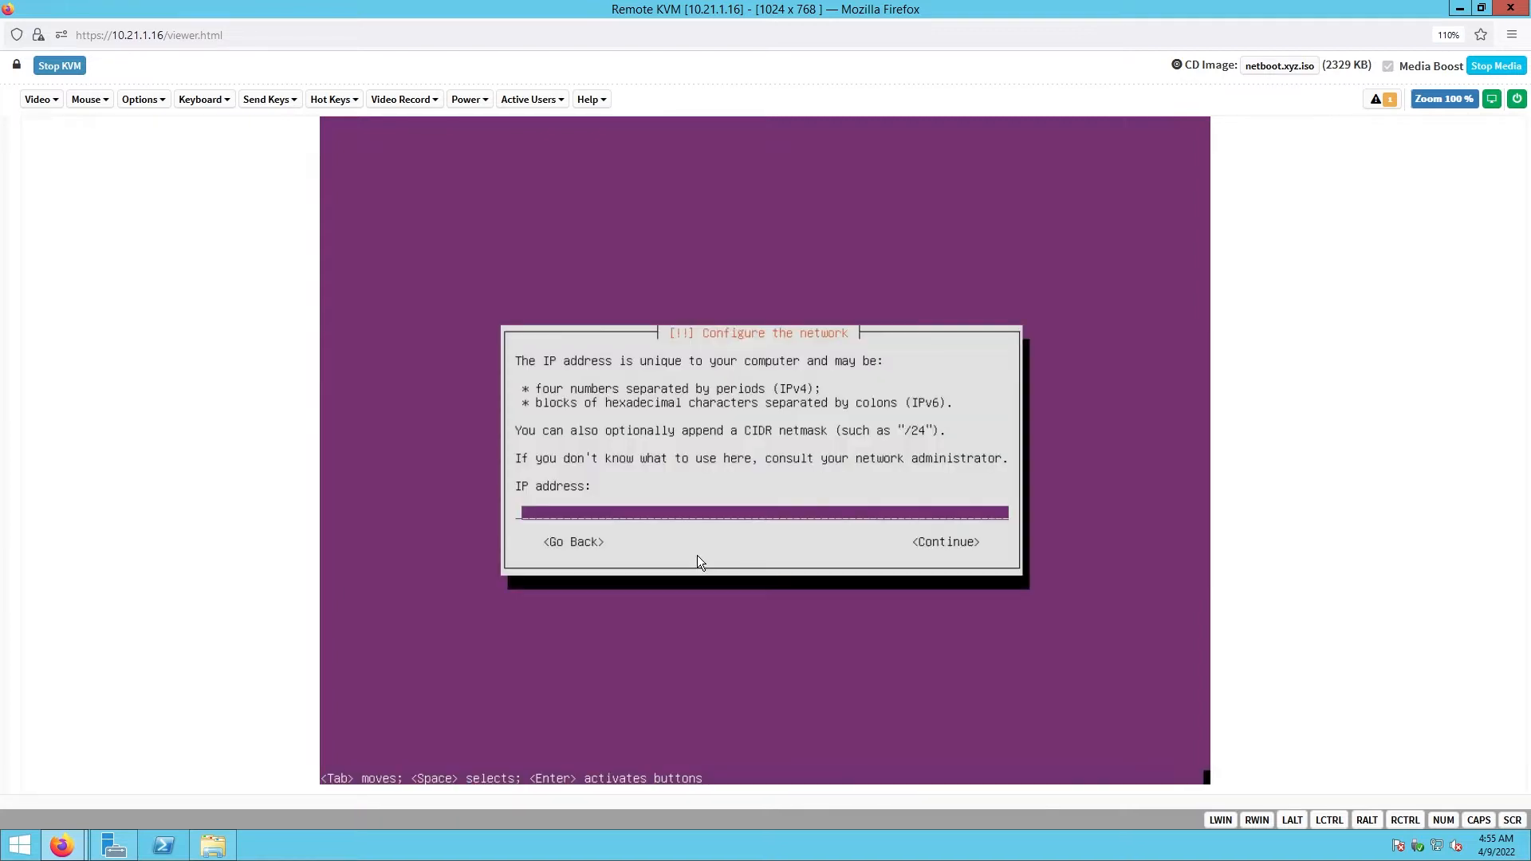
pyautogui.write('193.25.214.253/24')
pyautogui.press('Tab')
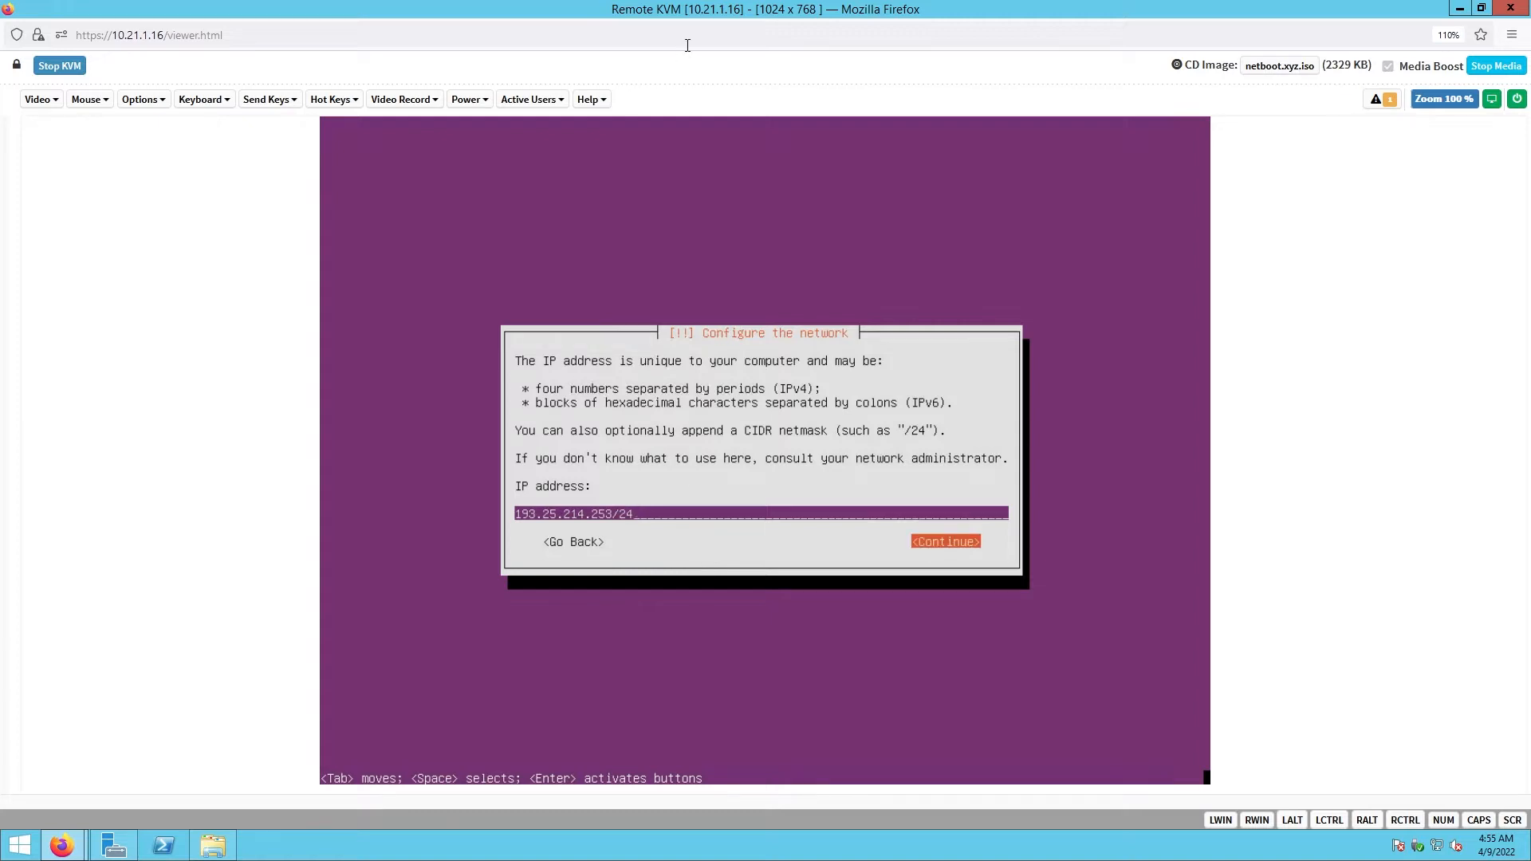
pyautogui.press('Return')
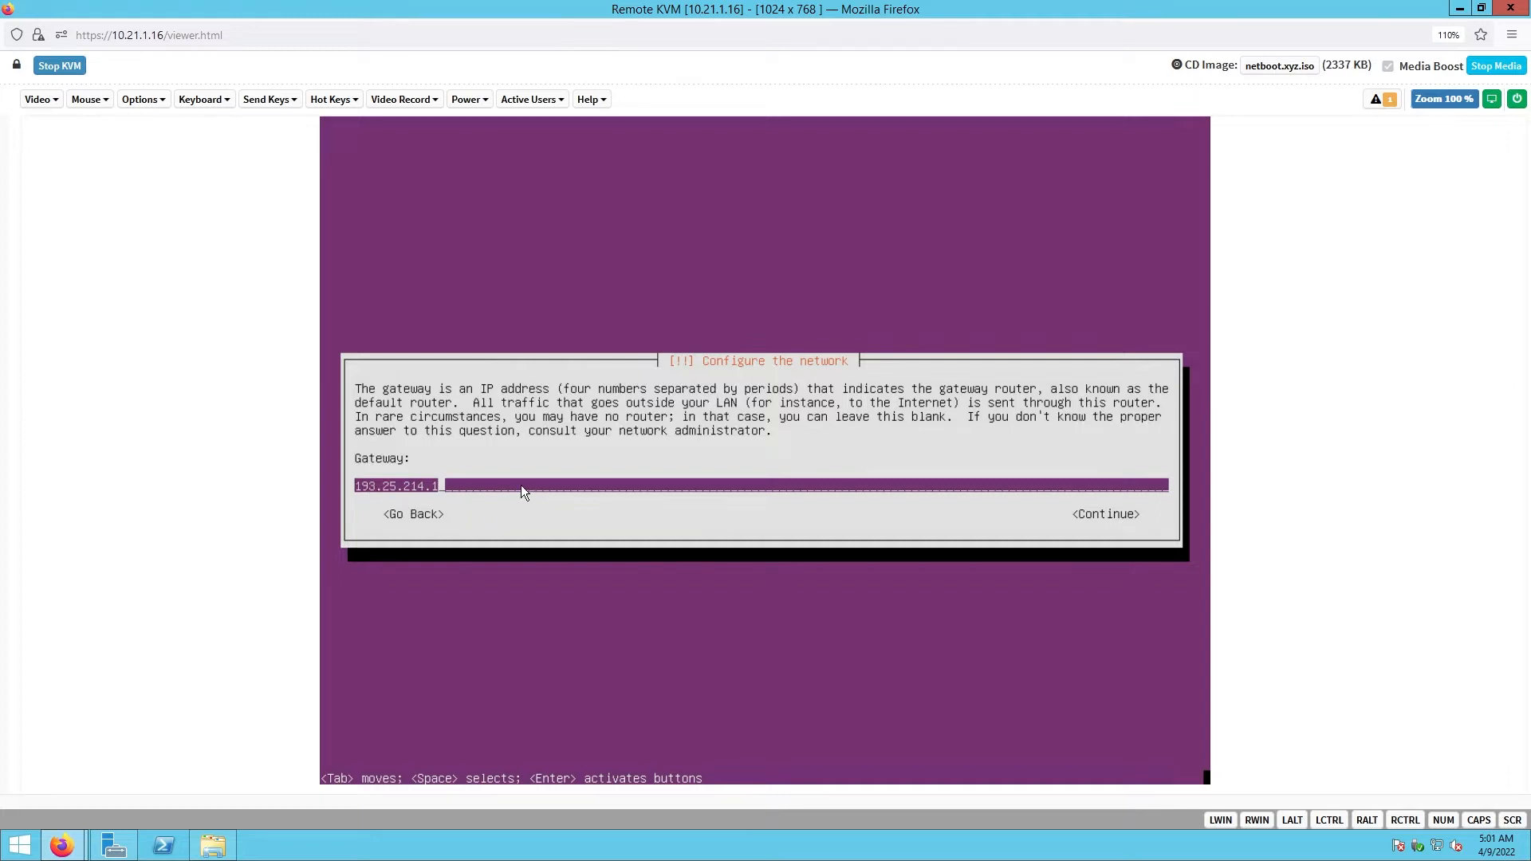
pyautogui.press('Tab')
pyautogui.press('Return')
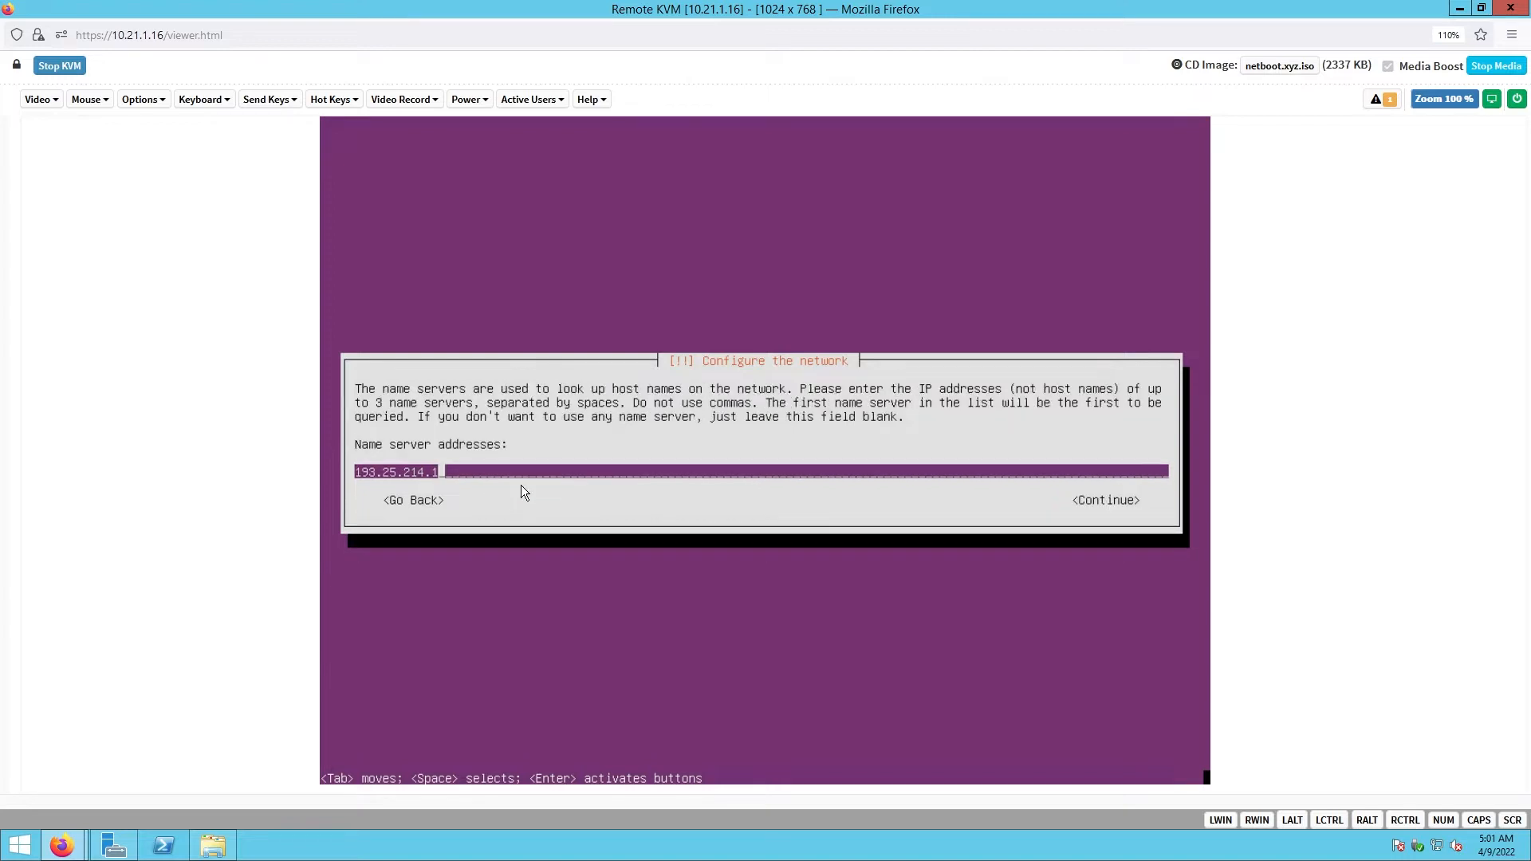
# - Replace the prefilled name server with 8.8.8.8
pyautogui.press('BackSpace')
pyautogui.press('BackSpace')
pyautogui.press('BackSpace')
pyautogui.press('BackSpace')
pyautogui.press('BackSpace')
pyautogui.press('BackSpace')
pyautogui.press('BackSpace')
pyautogui.press('BackSpace')
pyautogui.press('BackSpace')
pyautogui.press('BackSpace')
pyautogui.press('BackSpace')
pyautogui.press('BackSpace')
pyautogui.write('8.8.8.8')
pyautogui.press('Tab')
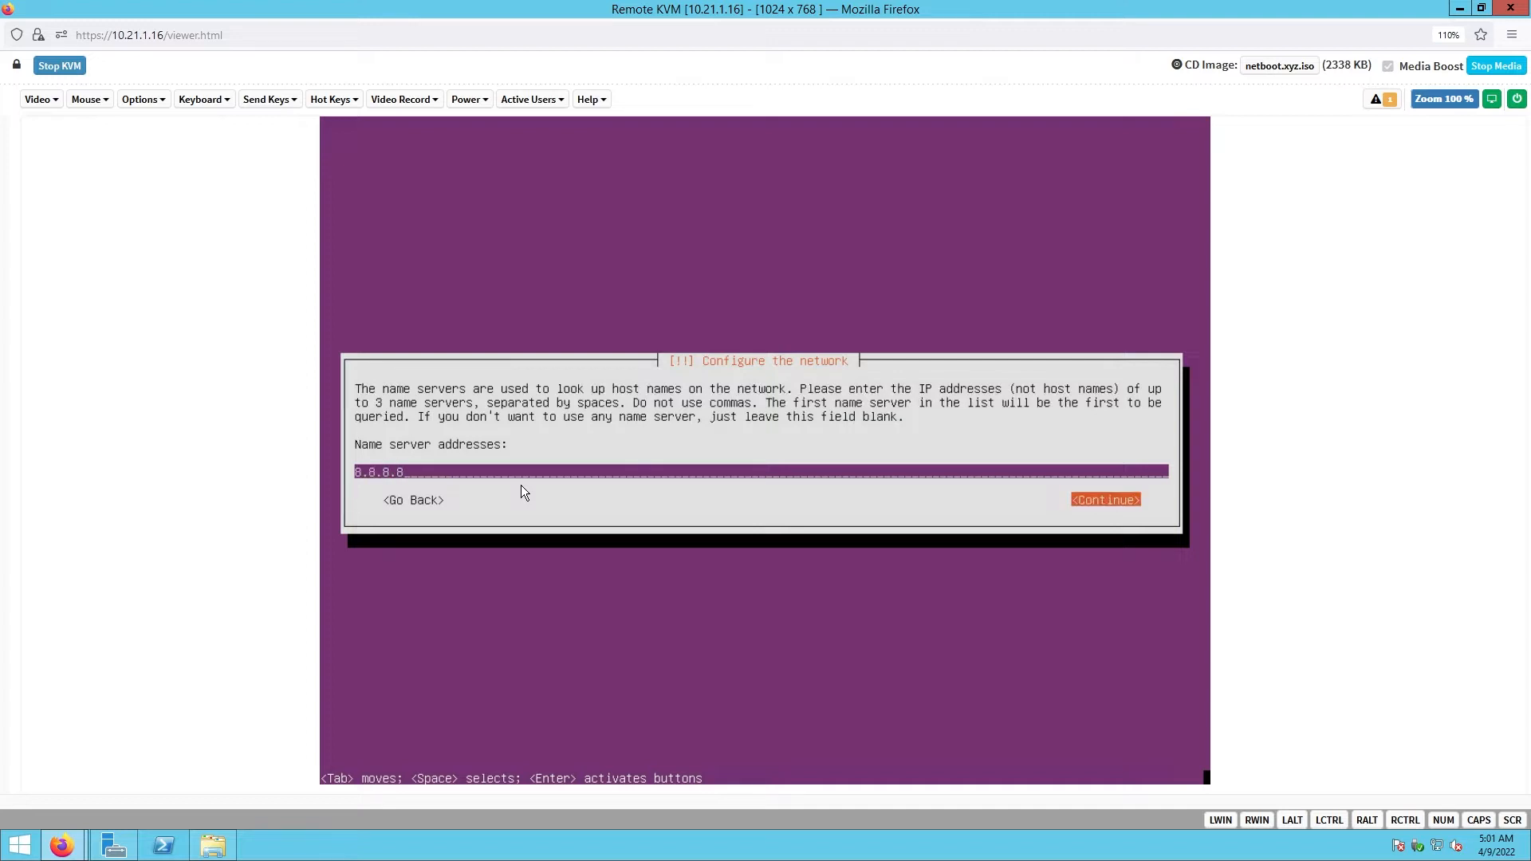
pyautogui.press('Return')
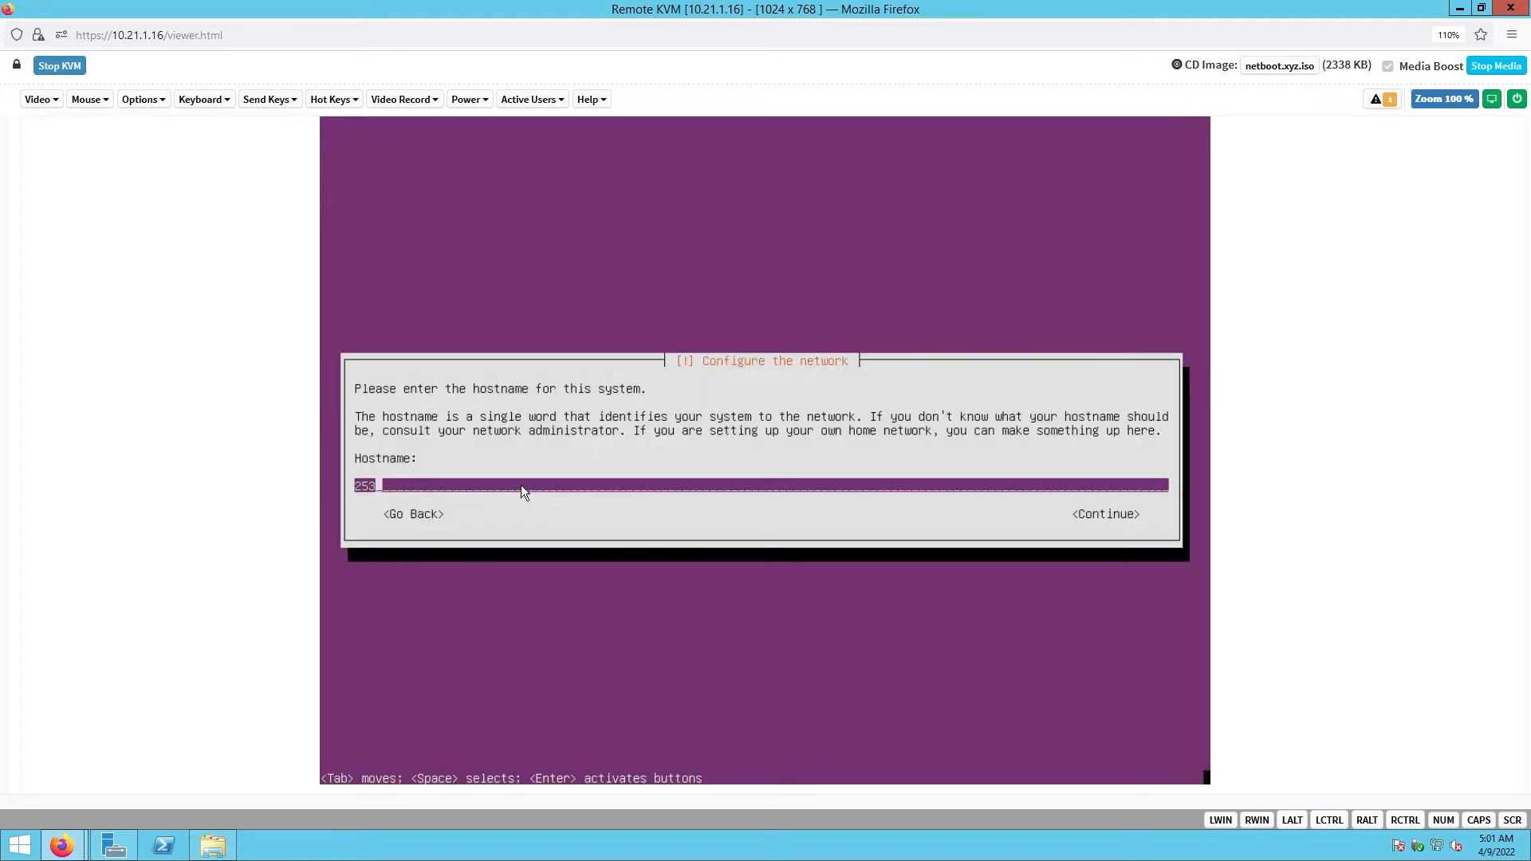
# - Set hostname ubuntu and domain 253.214.25.193.in-addr.arpa
pyautogui.press('BackSpace')
pyautogui.press('BackSpace')
pyautogui.press('BackSpace')
pyautogui.write('ubuntu')
pyautogui.press('Tab')
pyautogui.press('Return')
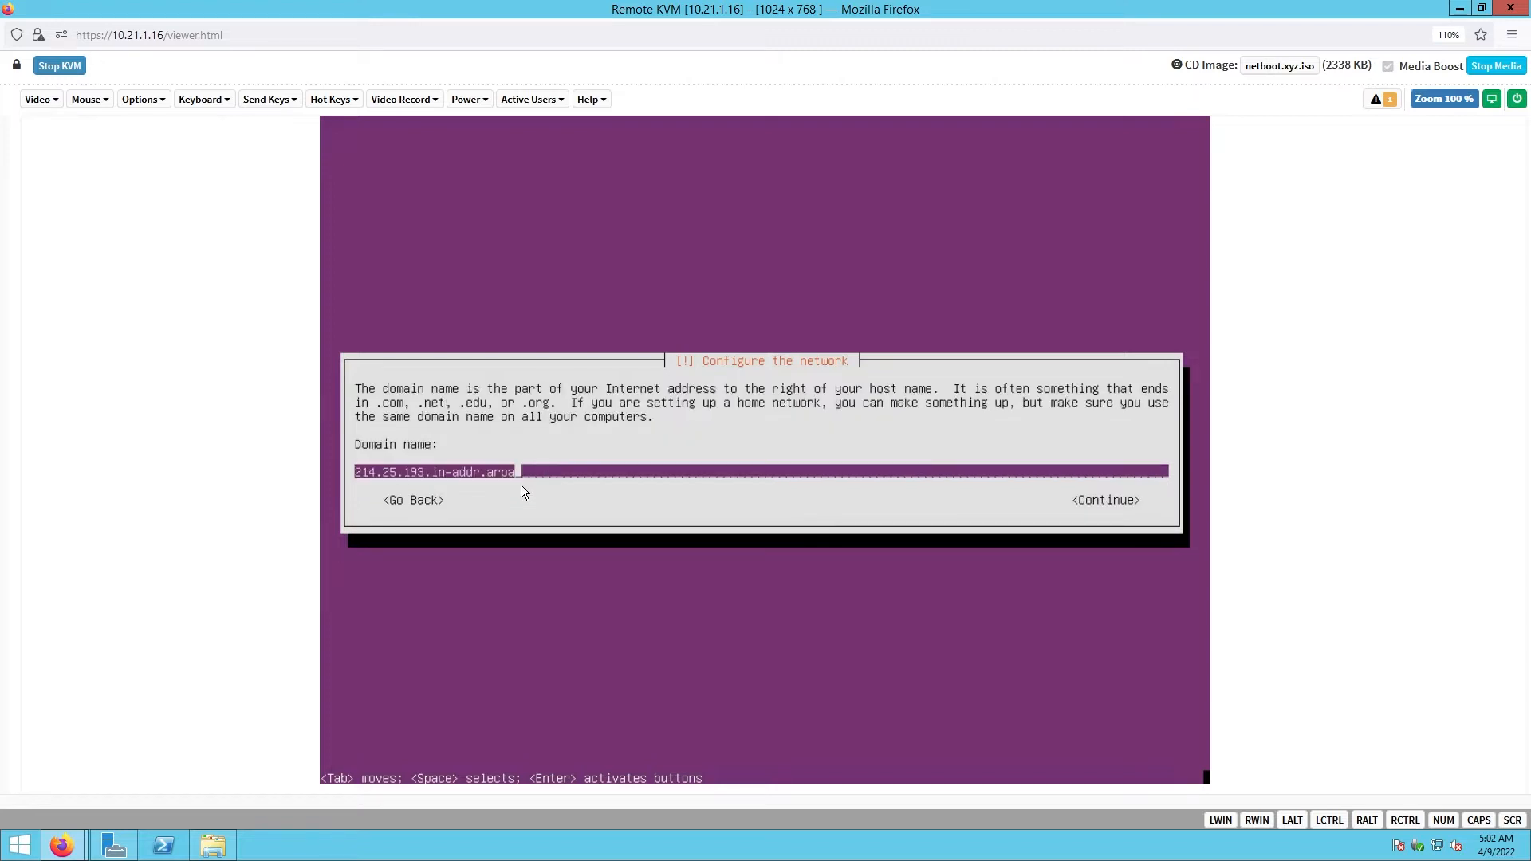
pyautogui.press('Home')
pyautogui.write('253.')
pyautogui.press('Tab')
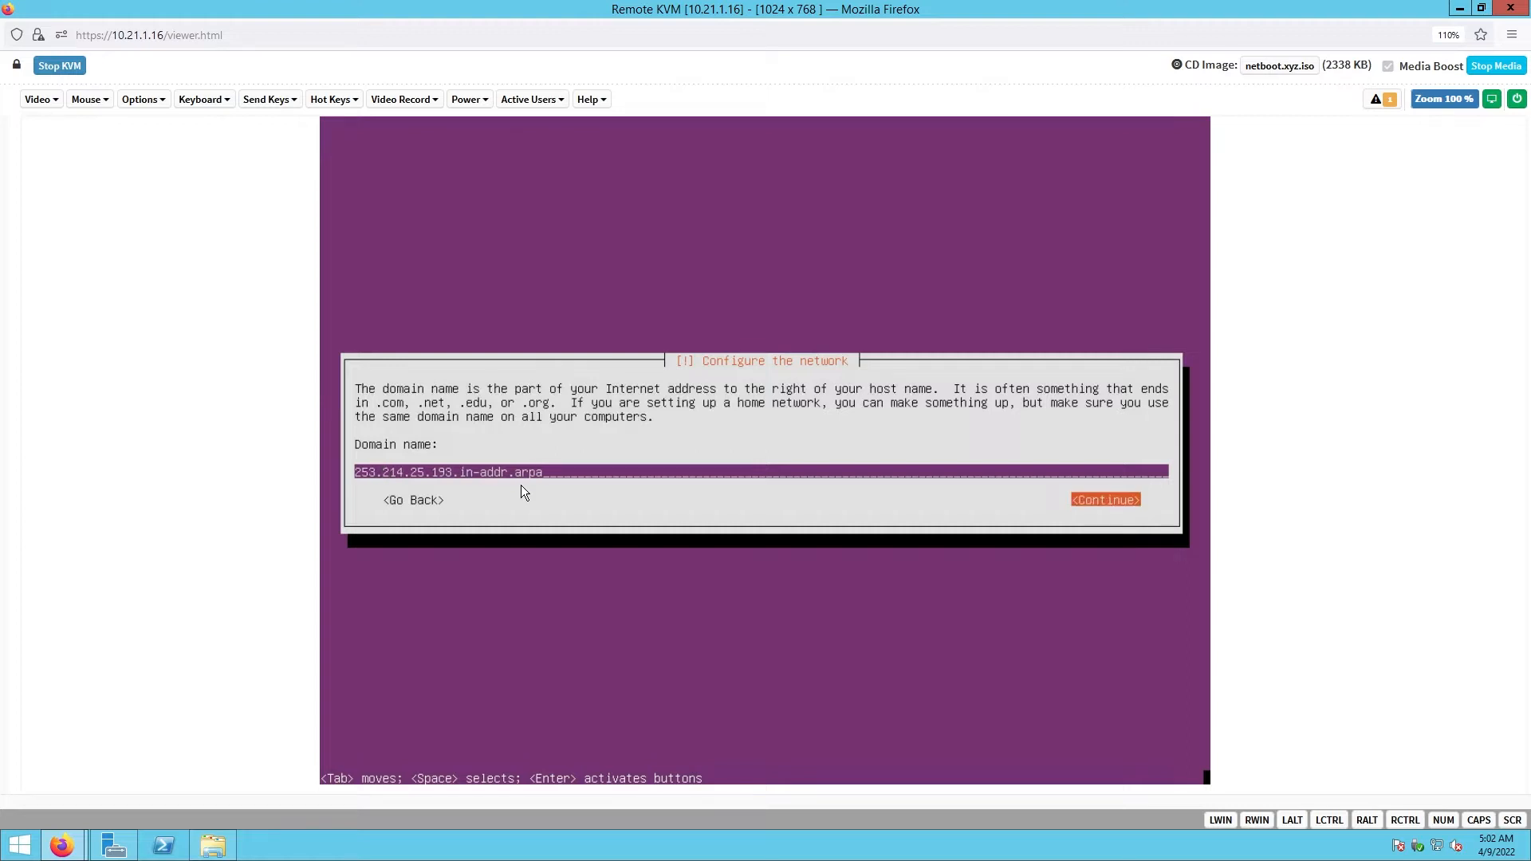
pyautogui.press('Return')
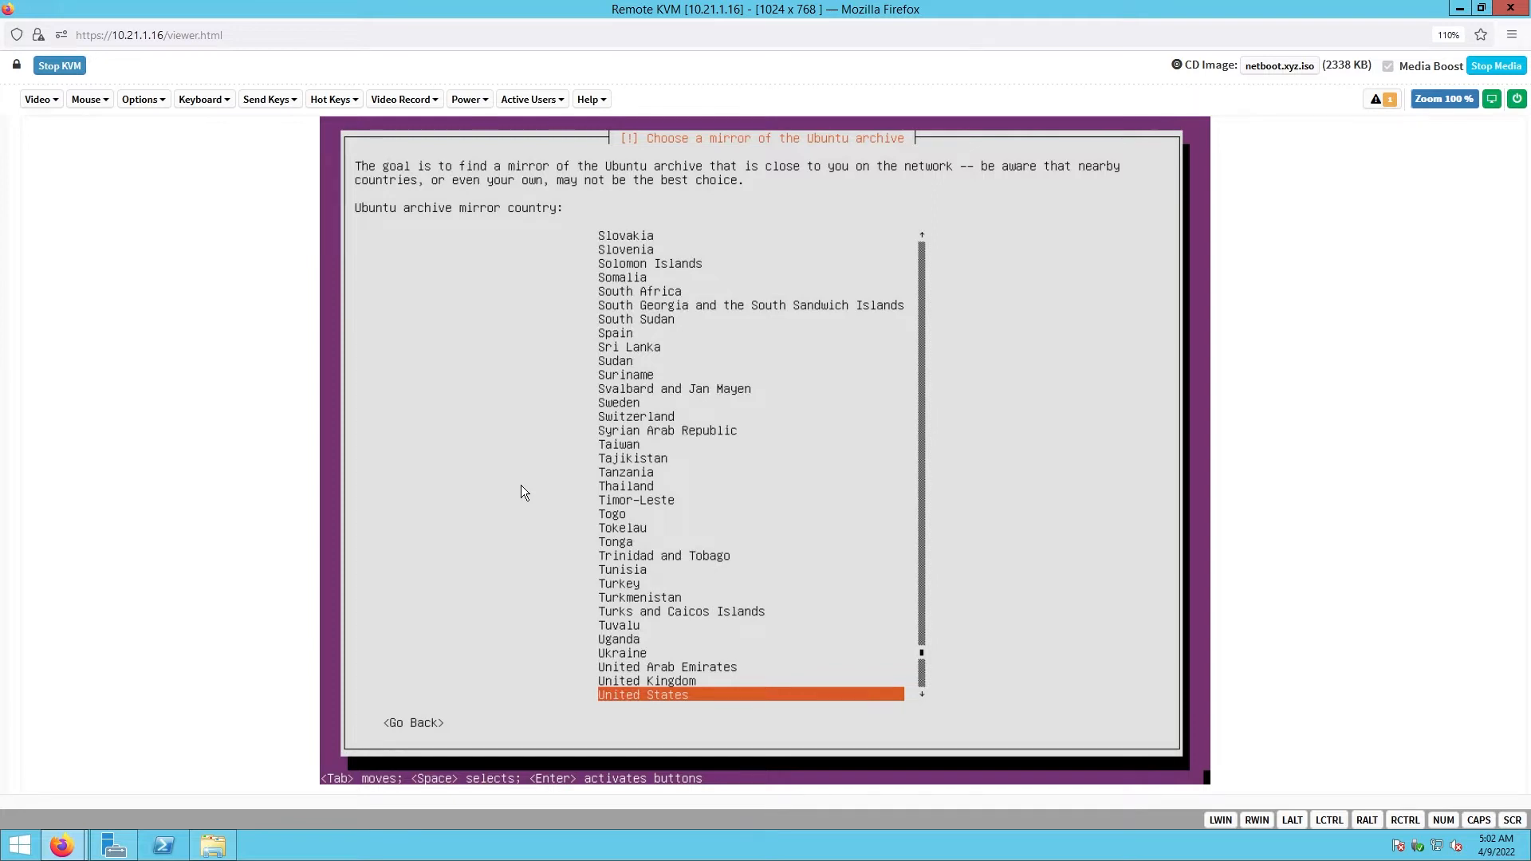
# - Use the United States mirror us.archive.ubuntu.com, leaving the HTTP proxy blank
pyautogui.press('Return')
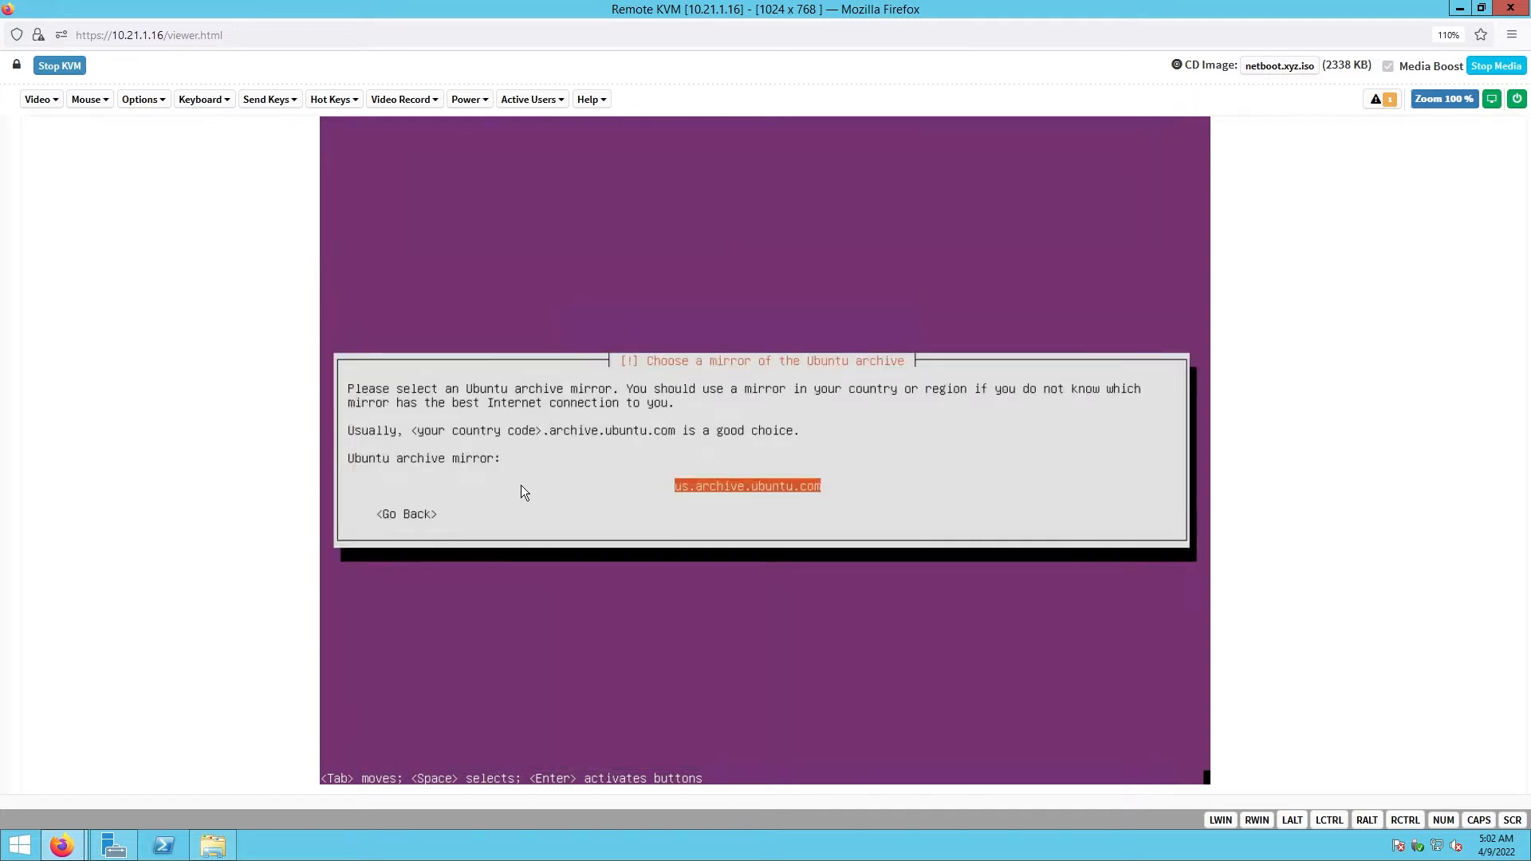
pyautogui.press('Return')
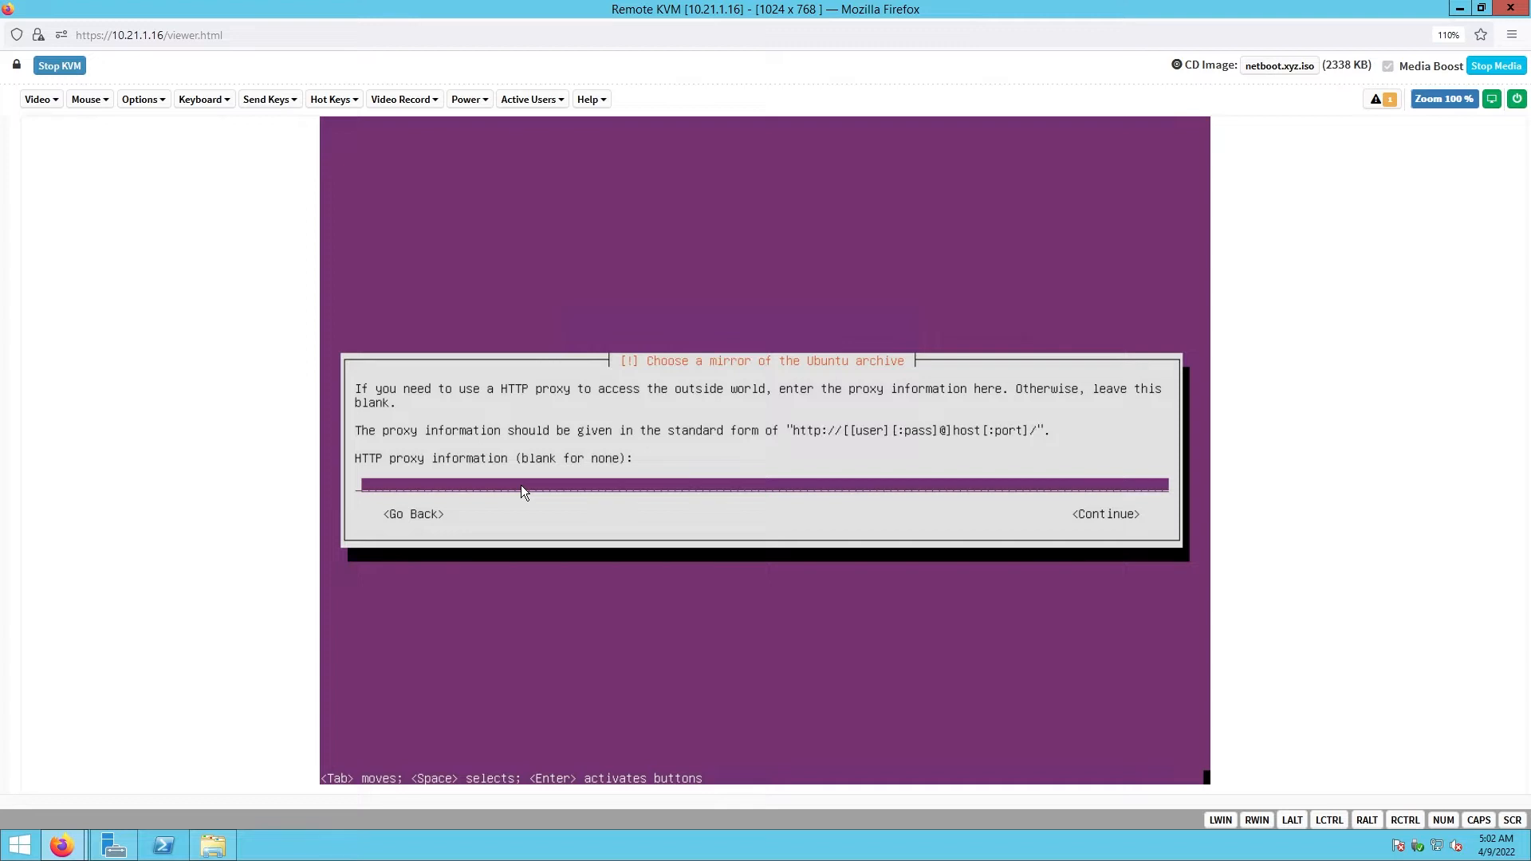
pyautogui.press('Tab')
pyautogui.press('Return')
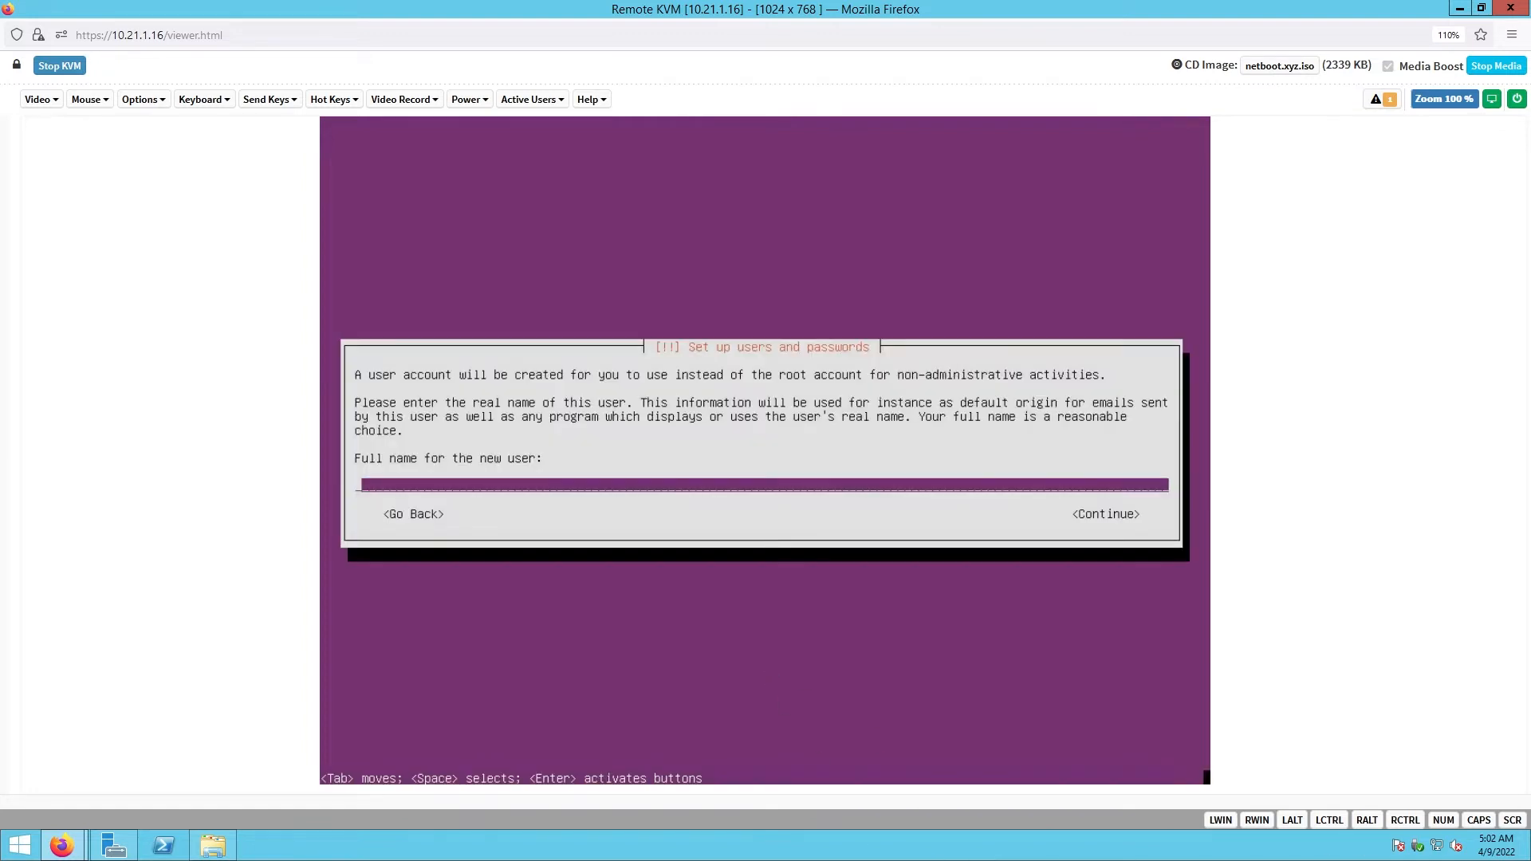
# - Enter ubuntu as the new user's full name and keep username ubuntu
pyautogui.press('Tab')
pyautogui.press('Tab')
pyautogui.write('ubuntu')
pyautogui.press('Tab')
pyautogui.press('Return')
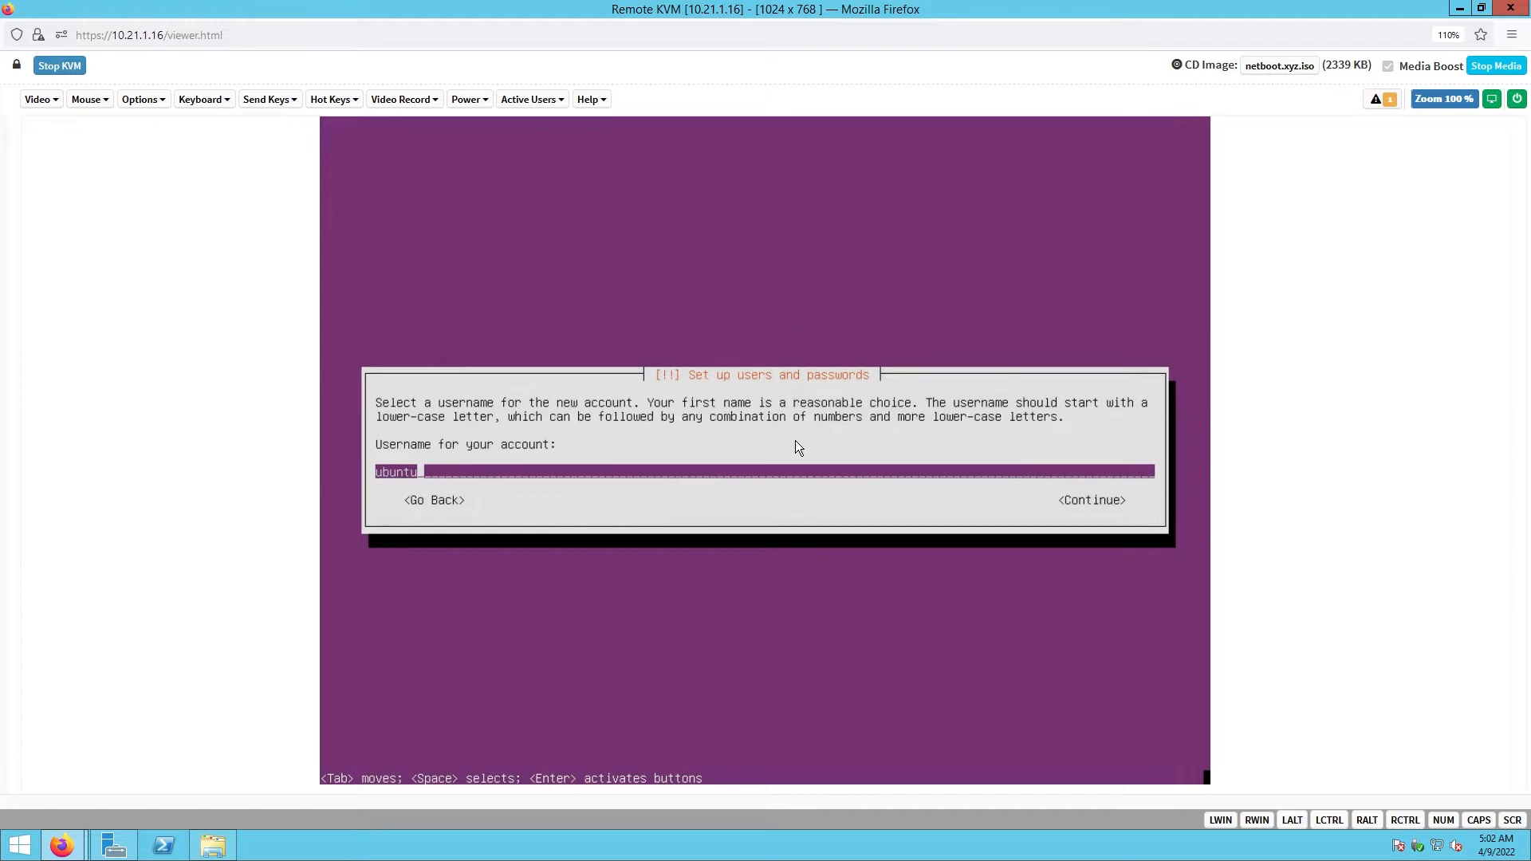
pyautogui.press('Tab')
pyautogui.press('Return')
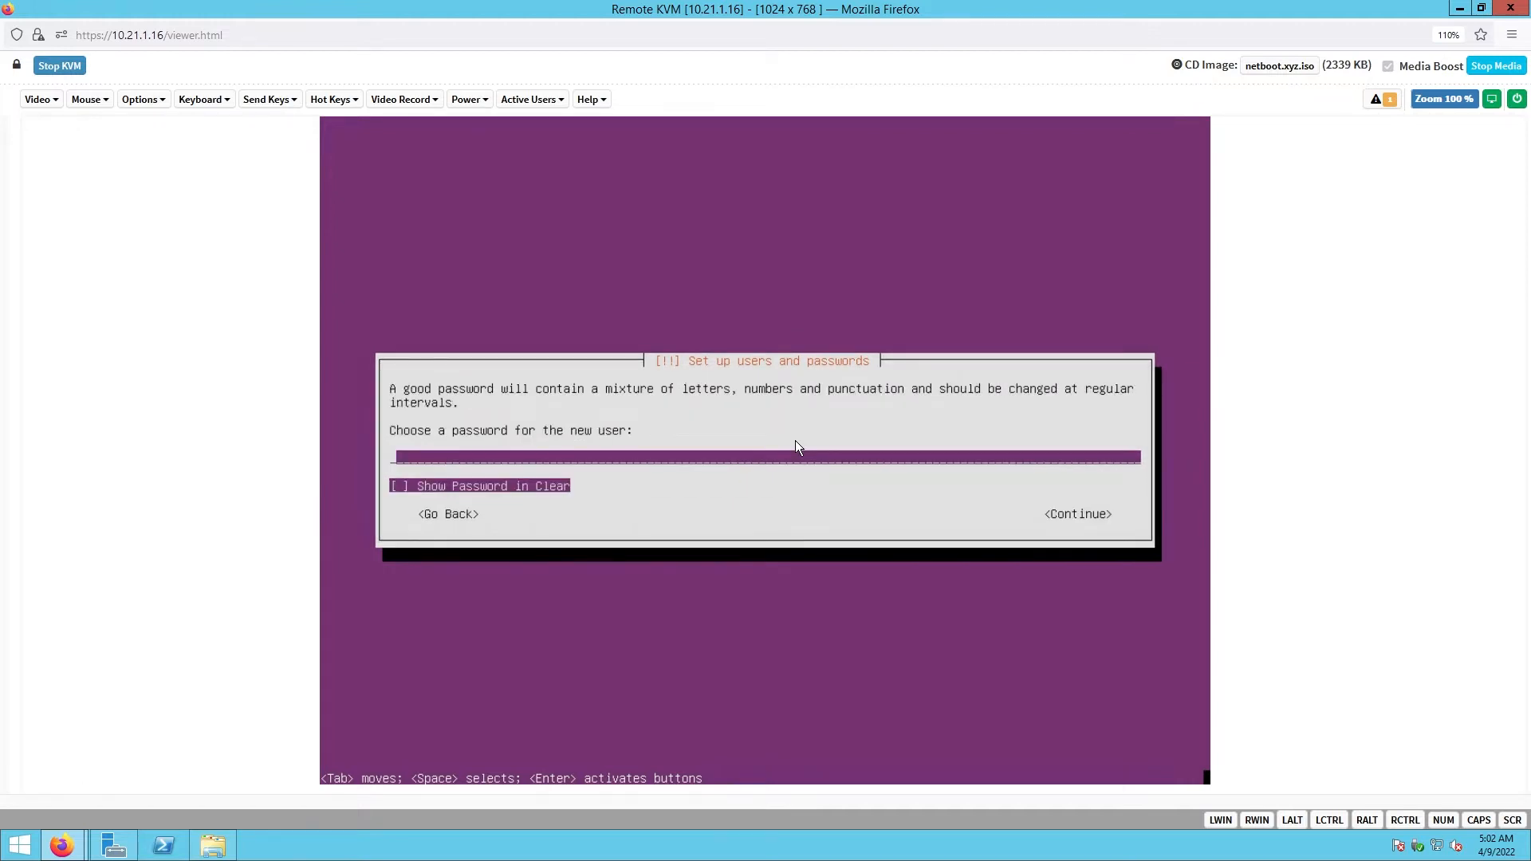
# - Enter and confirm the account password, then accept the America/New_York time zone
pyautogui.write('***********')
pyautogui.press('Tab')
pyautogui.press('Tab')
pyautogui.press('Return')
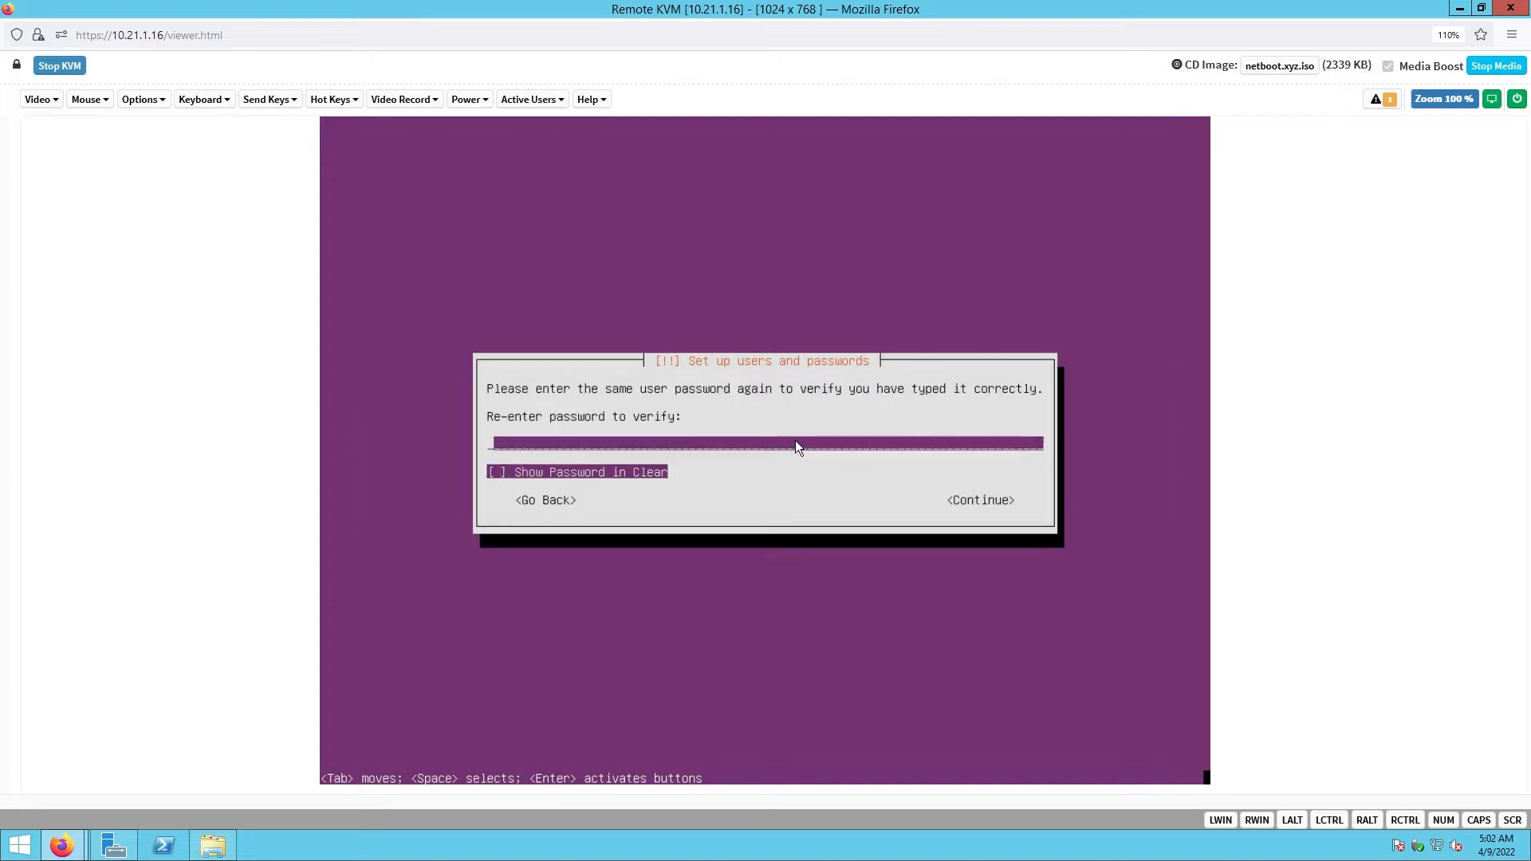
pyautogui.write('**********')
pyautogui.press('Tab')
pyautogui.press('Tab')
pyautogui.press('Return')
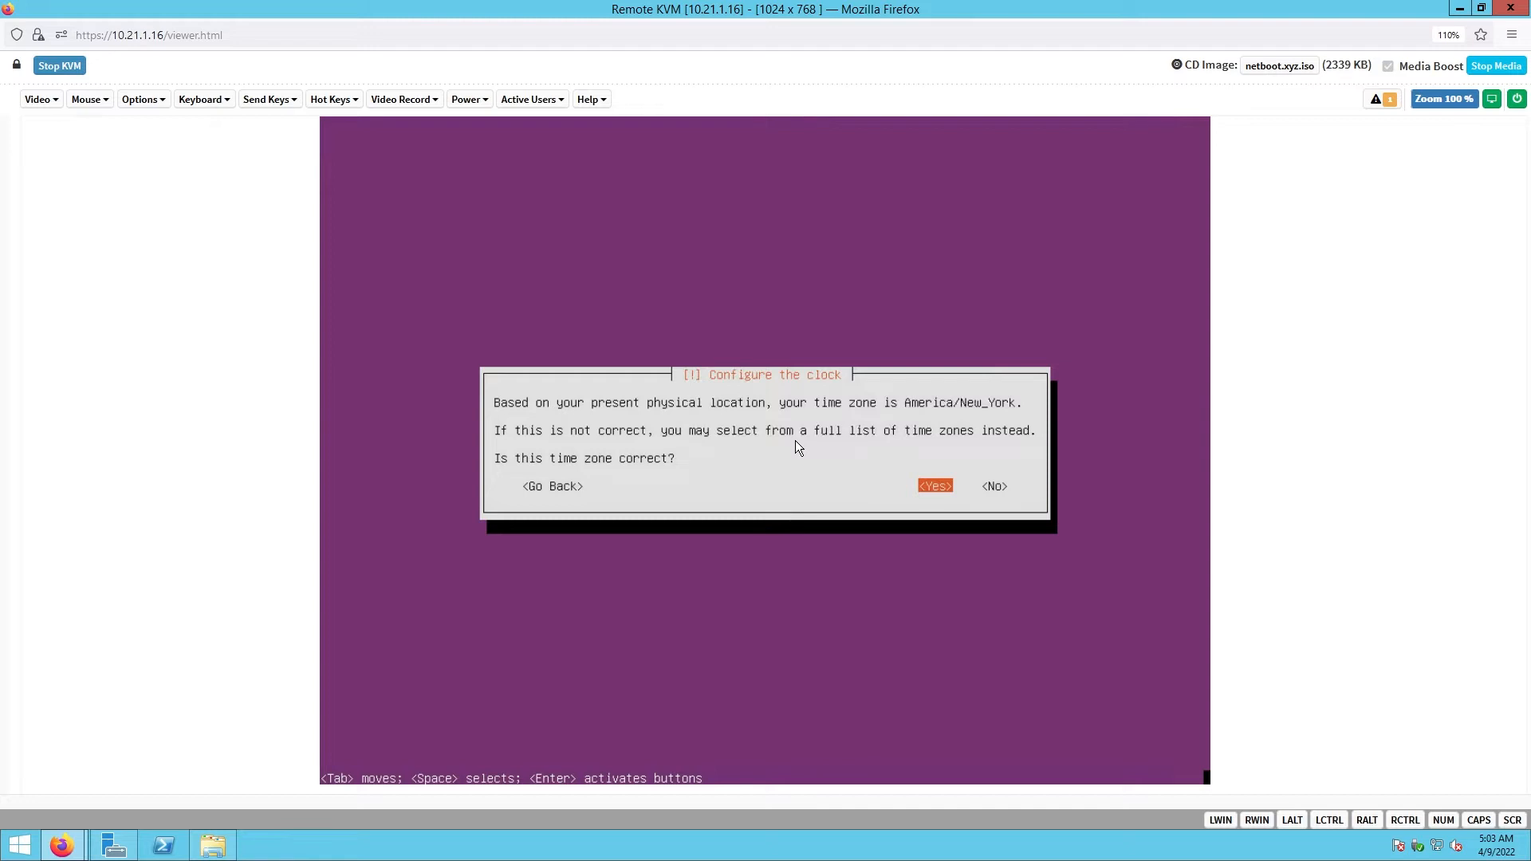
pyautogui.press('Return')
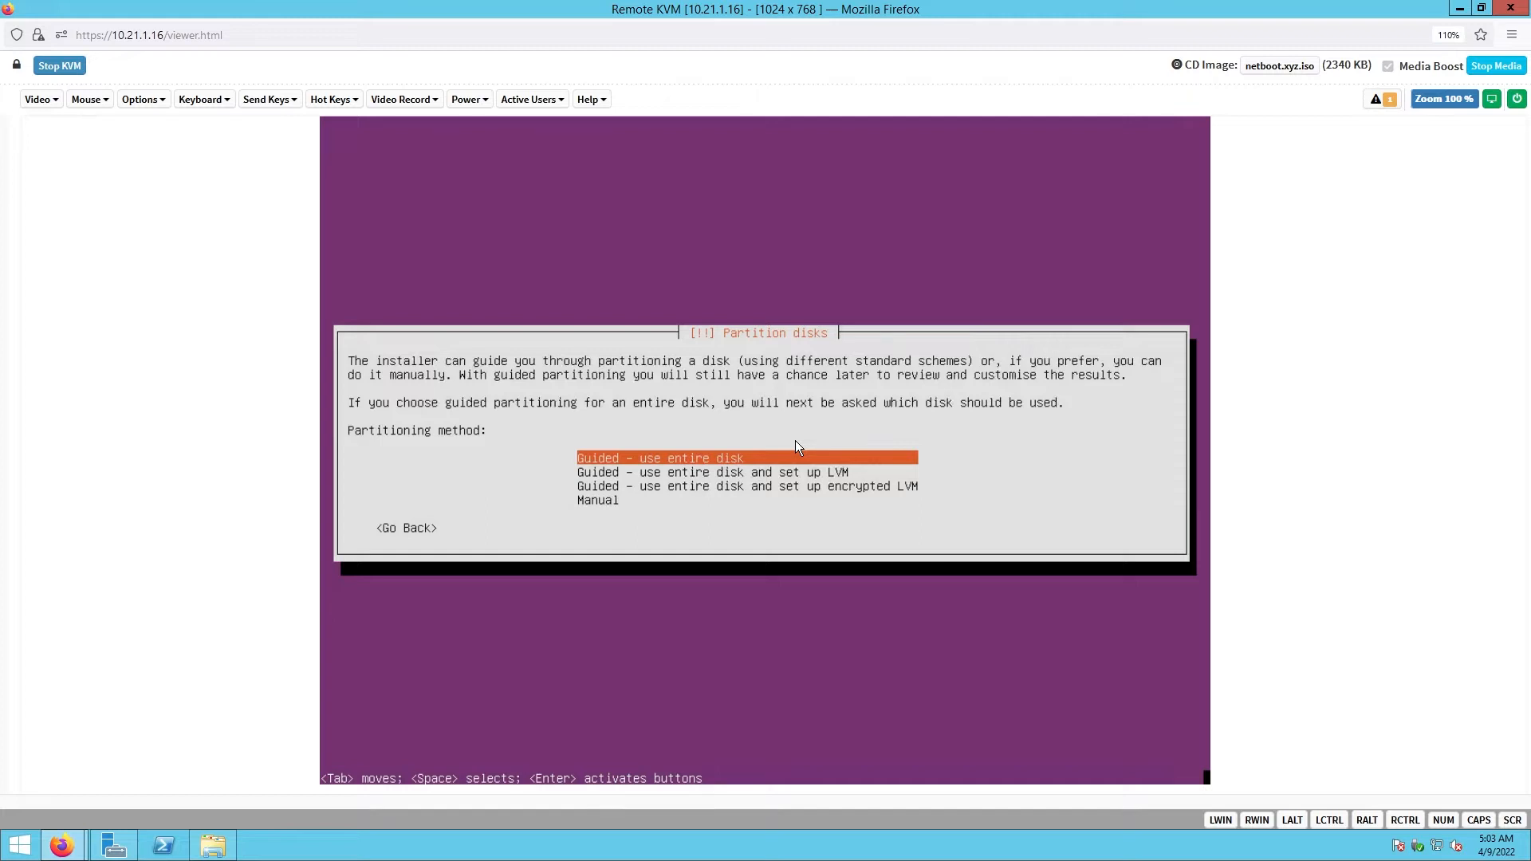
# - Choose manual partitioning and create an empty partition table on SSD sda
pyautogui.press('Down')
pyautogui.press('Down')
pyautogui.press('Down')
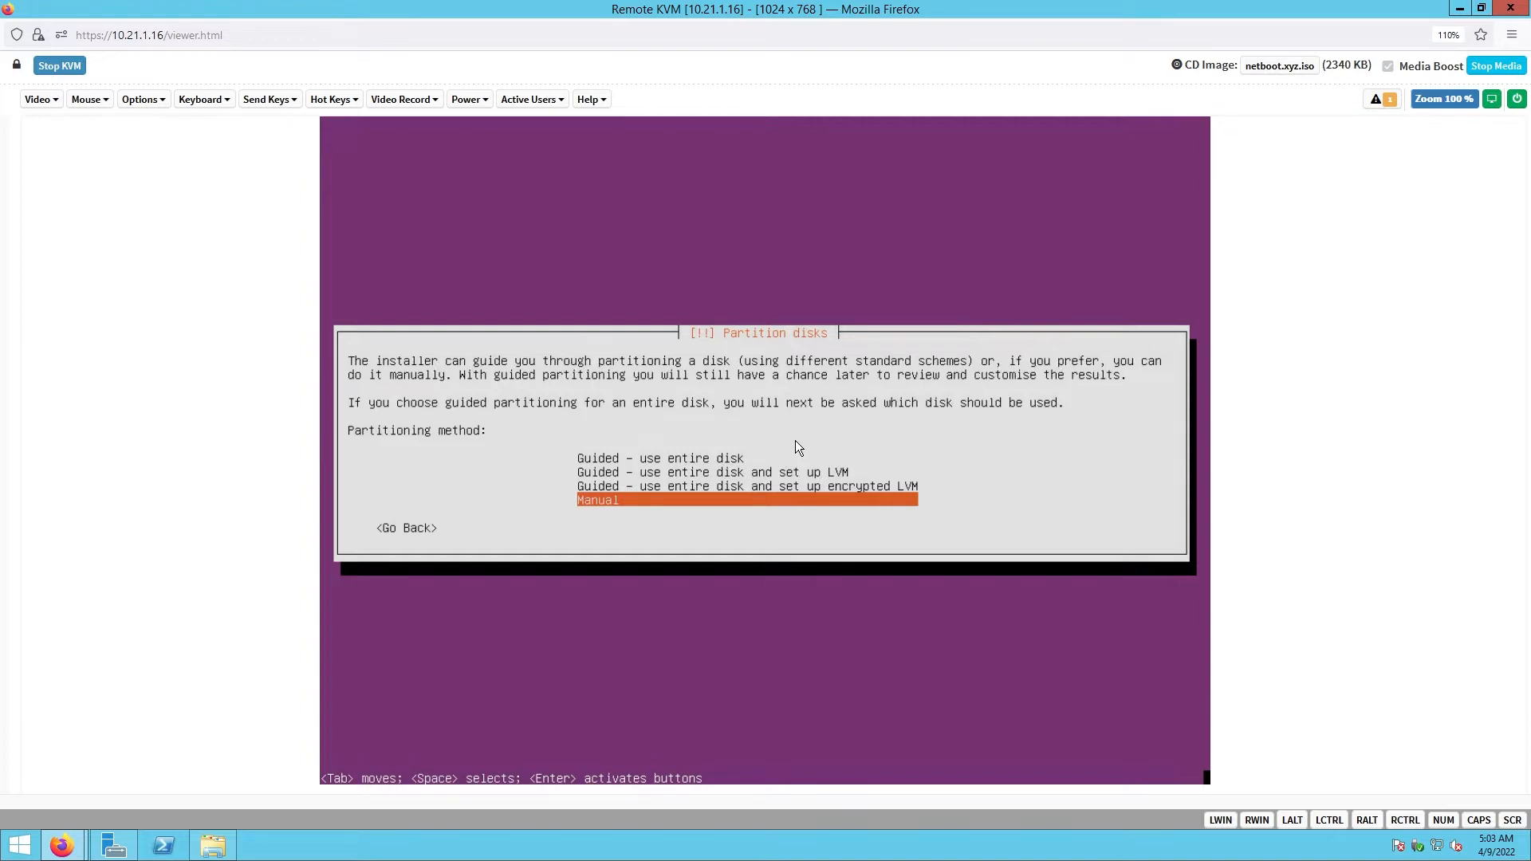
pyautogui.press('Return')
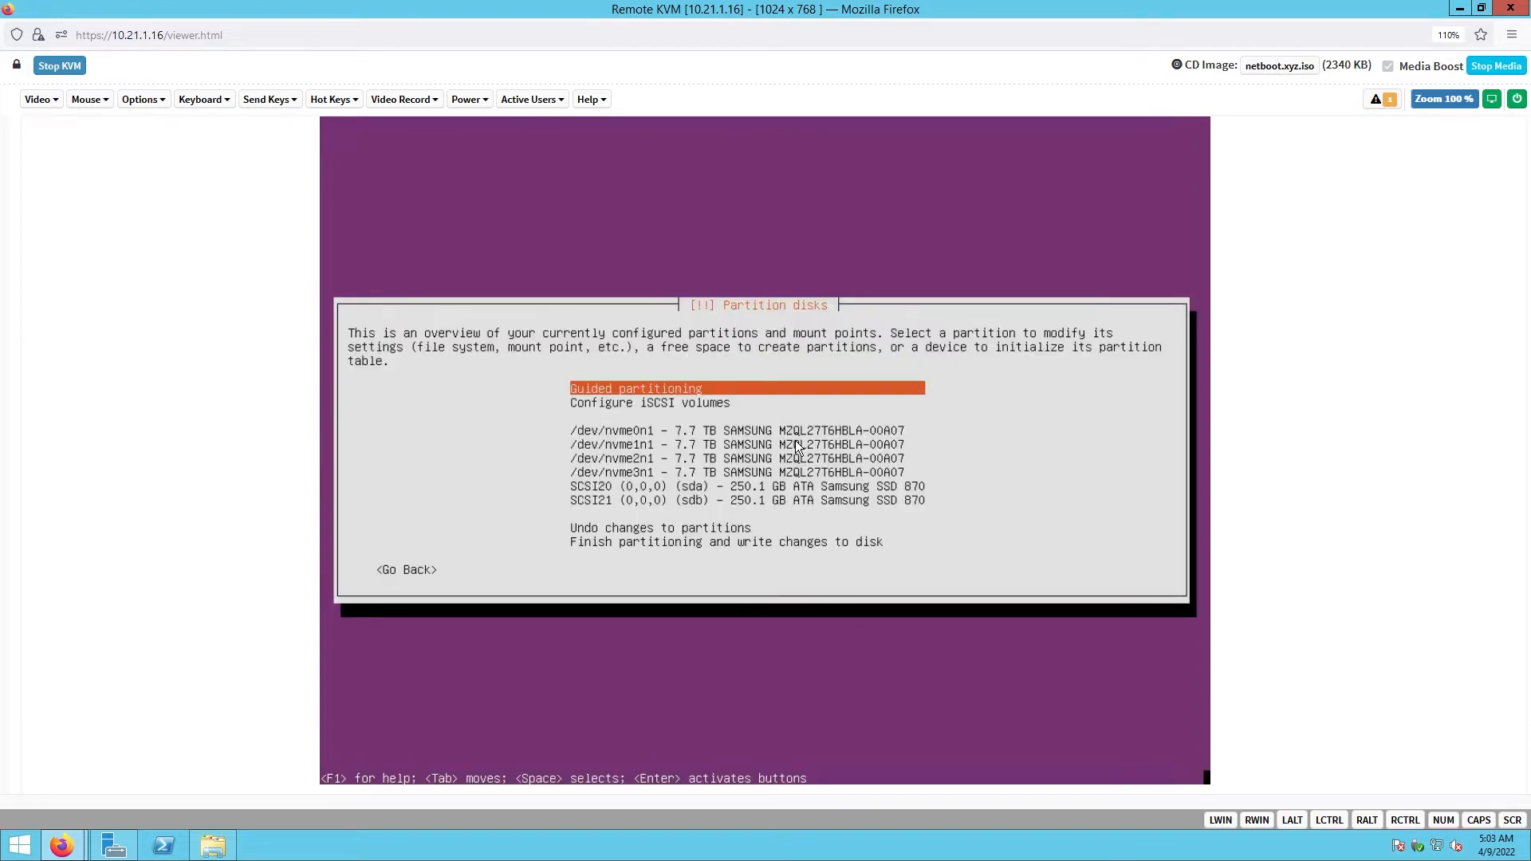
pyautogui.press('Down')
pyautogui.press('Down')
pyautogui.press('Down')
pyautogui.press('Down')
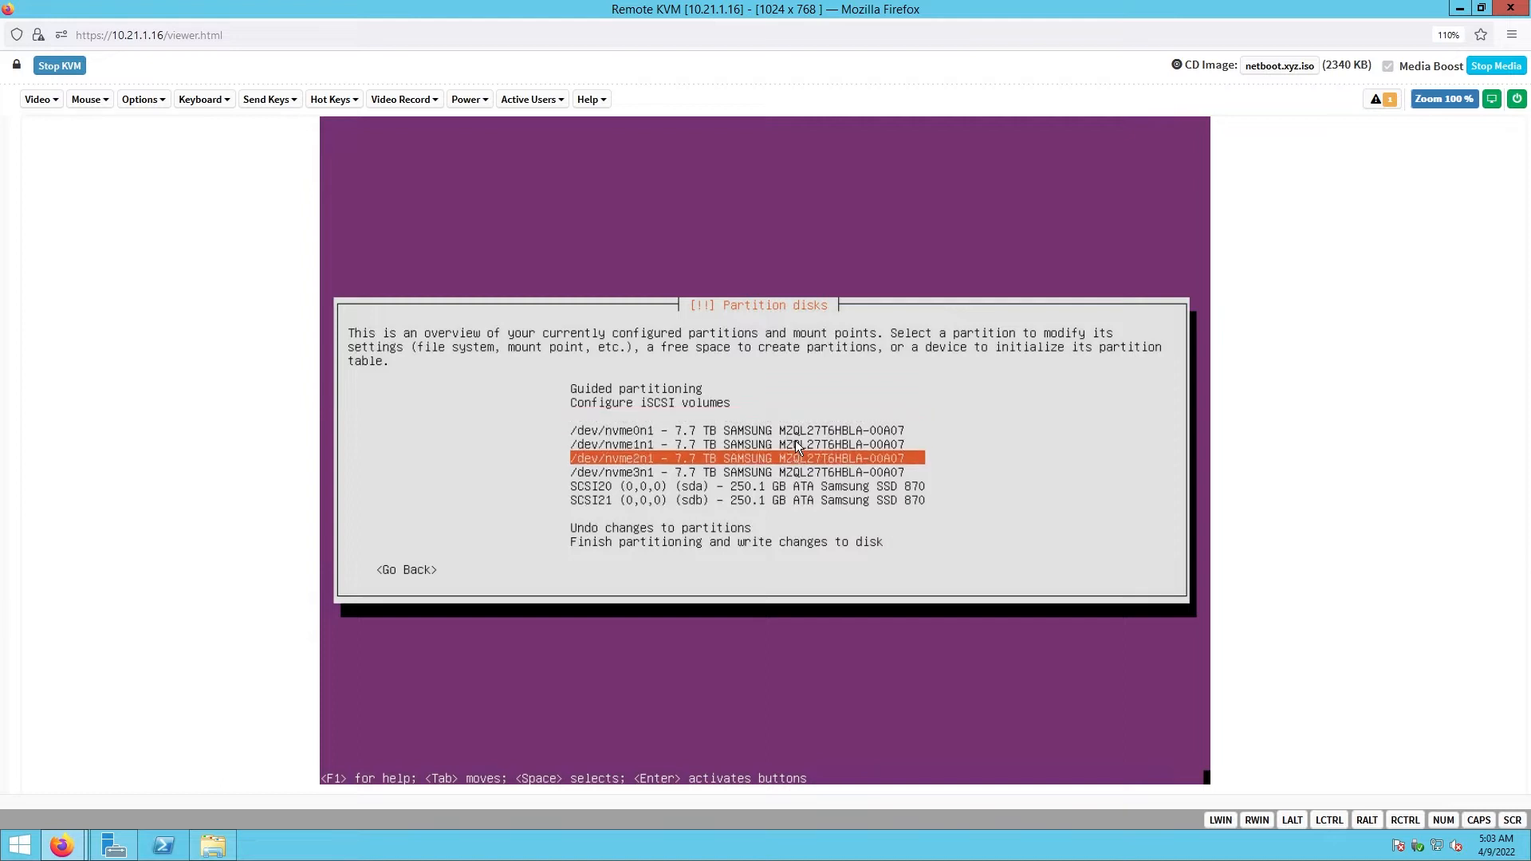
pyautogui.press('Down')
pyautogui.press('Down')
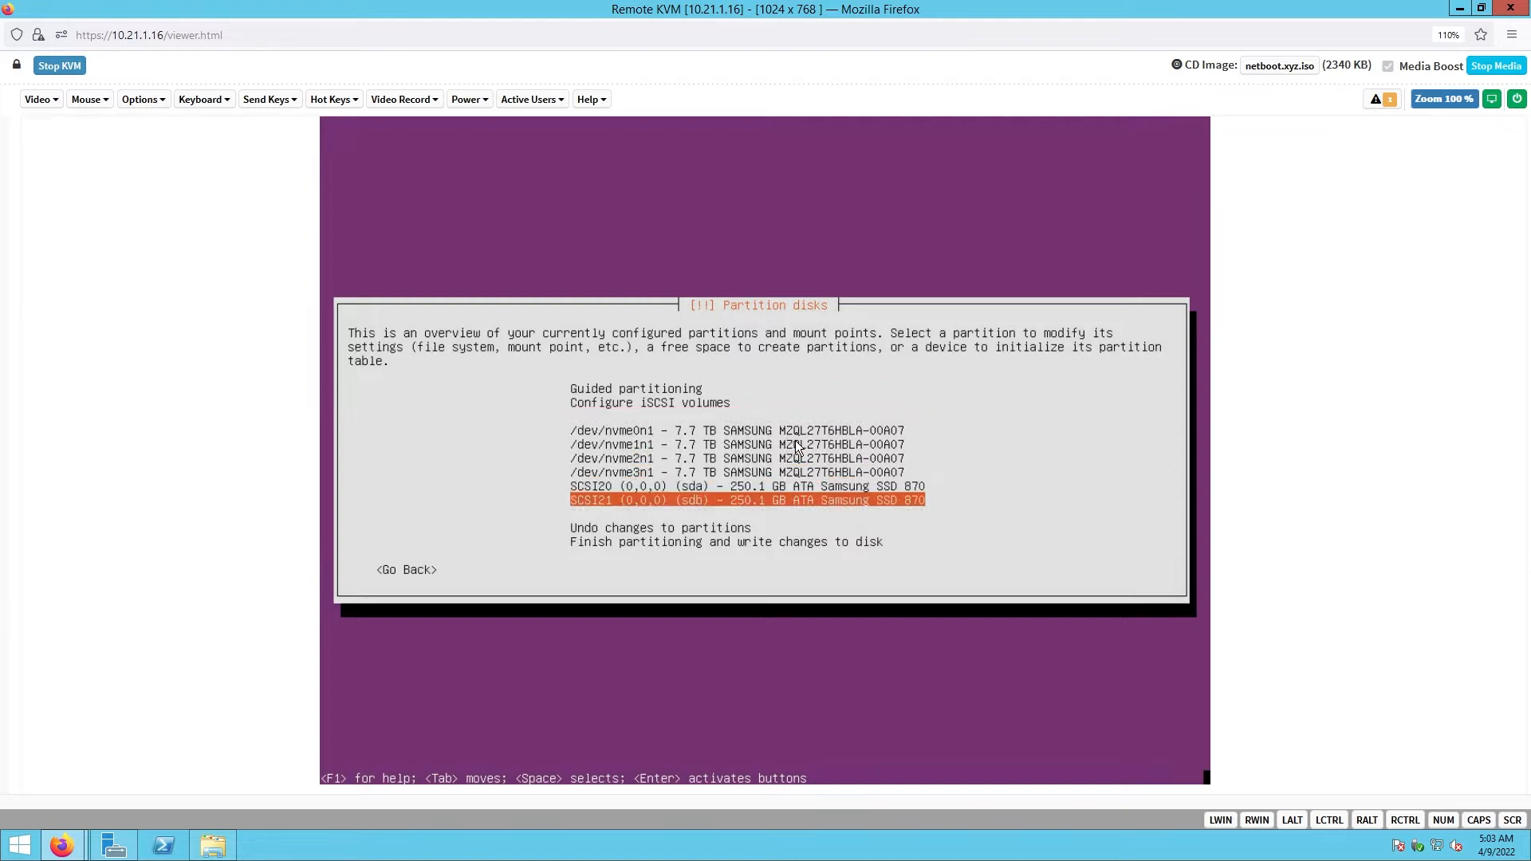
pyautogui.press('Up')
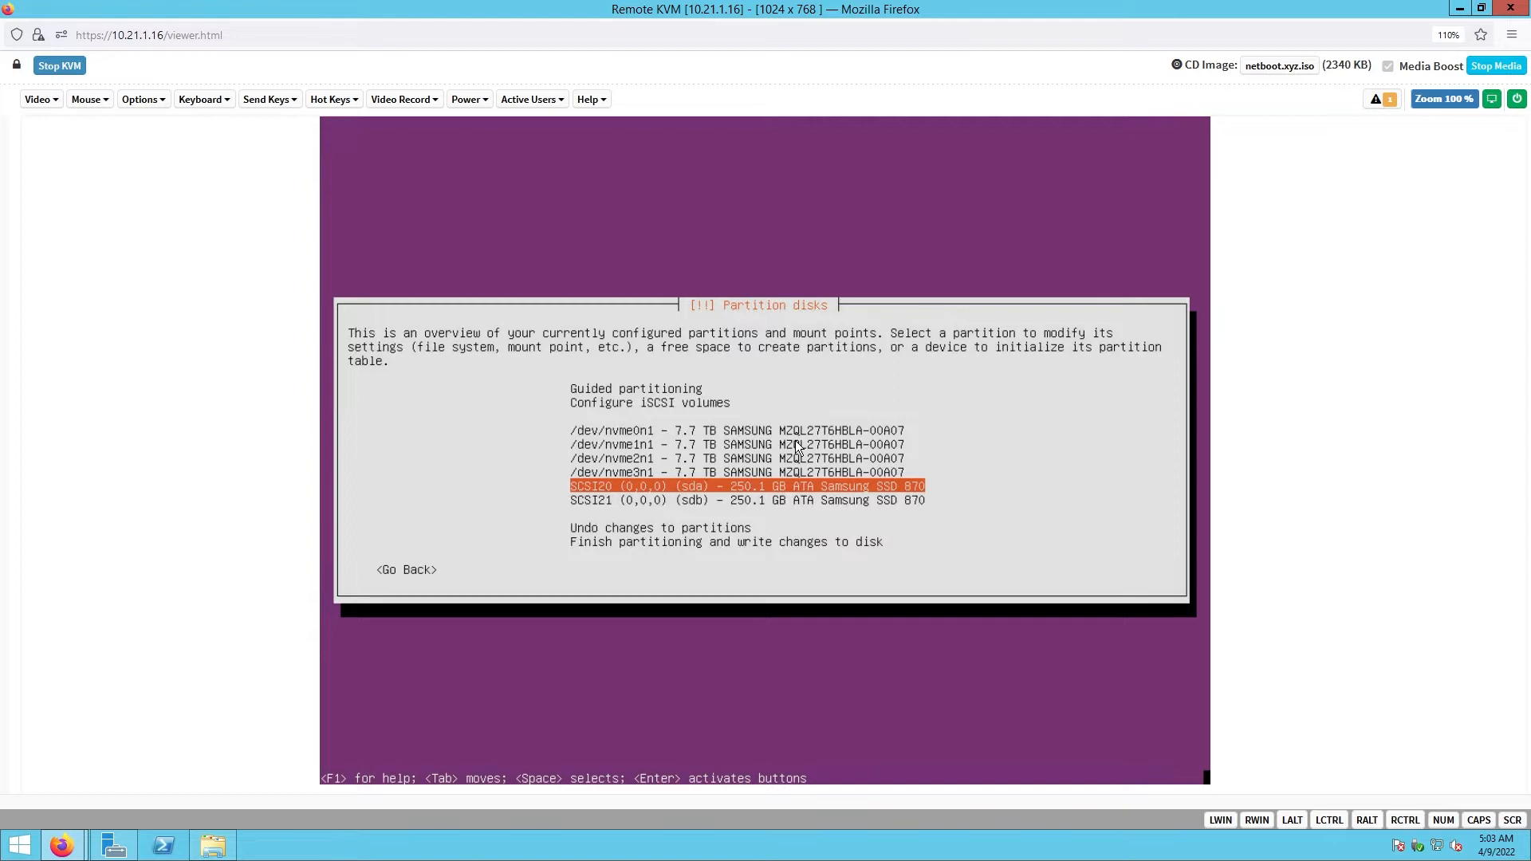
pyautogui.press('Return')
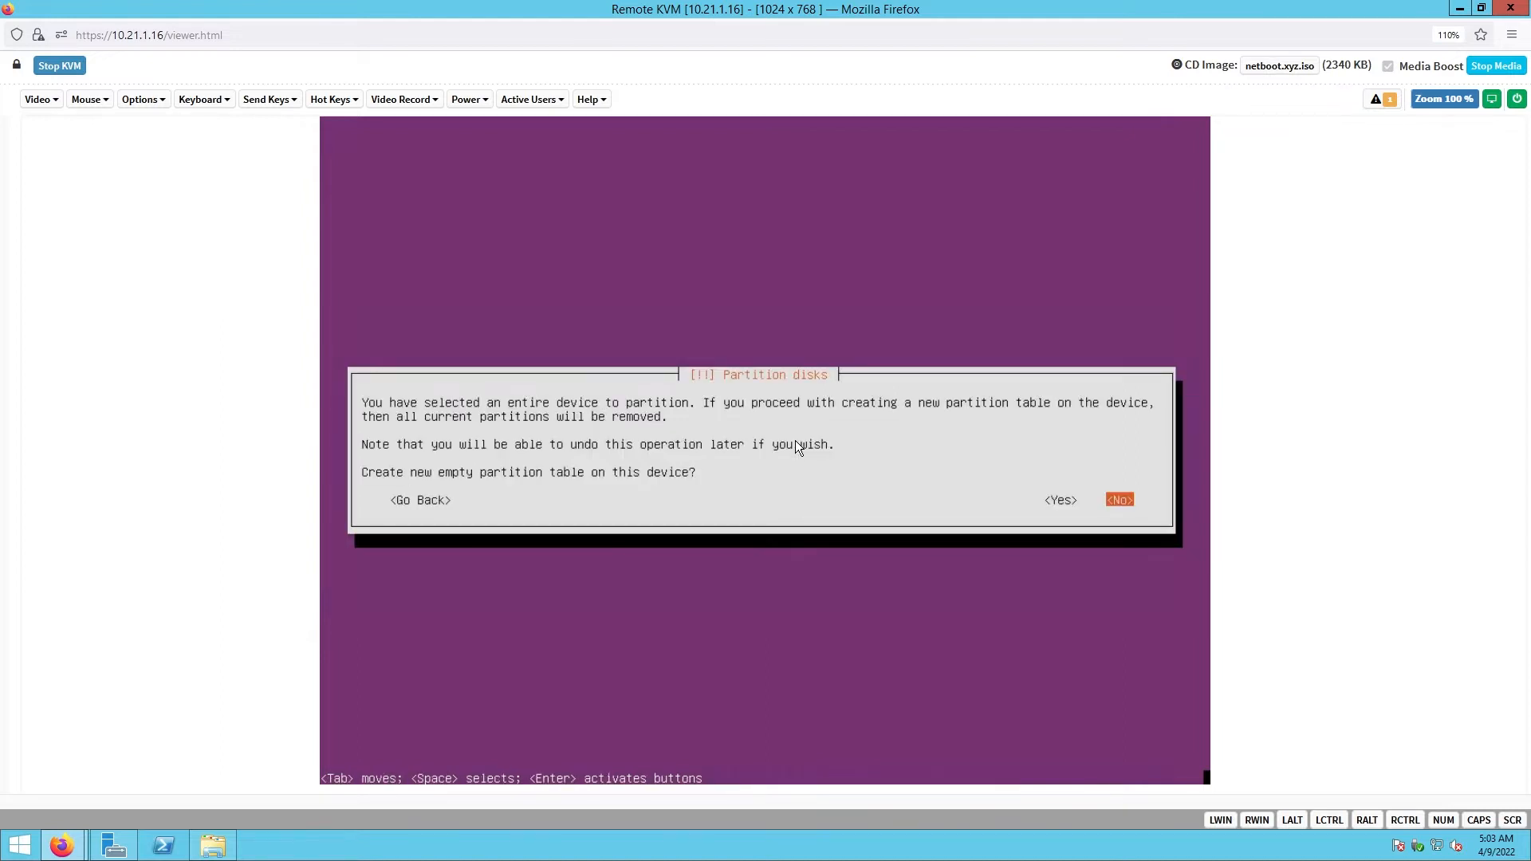
pyautogui.press('Left')
pyautogui.press('Return')
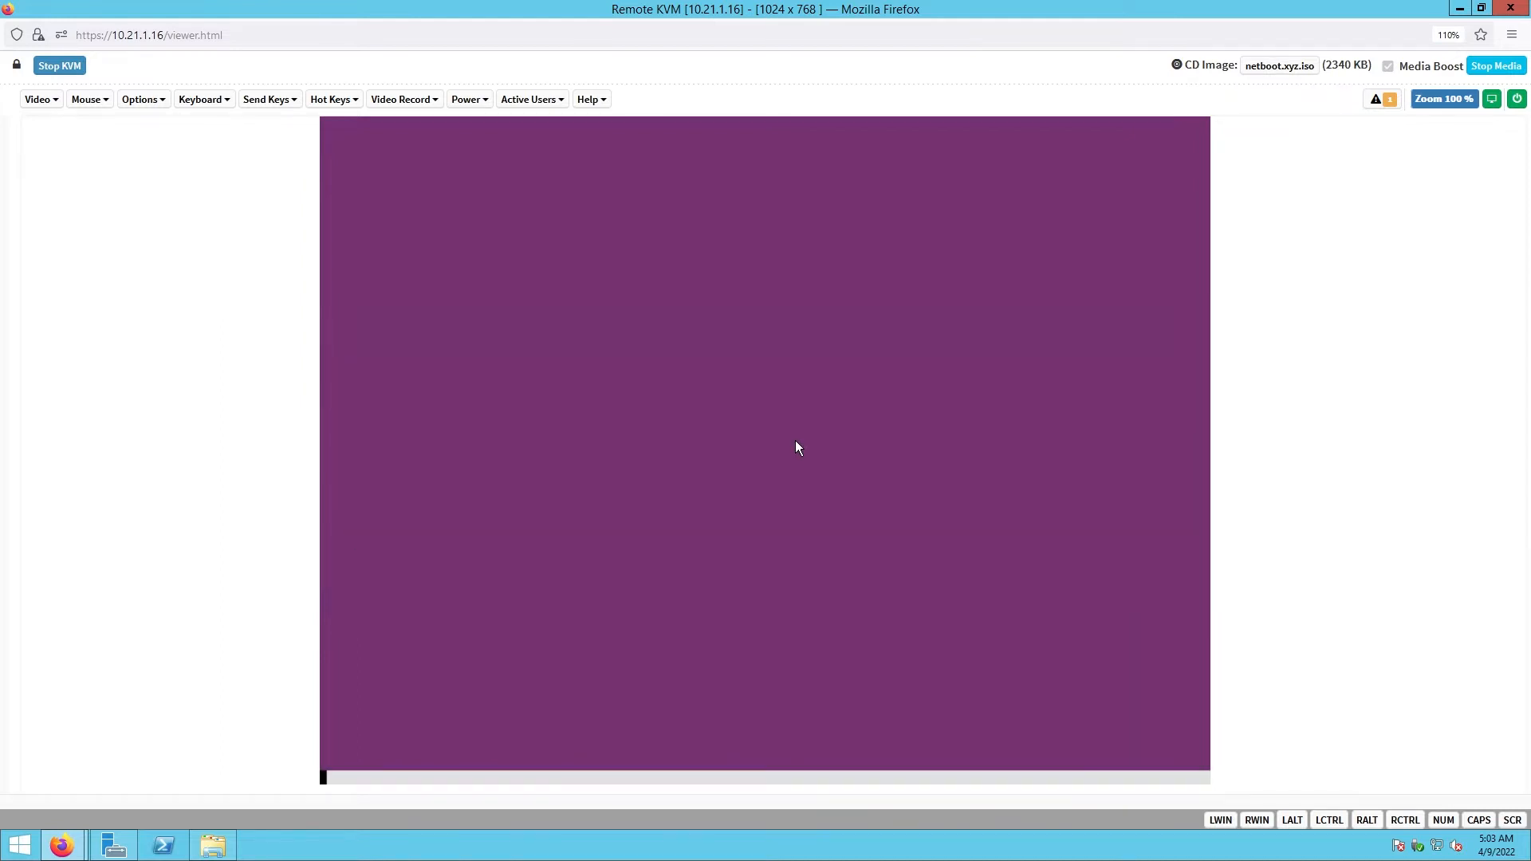
# - Create an empty partition table on the second SSD, sdb
pyautogui.press('Down')
pyautogui.press('Down')
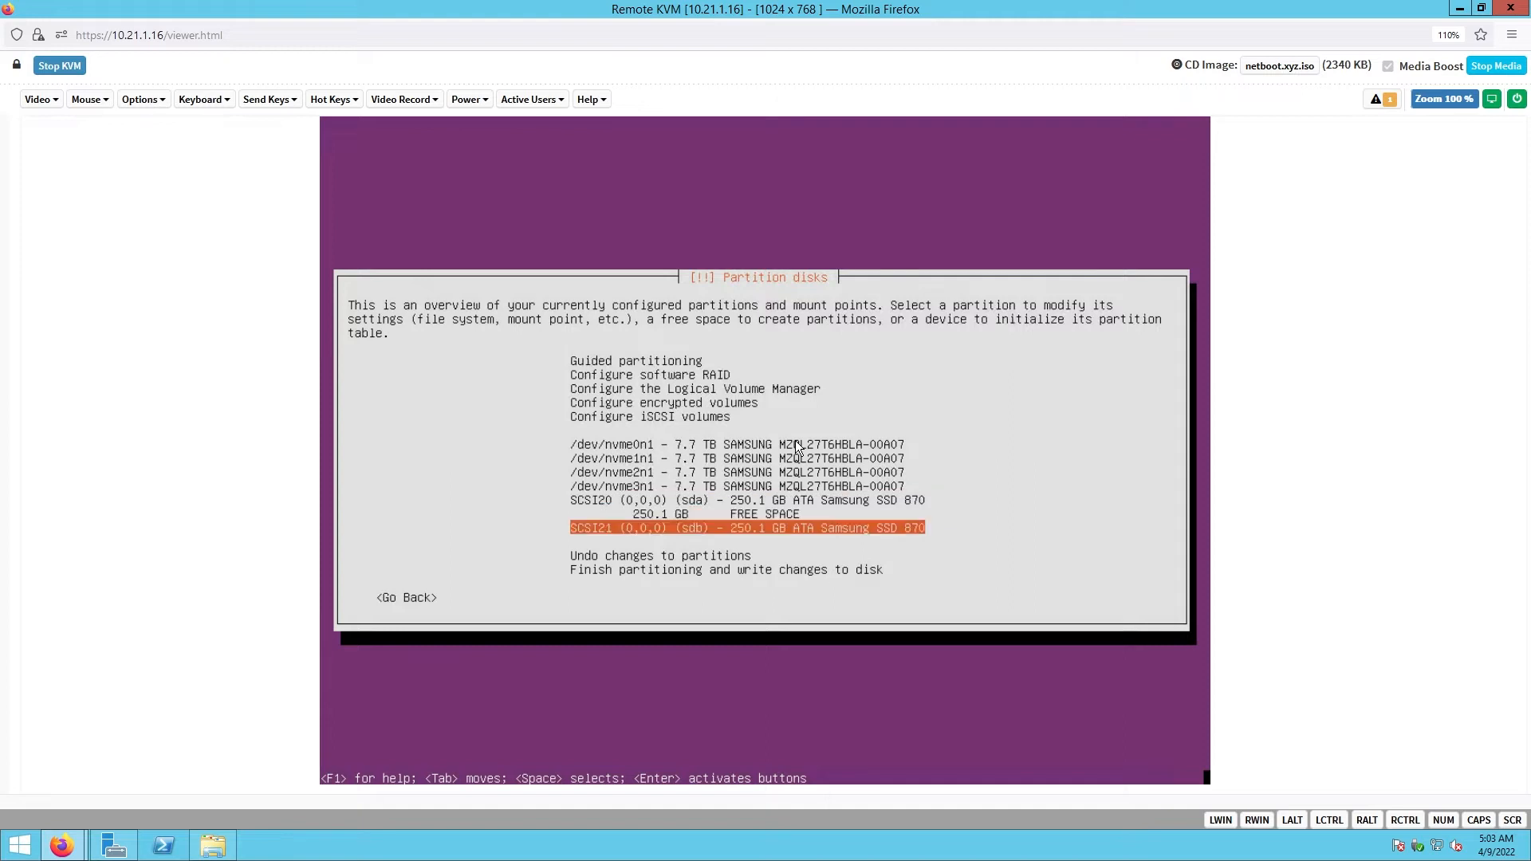
pyautogui.press('Return')
pyautogui.press('Left')
pyautogui.press('Return')
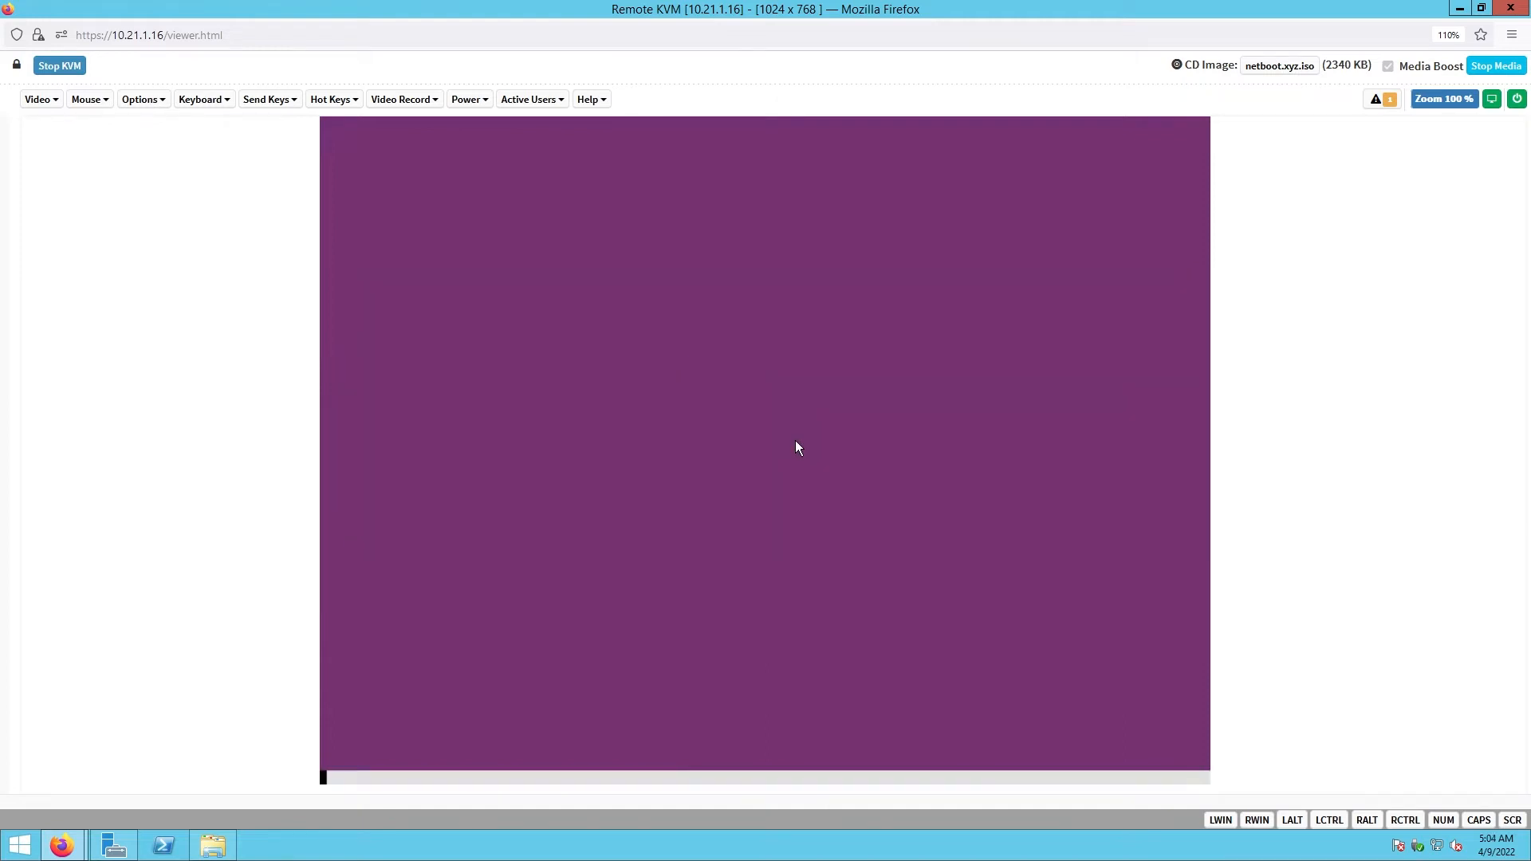
pyautogui.press('Up')
pyautogui.press('Up')
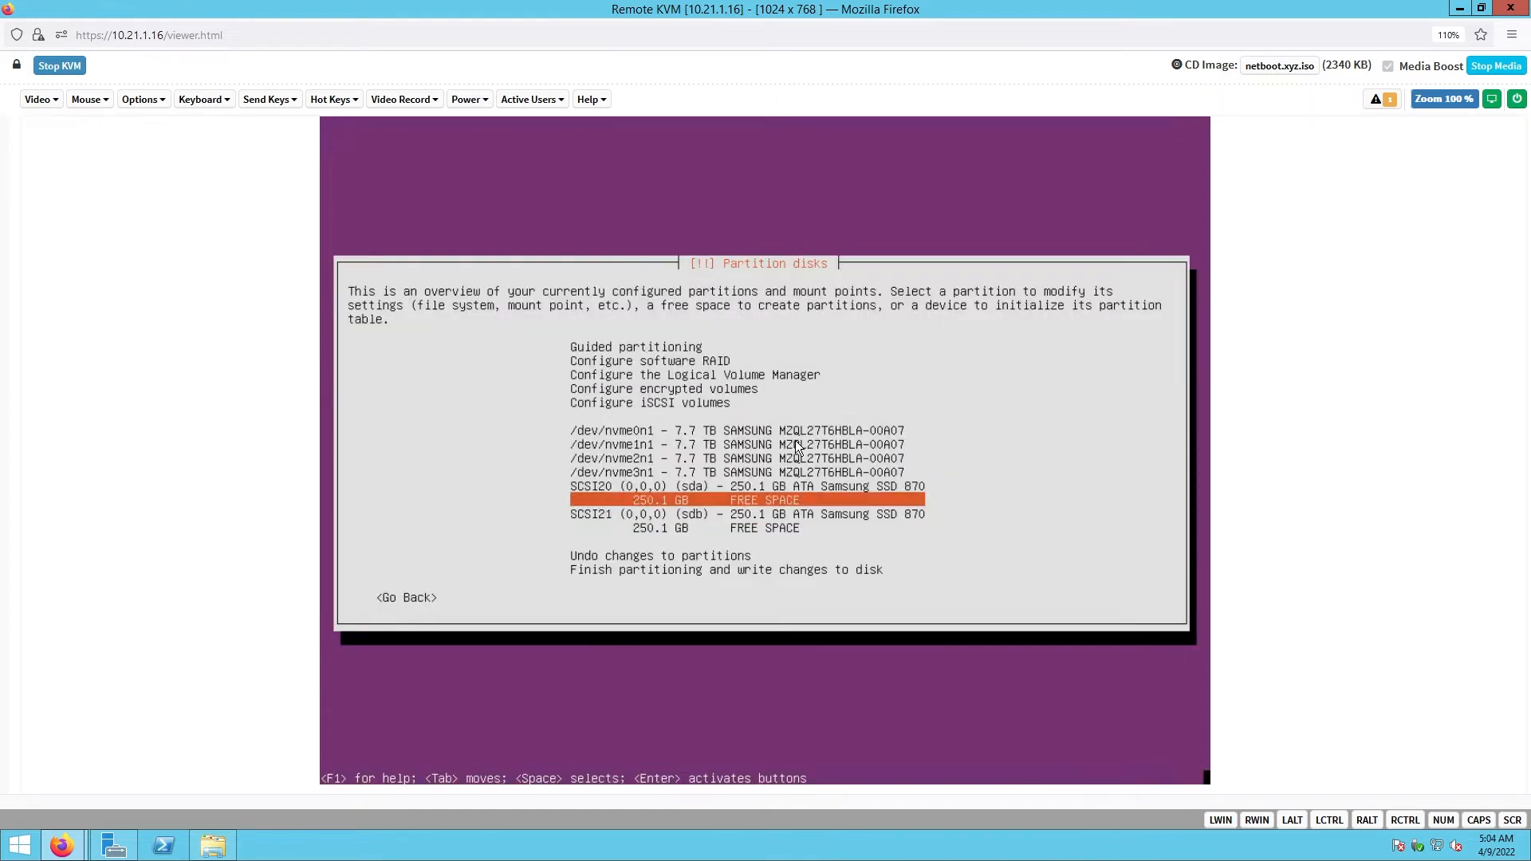
pyautogui.press('Return')
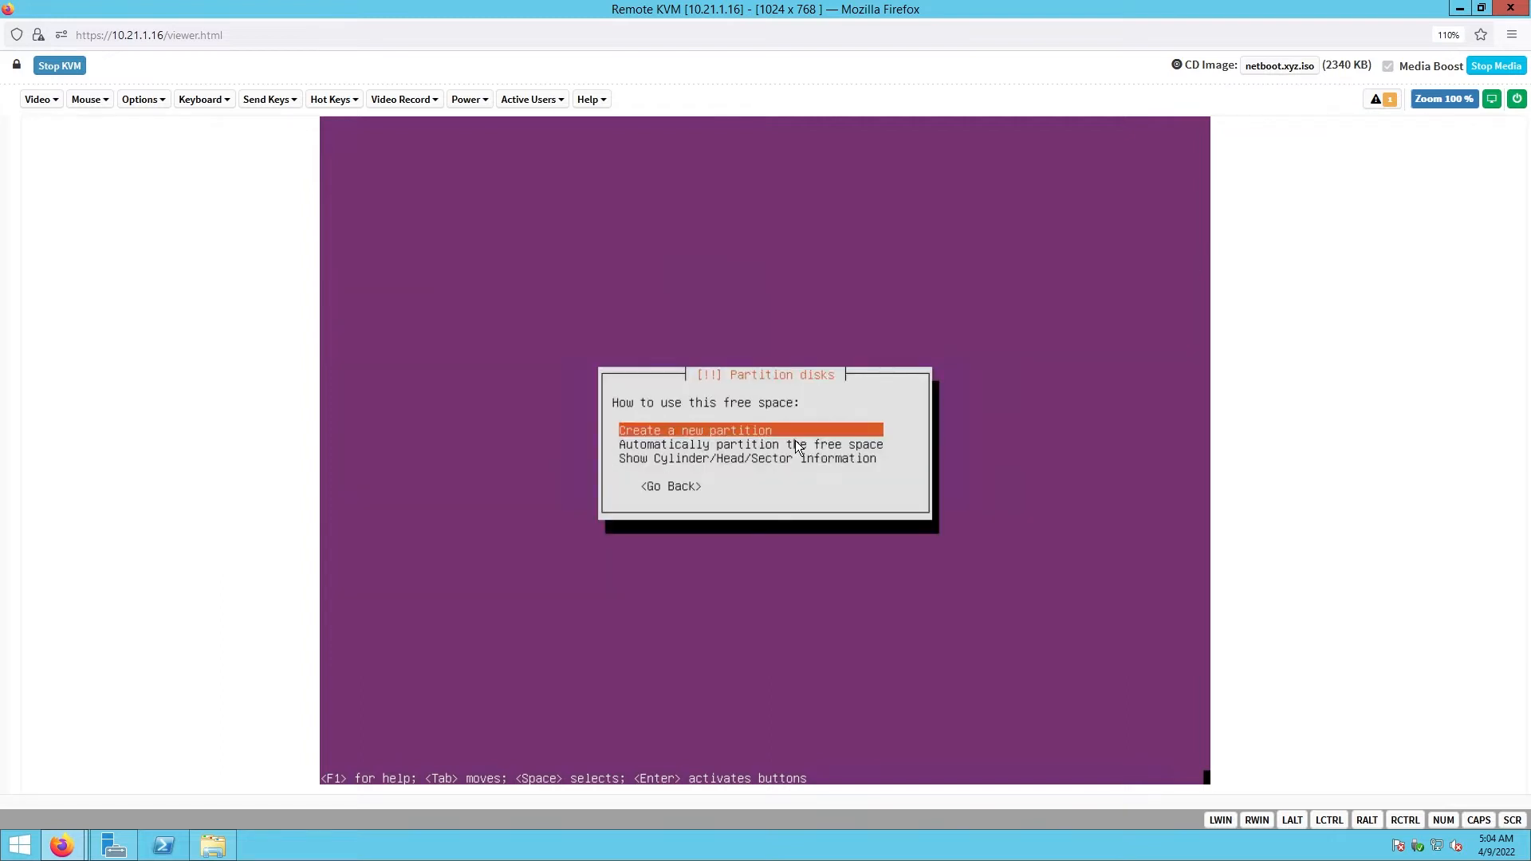
# - Create a 1M partition at the beginning of sda's free space
pyautogui.press('Return')
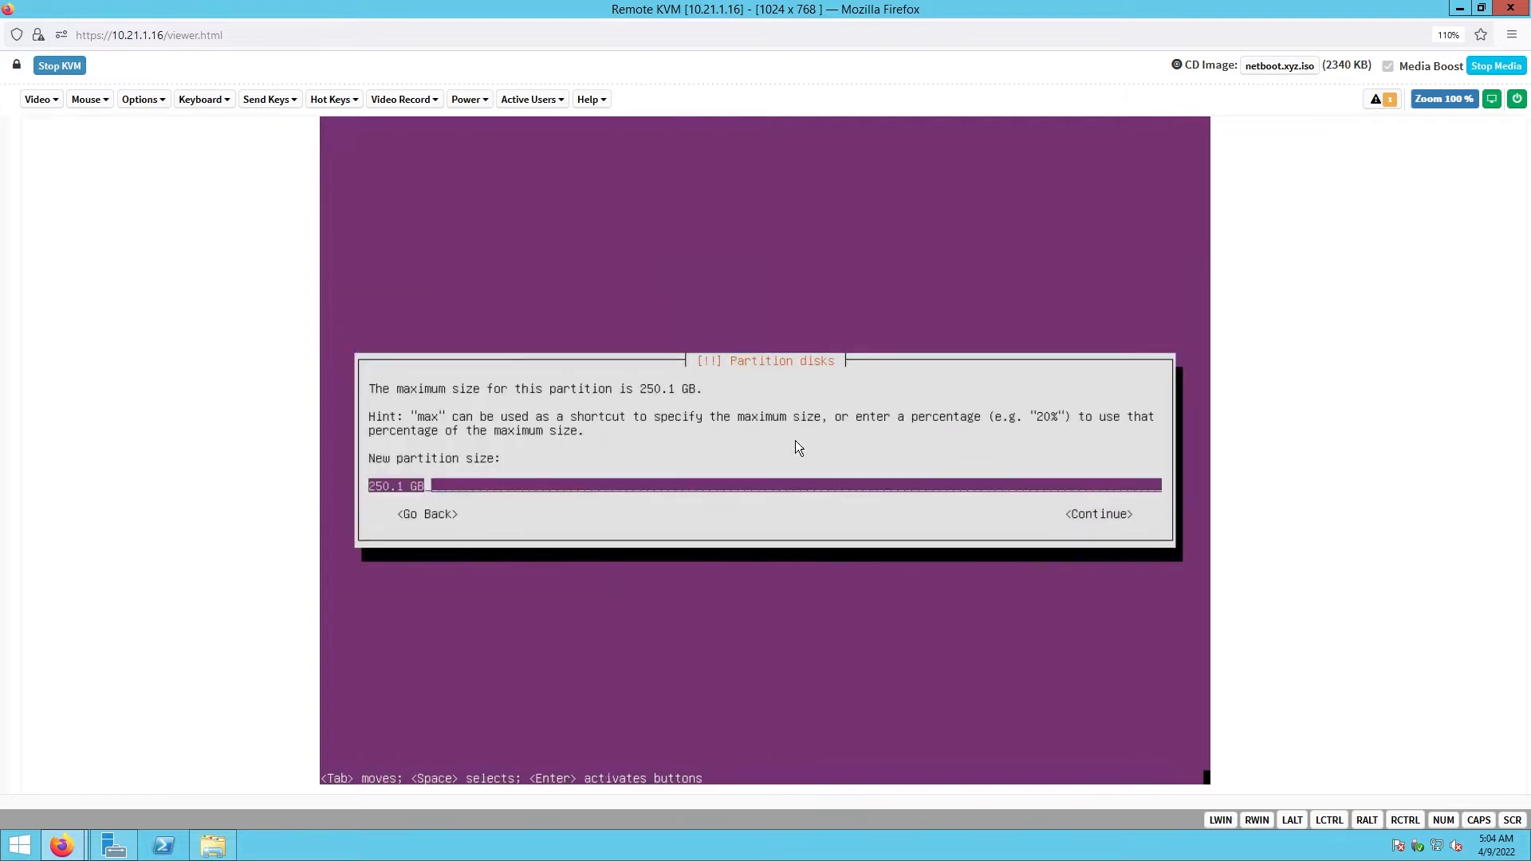
pyautogui.press('BackSpace')
pyautogui.press('BackSpace')
pyautogui.press('BackSpace')
pyautogui.press('BackSpace')
pyautogui.press('BackSpace')
pyautogui.press('BackSpace')
pyautogui.press('BackSpace')
pyautogui.press('BackSpace')
pyautogui.write('1M')
pyautogui.press('Tab')
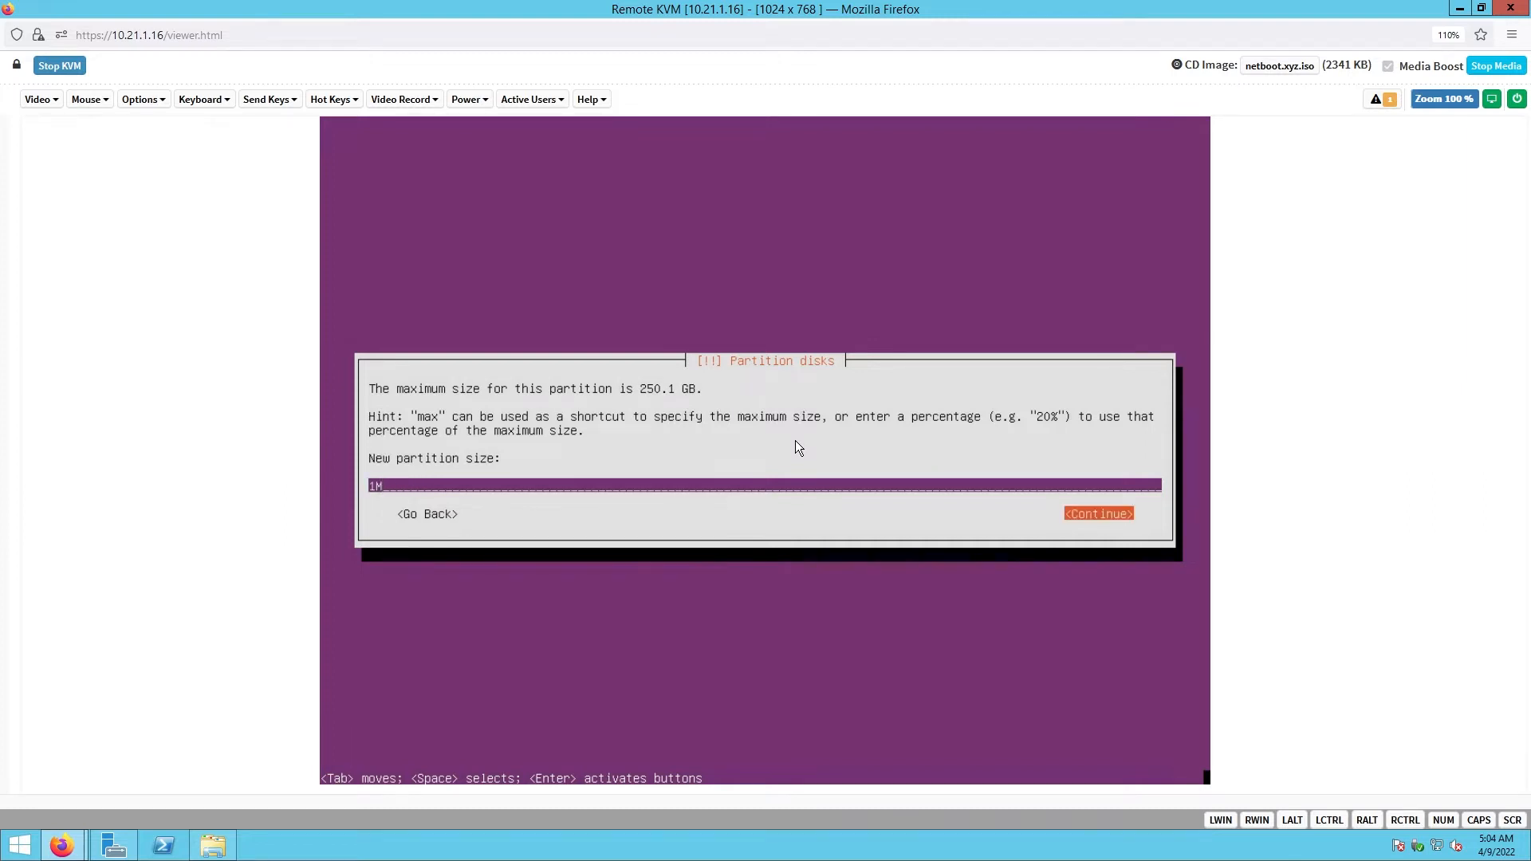
pyautogui.press('Return')
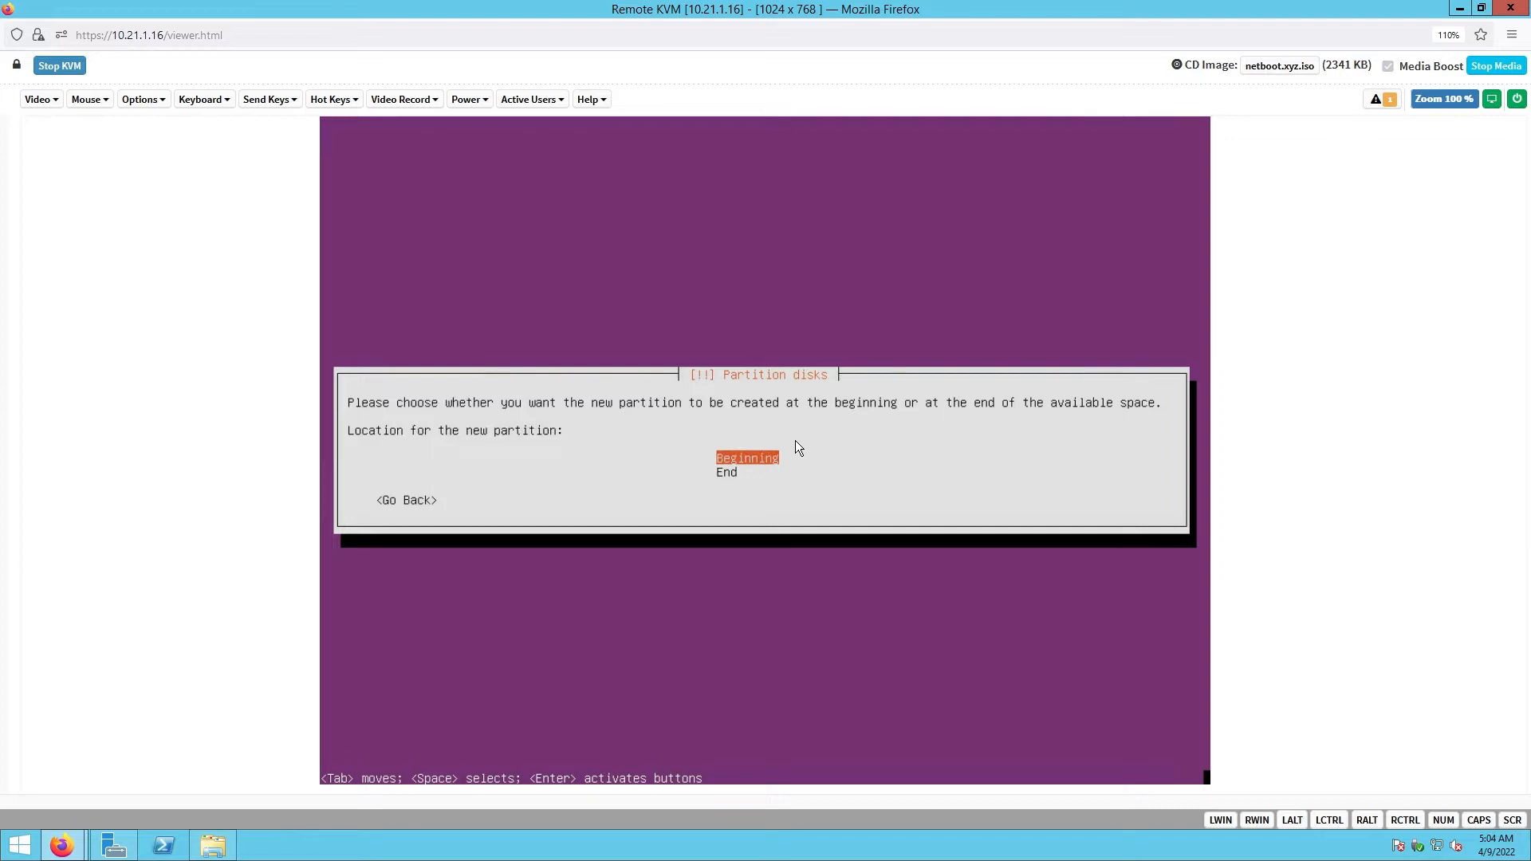
pyautogui.press('Return')
# - Set partition #1 to Reserved BIOS boot area and finish its setup
pyautogui.press('Down')
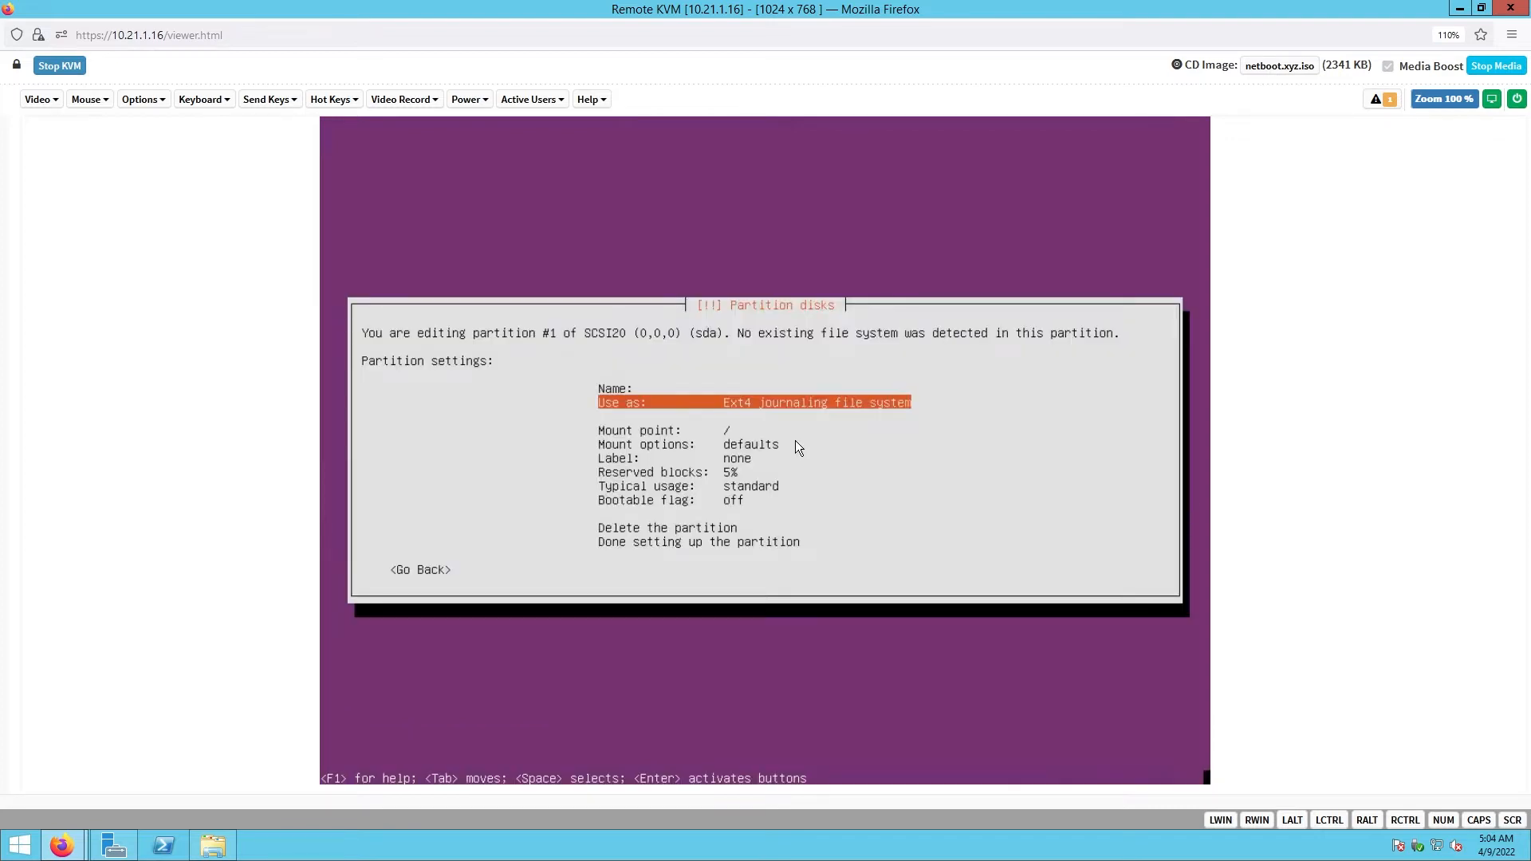
pyautogui.press('Return')
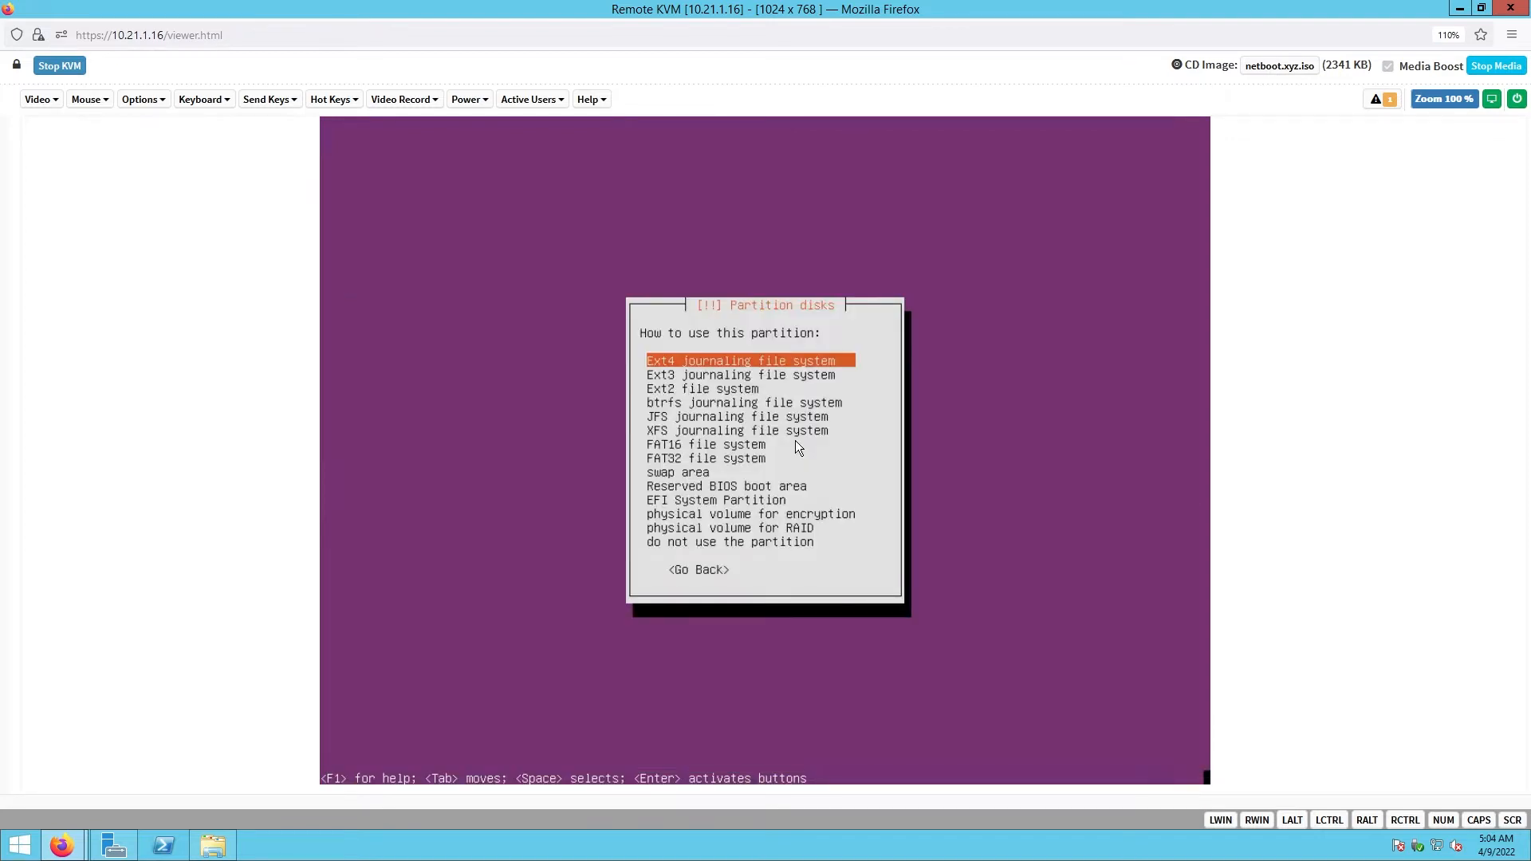
pyautogui.press('Down')
pyautogui.press('Down')
pyautogui.press('Down')
pyautogui.press('Down')
pyautogui.press('Down')
pyautogui.press('Down')
pyautogui.press('Down')
pyautogui.press('Down')
pyautogui.press('Down')
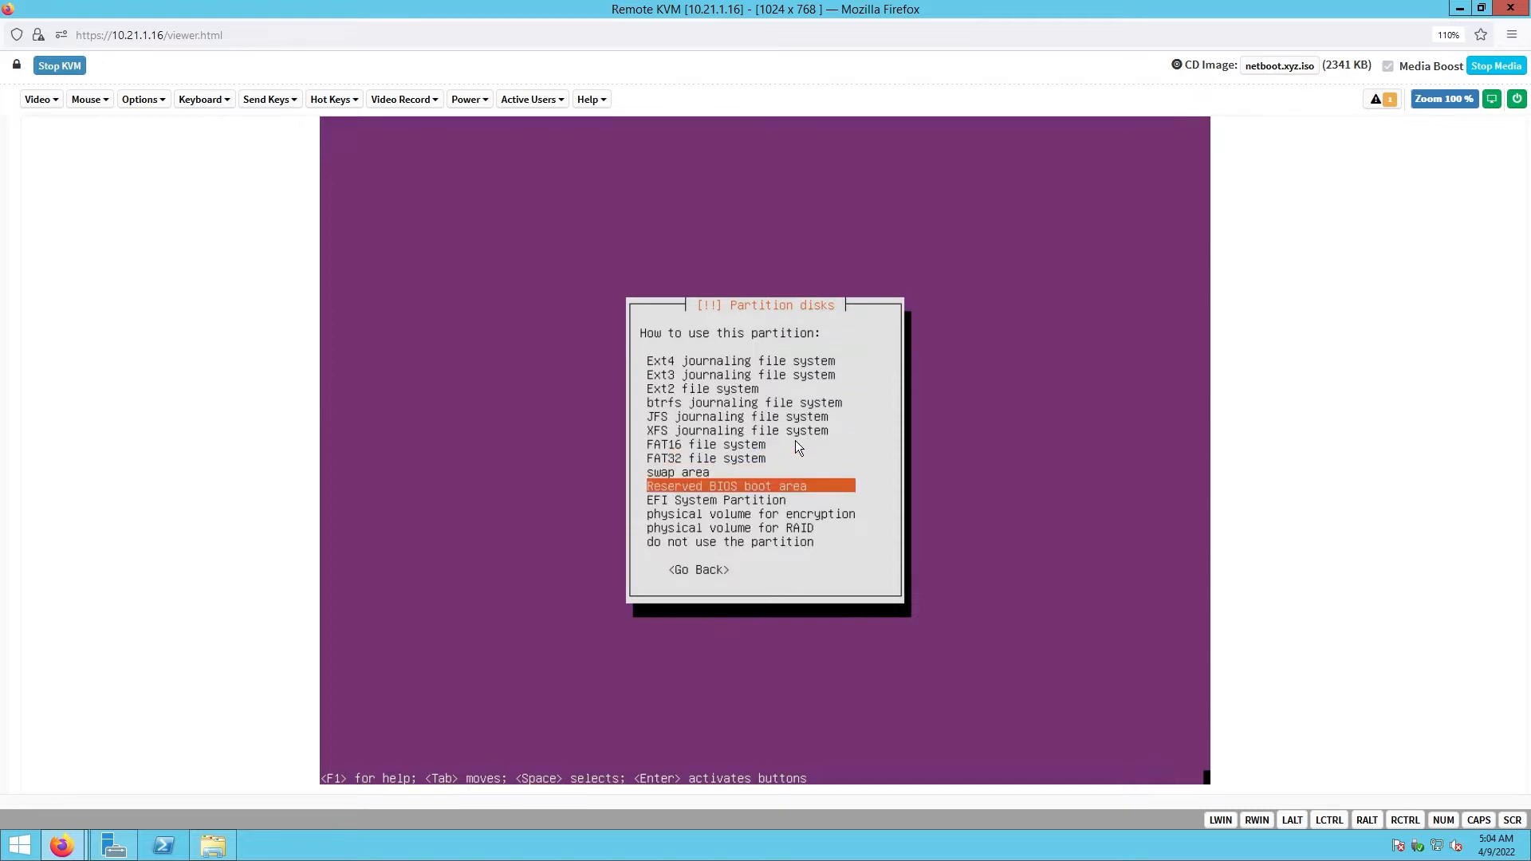
pyautogui.press('Return')
pyautogui.press('Down')
pyautogui.press('Down')
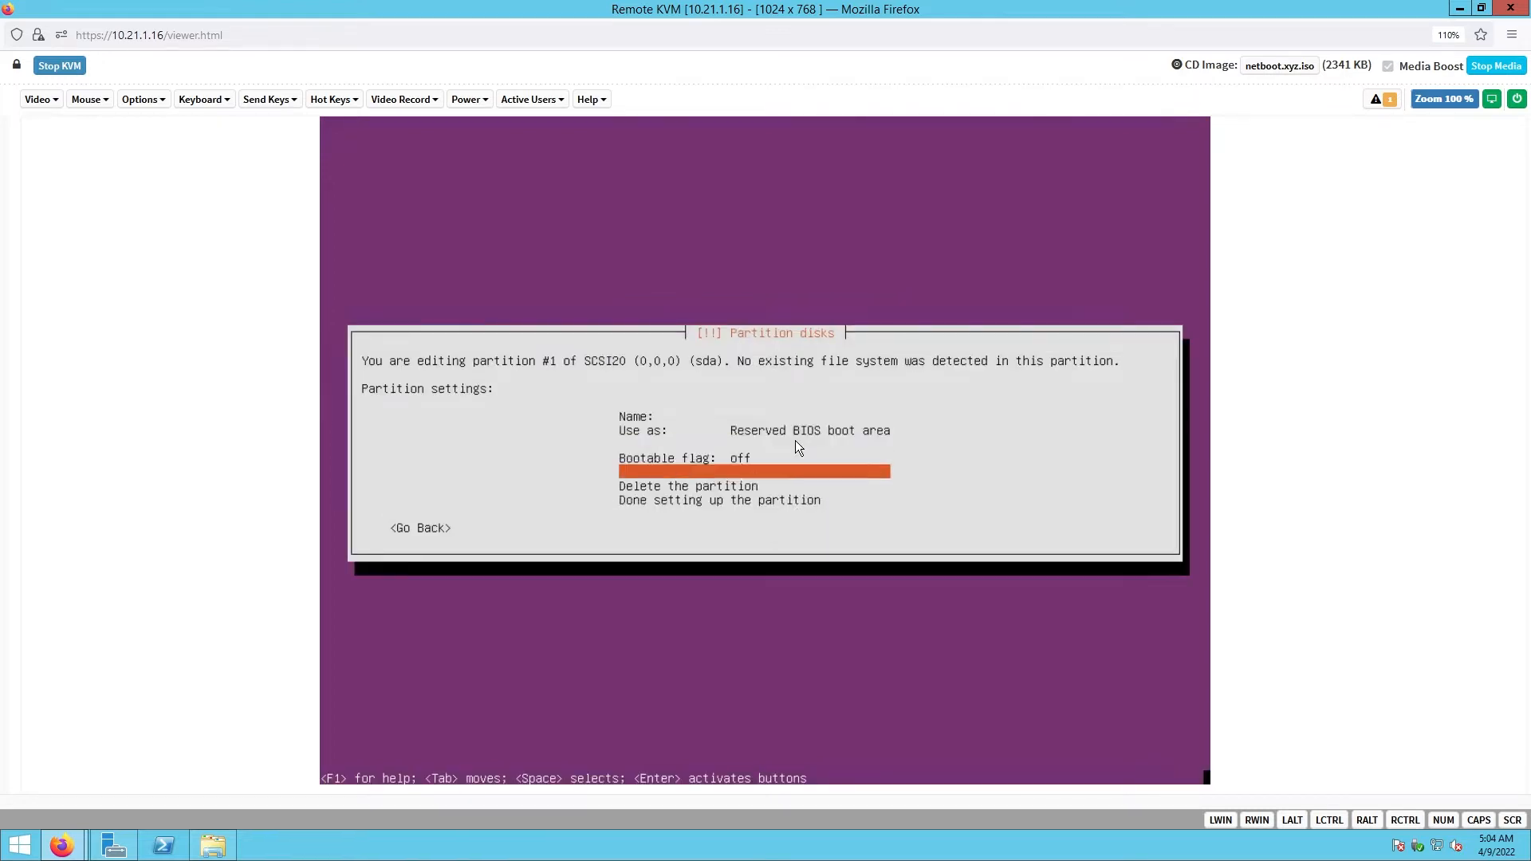
pyautogui.press('Down')
pyautogui.press('Return')
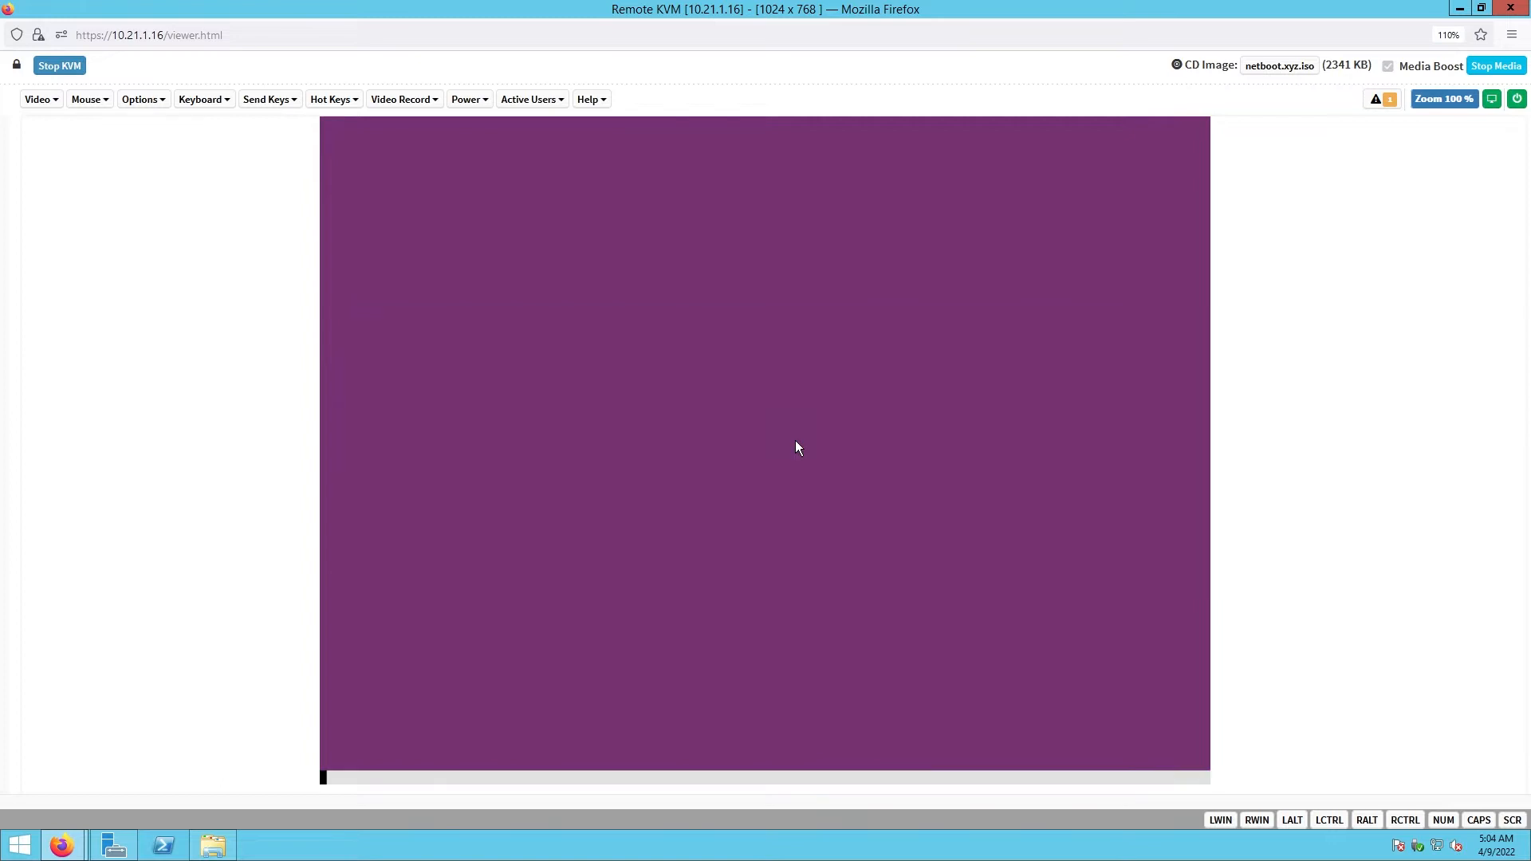
pyautogui.press('Down')
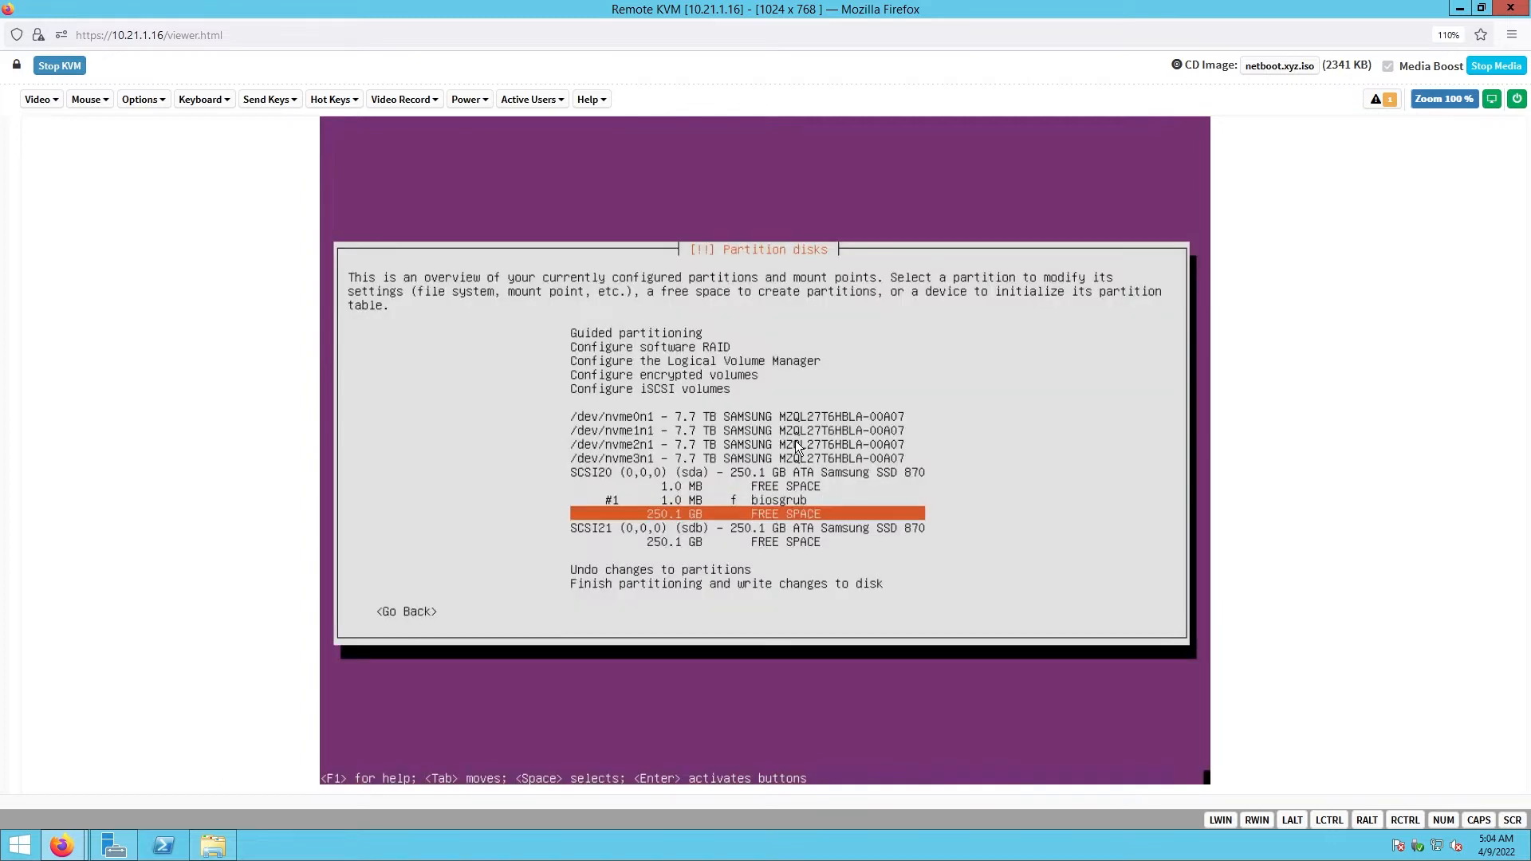
# - Create a 1G partition at the beginning of sda's 250.1 GB free space
pyautogui.press('Return')
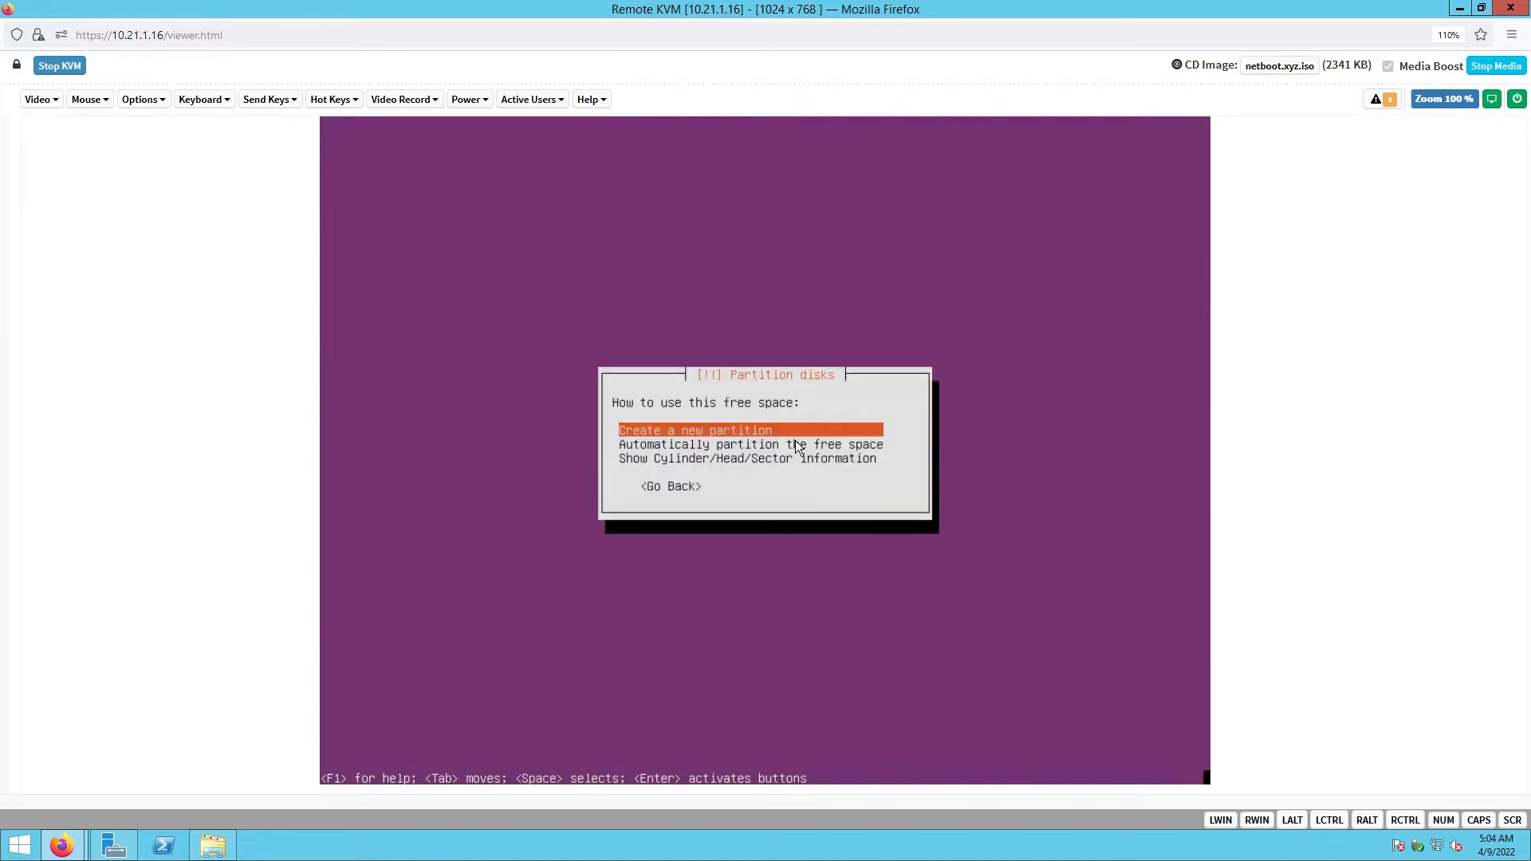
pyautogui.press('Return')
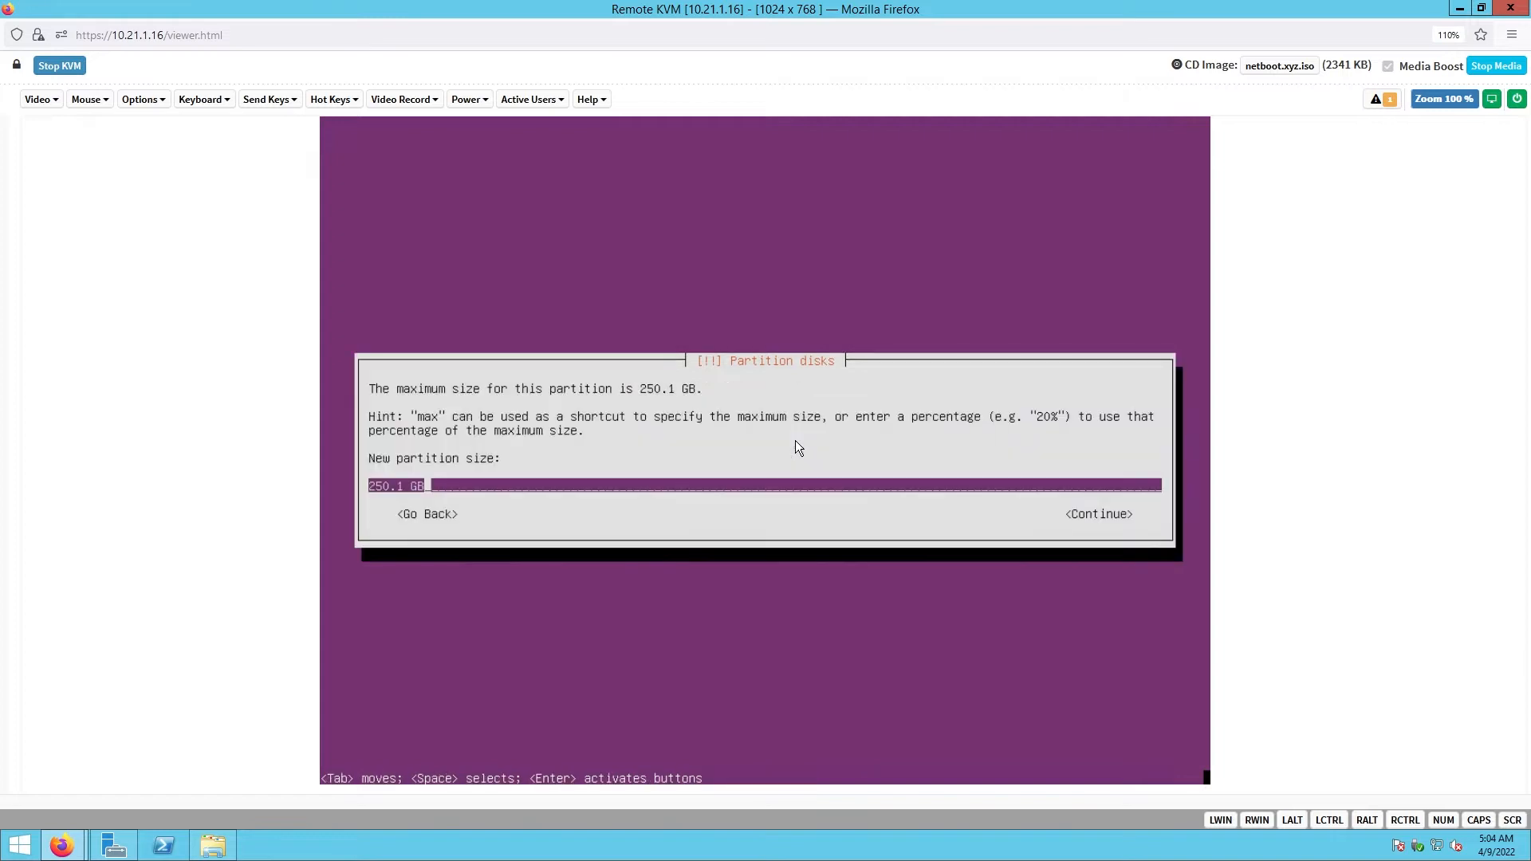
pyautogui.press('BackSpace')
pyautogui.press('BackSpace')
pyautogui.press('BackSpace')
pyautogui.press('BackSpace')
pyautogui.press('BackSpace')
pyautogui.press('BackSpace')
pyautogui.press('BackSpace')
pyautogui.press('BackSpace')
pyautogui.write('512')
pyautogui.press('BackSpace')
pyautogui.press('BackSpace')
pyautogui.press('BackSpace')
pyautogui.write('1G')
pyautogui.press('Tab')
pyautogui.press('Return')
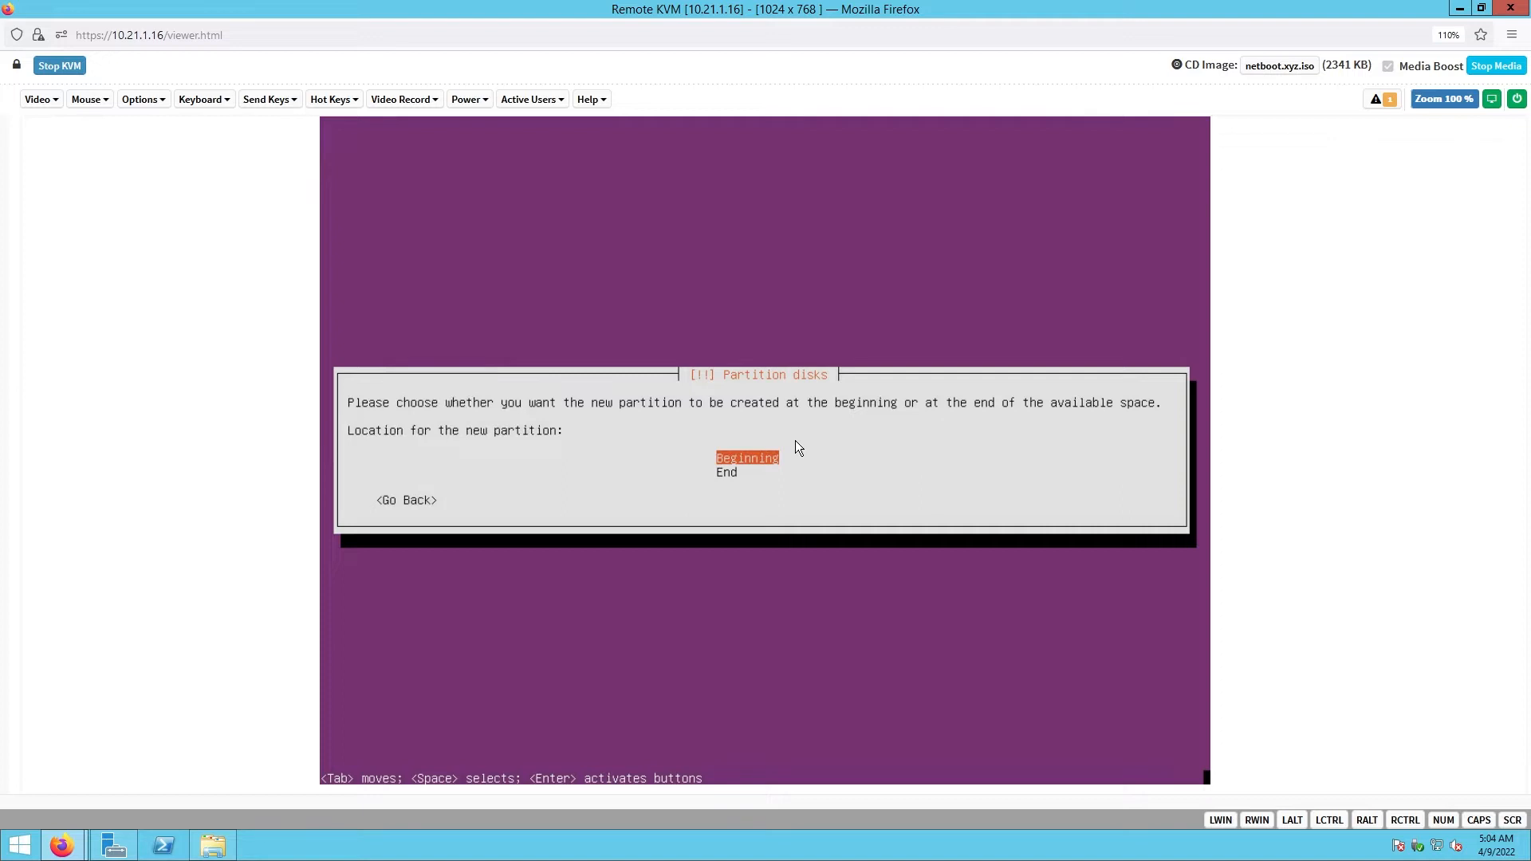
pyautogui.press('Return')
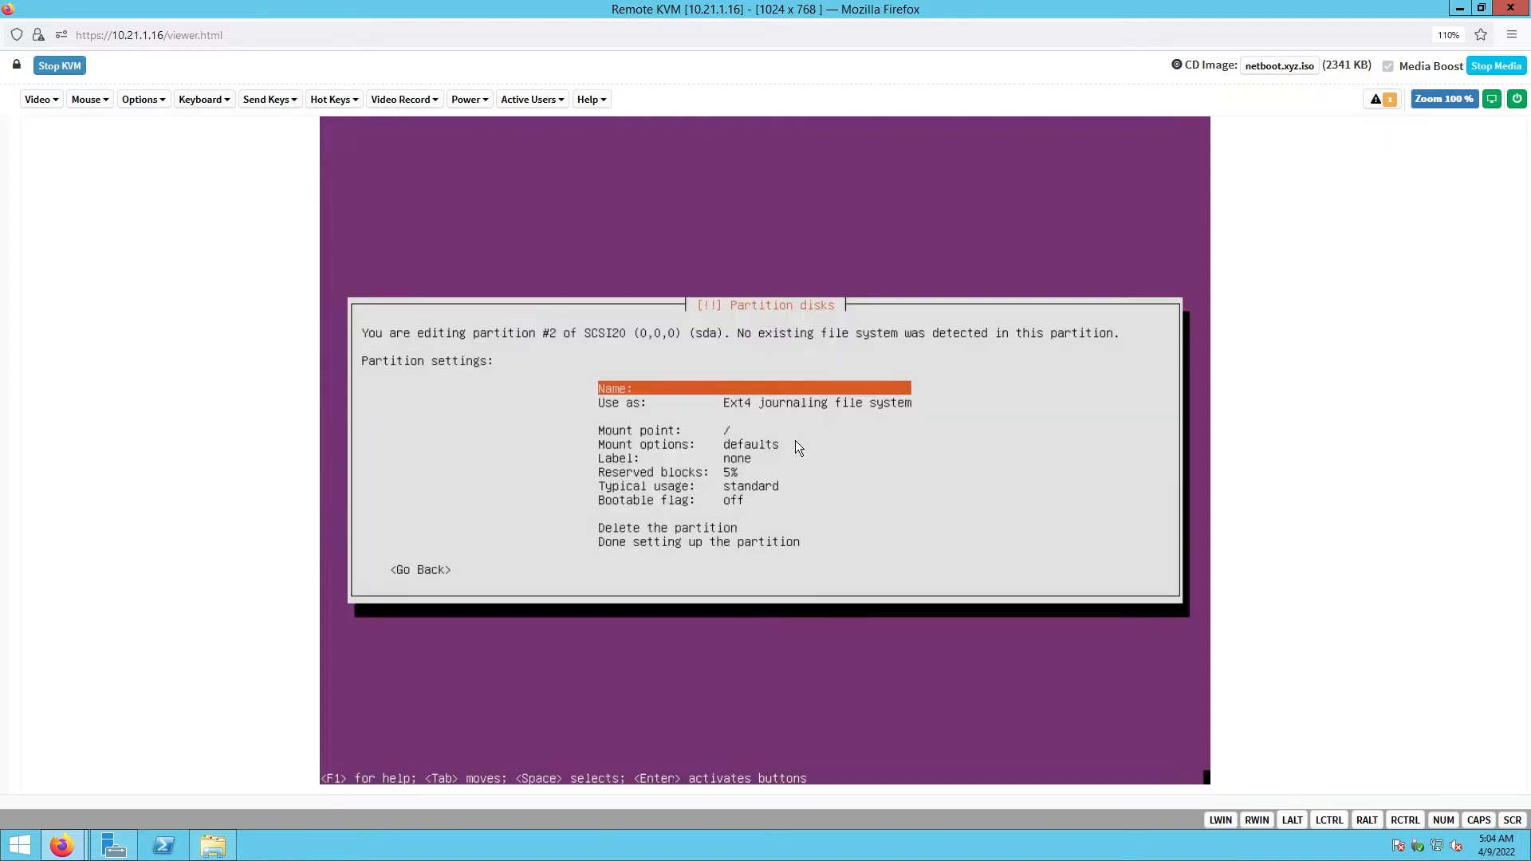
# - Use partition #2 as an EFI System Partition and finish its setup
pyautogui.press('Down')
pyautogui.press('Return')
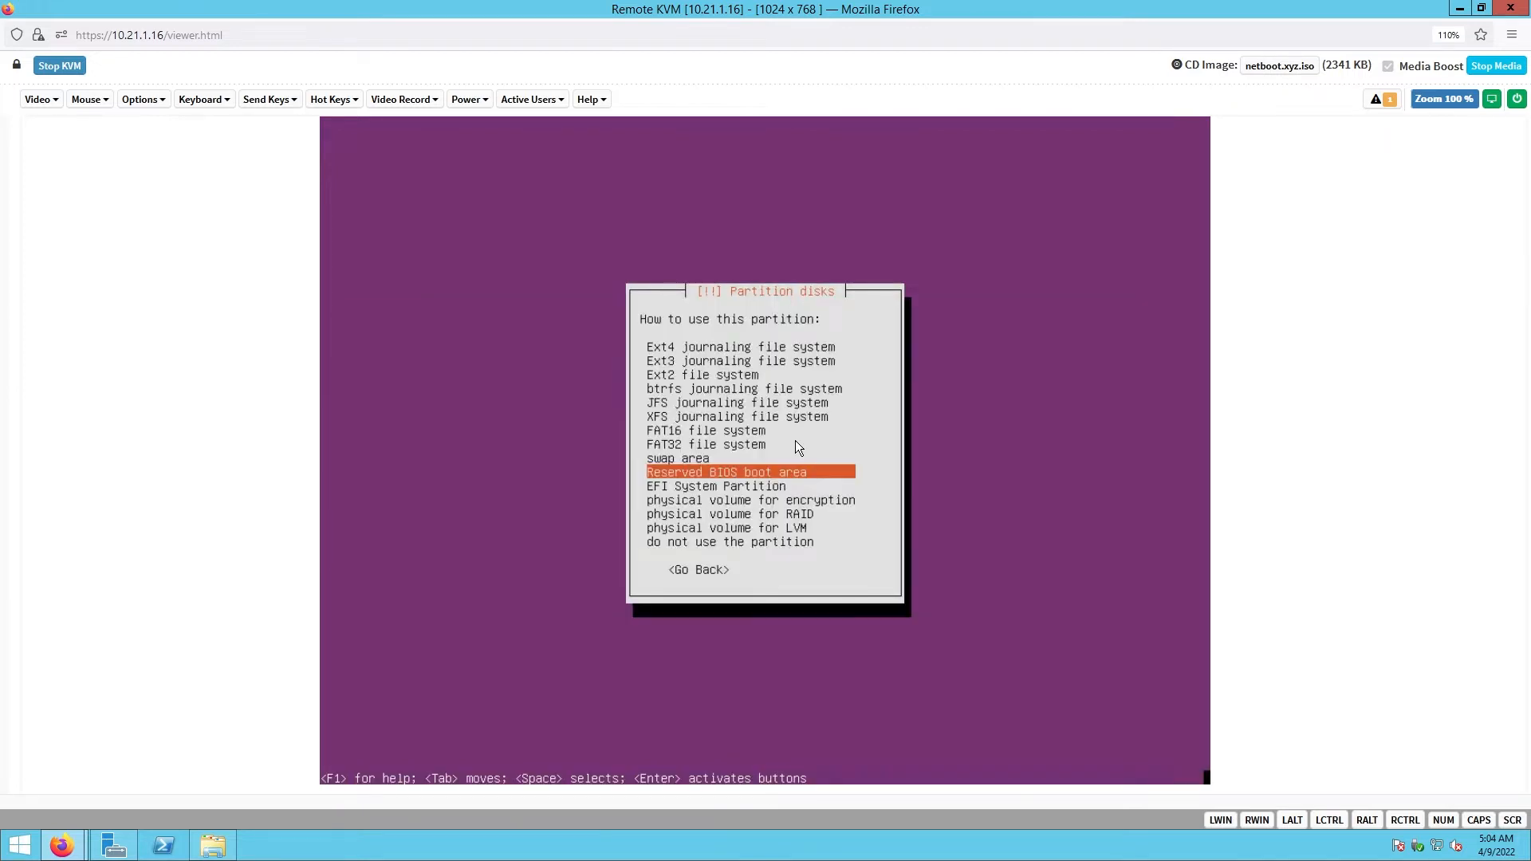
pyautogui.press('Down')
pyautogui.press('Return')
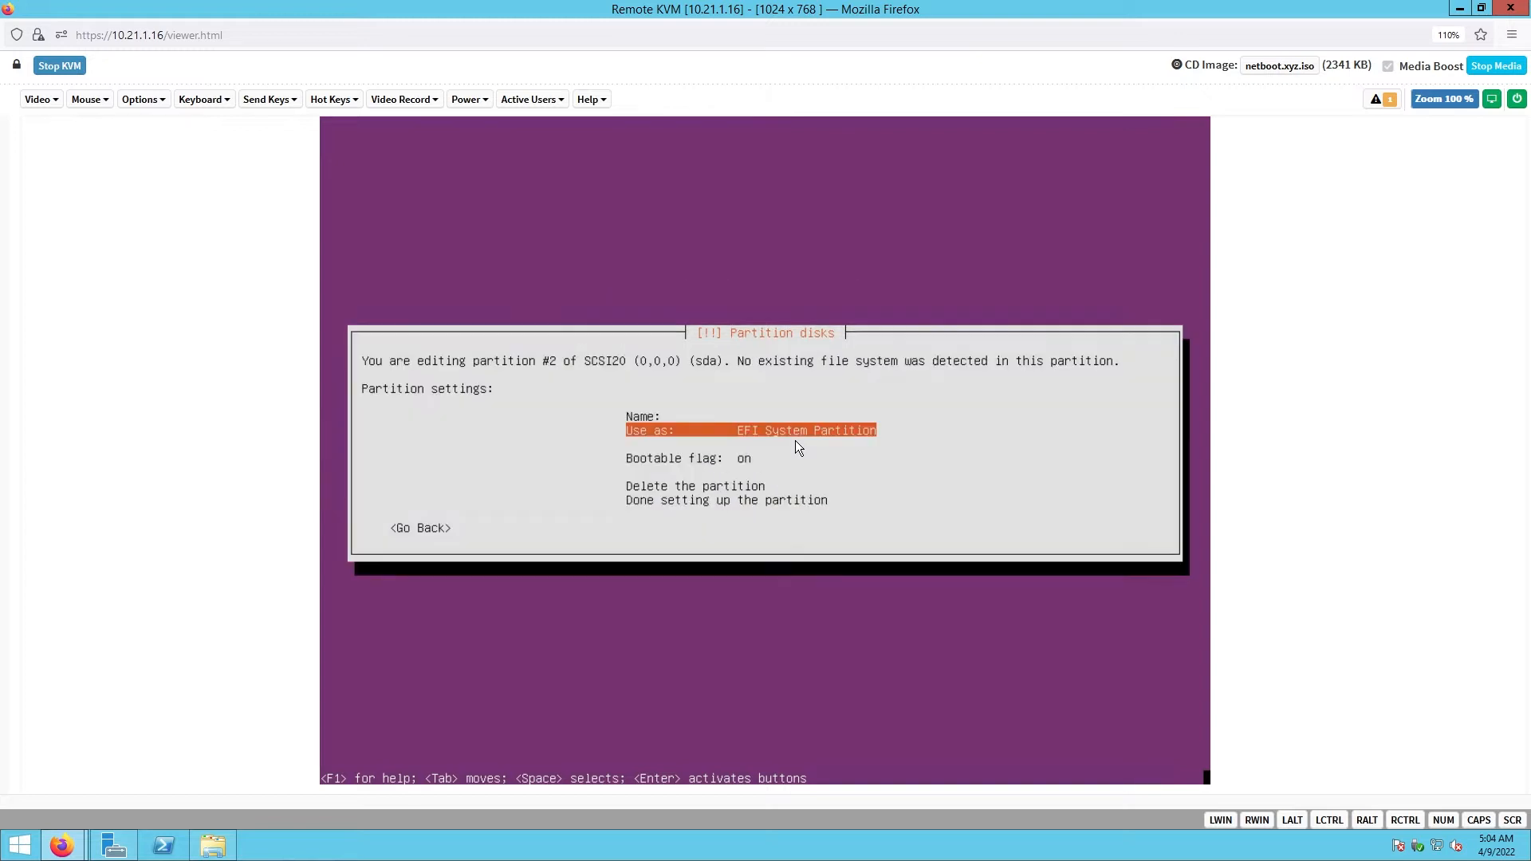
pyautogui.press('Down')
pyautogui.press('Down')
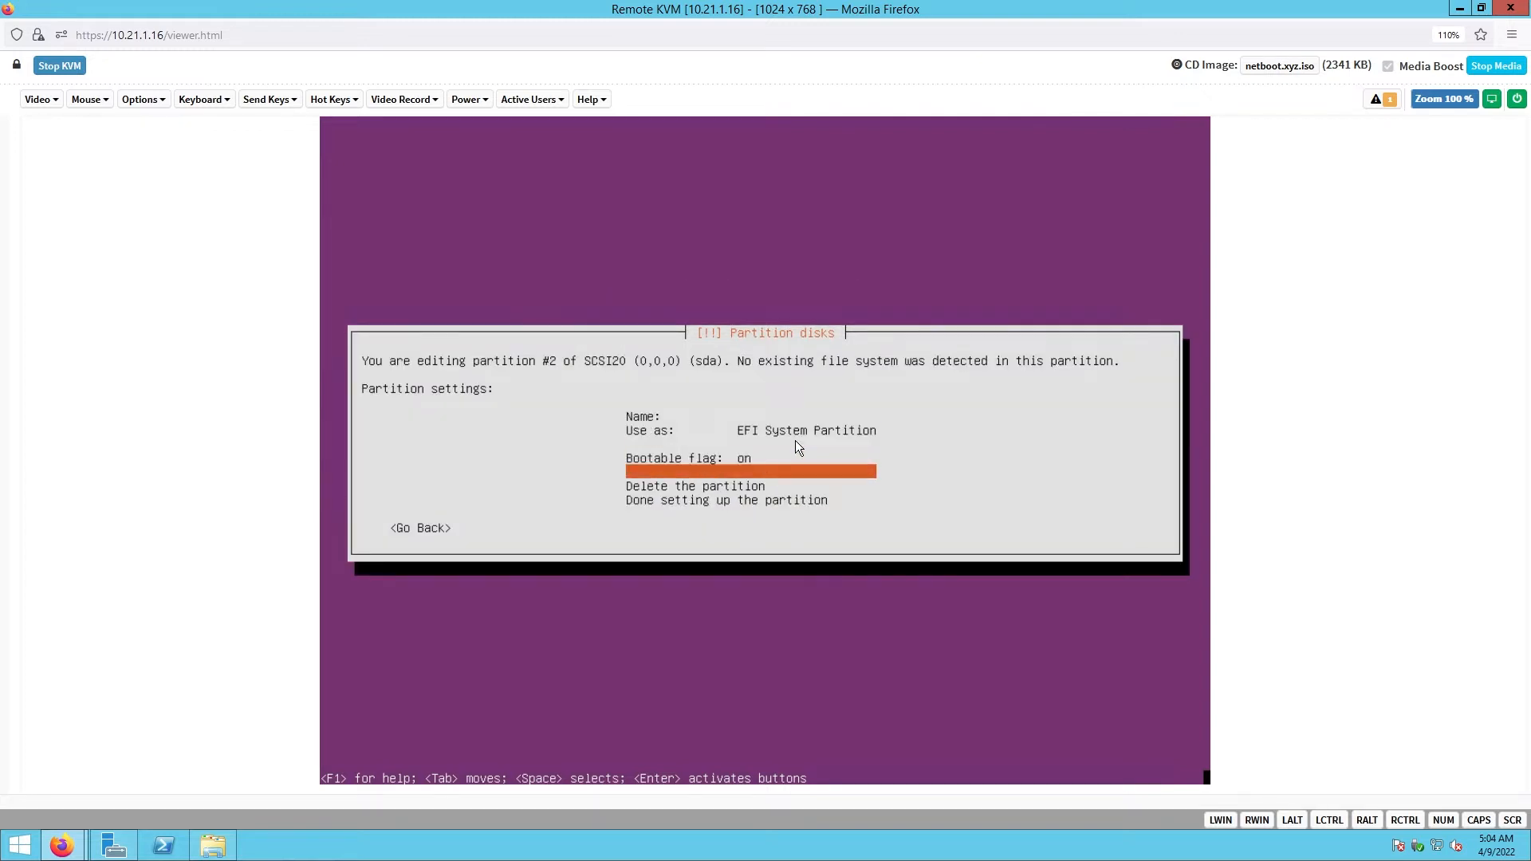
pyautogui.press('Down')
pyautogui.press('Down')
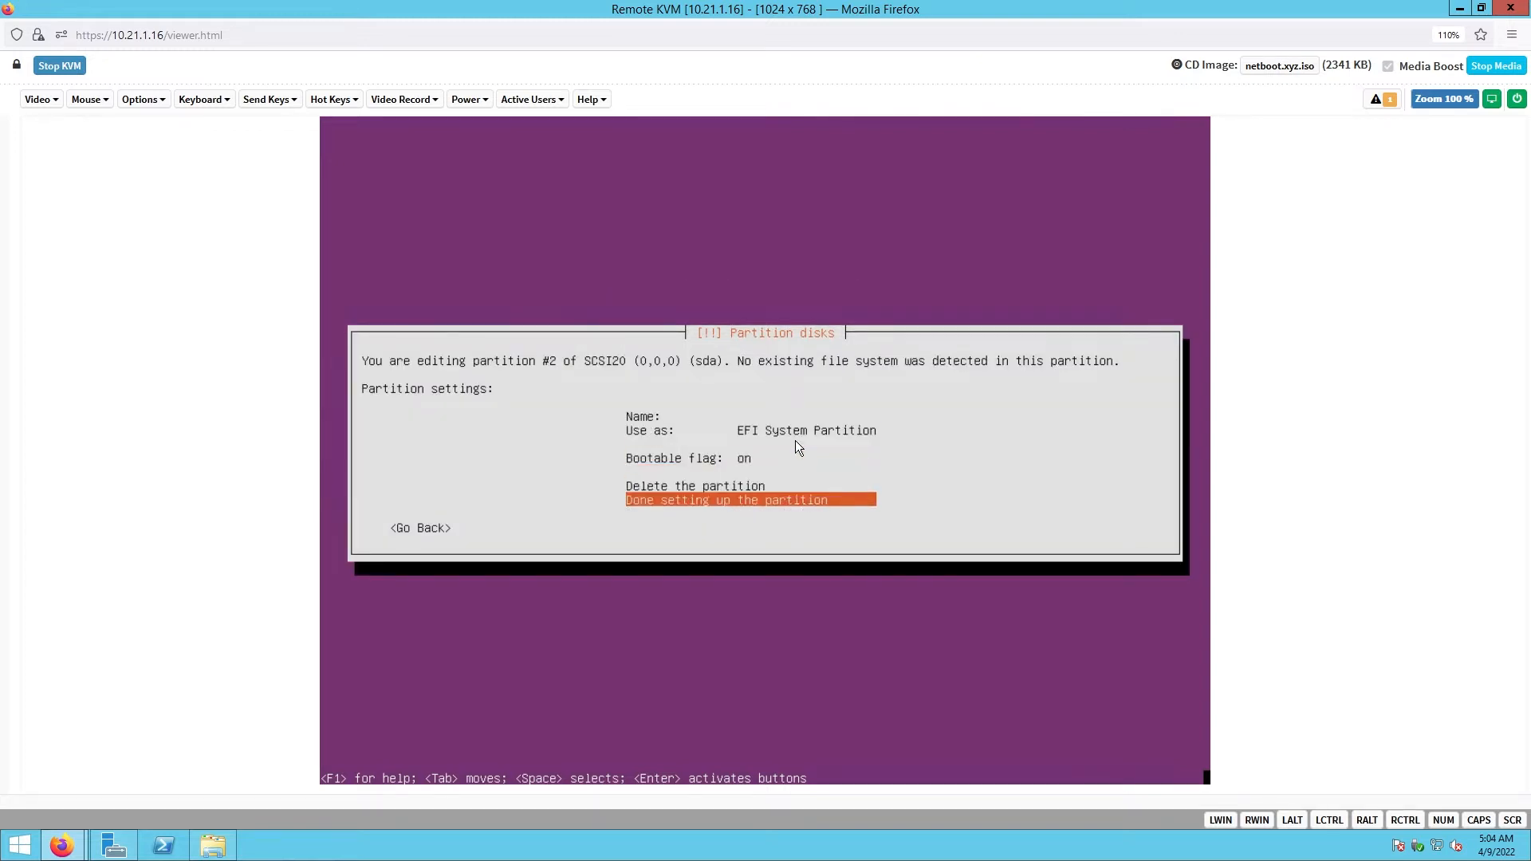
pyautogui.press('Return')
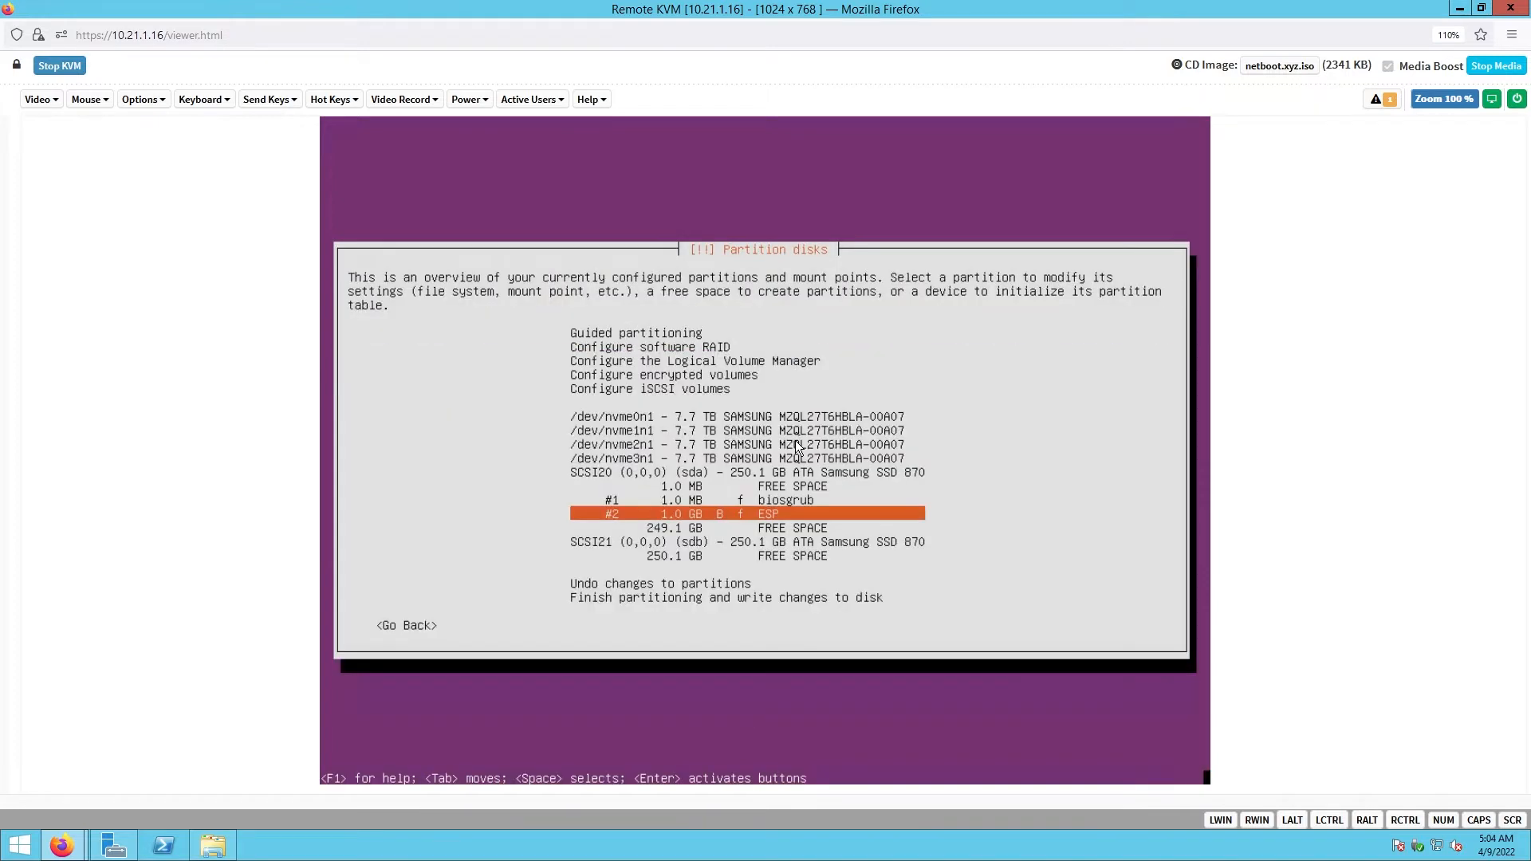
pyautogui.press('Down')
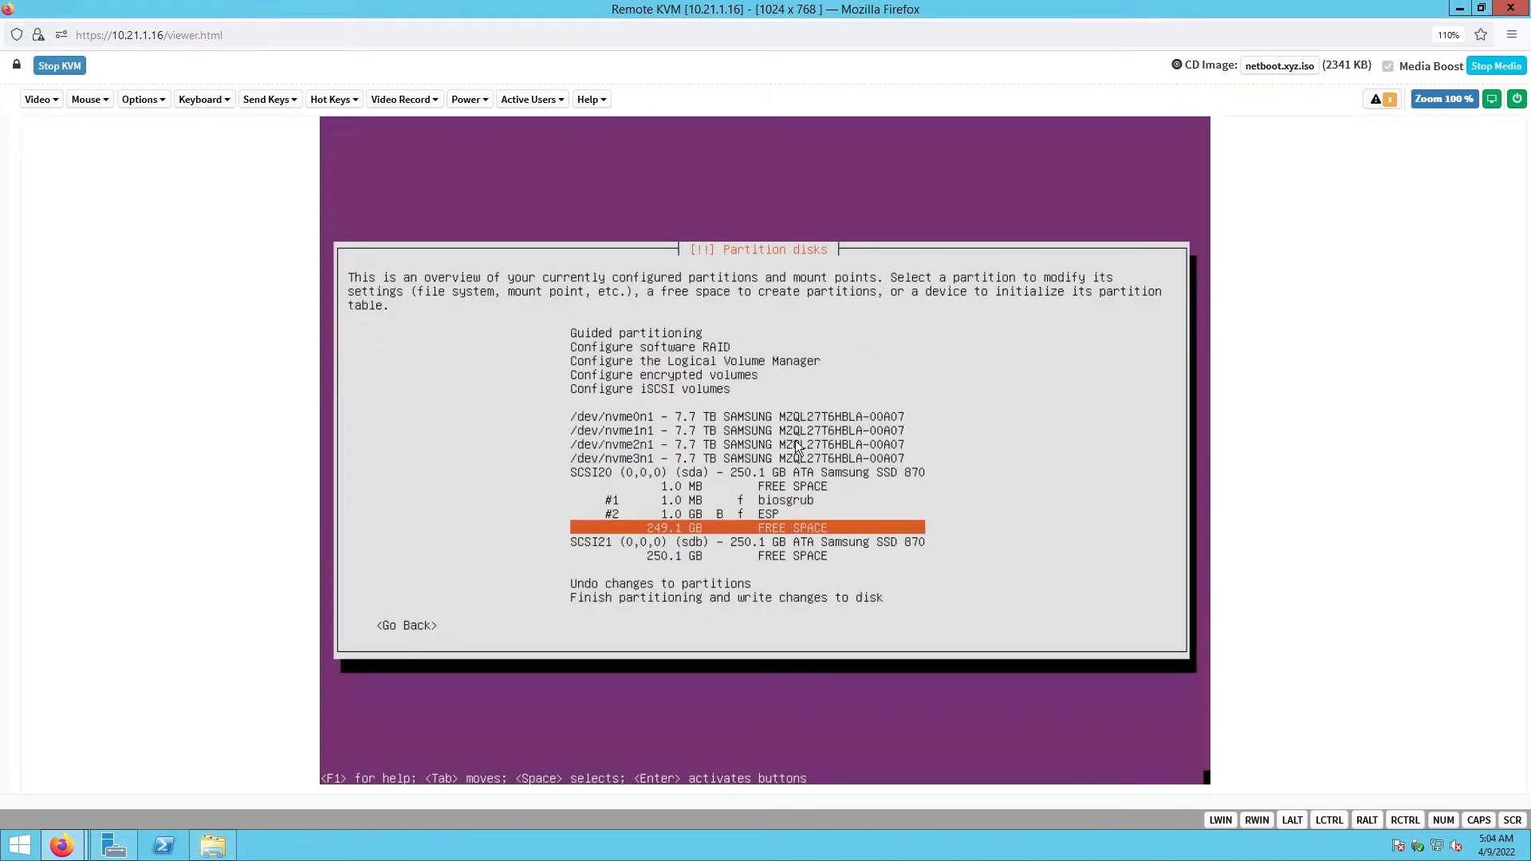
# - Create a 1024M partition at the beginning of sda's 249.1 GB free space
pyautogui.press('Return')
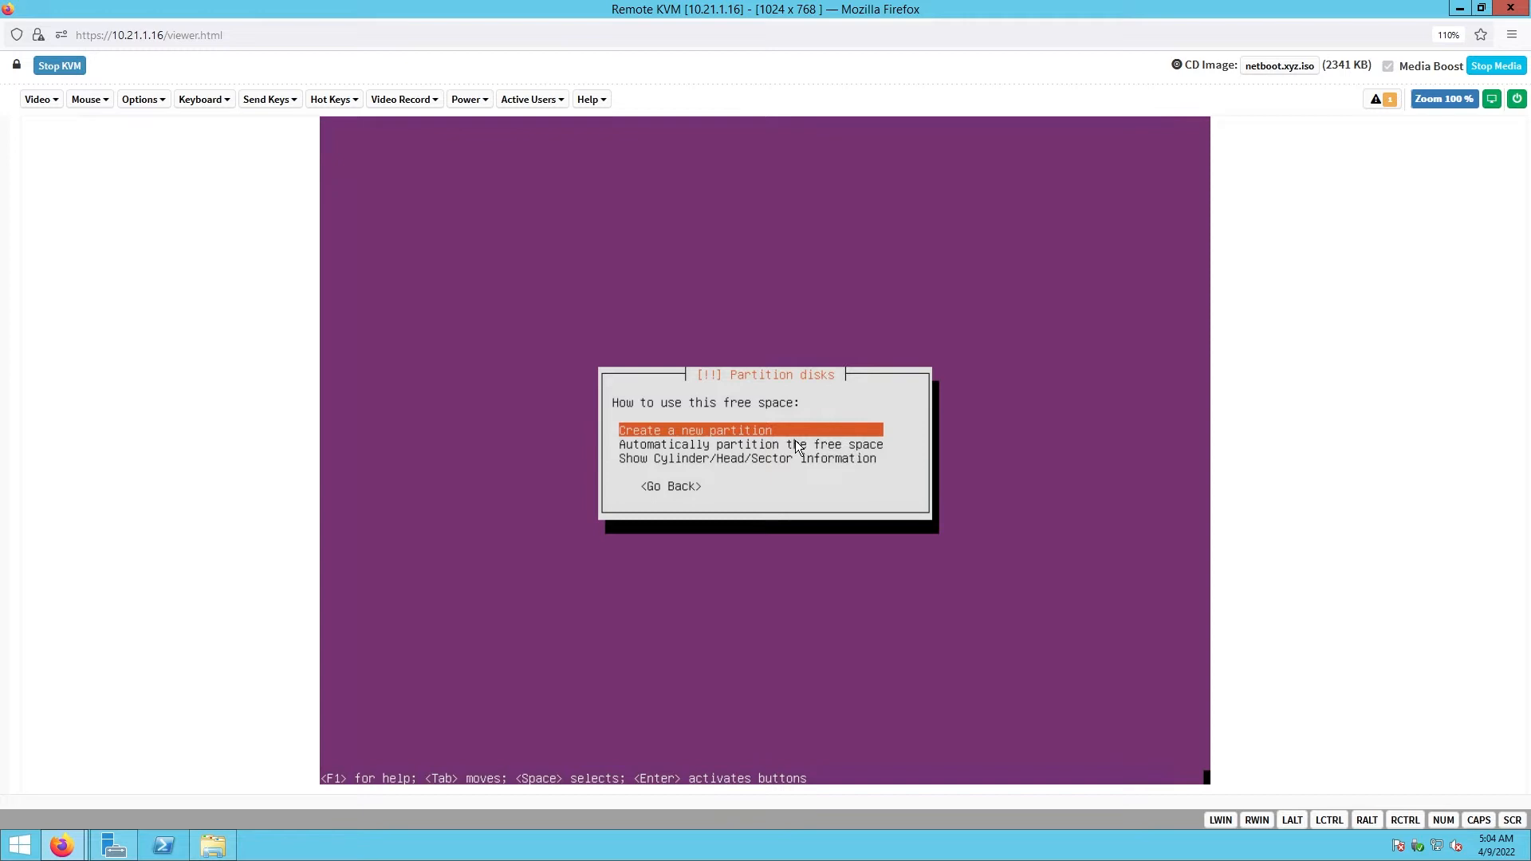
pyautogui.press('Return')
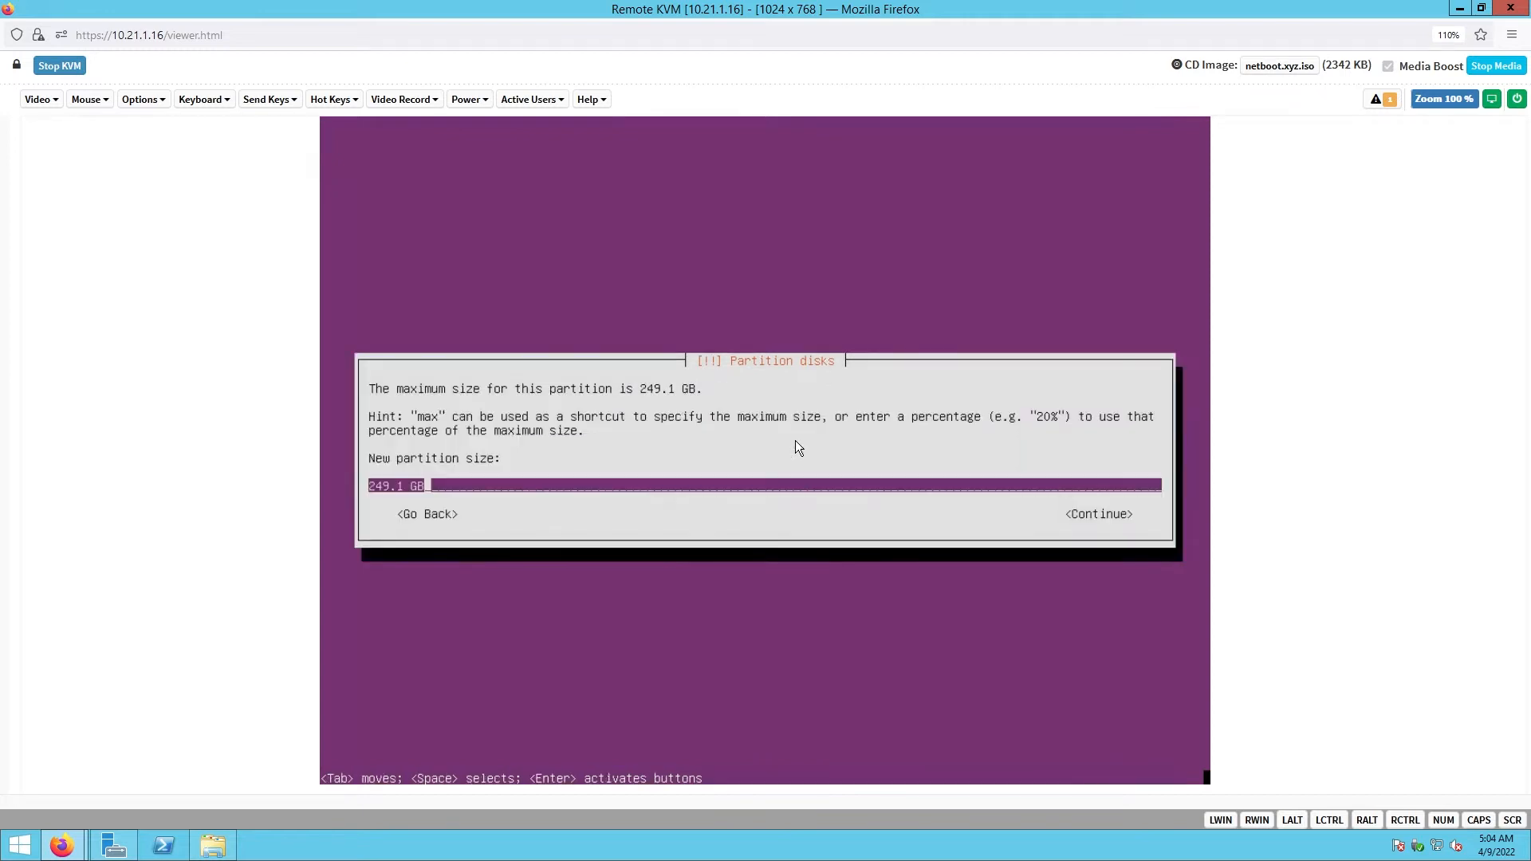
pyautogui.press('BackSpace')
pyautogui.press('BackSpace')
pyautogui.press('BackSpace')
pyautogui.press('BackSpace')
pyautogui.press('BackSpace')
pyautogui.press('BackSpace')
pyautogui.press('BackSpace')
pyautogui.press('BackSpace')
pyautogui.write('500')
pyautogui.press('BackSpace')
pyautogui.press('BackSpace')
pyautogui.press('BackSpace')
pyautogui.write('1024M')
pyautogui.press('Tab')
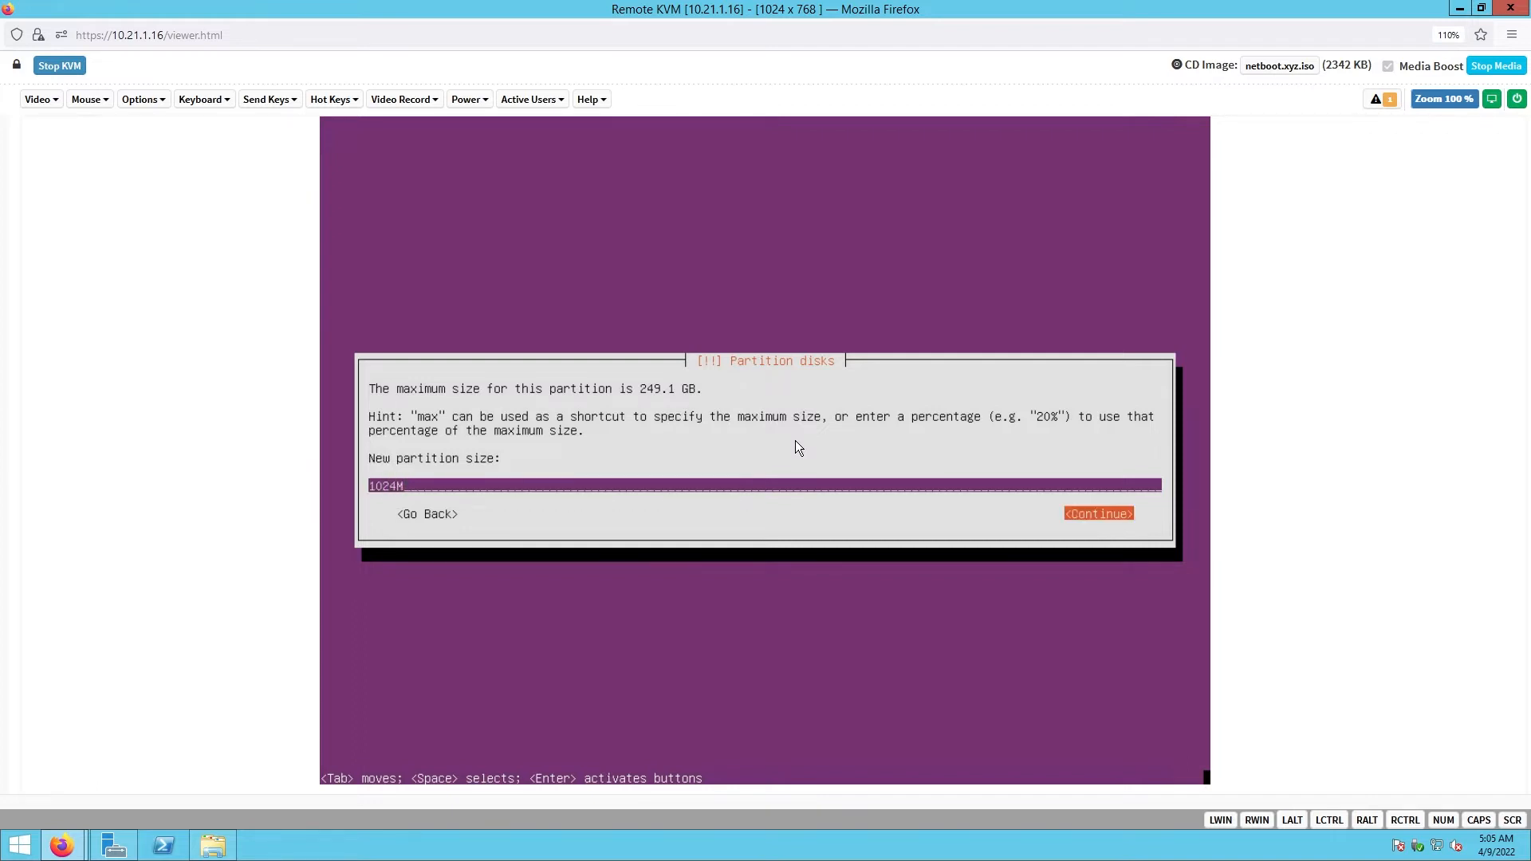
pyautogui.press('Return')
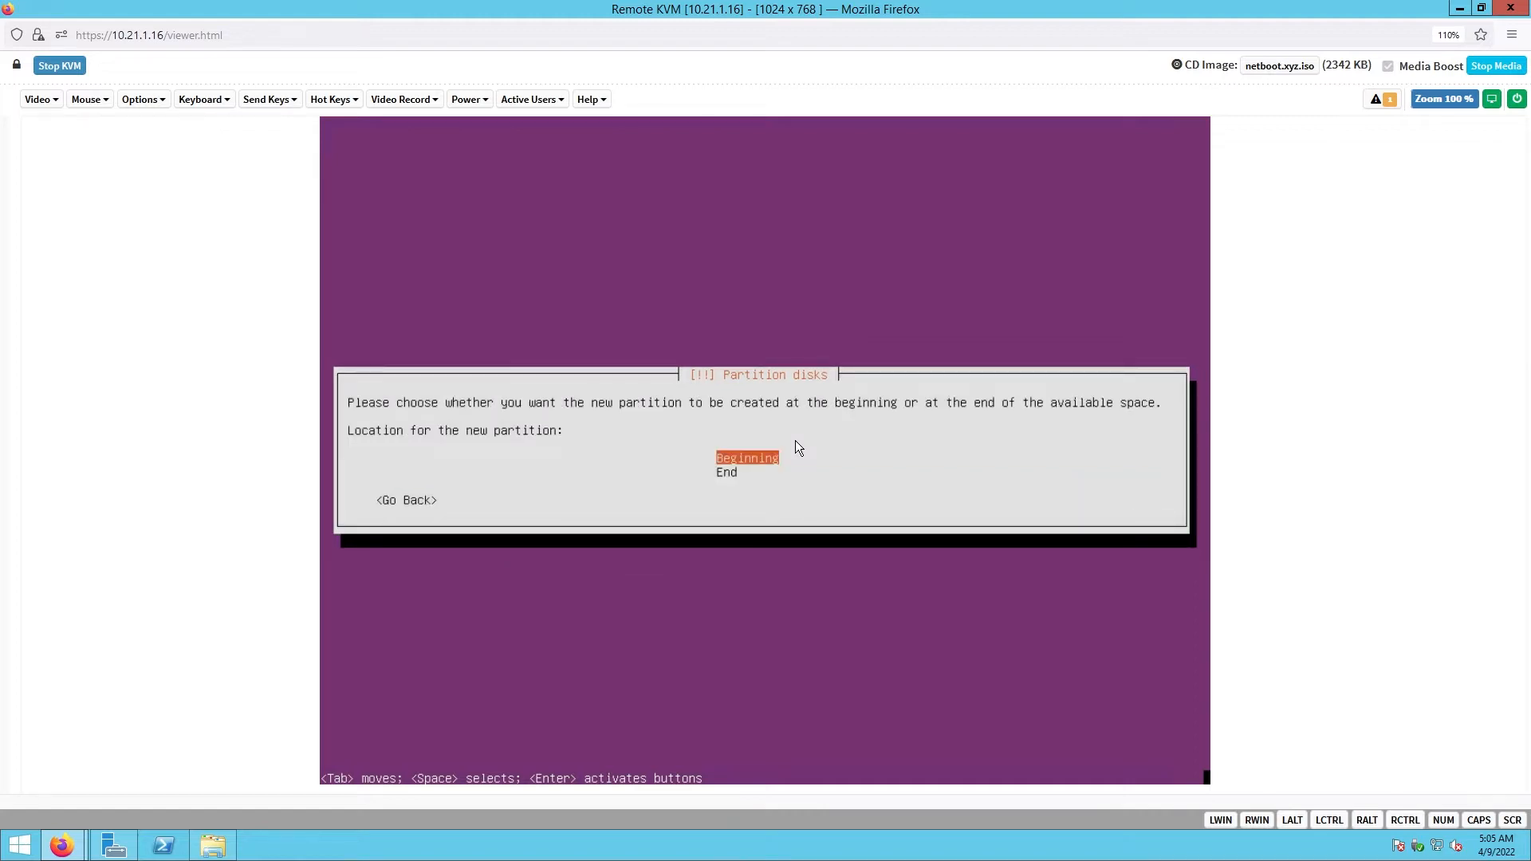
pyautogui.press('Return')
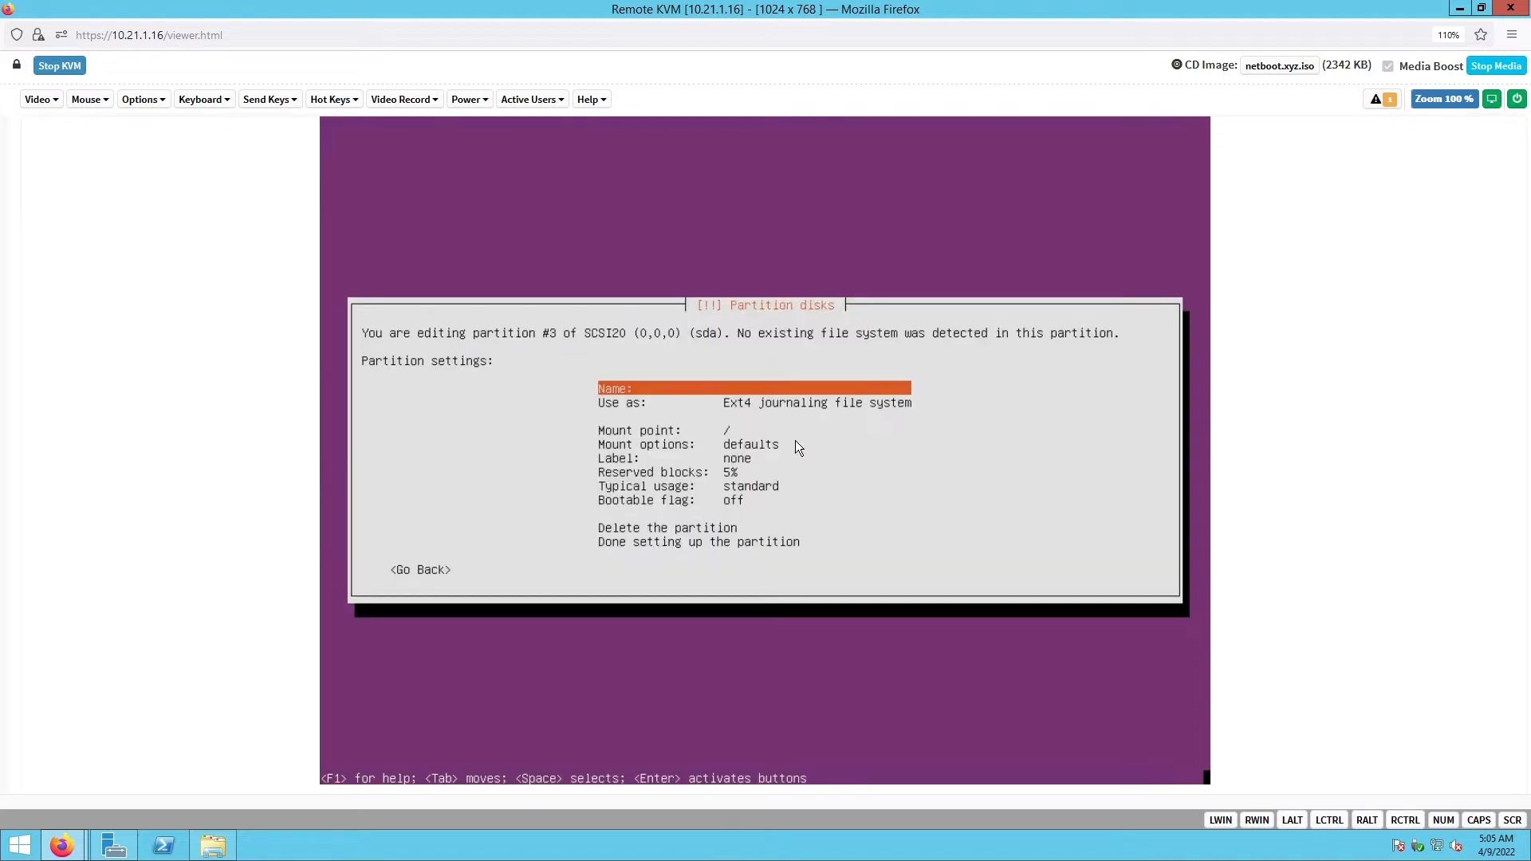
# - Set partition #3 to be used as a physical volume for RAID and finish it
pyautogui.press('Down')
pyautogui.press('Return')
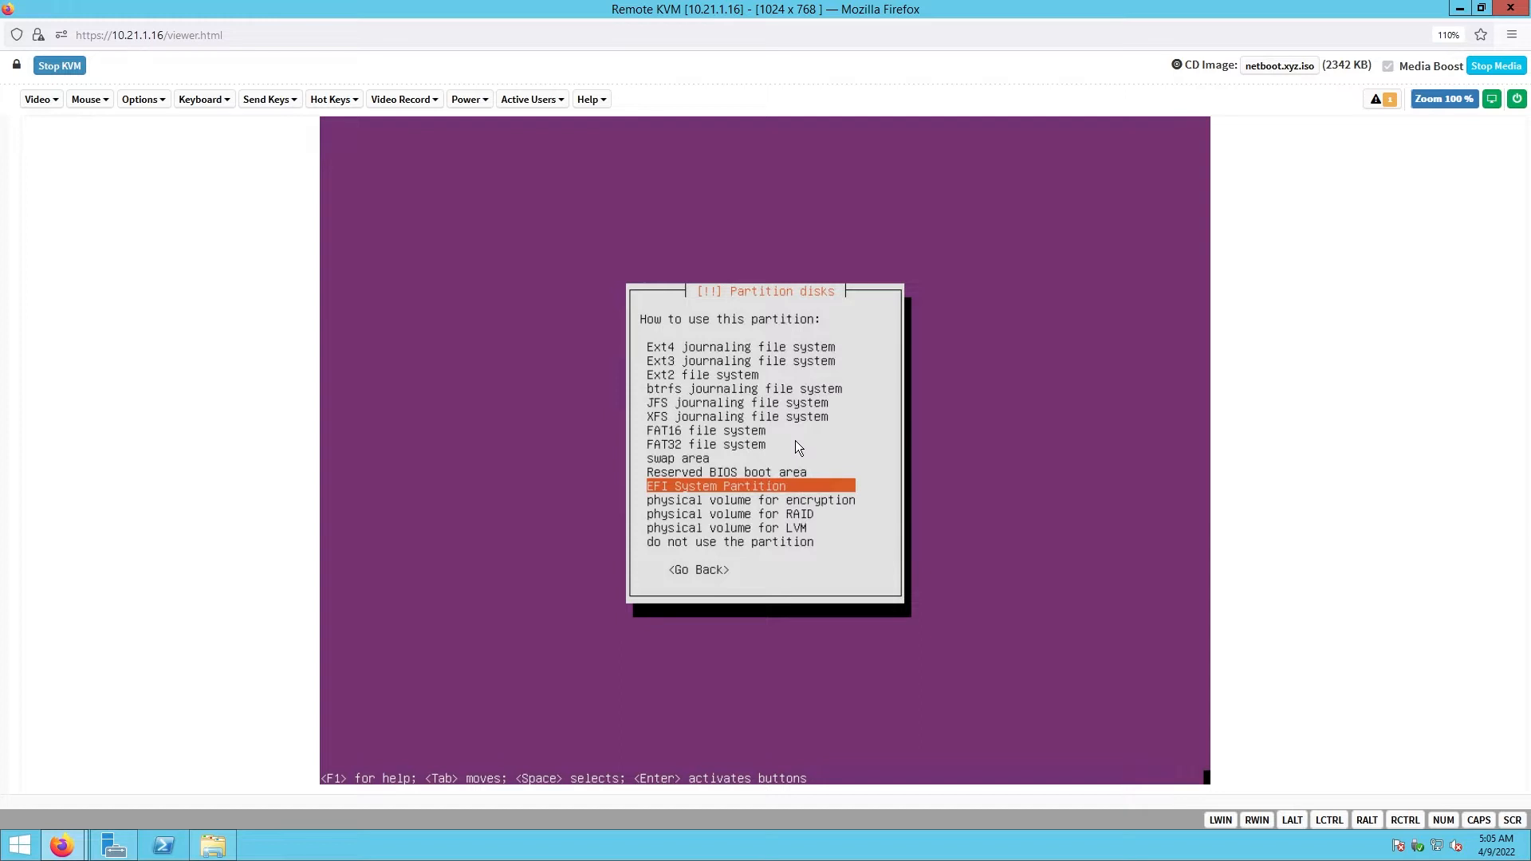
pyautogui.press('Down')
pyautogui.press('Down')
pyautogui.press('Return')
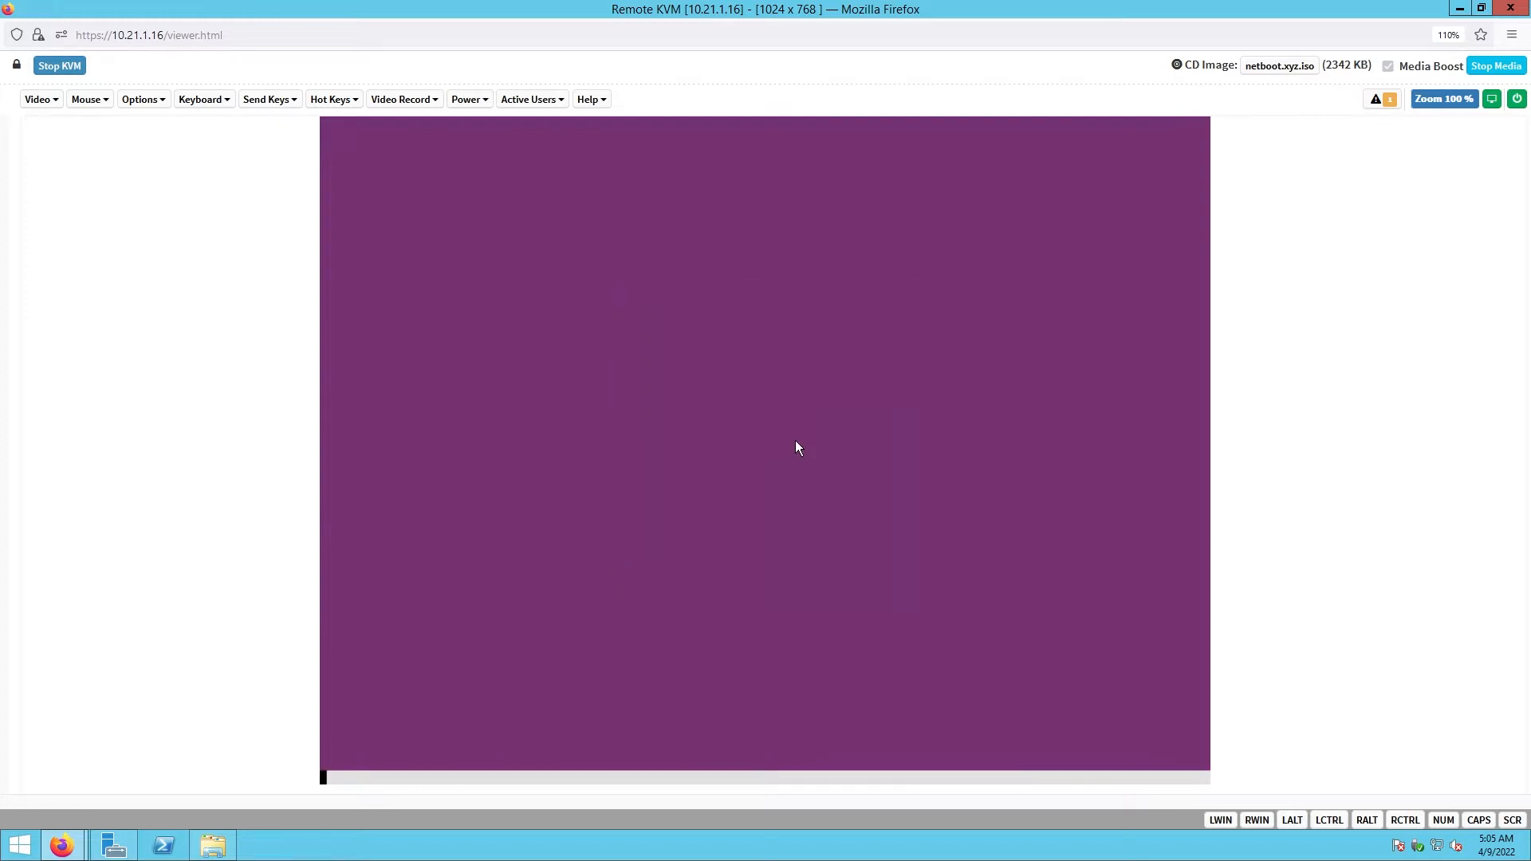
pyautogui.press('Tab')
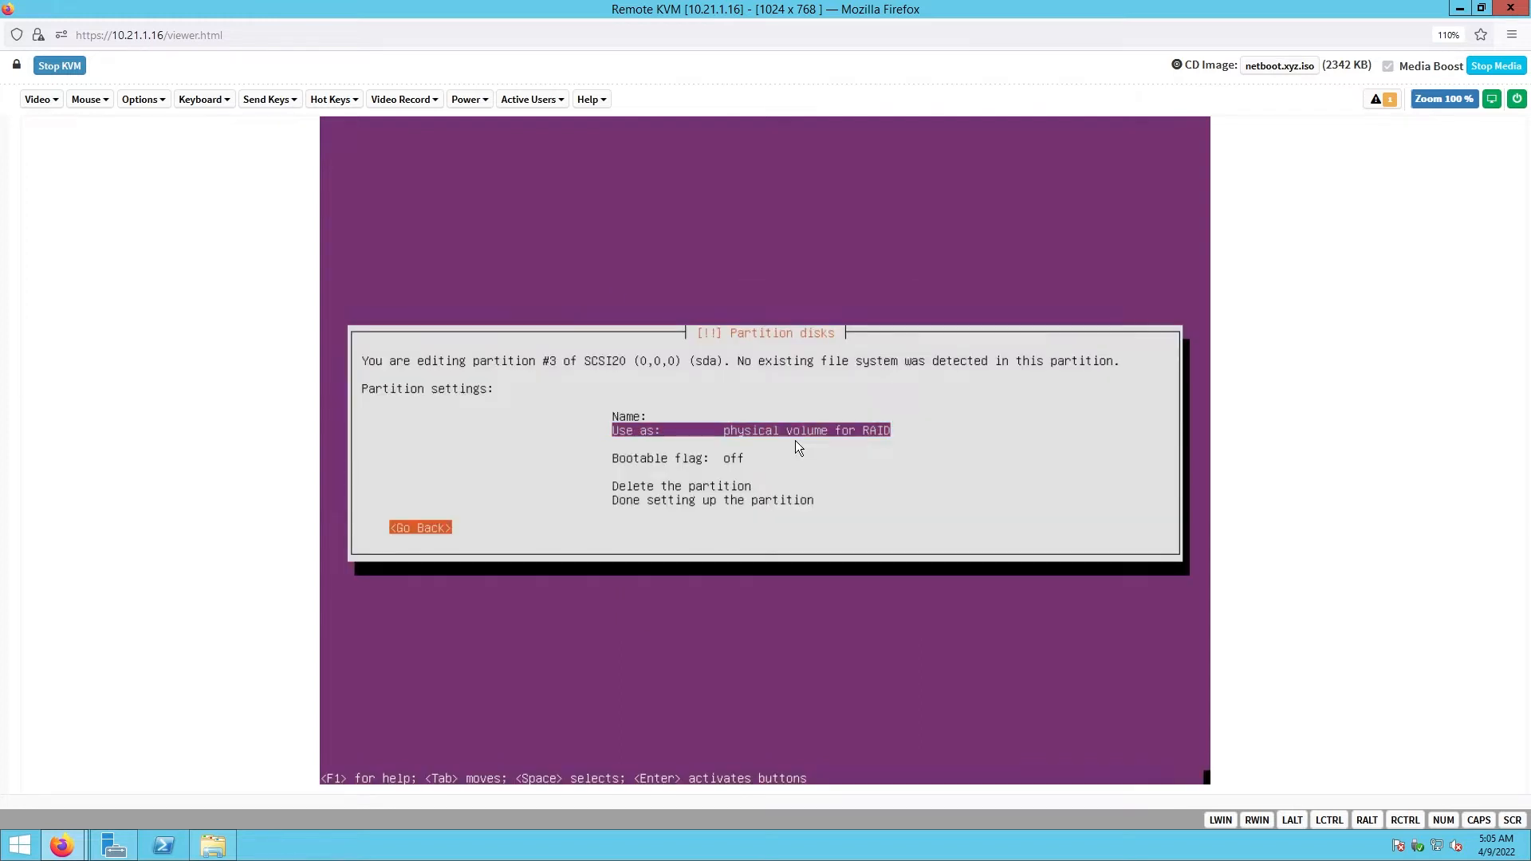
pyautogui.press('Tab')
pyautogui.press('Down')
pyautogui.press('Down')
pyautogui.press('Down')
pyautogui.press('Down')
pyautogui.press('Down')
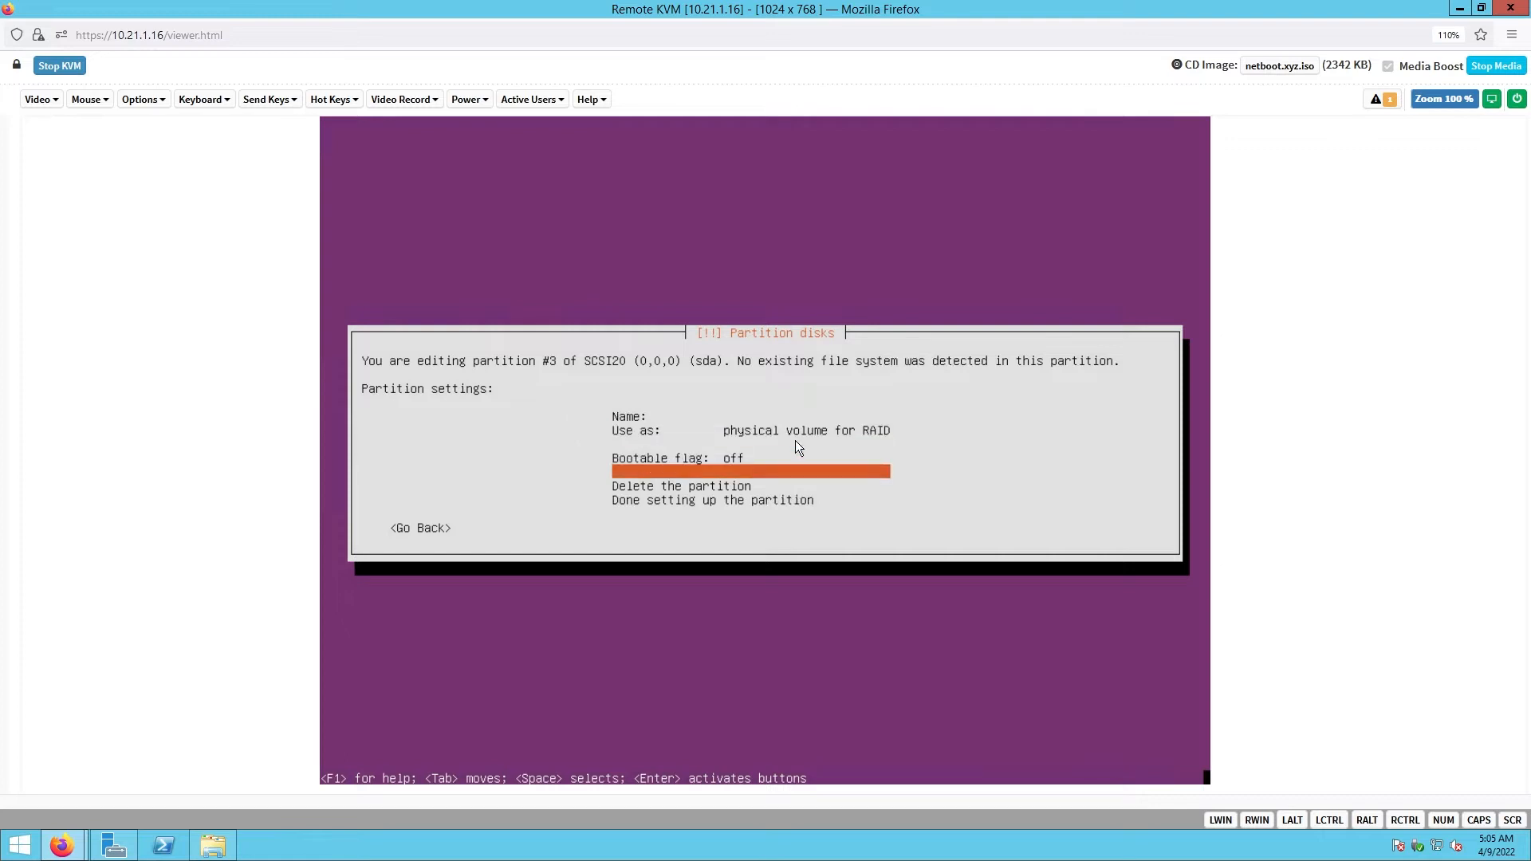
pyautogui.press('Return')
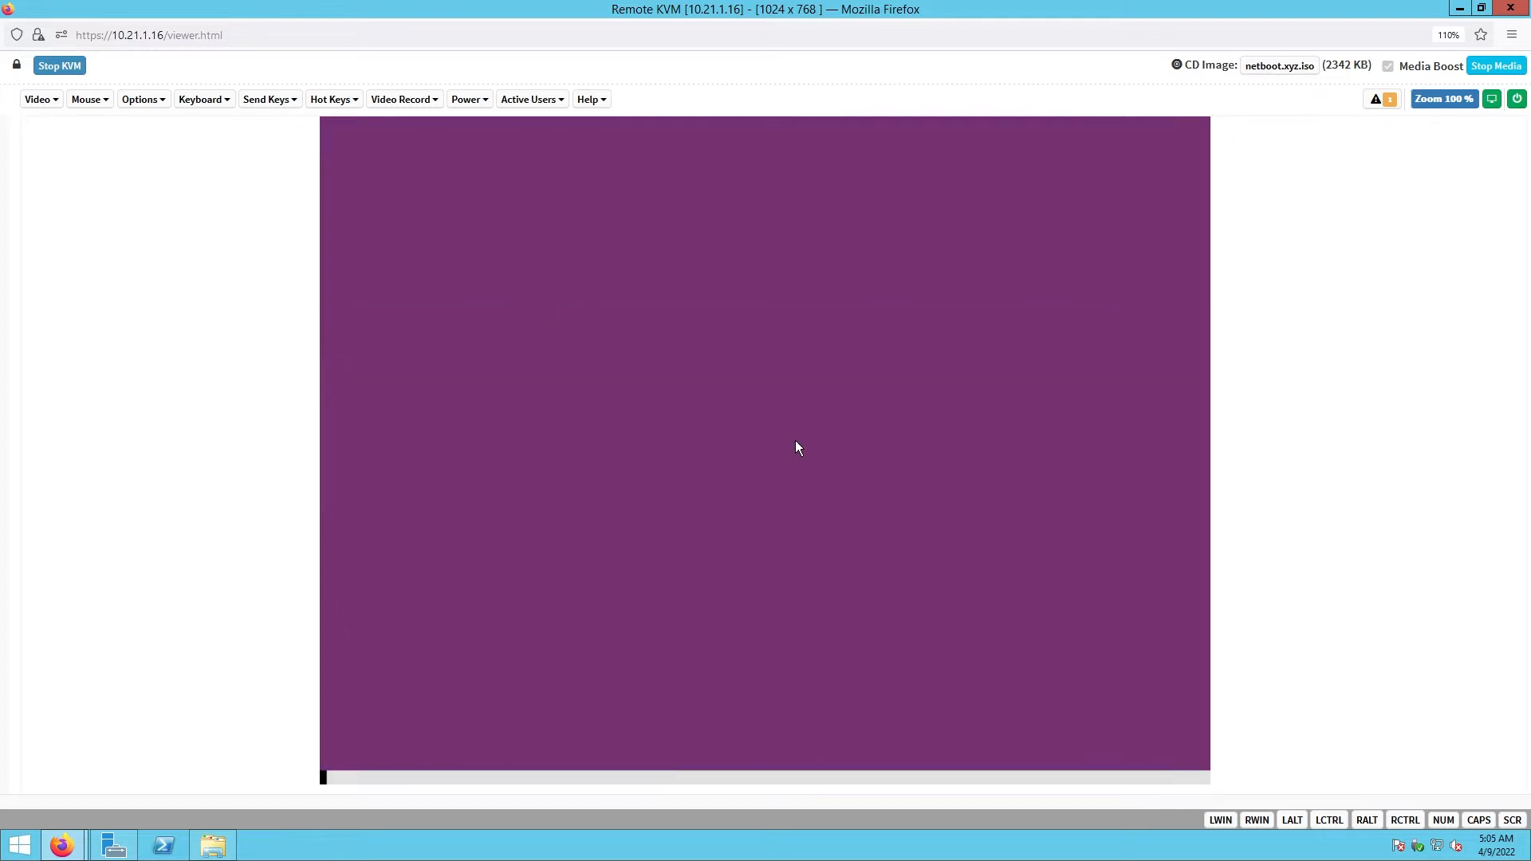
# - Create a new 50G partition at the beginning of sda's 248.0 GB free space
pyautogui.press('Down')
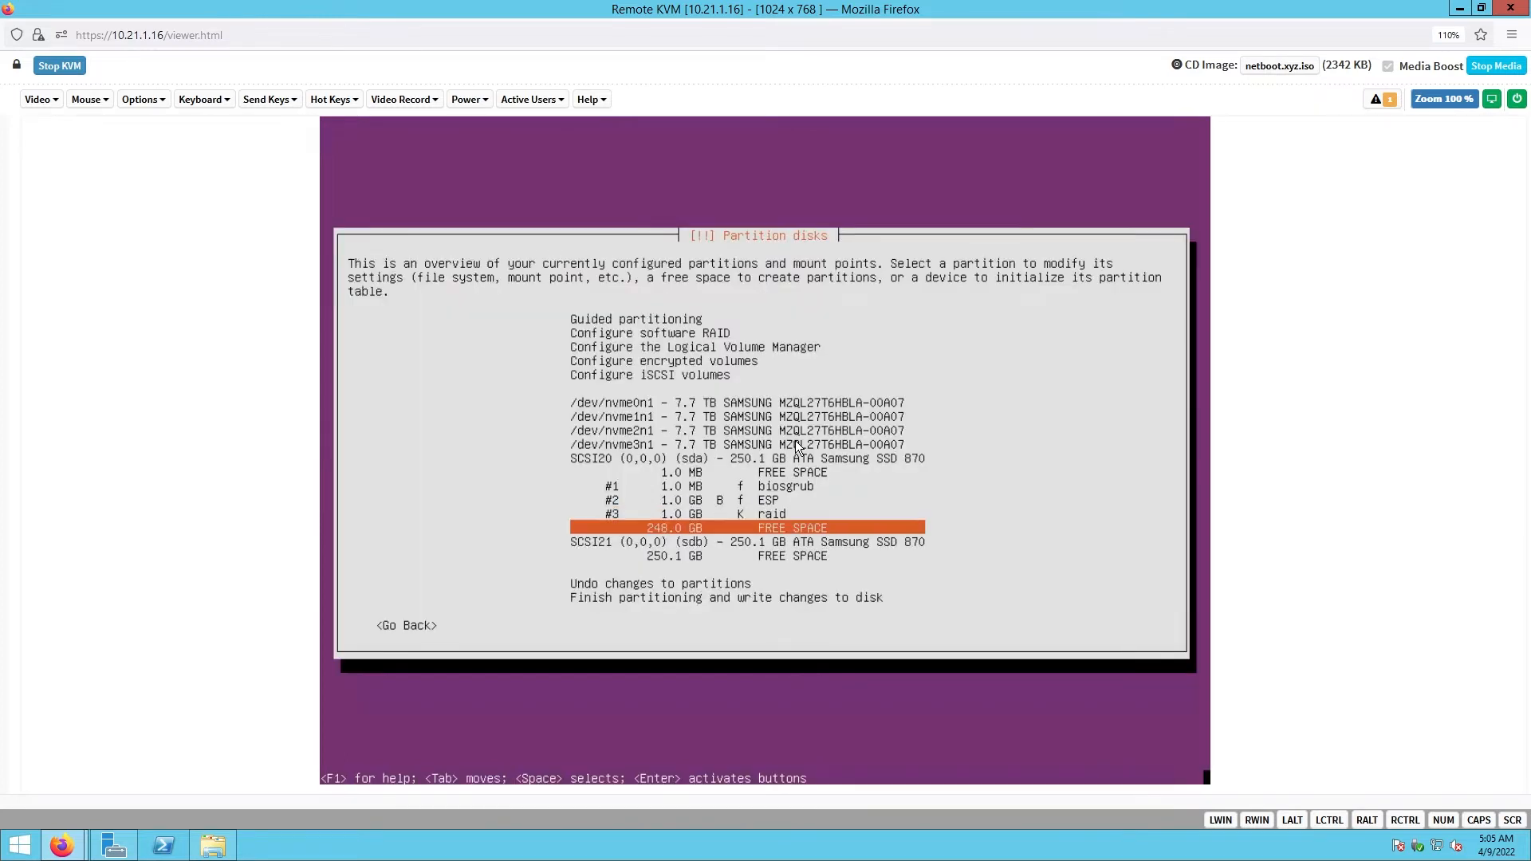
pyautogui.press('Return')
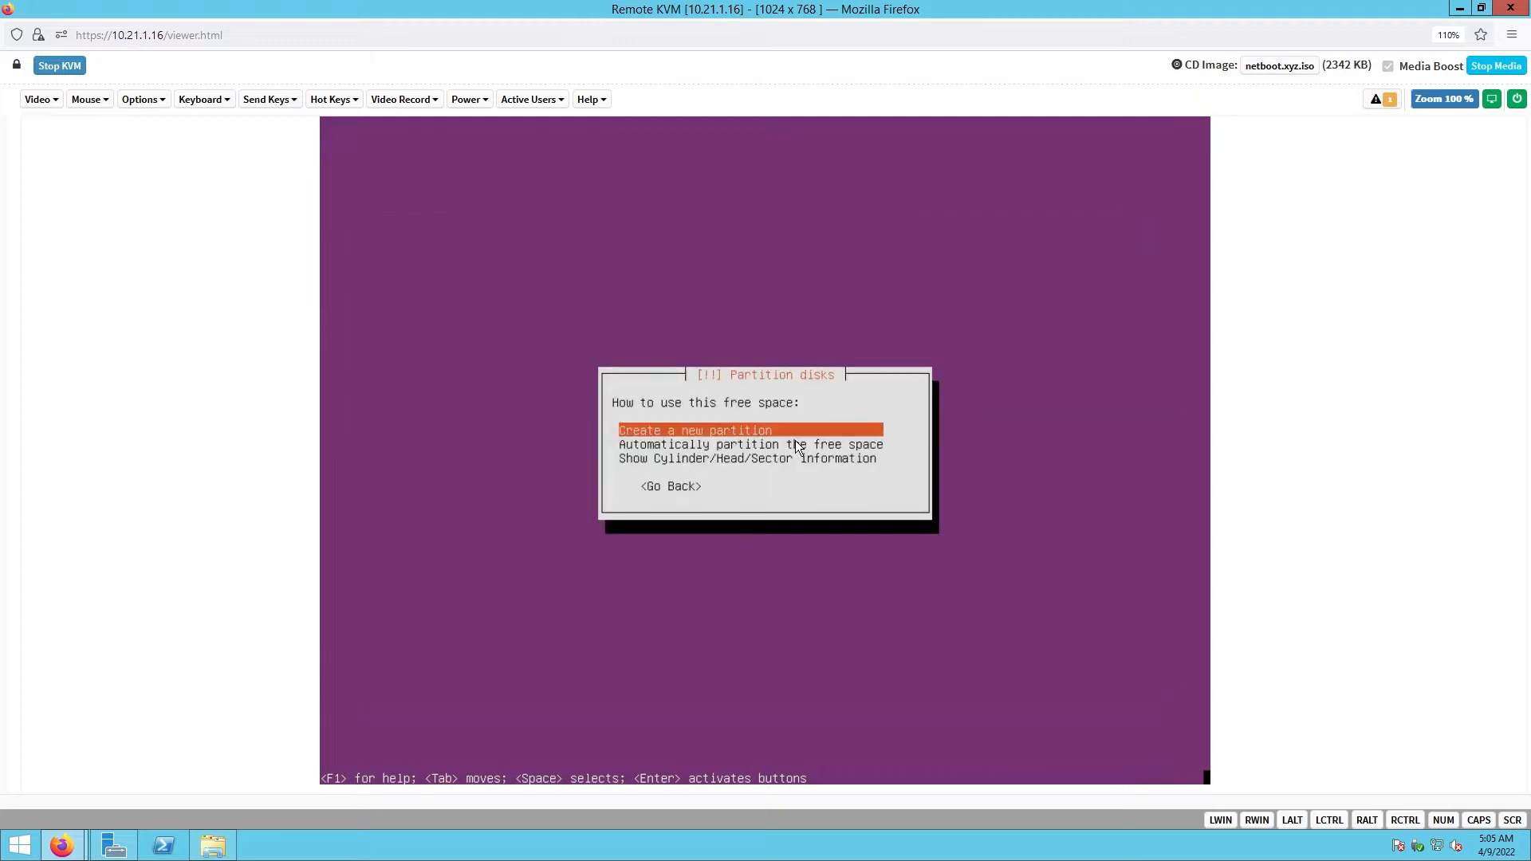
pyautogui.press('Return')
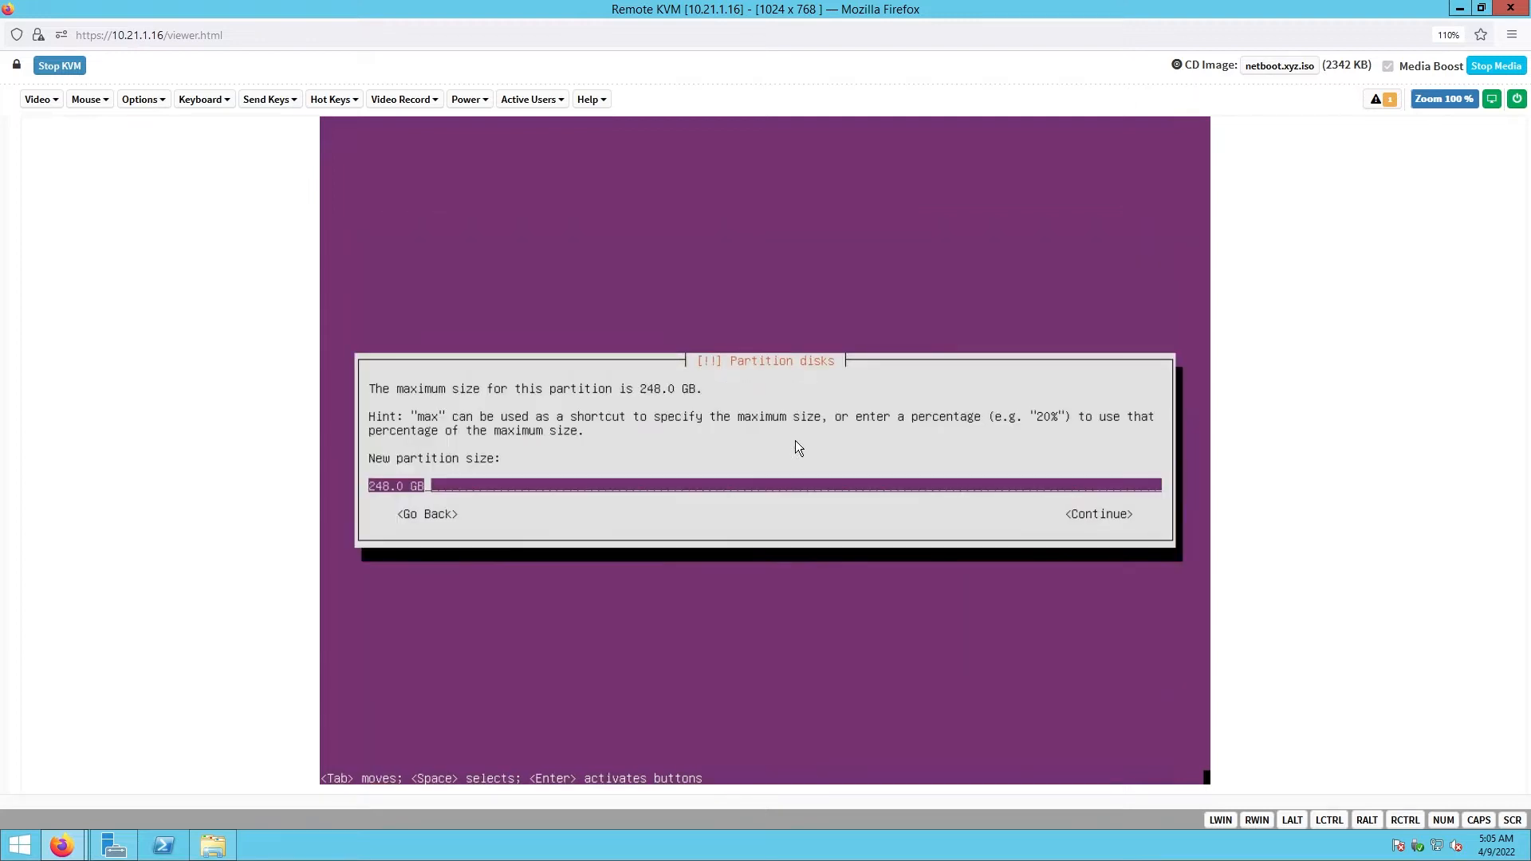
pyautogui.press('BackSpace')
pyautogui.press('BackSpace')
pyautogui.press('BackSpace')
pyautogui.press('BackSpace')
pyautogui.press('BackSpace')
pyautogui.press('BackSpace')
pyautogui.press('BackSpace')
pyautogui.press('BackSpace')
pyautogui.write('50')
pyautogui.write('G')
pyautogui.press('Tab')
pyautogui.press('Return')
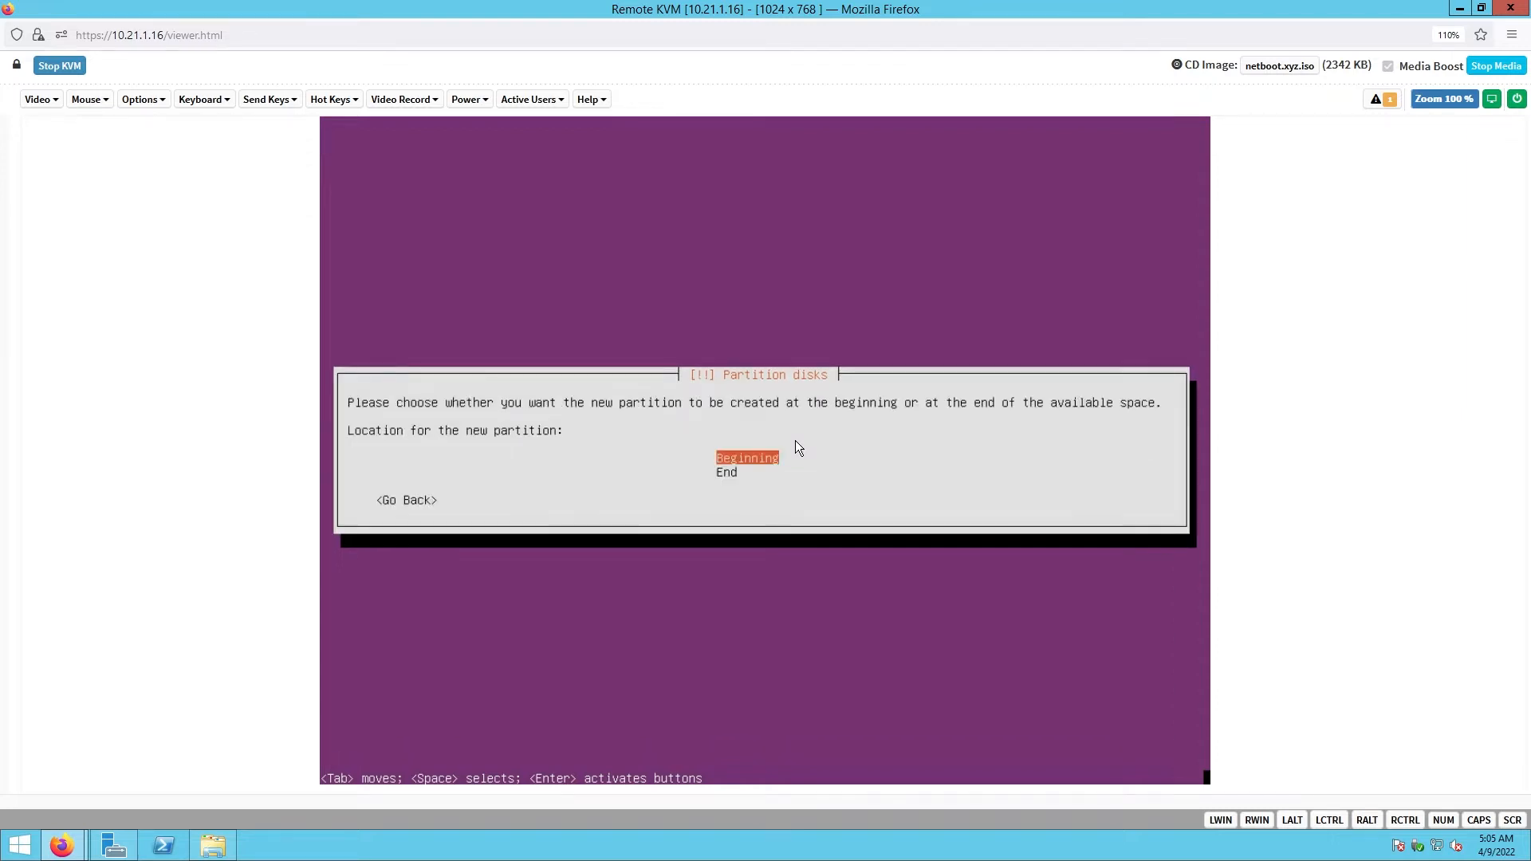
pyautogui.press('Return')
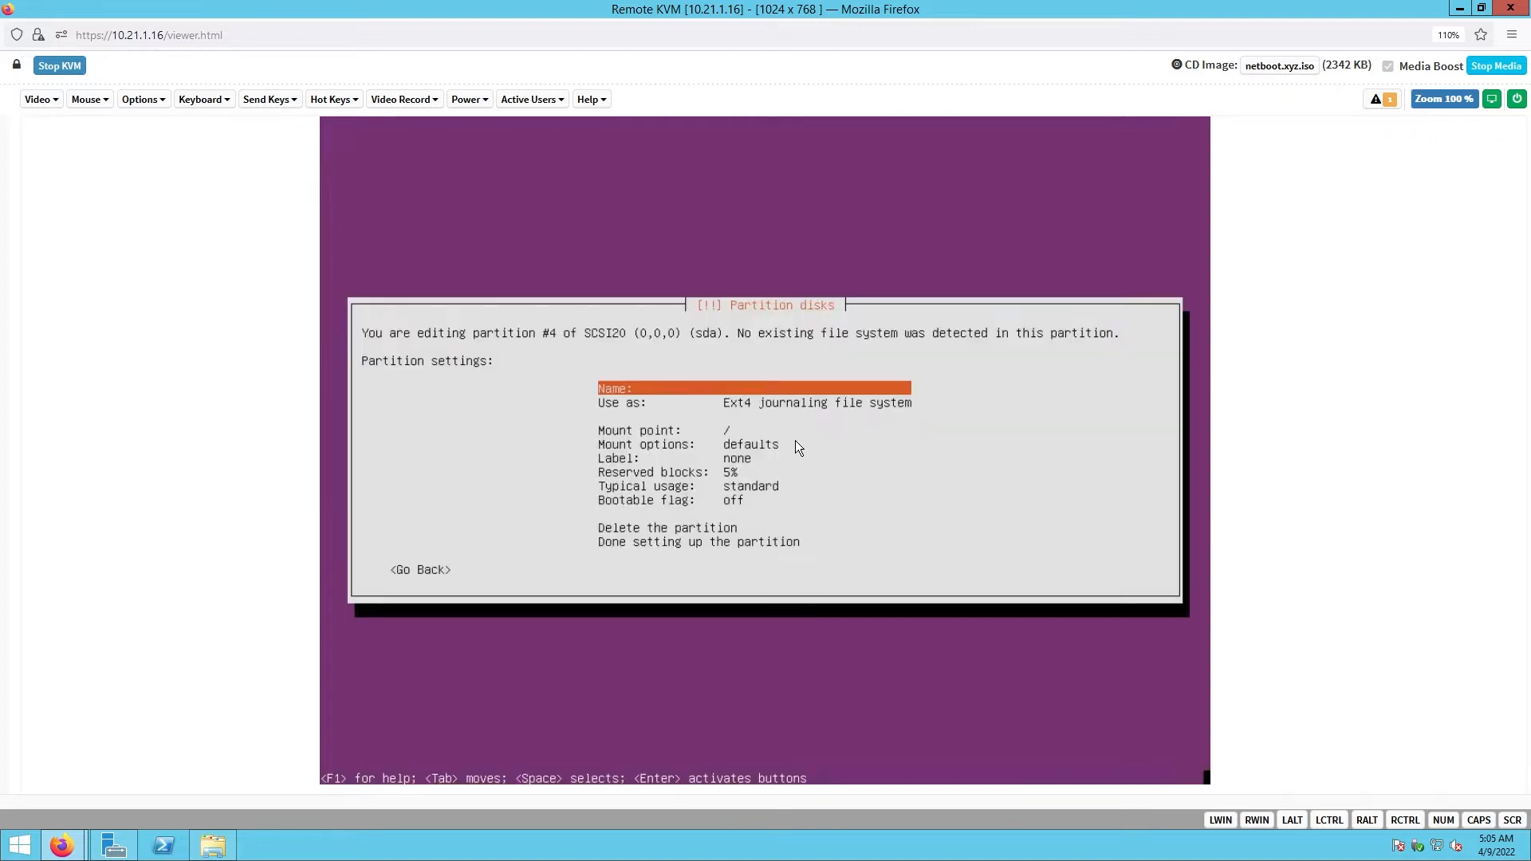
# - Set partition #4 to physical volume for RAID and finish its setup
pyautogui.press('Down')
pyautogui.press('Return')
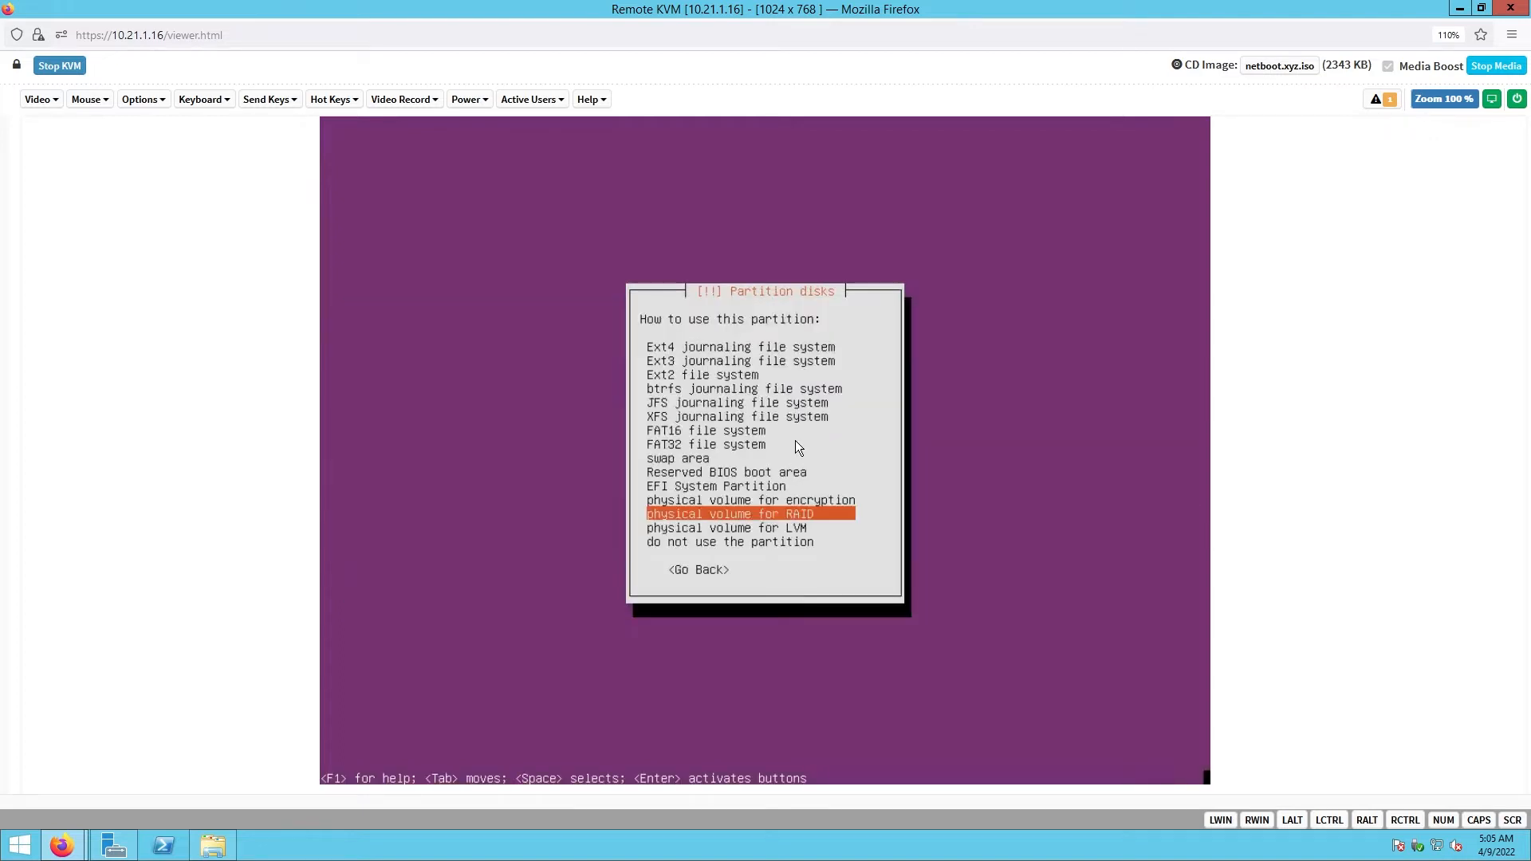
pyautogui.press('Down')
pyautogui.press('Up')
pyautogui.press('Return')
pyautogui.press('Down')
pyautogui.press('Down')
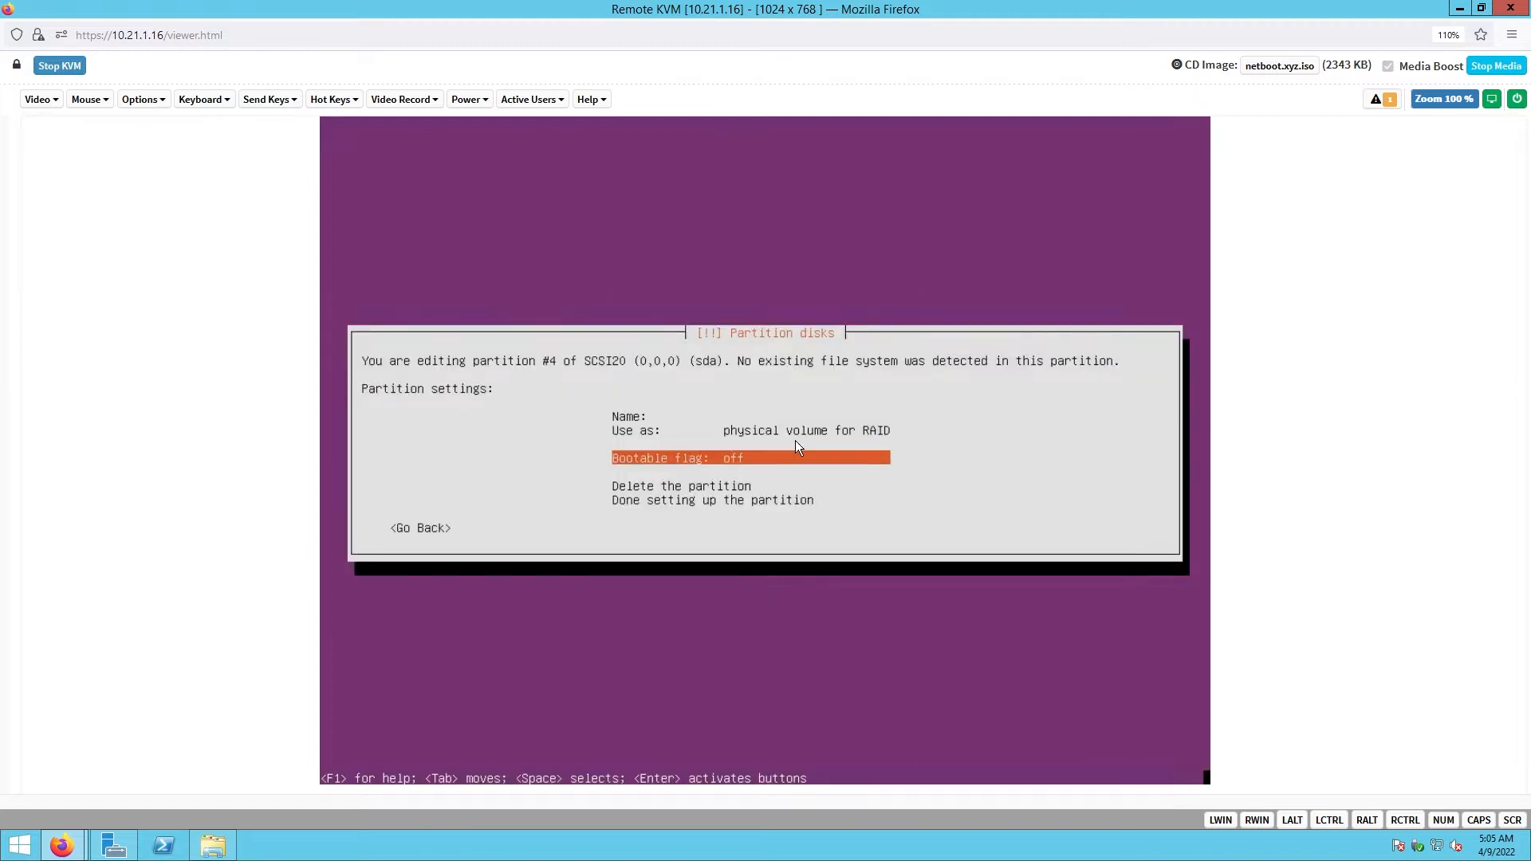
pyautogui.press('Down')
pyautogui.press('Return')
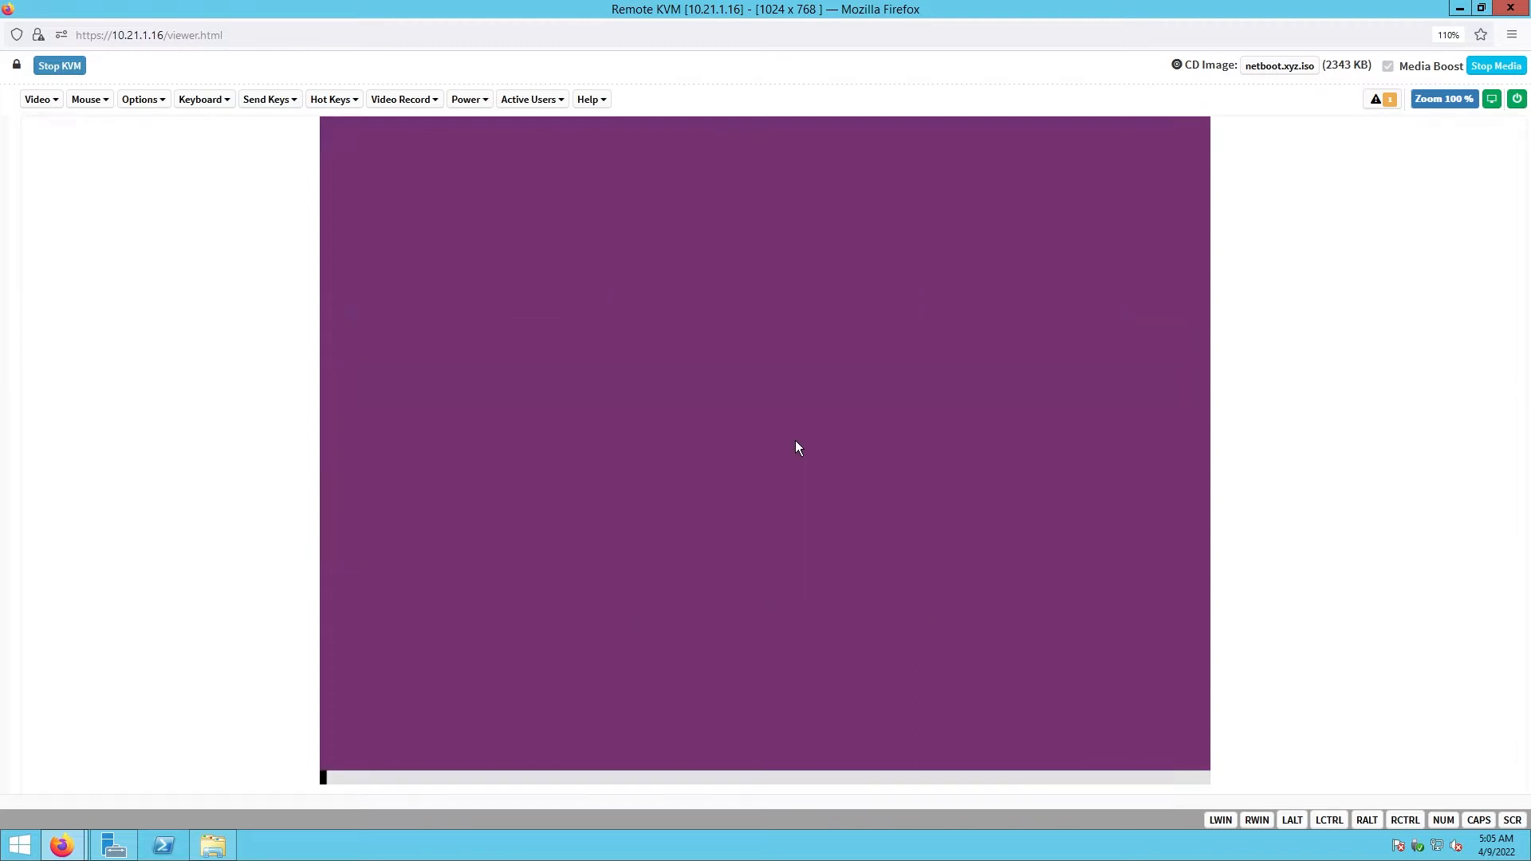
# - Add partition #5 on sda's full 198.0 GB free space as a RAID physical volume
pyautogui.press('Down')
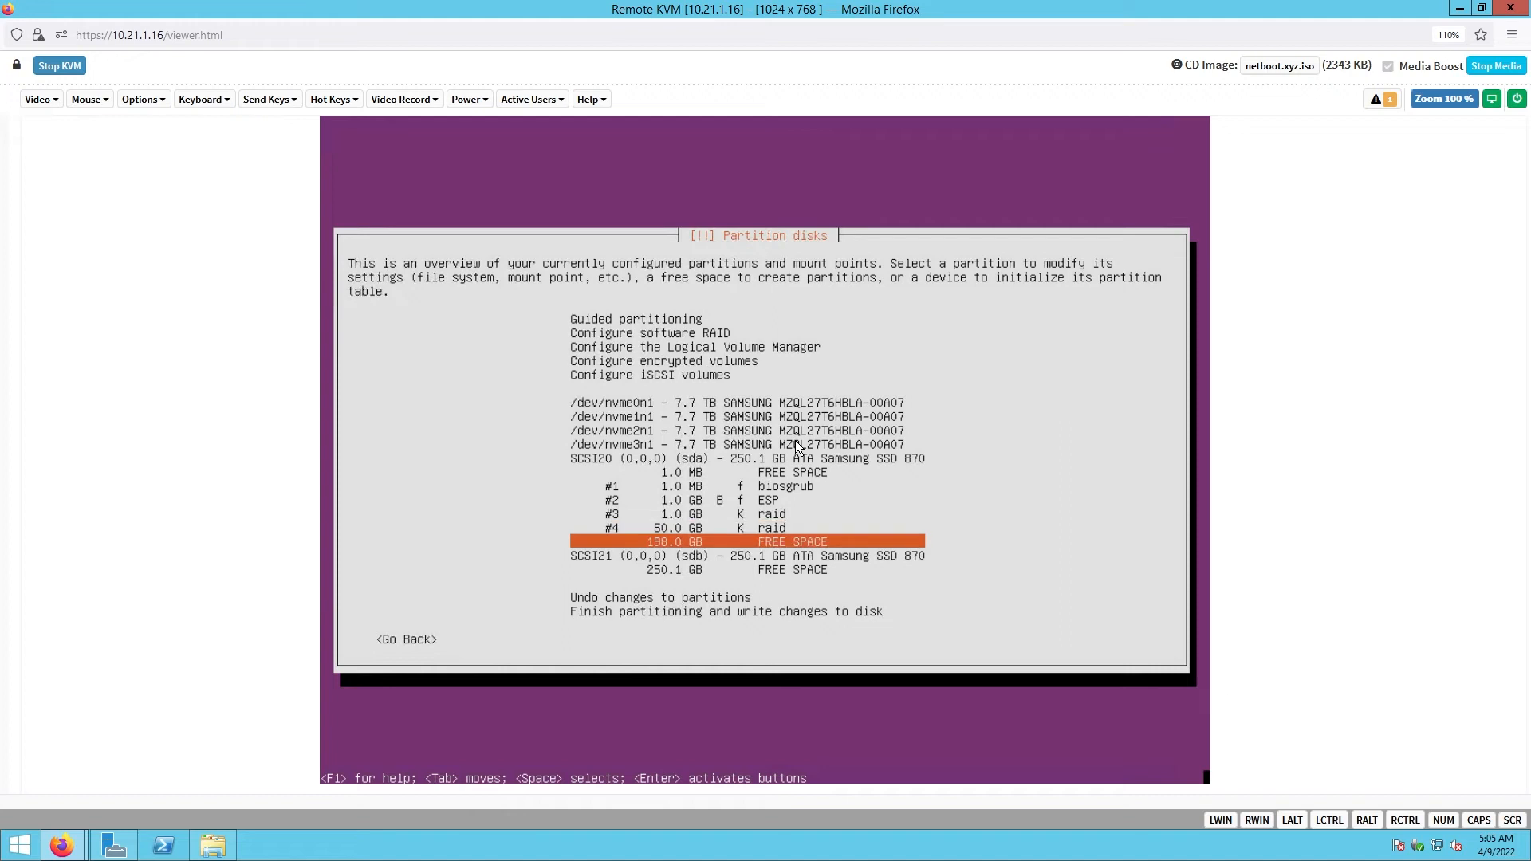
pyautogui.press('Return')
pyautogui.press('Return')
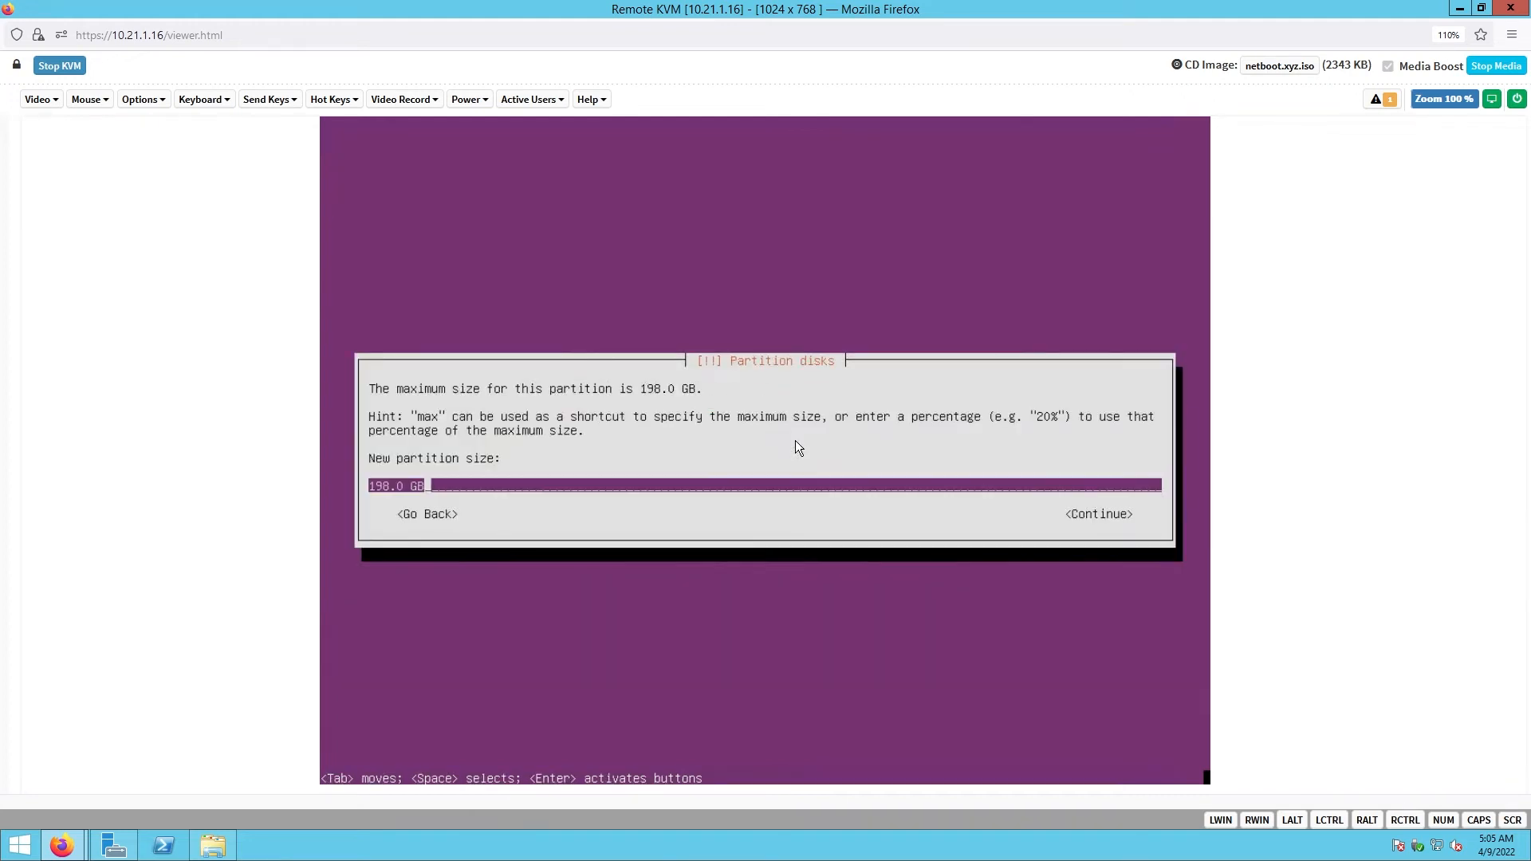
pyautogui.press('Tab')
pyautogui.press('Return')
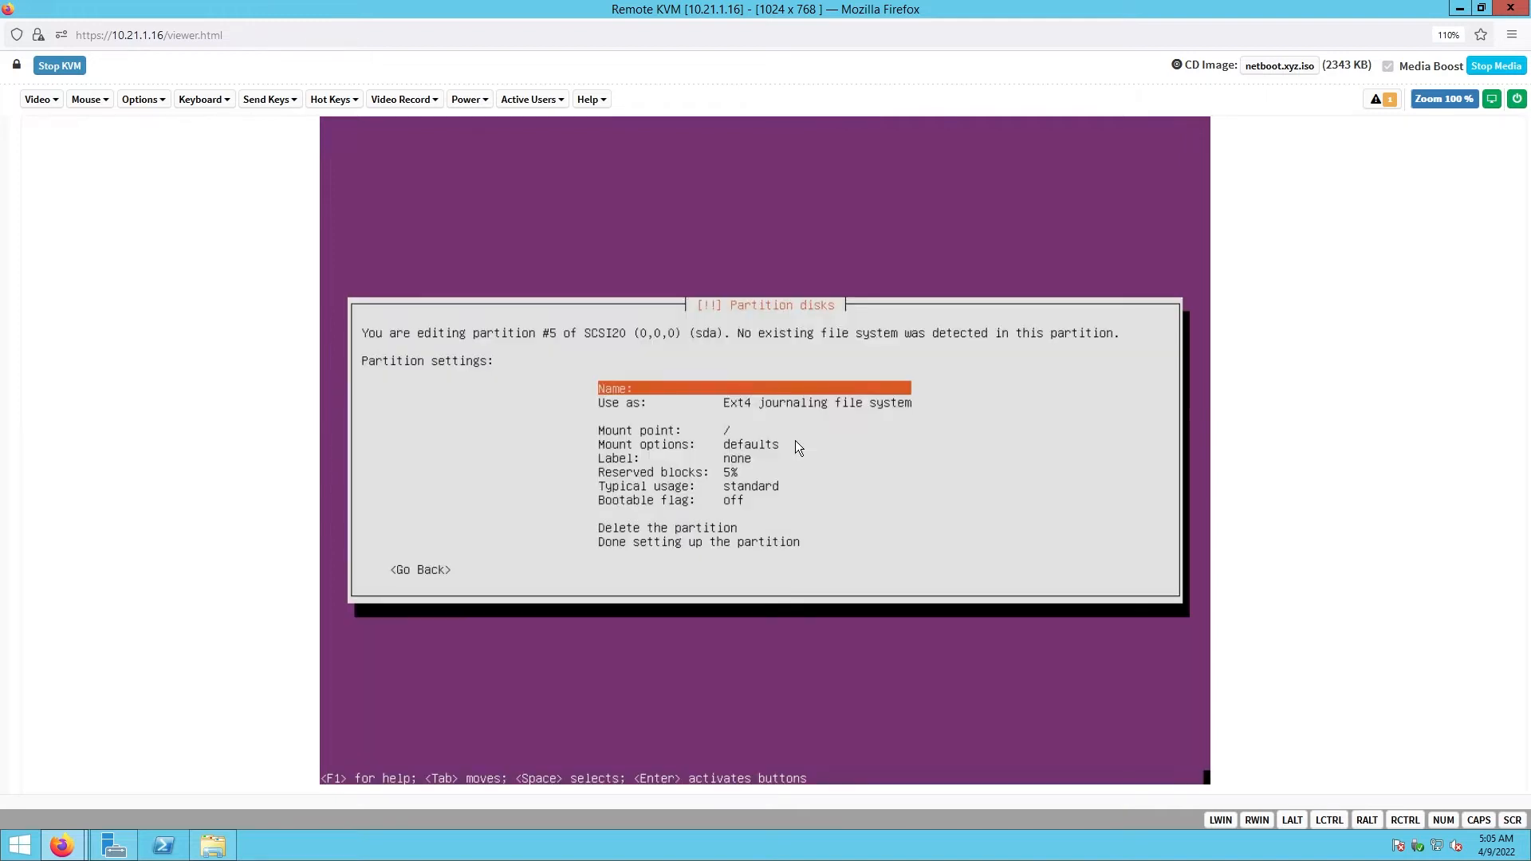
pyautogui.press('Down')
pyautogui.press('Return')
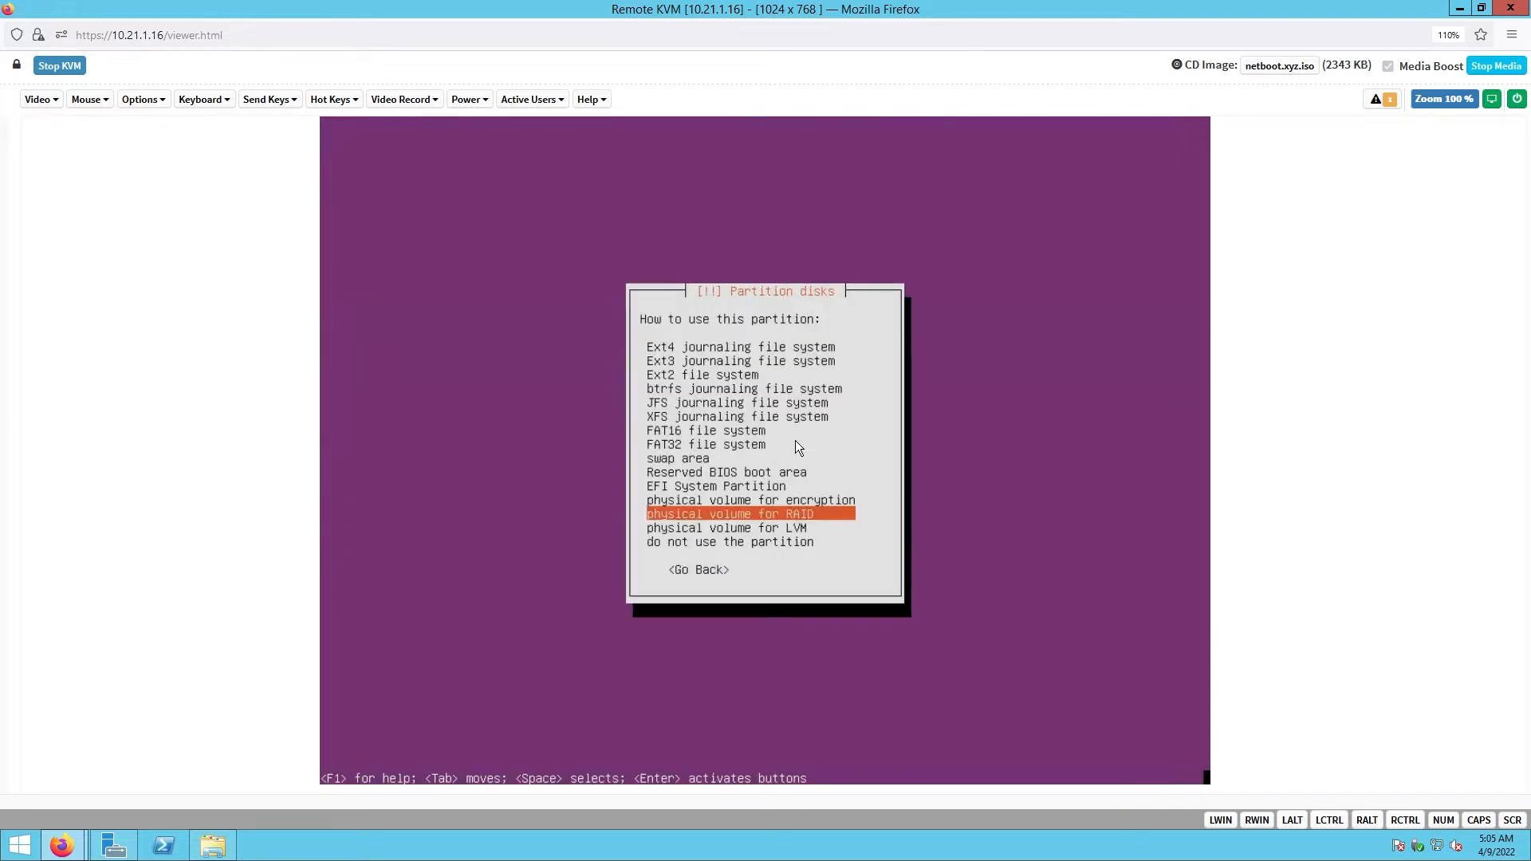
pyautogui.press('Return')
pyautogui.press('Down')
pyautogui.press('Down')
pyautogui.press('Down')
pyautogui.press('Down')
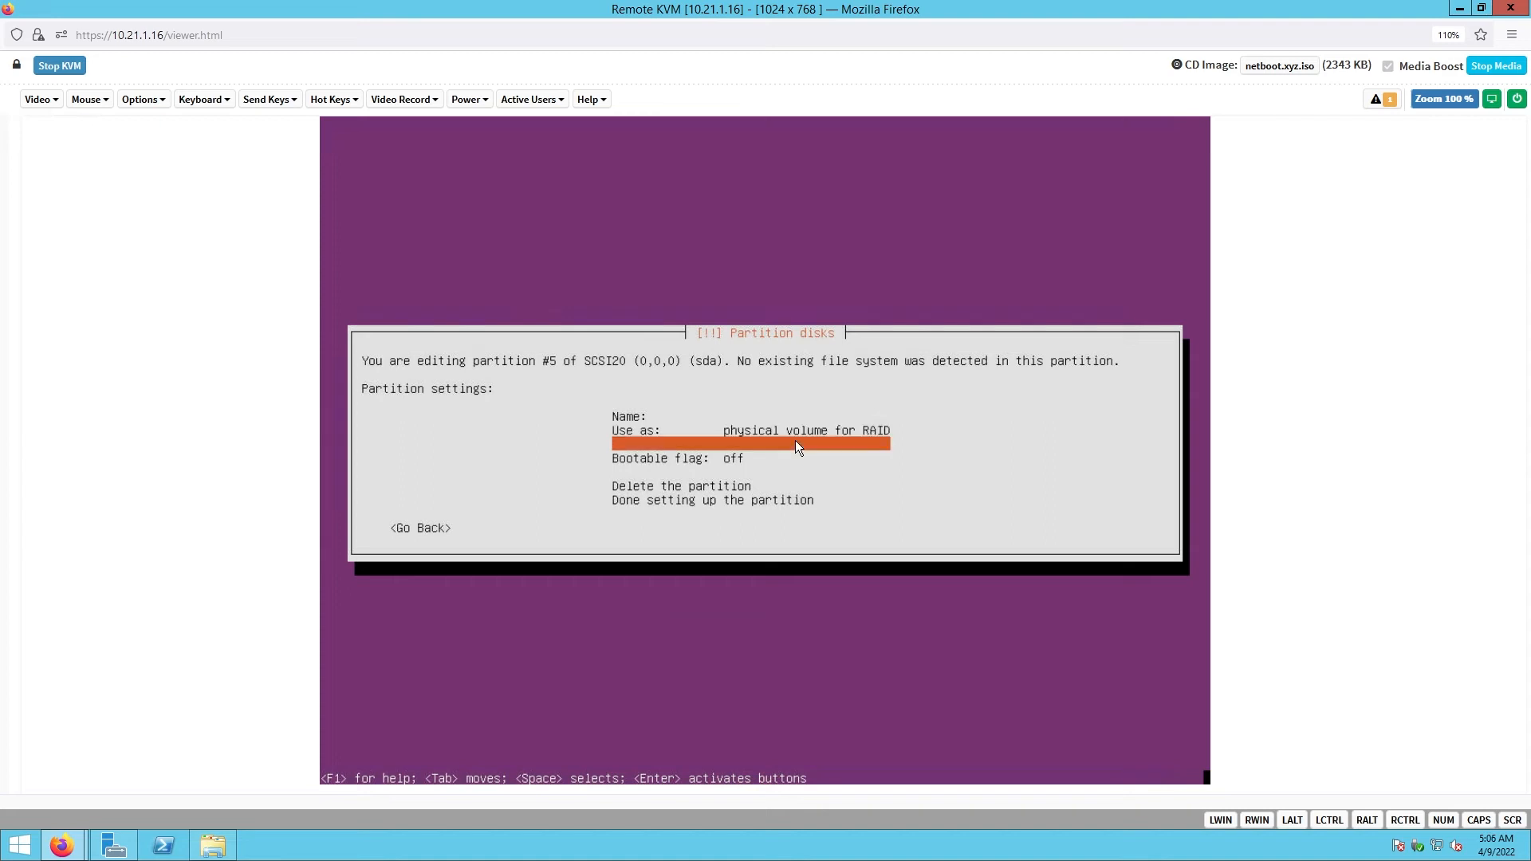
pyautogui.press('Down')
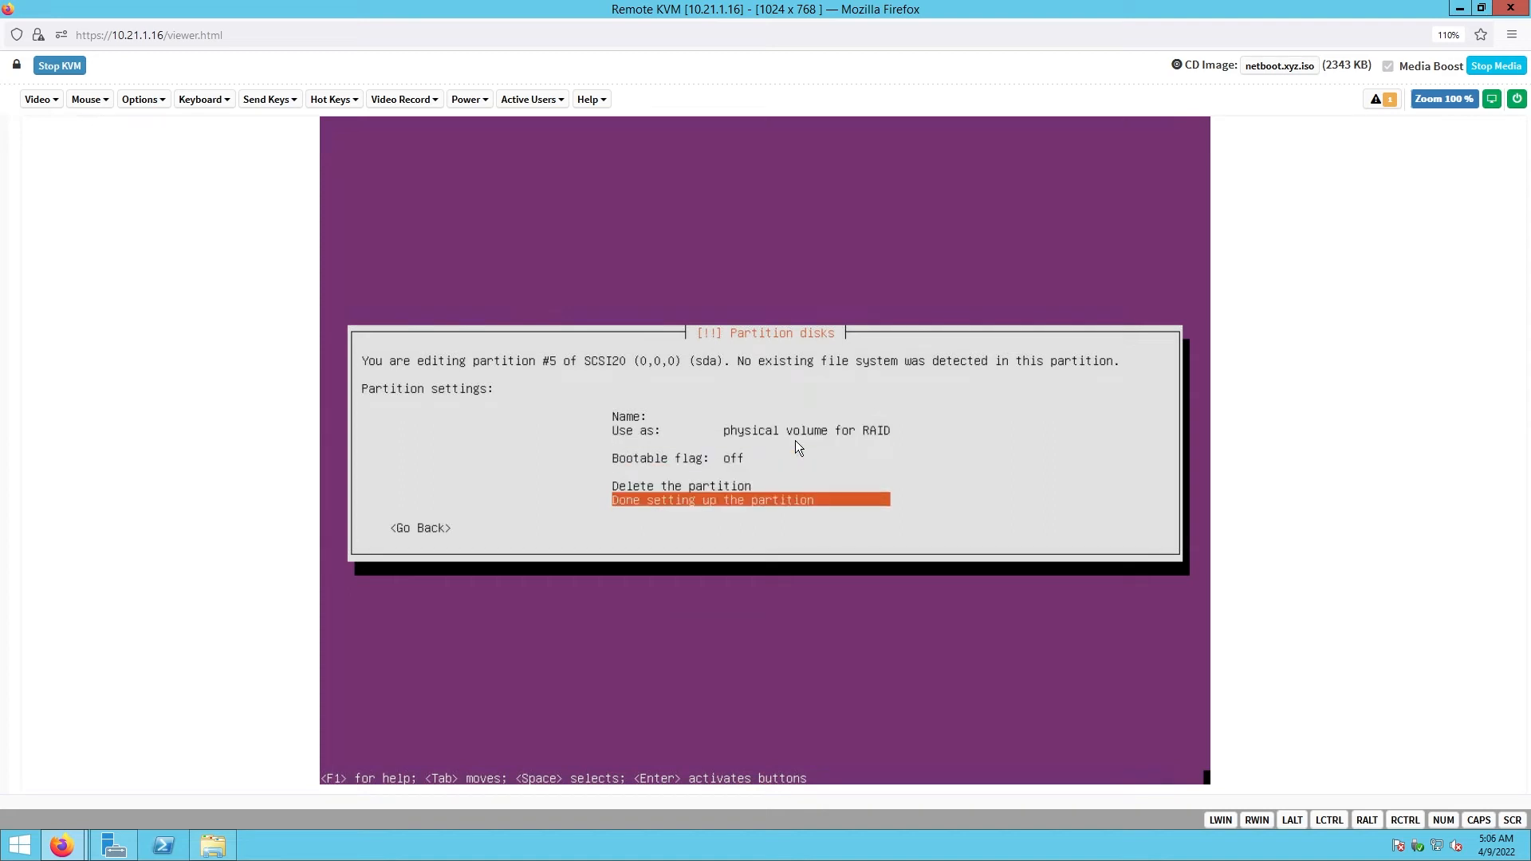
pyautogui.press('Return')
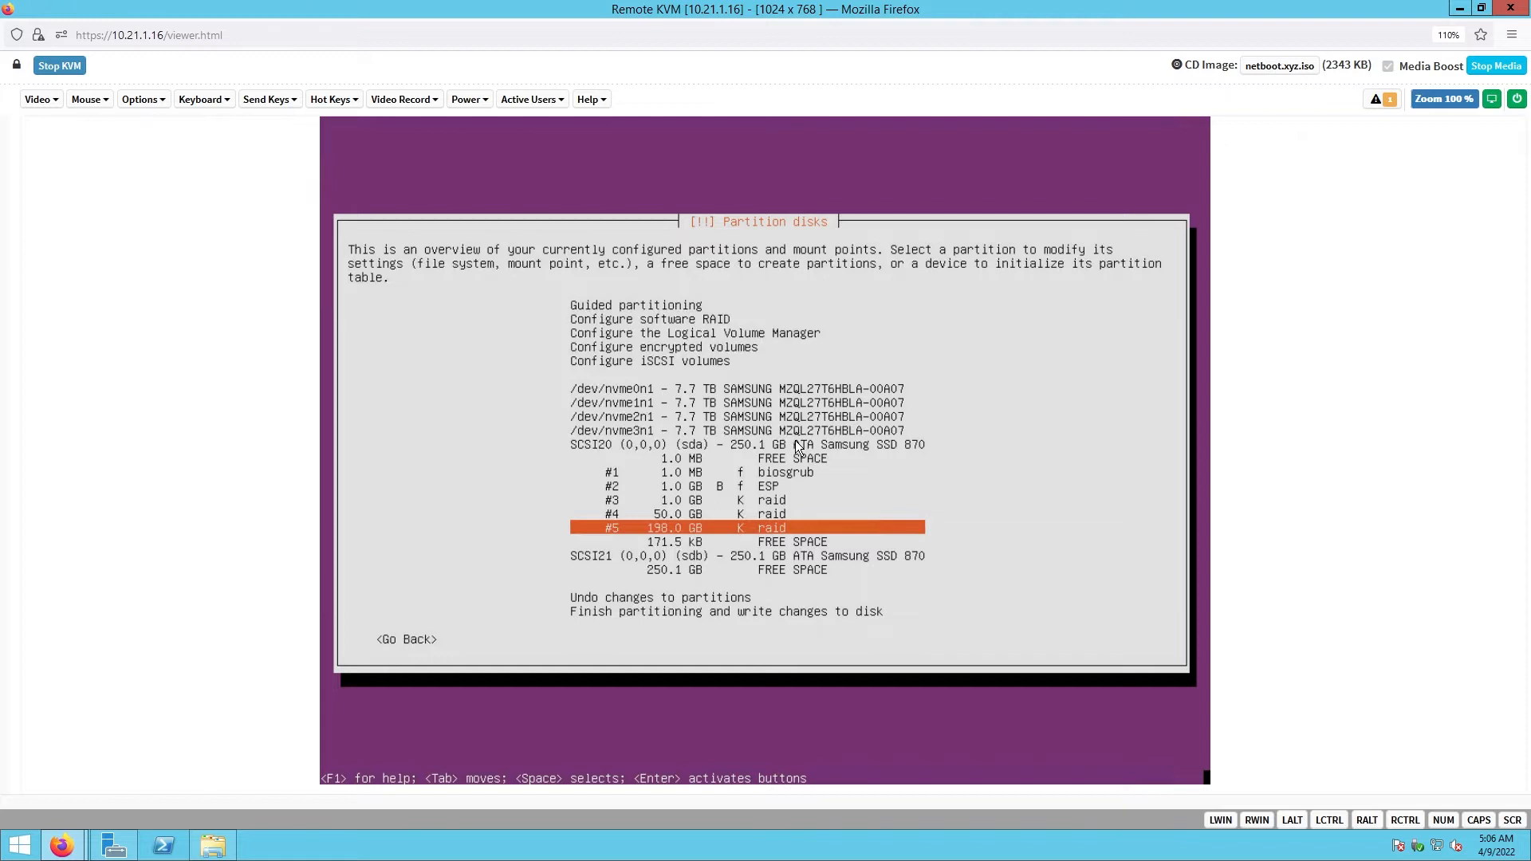
pyautogui.press('Up')
pyautogui.press('Up')
pyautogui.press('Up')
pyautogui.press('Up')
pyautogui.press('Down')
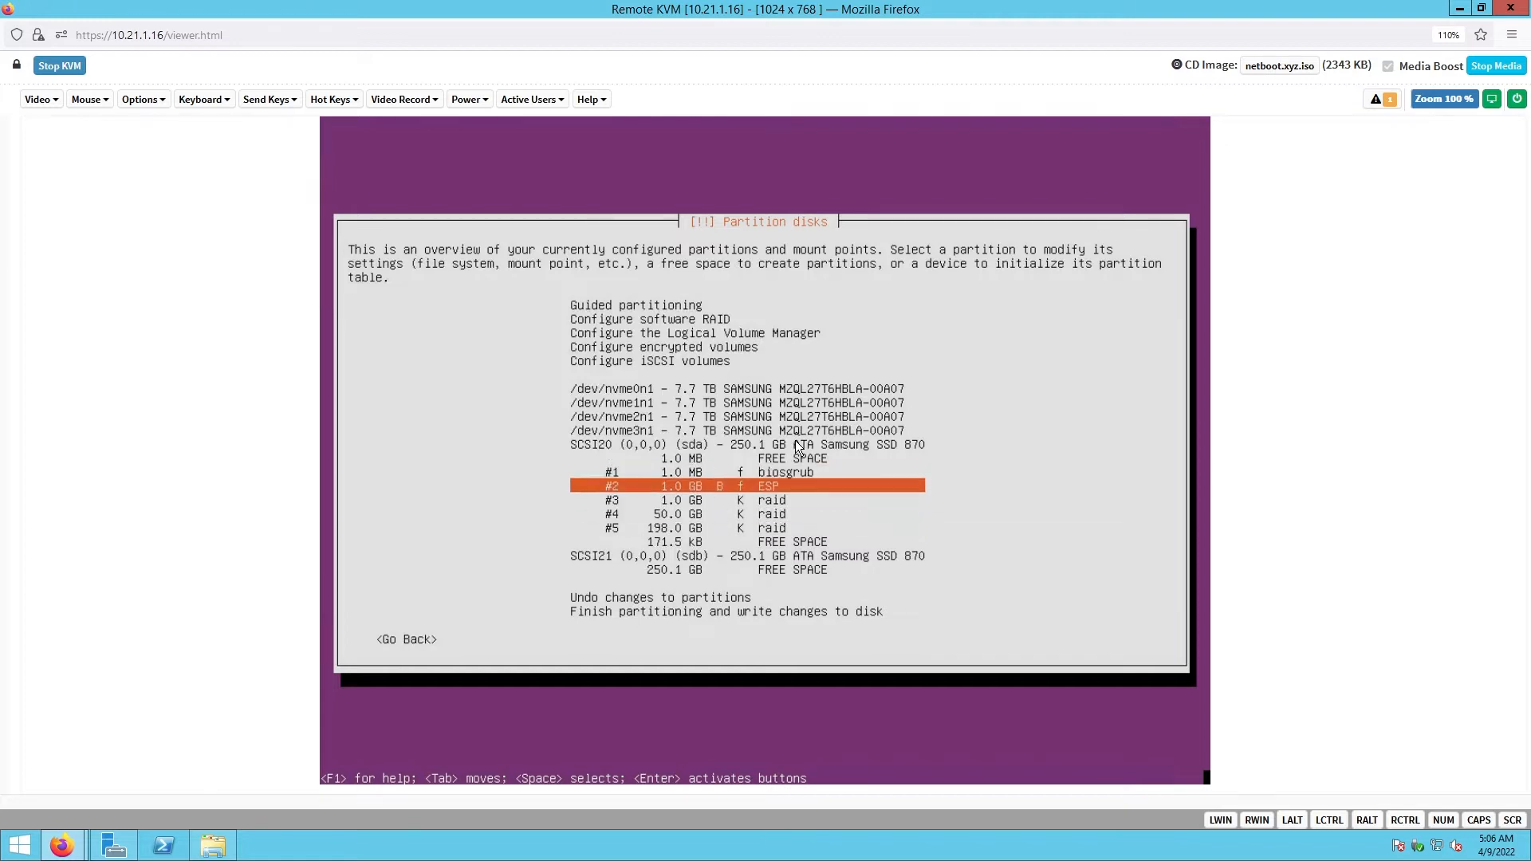
pyautogui.press('Down')
pyautogui.press('Down')
pyautogui.press('Down')
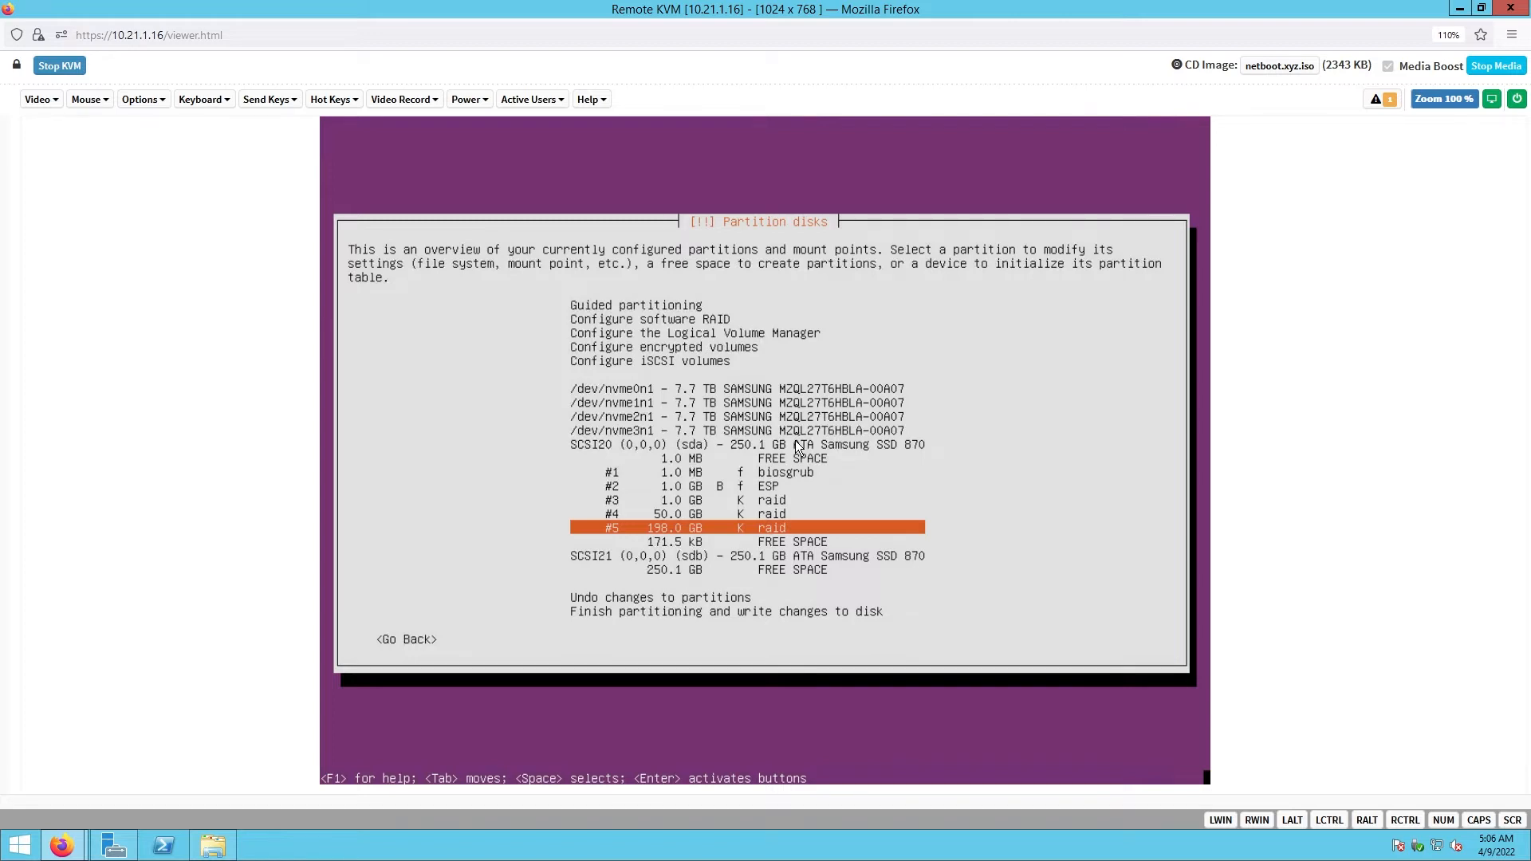
pyautogui.press('Down')
pyautogui.press('Down')
pyautogui.press('Down')
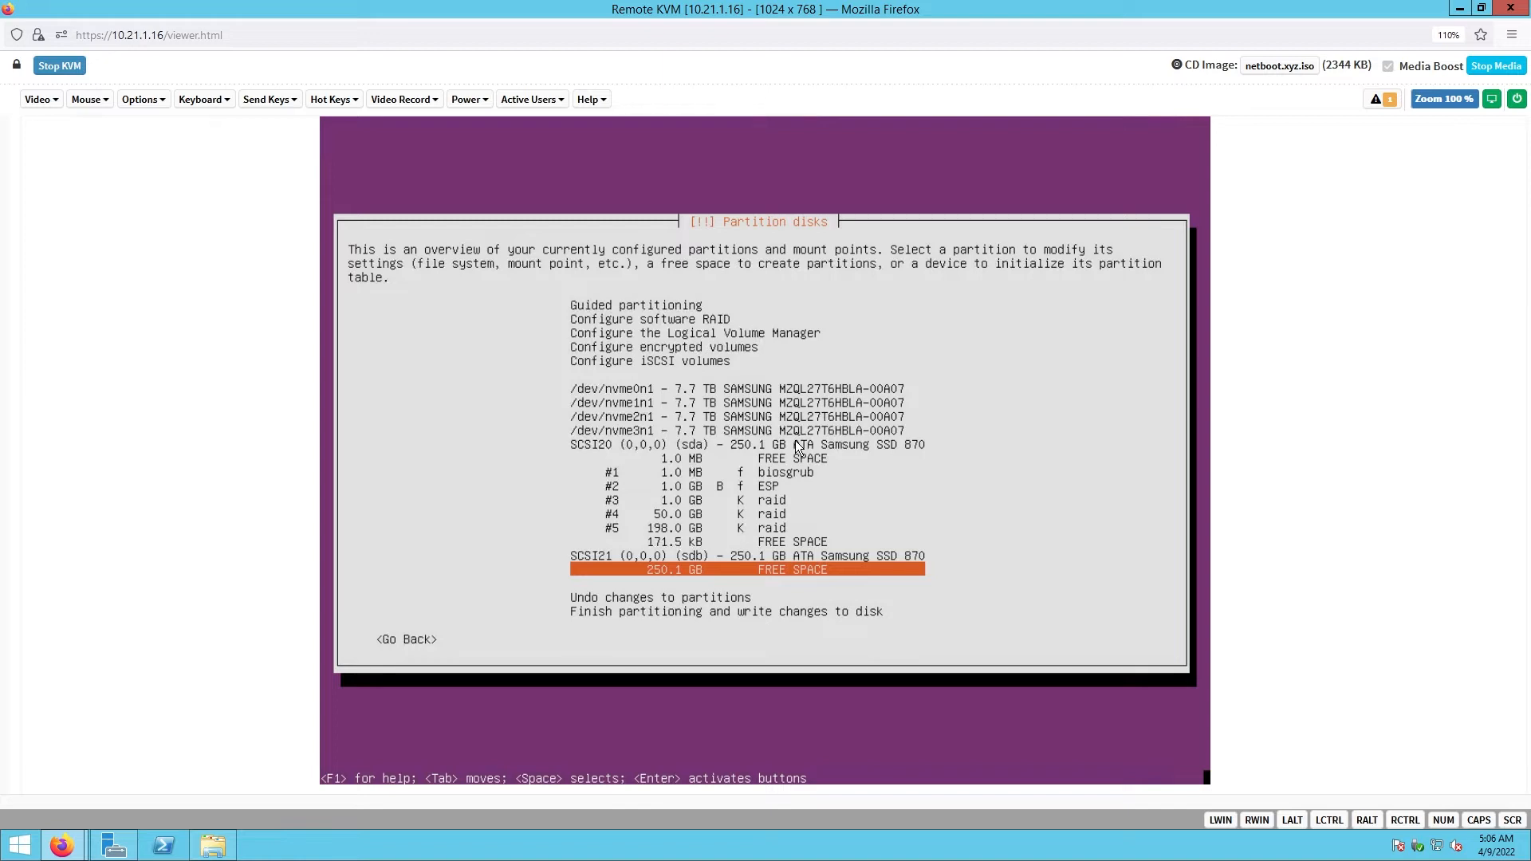
# - Create a 1M partition at the beginning of sdb's 250.1 GB free space
pyautogui.press('Up')
pyautogui.press('Up')
pyautogui.press('Up')
pyautogui.press('Up')
pyautogui.press('Up')
pyautogui.press('Up')
pyautogui.press('Up')
pyautogui.press('Up')
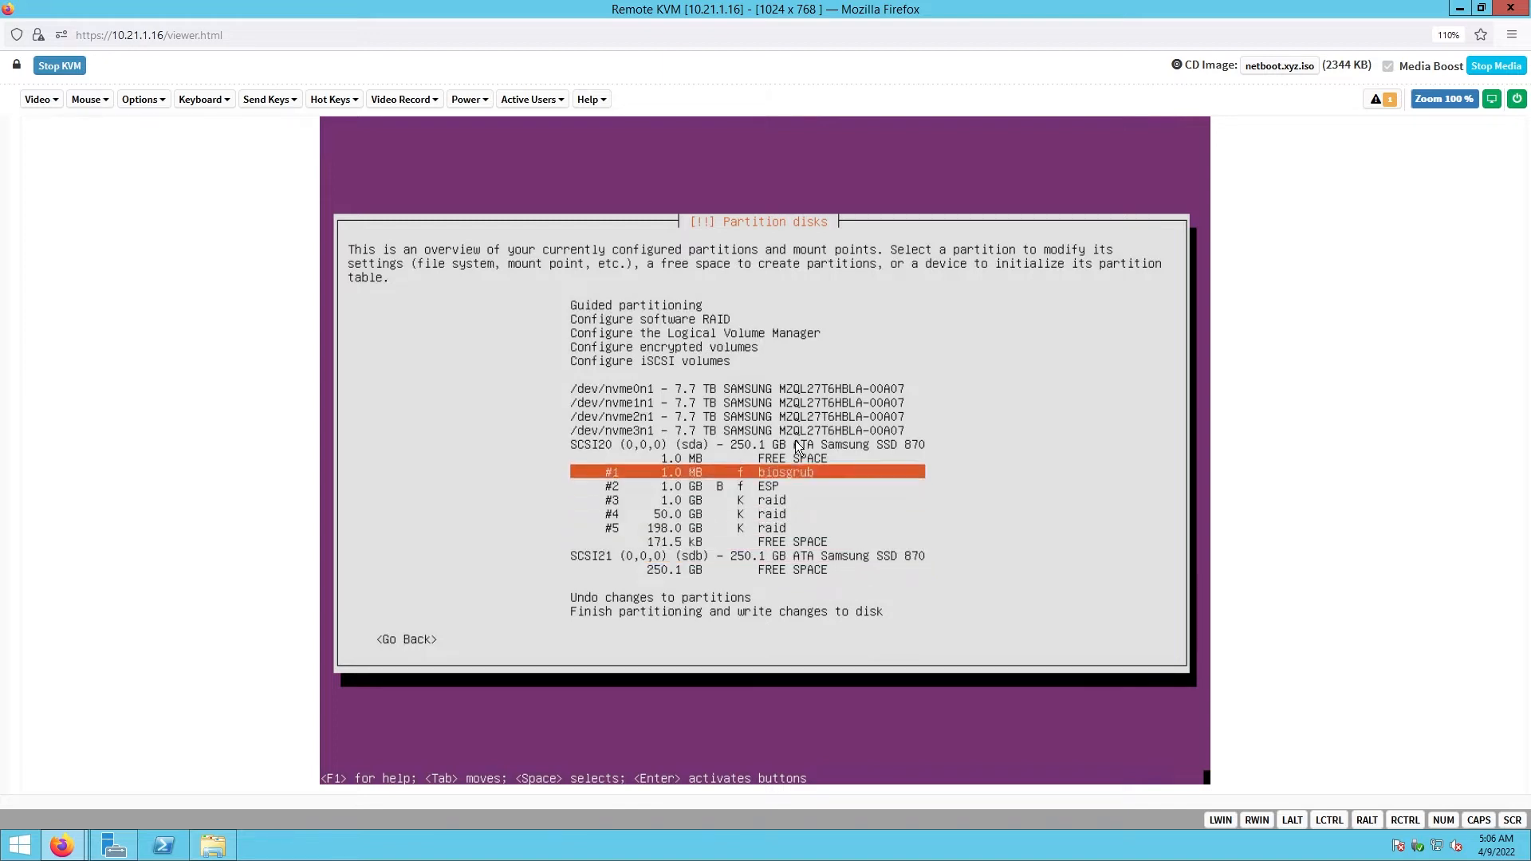
pyautogui.press('Down')
pyautogui.press('Down')
pyautogui.press('Down')
pyautogui.press('Down')
pyautogui.press('Down')
pyautogui.press('Down')
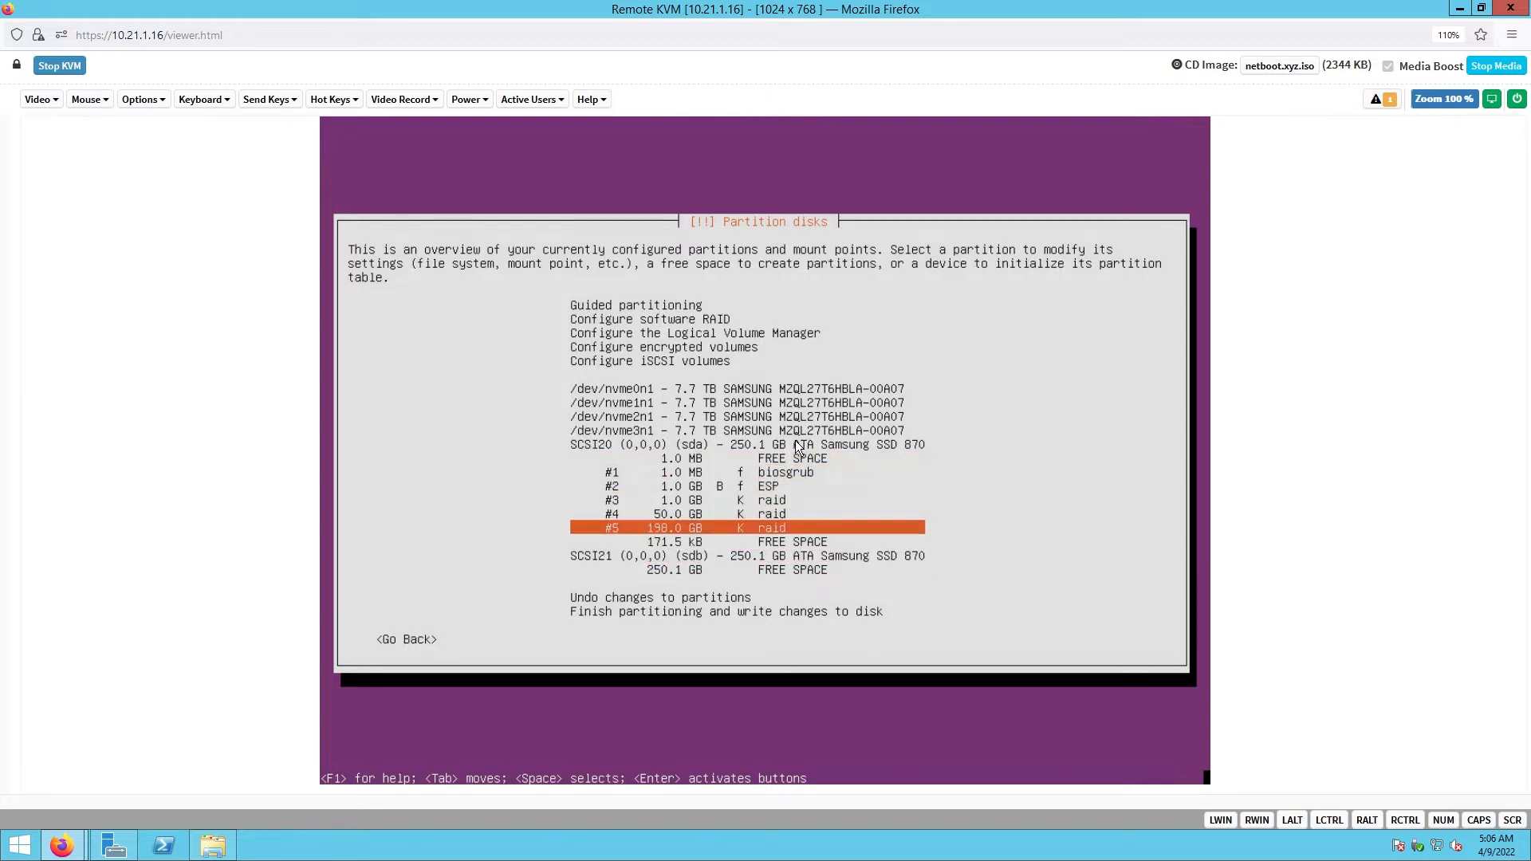
pyautogui.press('Down')
pyautogui.press('Down')
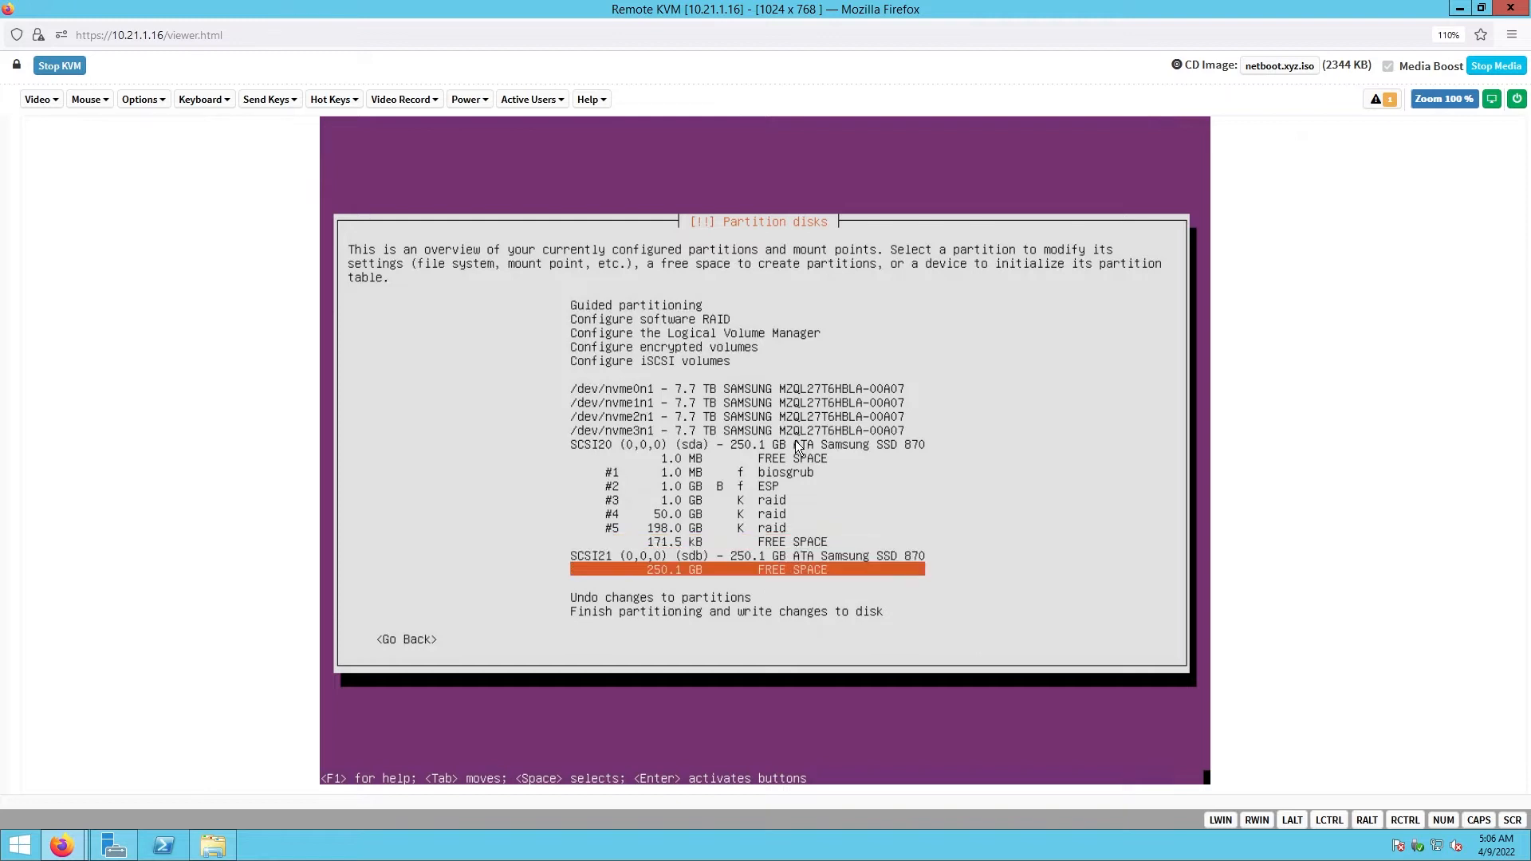
pyautogui.press('Return')
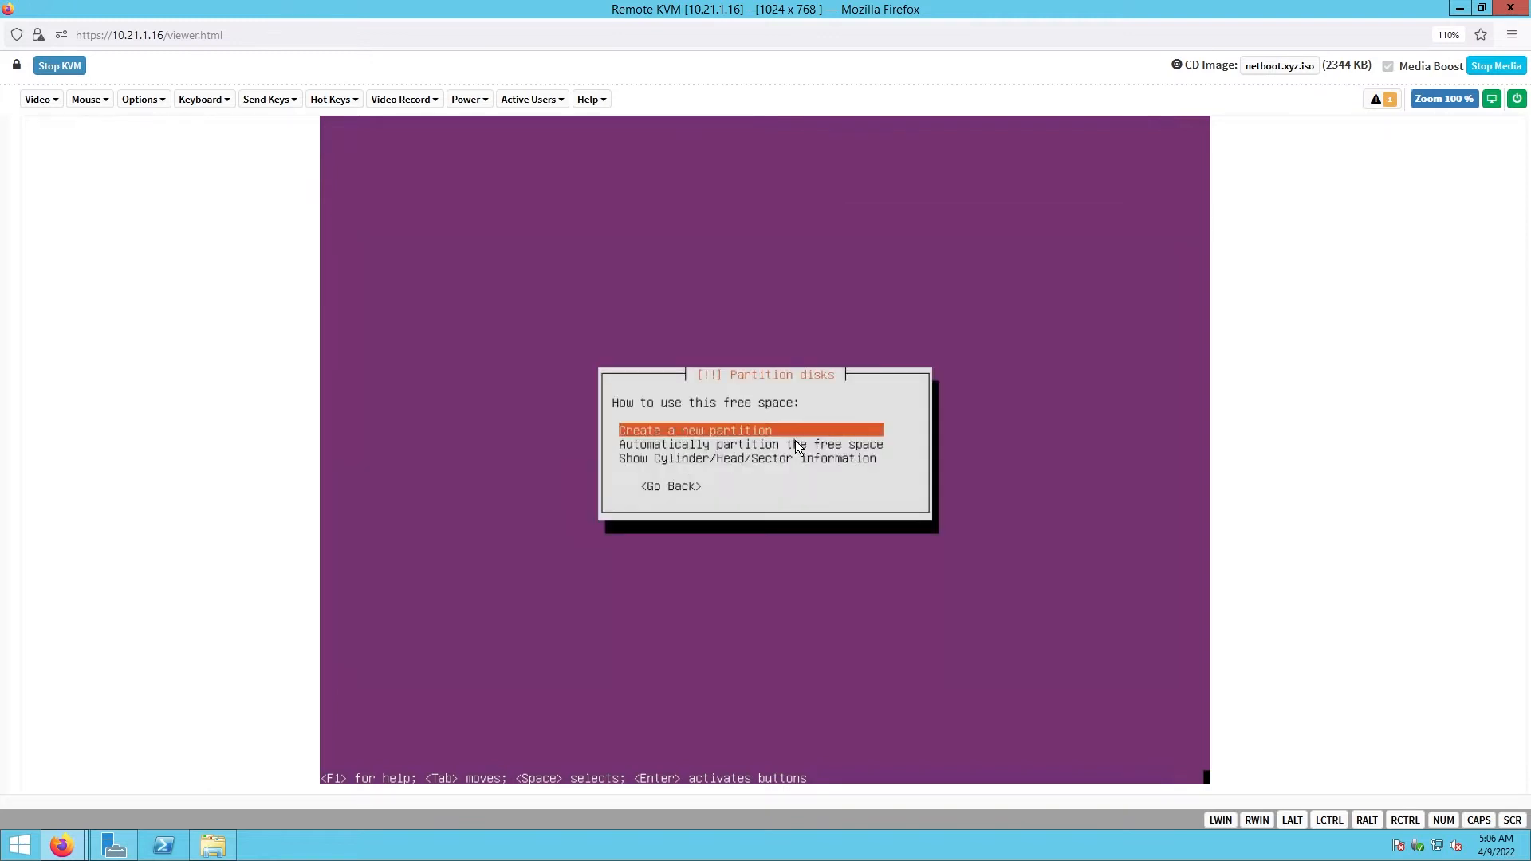
pyautogui.press('Return')
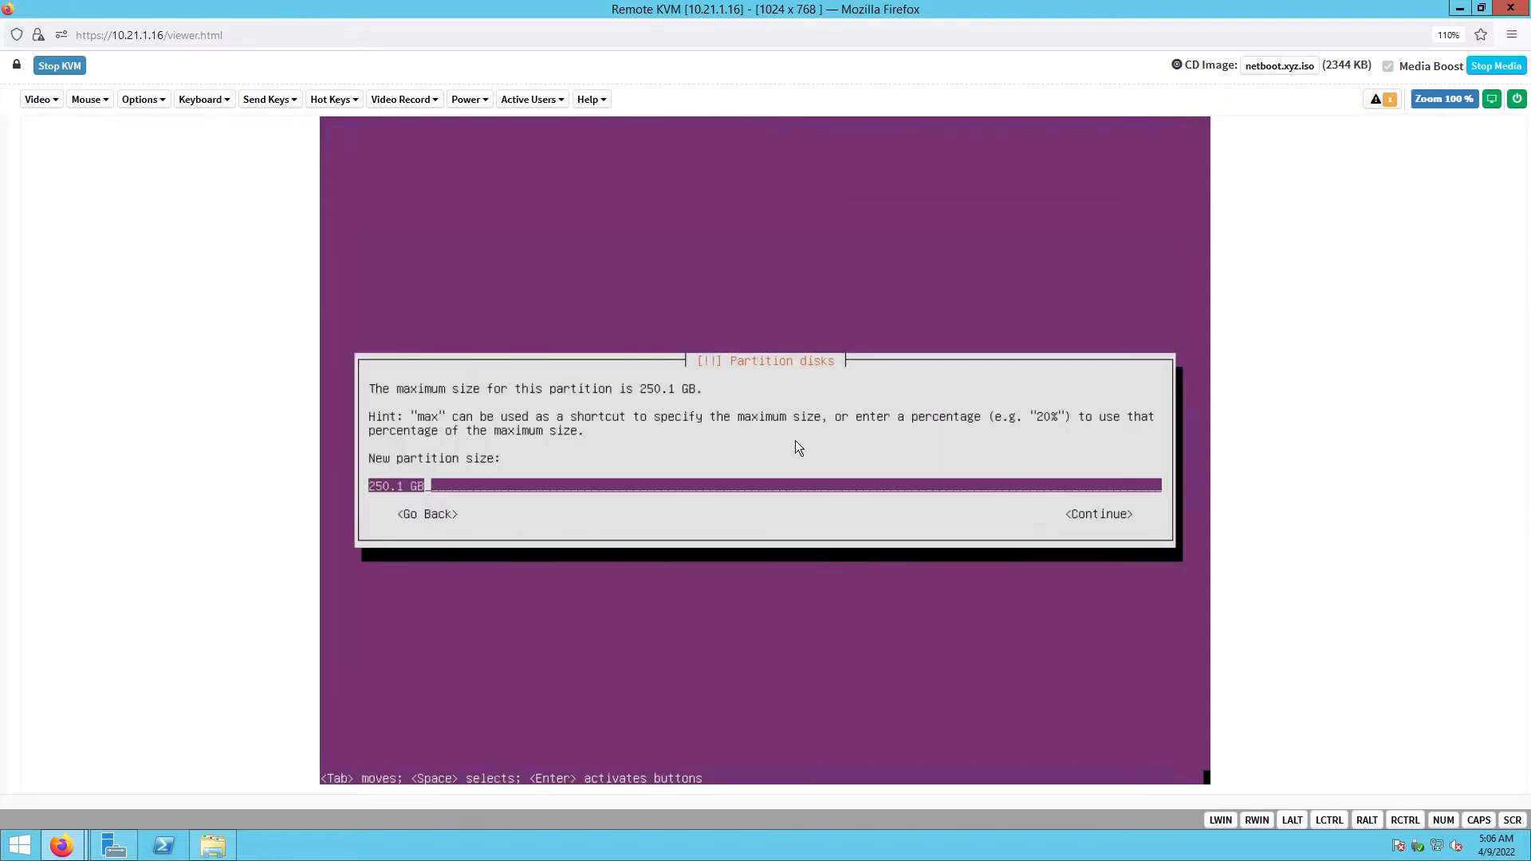
pyautogui.press('BackSpace')
pyautogui.press('BackSpace')
pyautogui.press('BackSpace')
pyautogui.press('BackSpace')
pyautogui.press('BackSpace')
pyautogui.press('BackSpace')
pyautogui.press('BackSpace')
pyautogui.press('BackSpace')
pyautogui.write('1M')
pyautogui.press('Tab')
pyautogui.press('Return')
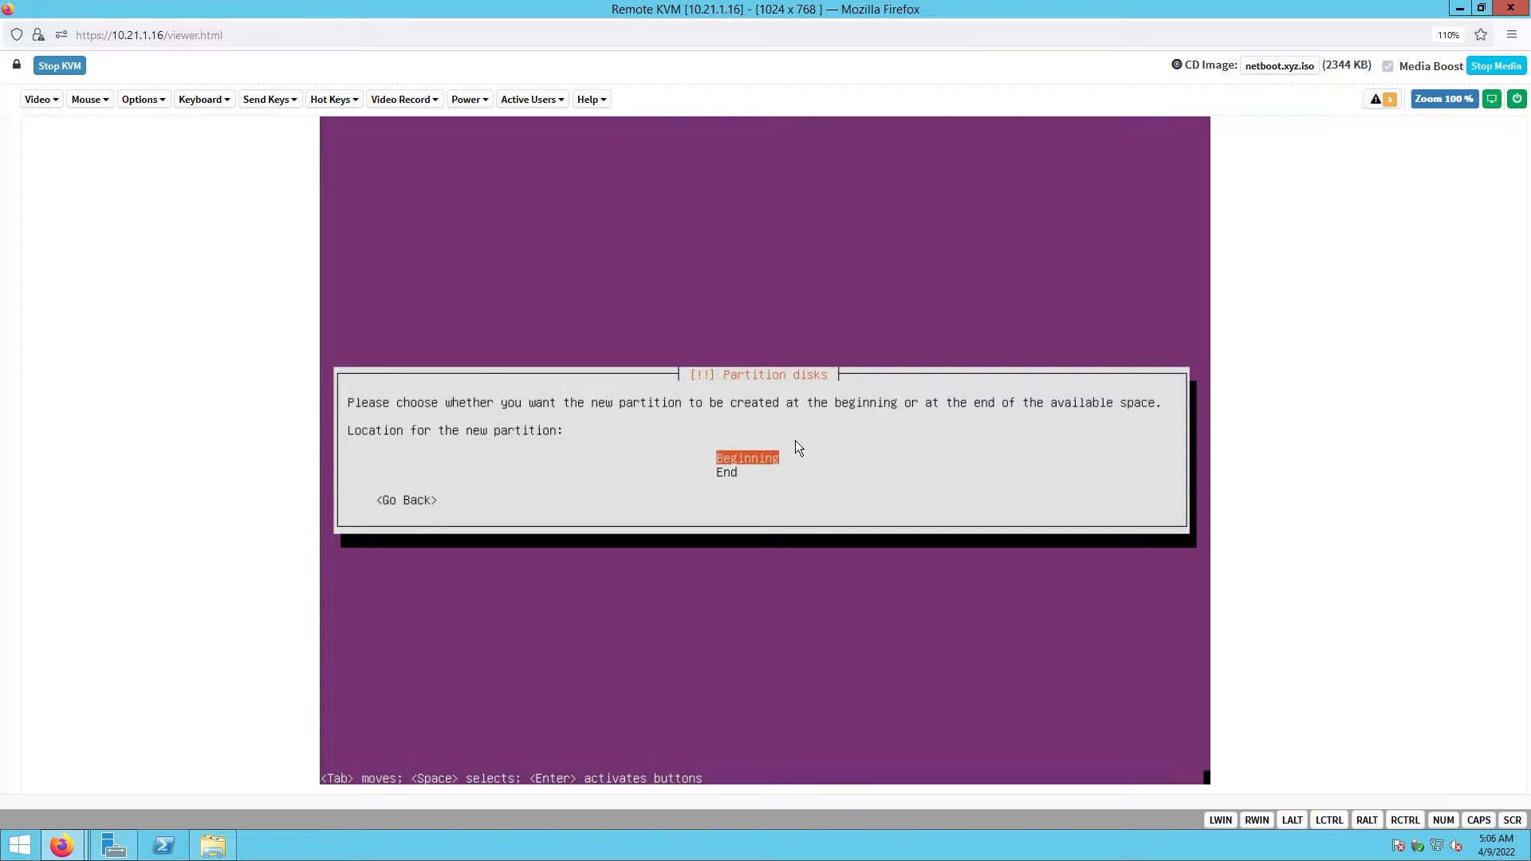
pyautogui.press('Return')
# - Set the new partition's use to Reserved BIOS boot area and finish its setup
pyautogui.press('Down')
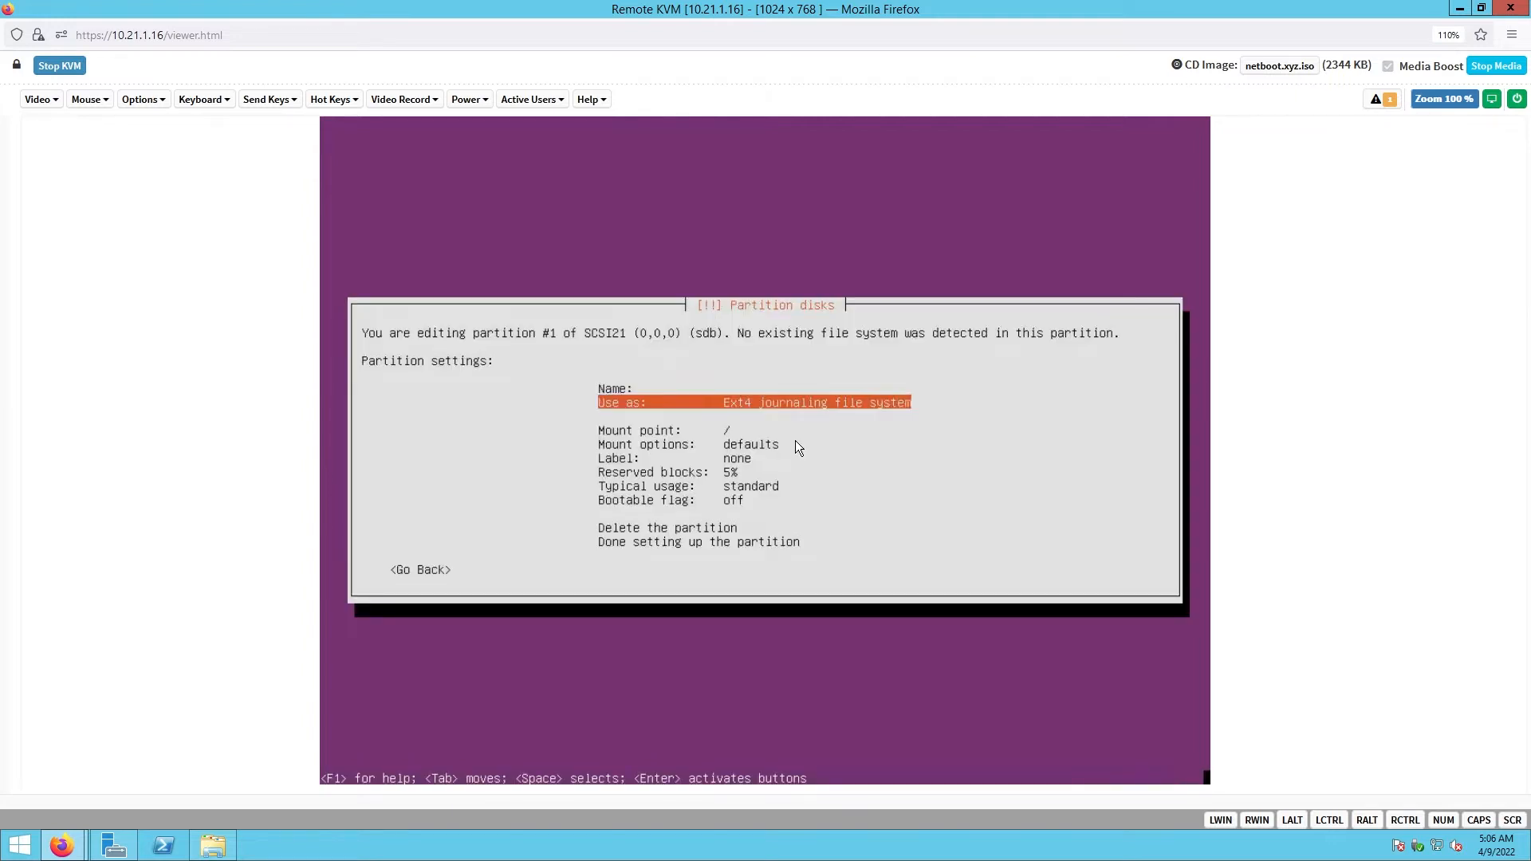
pyautogui.press('Return')
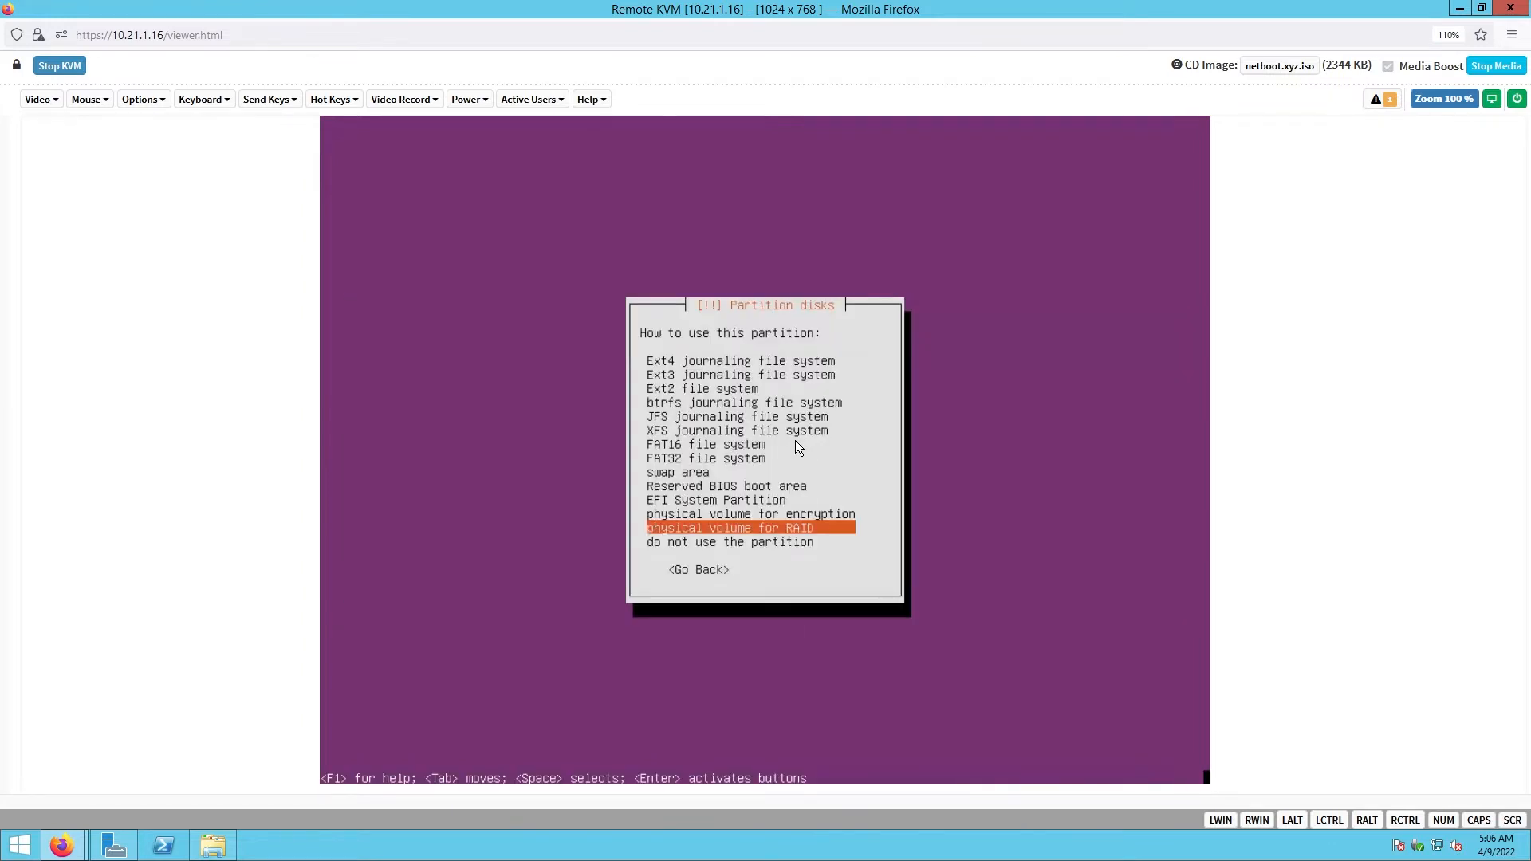
pyautogui.press('Up')
pyautogui.press('Up')
pyautogui.press('Up')
pyautogui.press('Up')
pyautogui.press('Up')
pyautogui.press('Up')
pyautogui.press('Up')
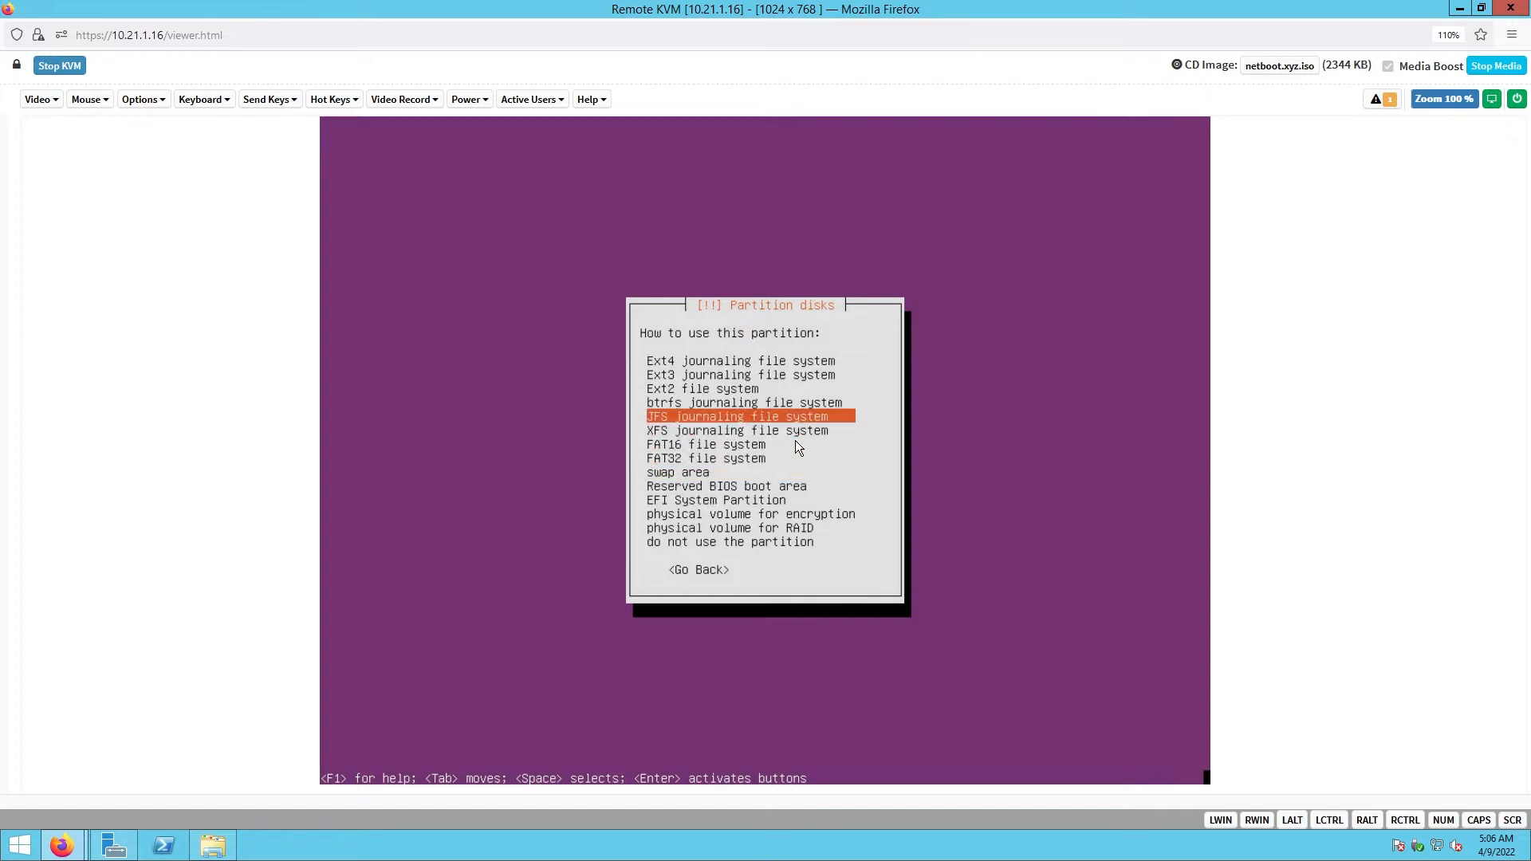
pyautogui.press('Down')
pyautogui.press('Down')
pyautogui.press('Down')
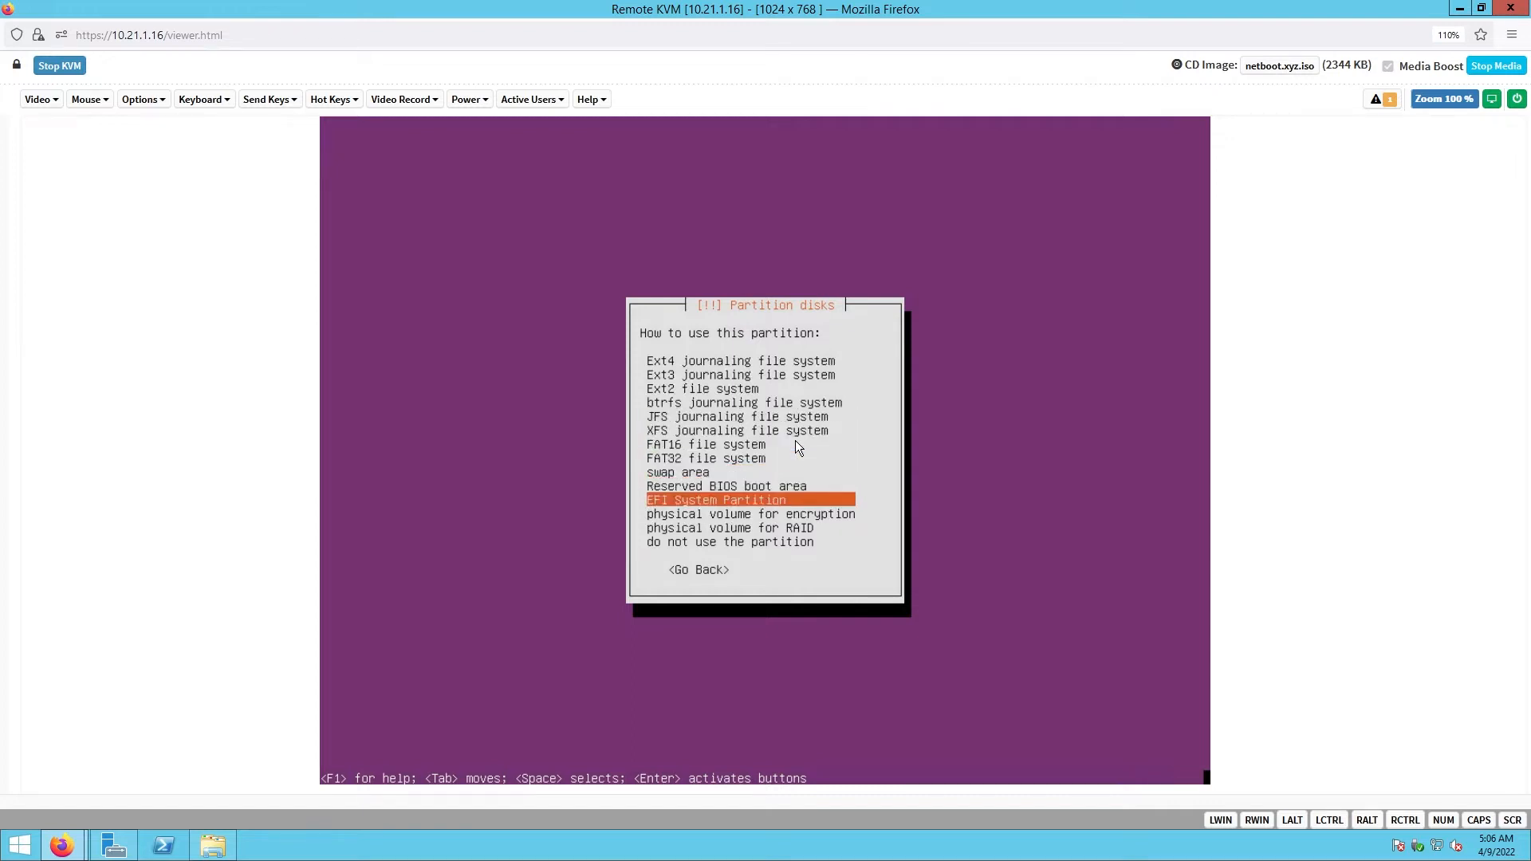
pyautogui.press('Up')
pyautogui.press('Return')
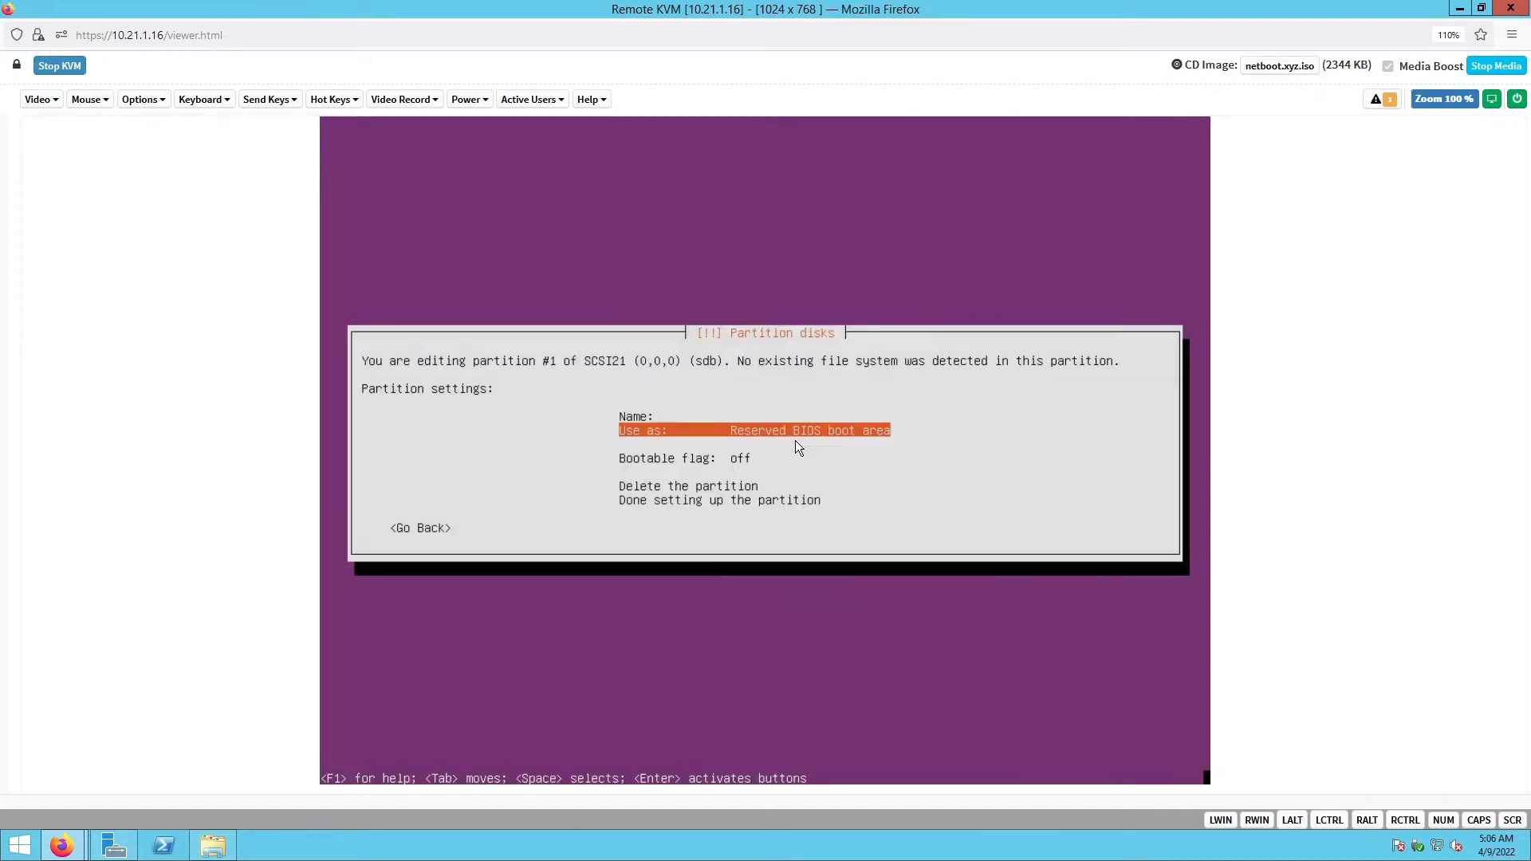
pyautogui.press('Tab')
pyautogui.press('Tab')
pyautogui.press('Down')
pyautogui.press('Down')
pyautogui.press('Down')
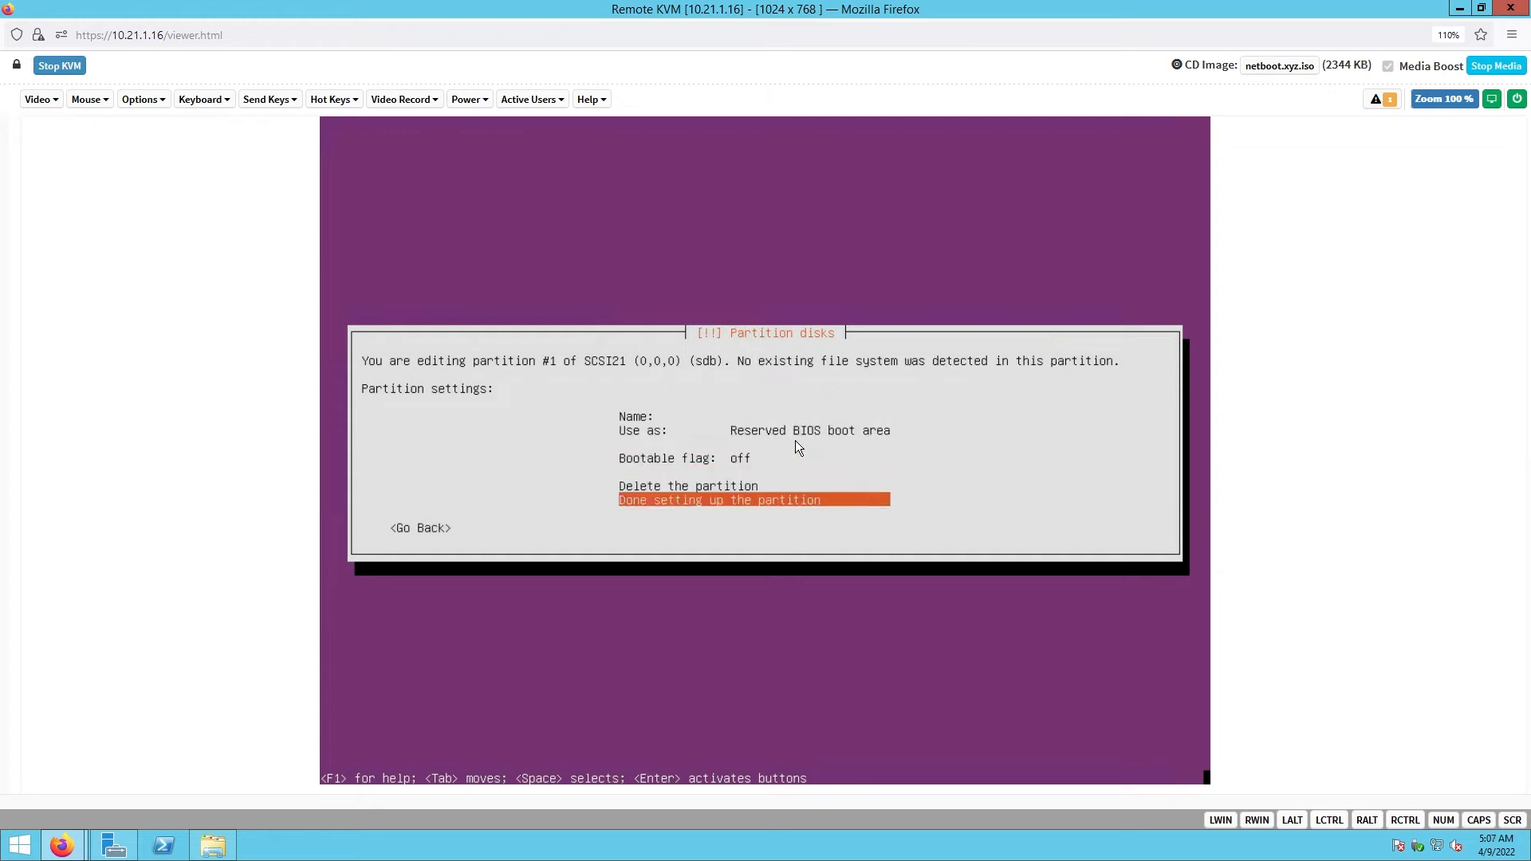
pyautogui.press('Return')
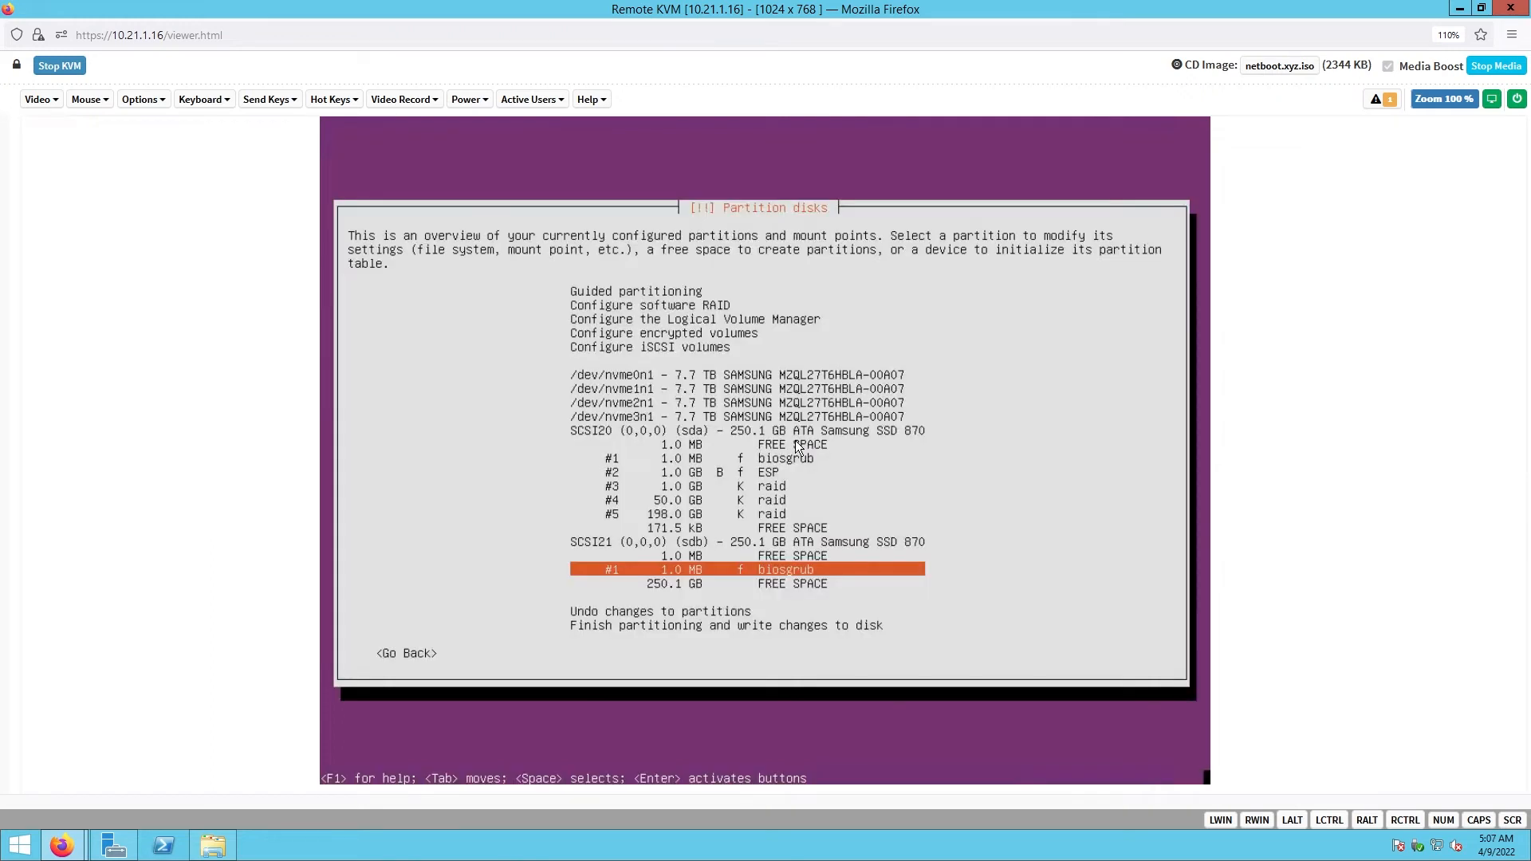
# - Create a 1G partition in sdb's remaining 250.1 GB free space
pyautogui.press('Down')
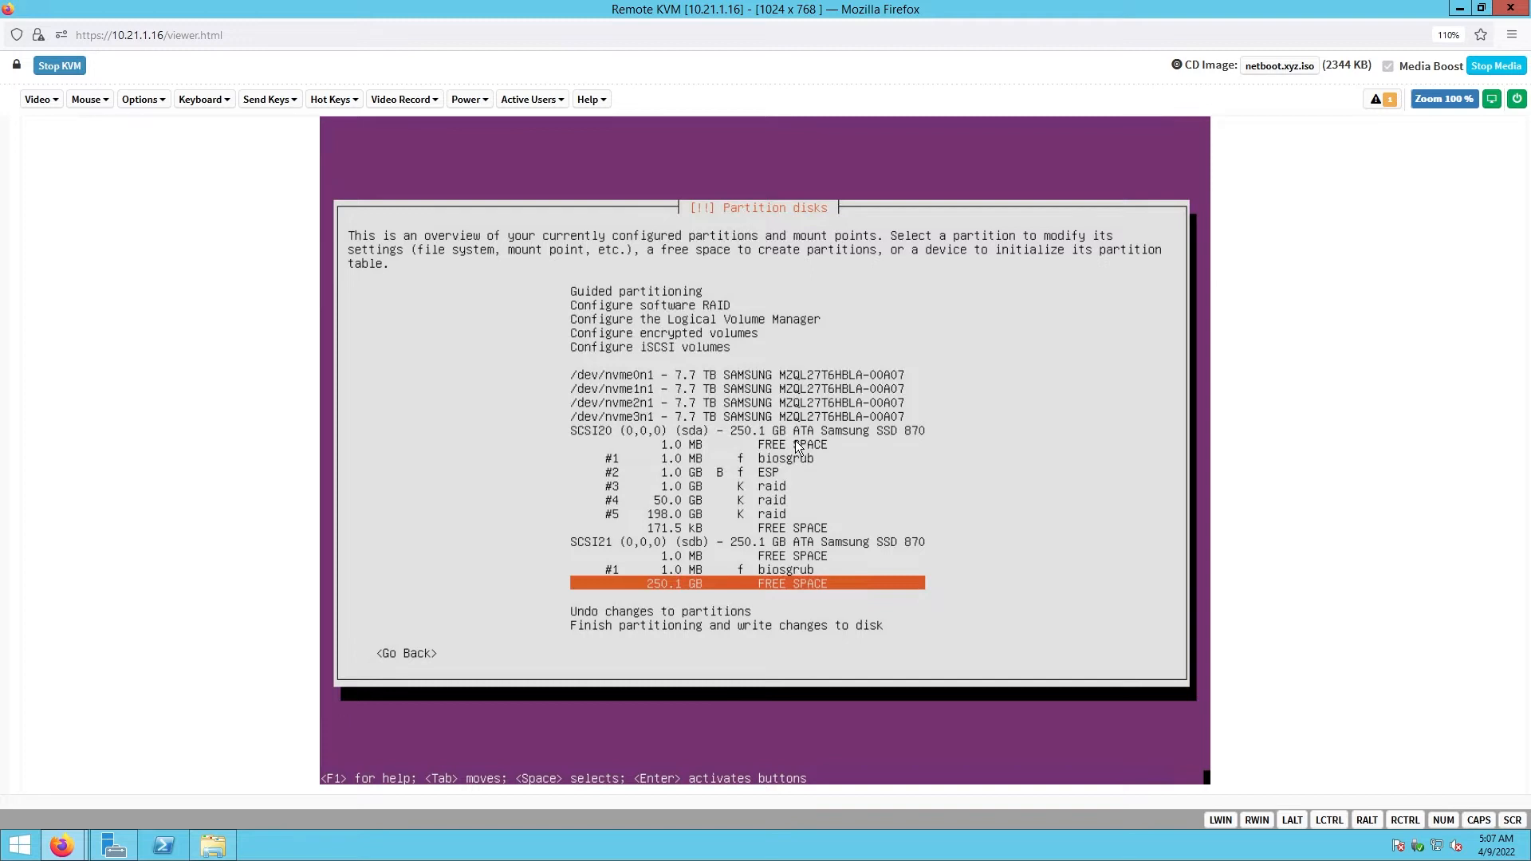
pyautogui.press('Return')
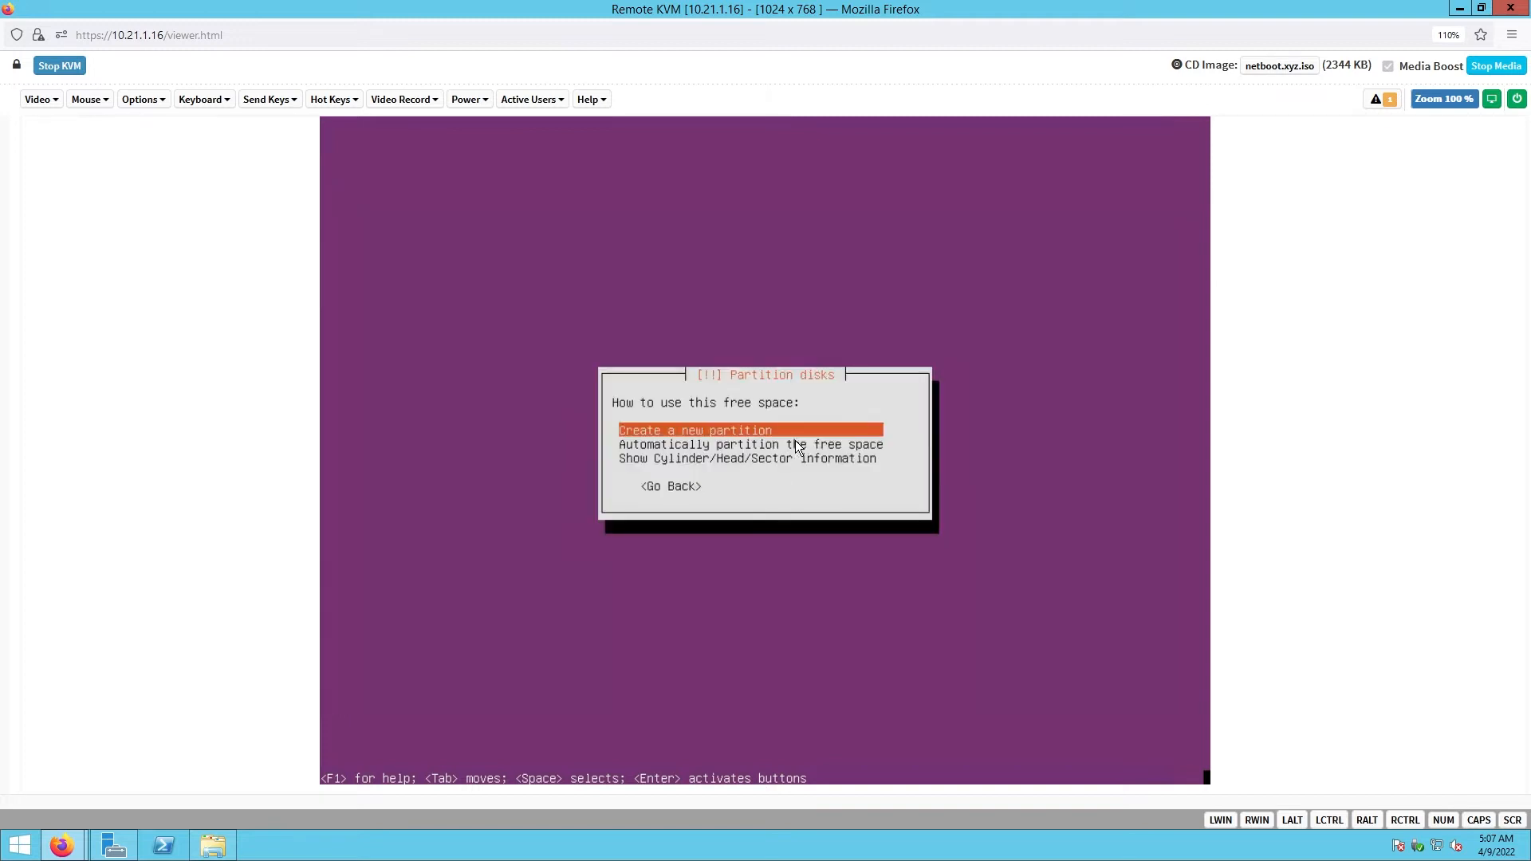
pyautogui.press('Return')
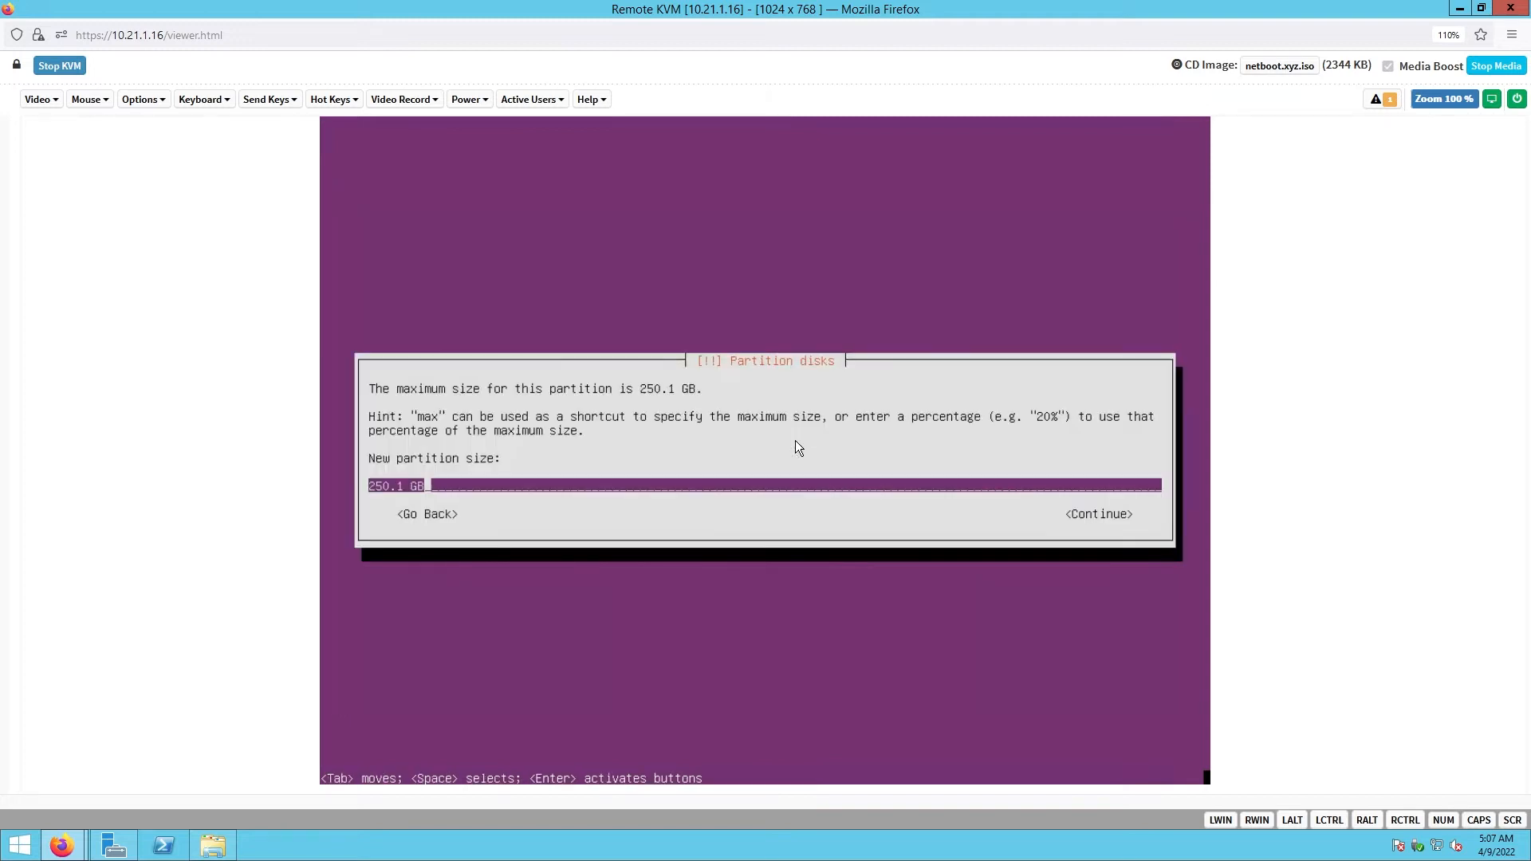
pyautogui.press('BackSpace')
pyautogui.press('BackSpace')
pyautogui.press('BackSpace')
pyautogui.press('BackSpace')
pyautogui.press('BackSpace')
pyautogui.press('BackSpace')
pyautogui.press('BackSpace')
pyautogui.press('BackSpace')
pyautogui.write('1G')
pyautogui.press('Tab')
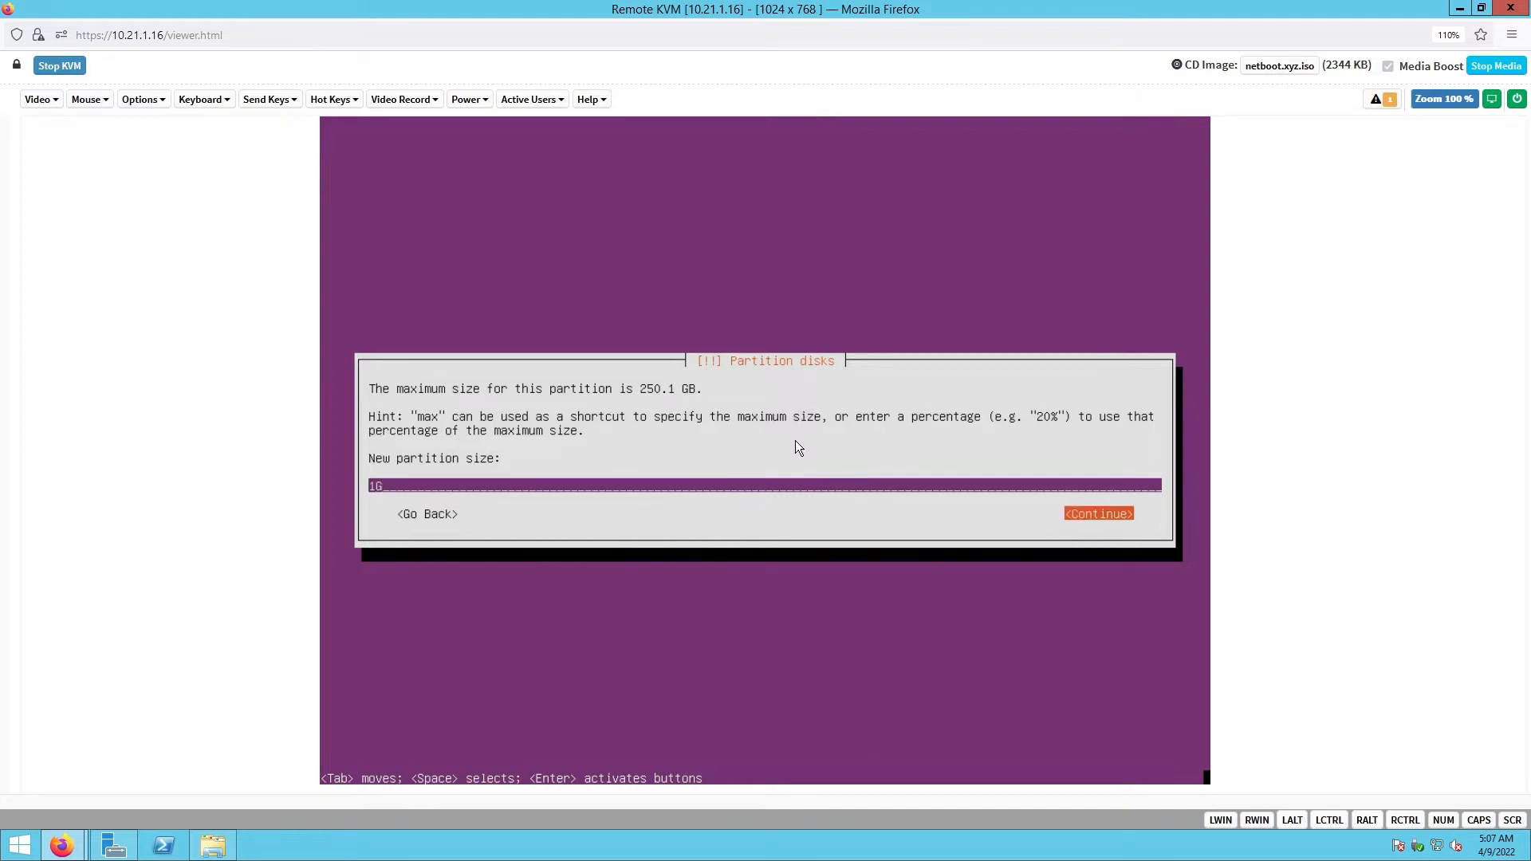
pyautogui.press('Return')
pyautogui.press('Return')
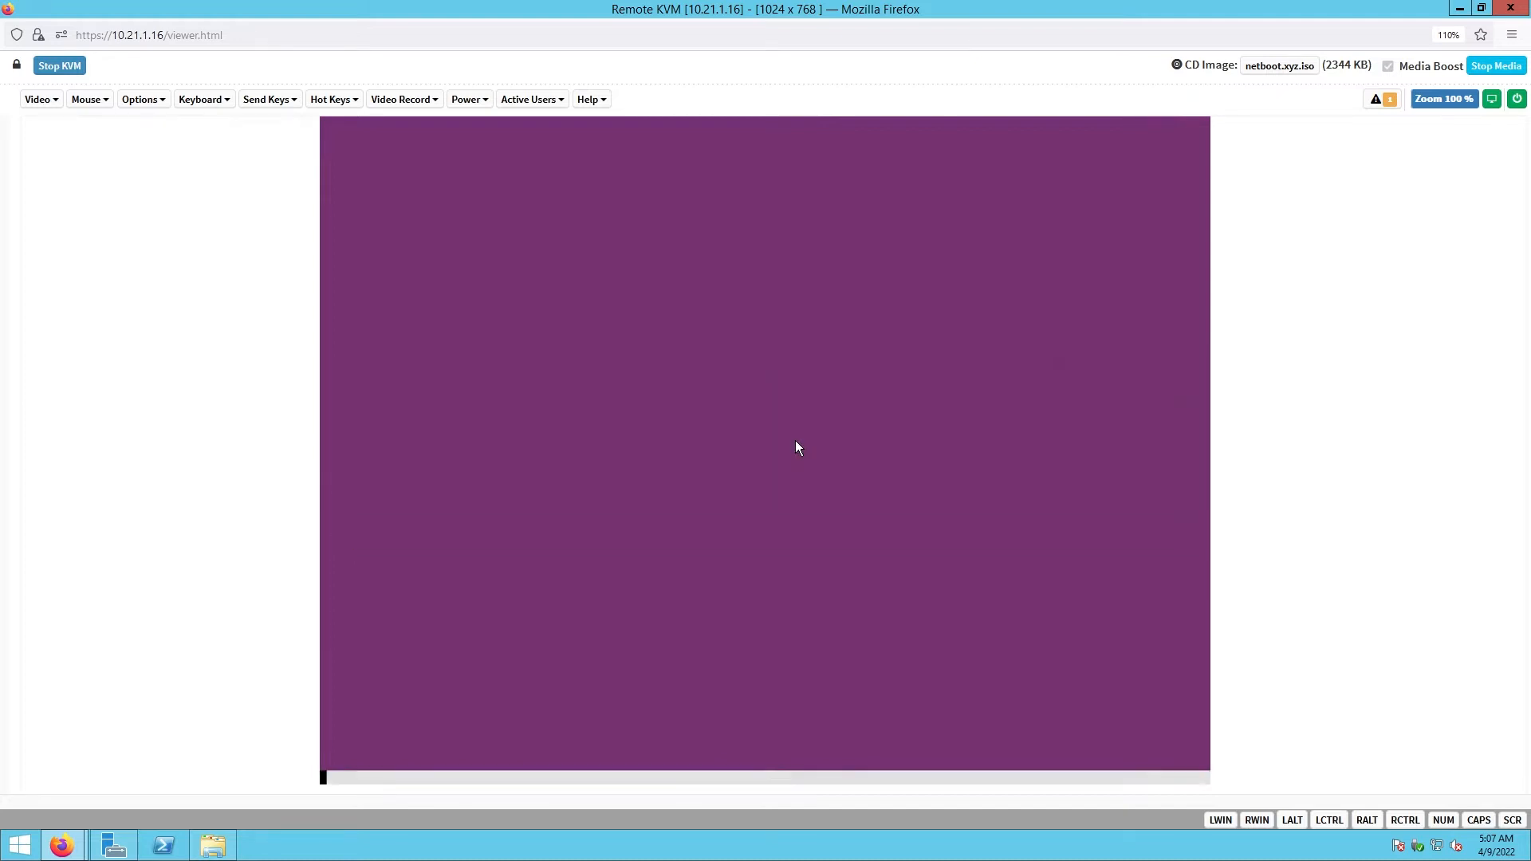
# - Use the 1G partition as an EFI System Partition and finish its setup
pyautogui.press('Down')
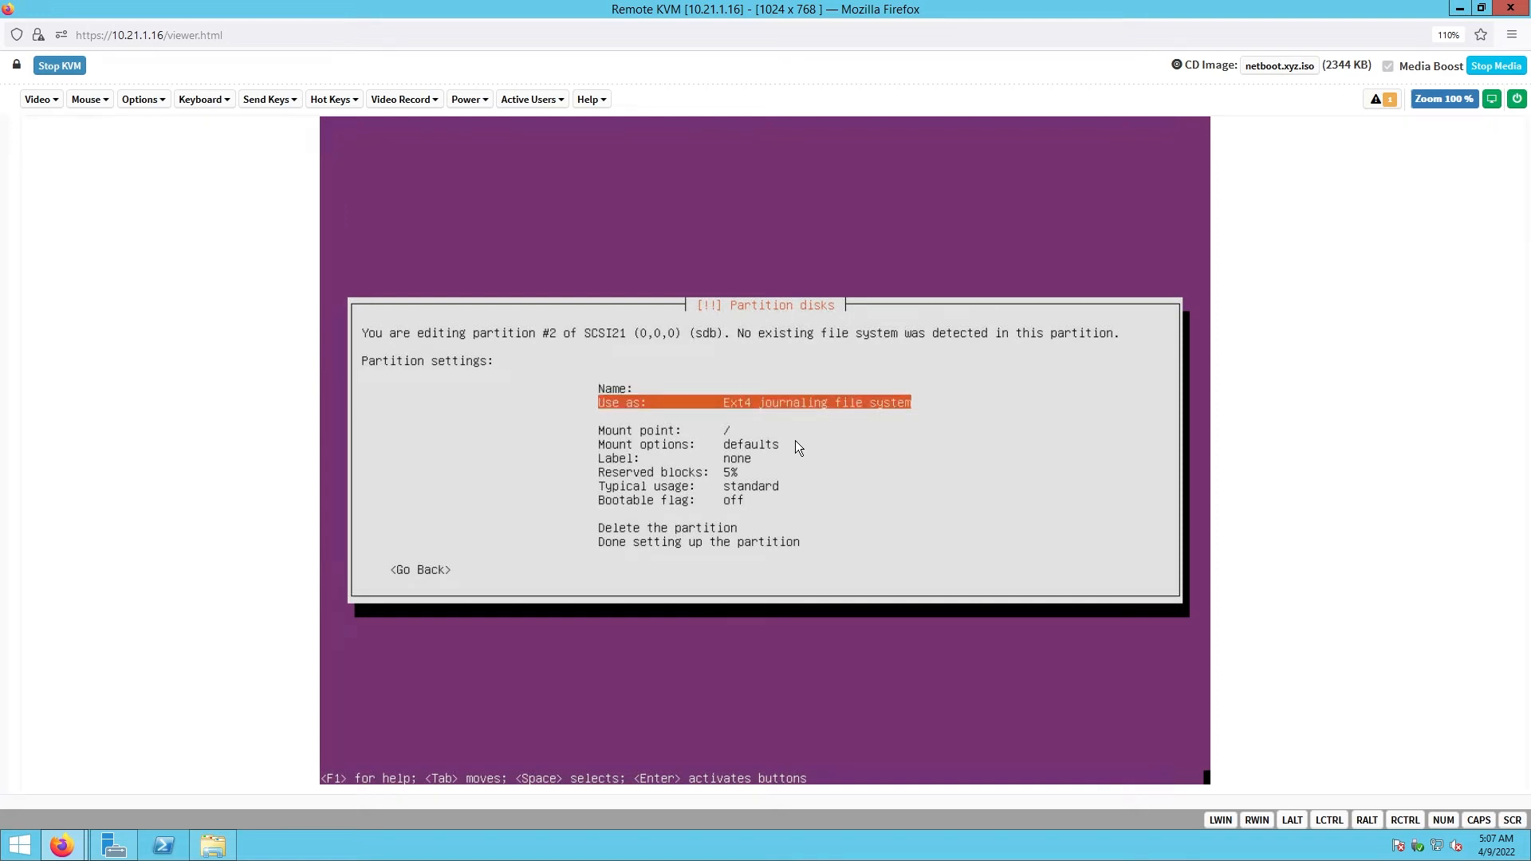
pyautogui.press('Return')
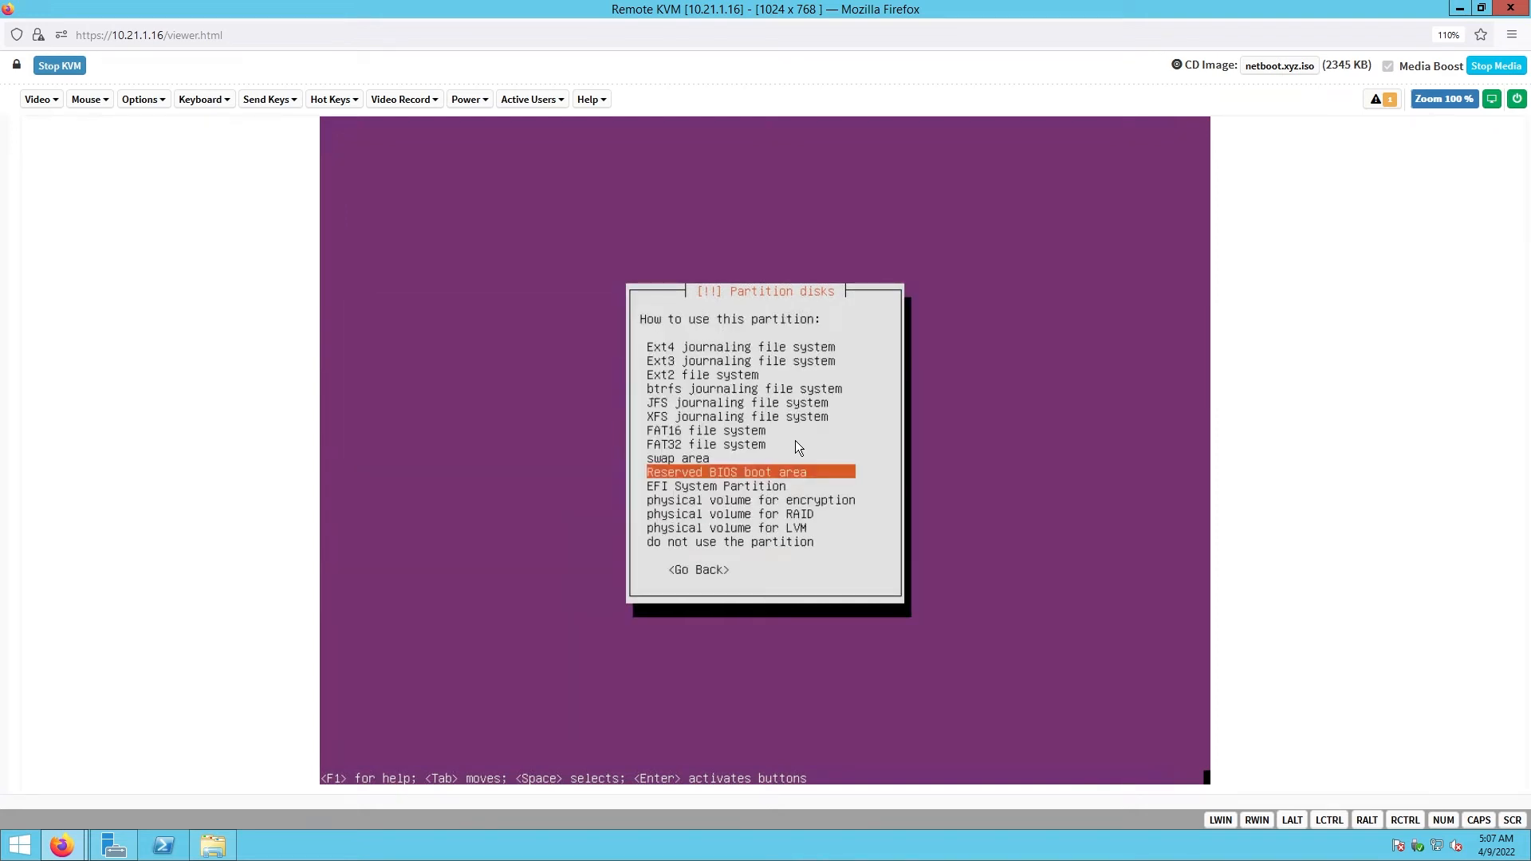
pyautogui.press('Down')
pyautogui.press('Return')
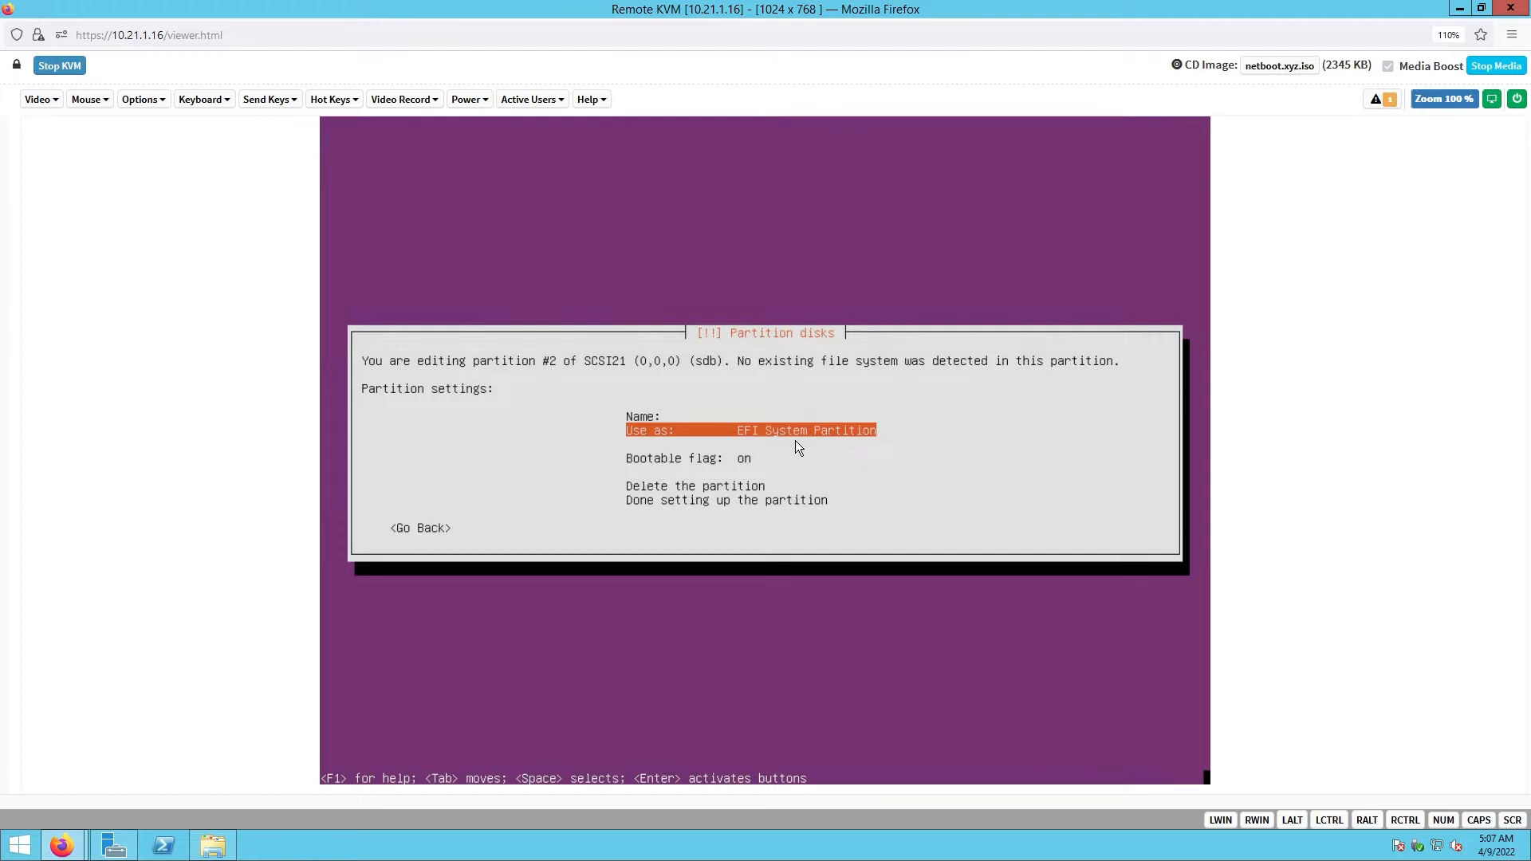
pyautogui.press('Down')
pyautogui.press('Down')
pyautogui.press('Down')
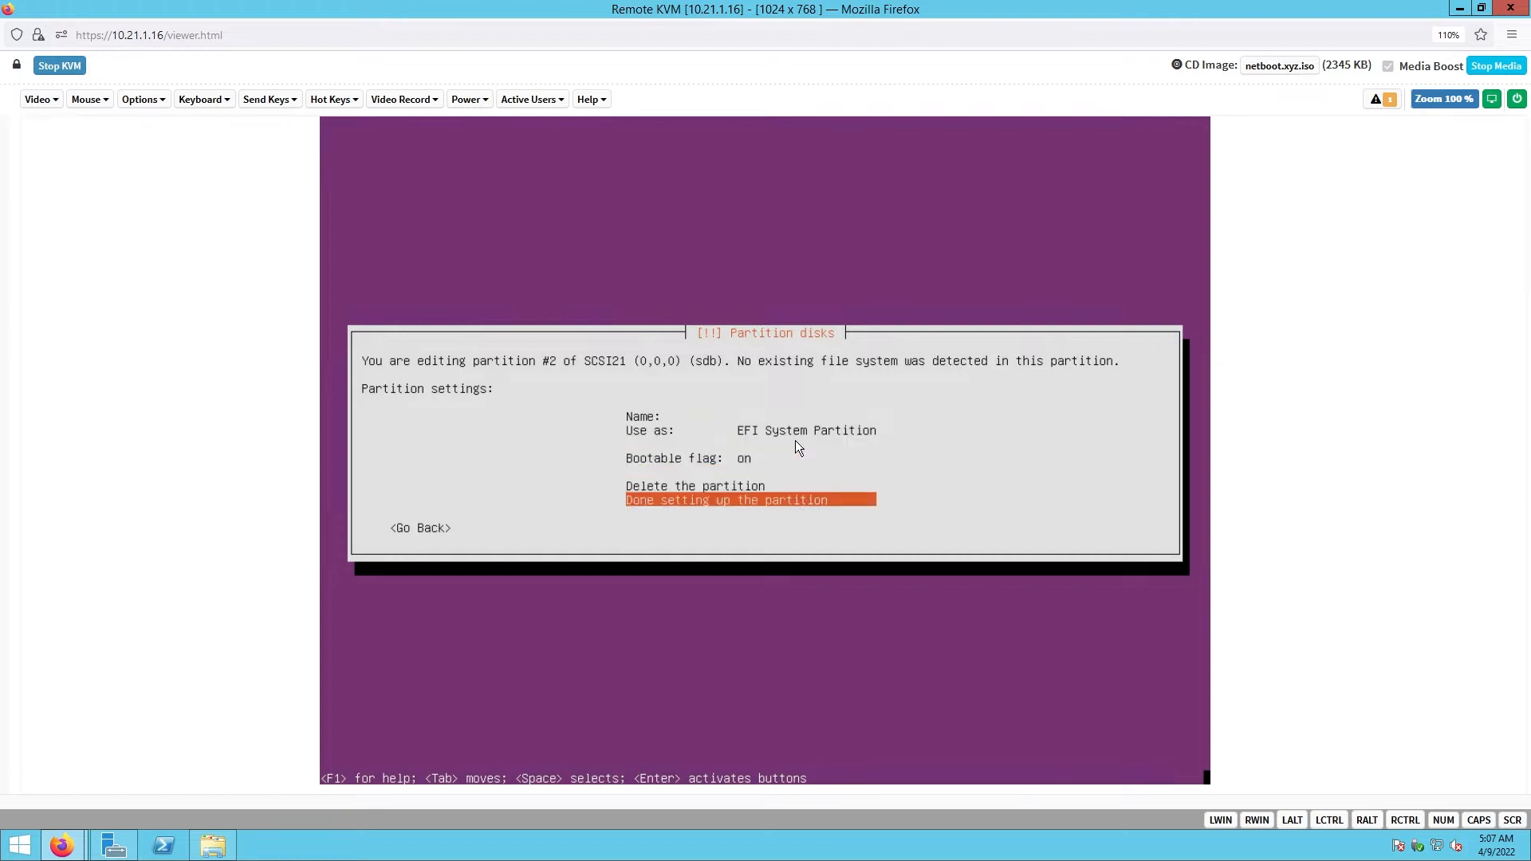
pyautogui.press('Return')
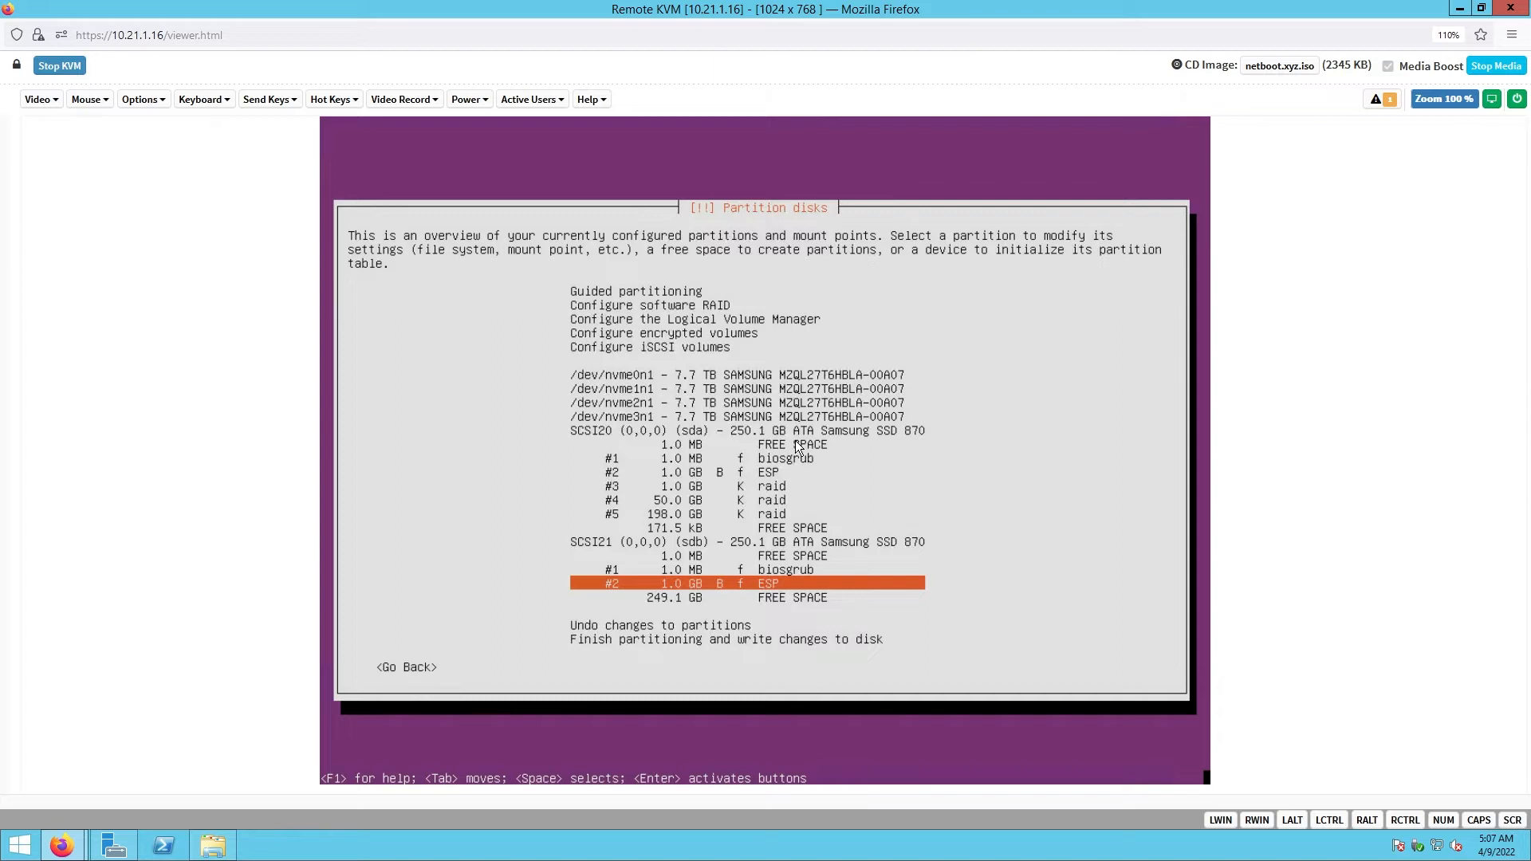
pyautogui.press('Down')
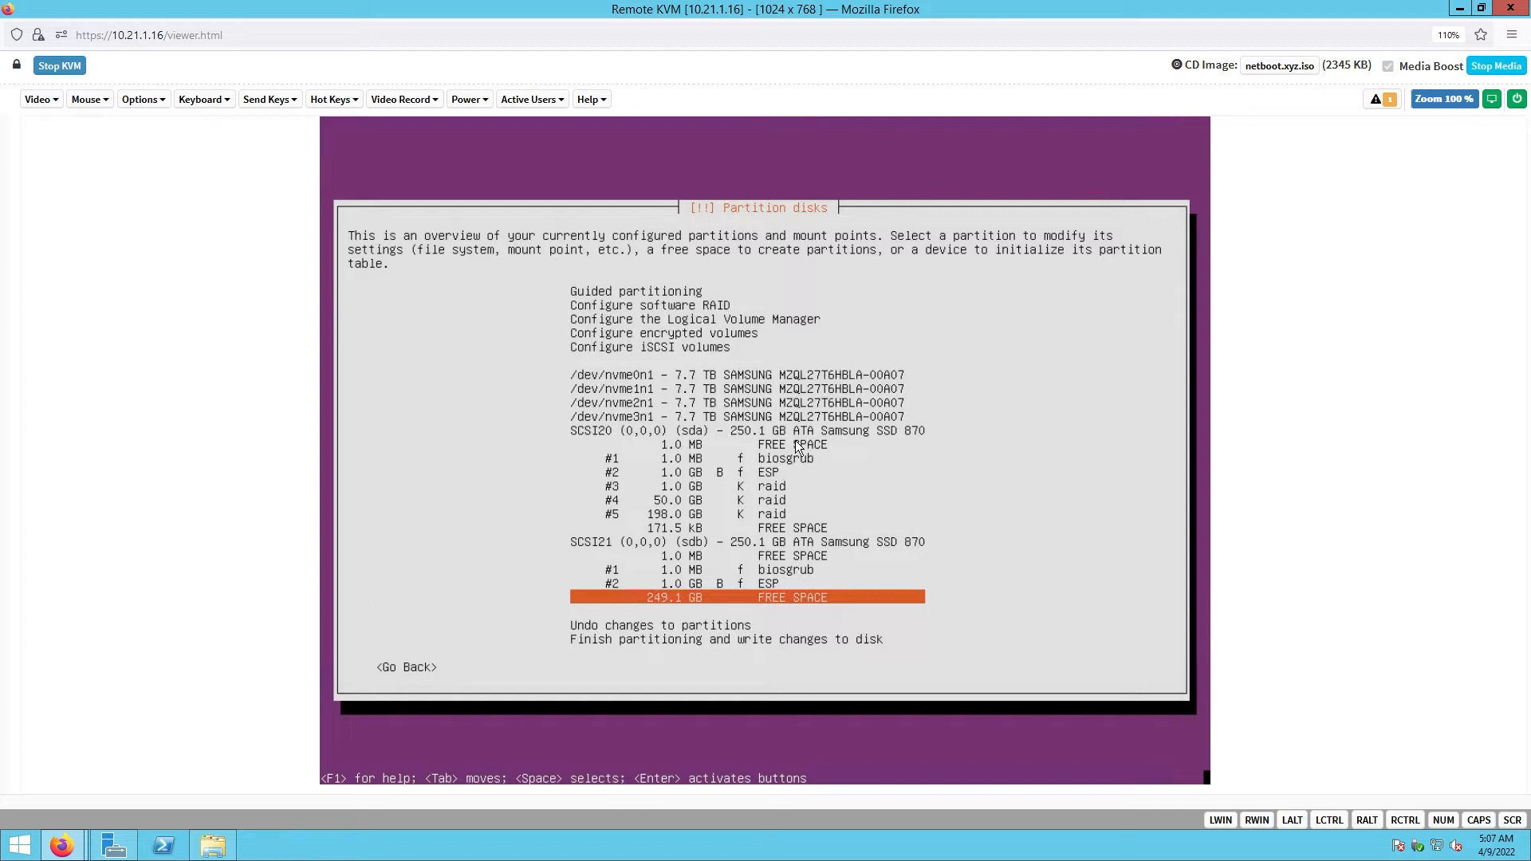
pyautogui.press('Return')
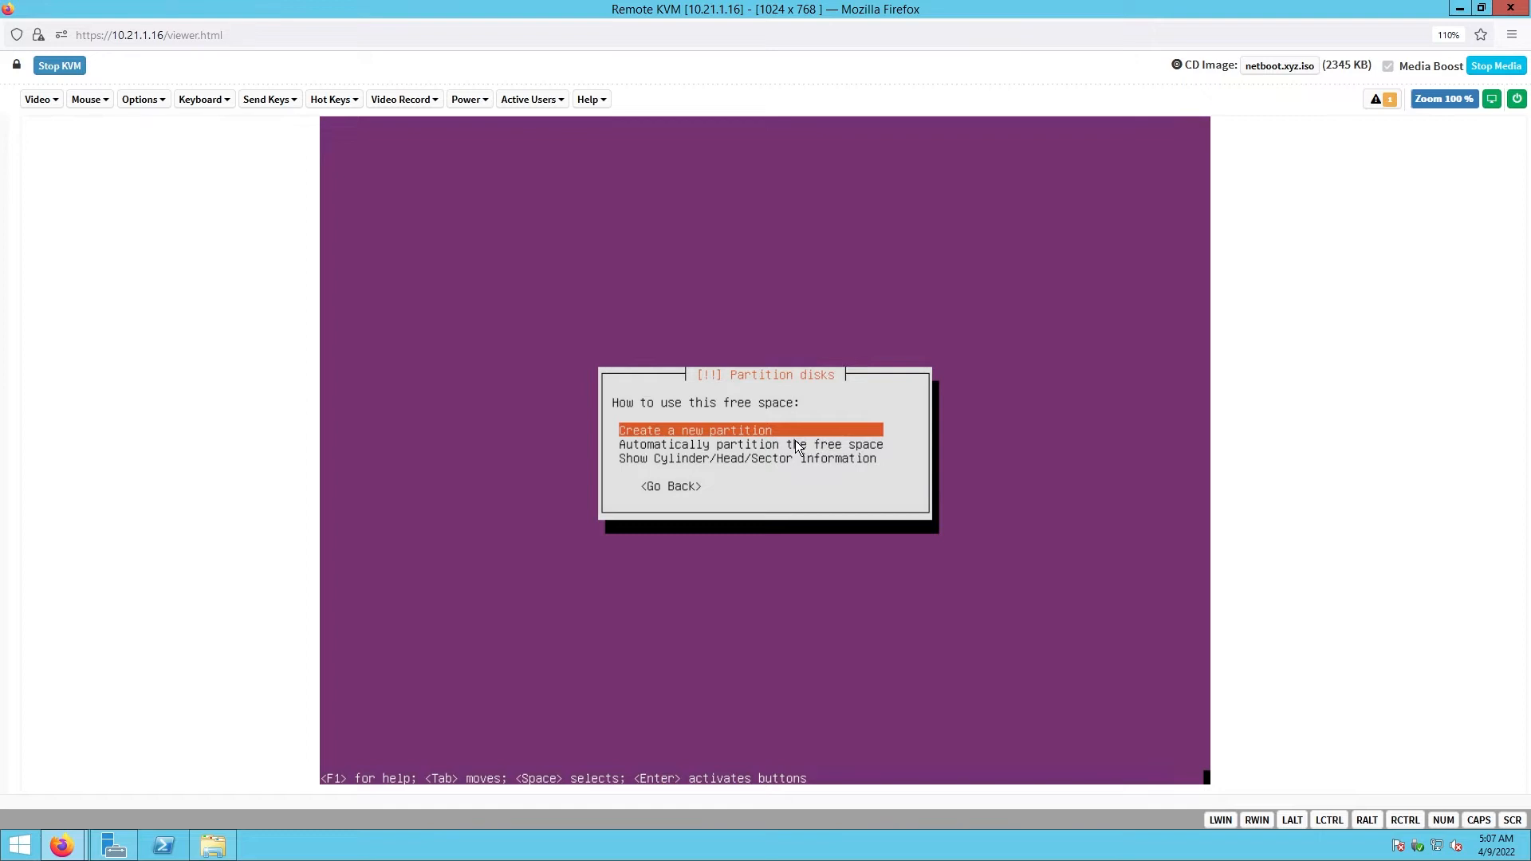
# - Create a 1024M partition at the beginning of sdb's 249.1 GB free space
pyautogui.press('Return')
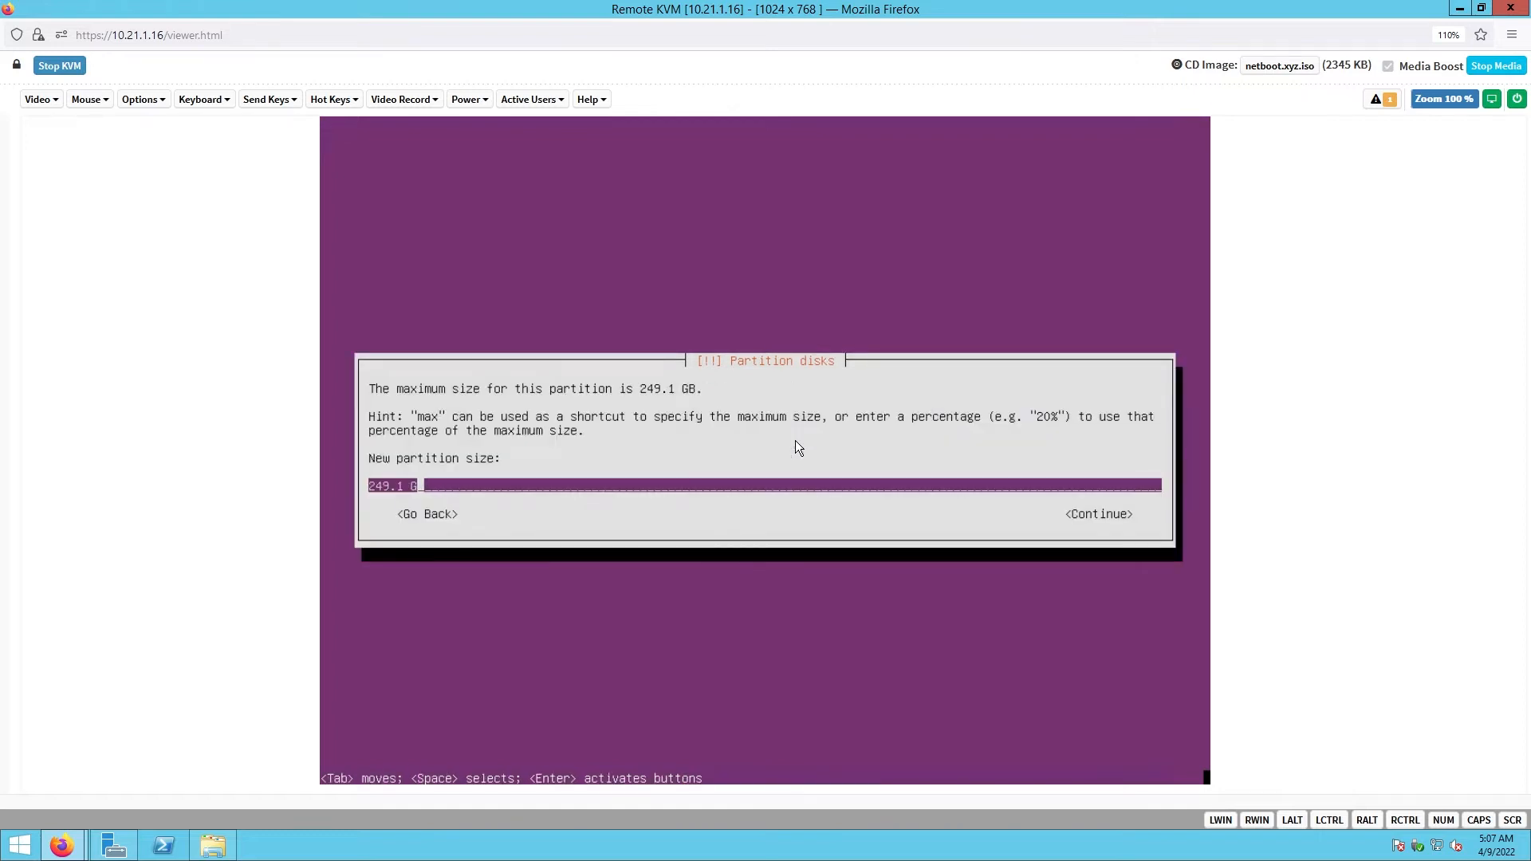
pyautogui.press('BackSpace')
pyautogui.write('1024M')
pyautogui.press('Tab')
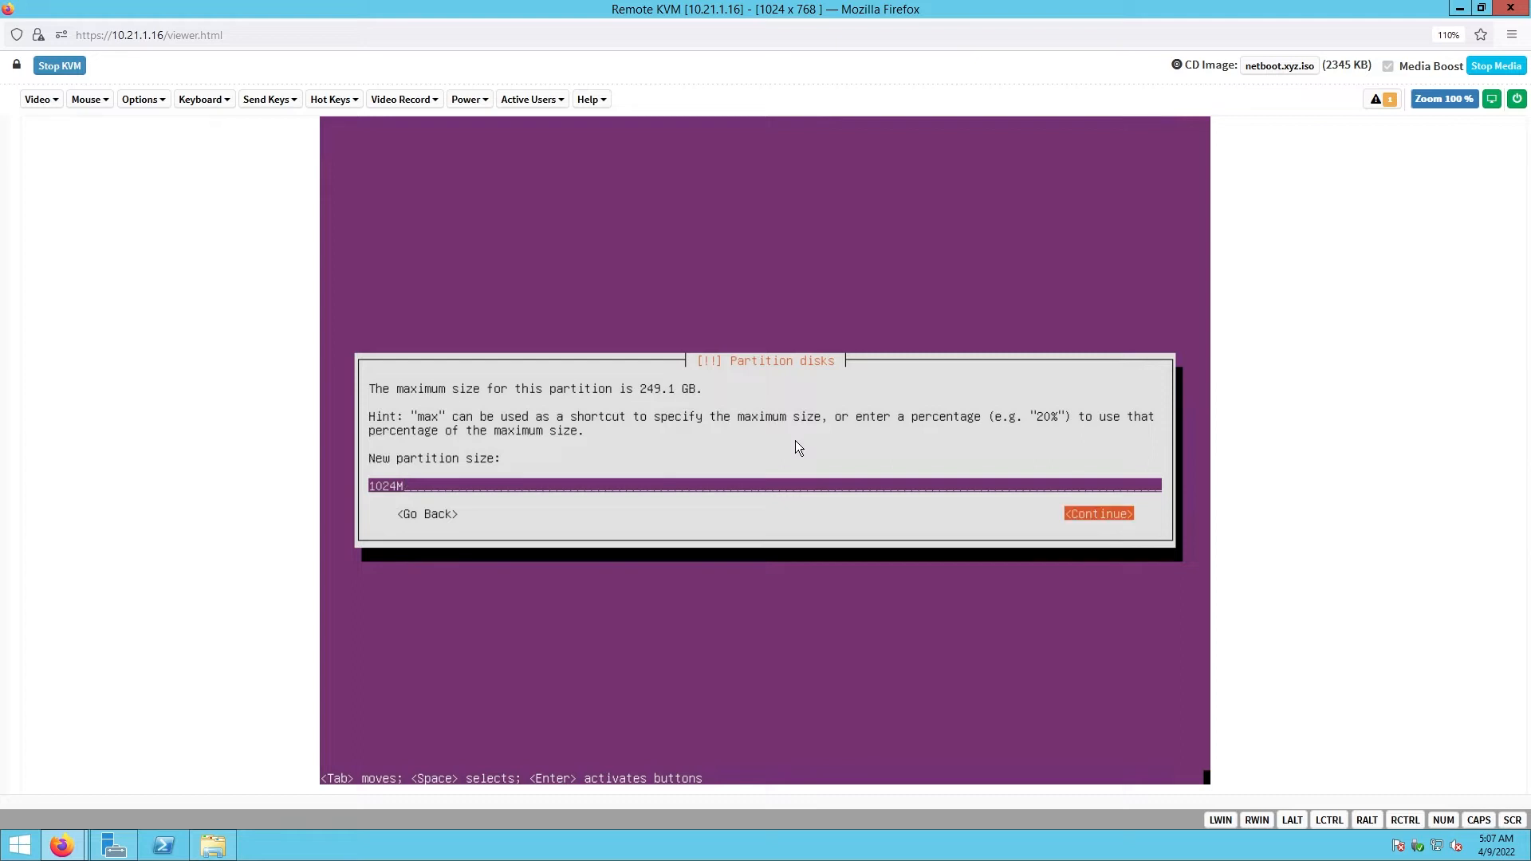
pyautogui.press('Return')
pyautogui.press('Return')
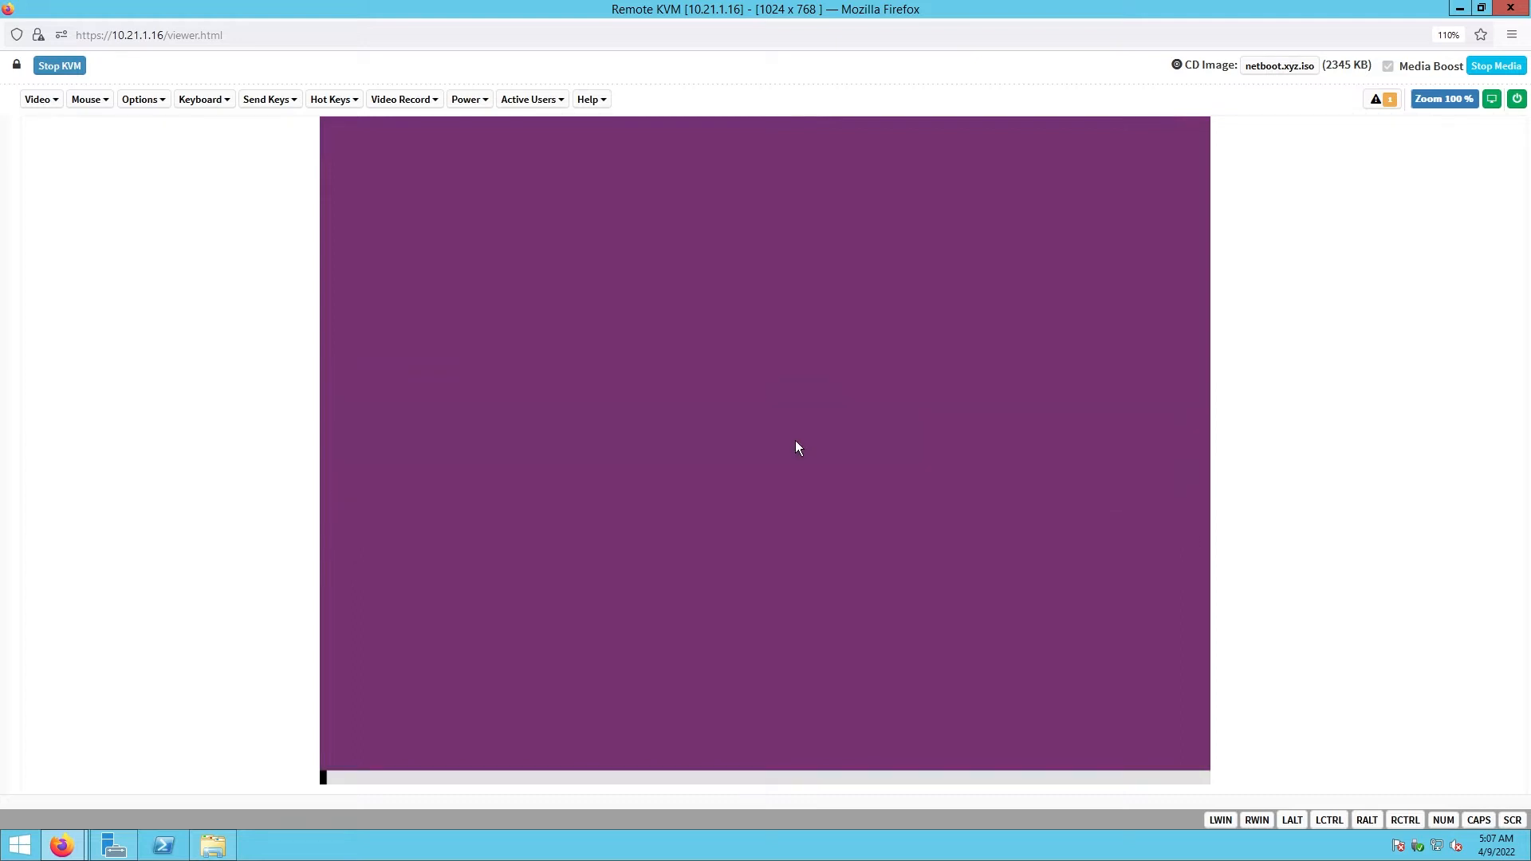
pyautogui.press('Down')
pyautogui.press('Return')
# - Set partition #3 to physical volume for RAID and finish its setup
pyautogui.press('Down')
pyautogui.press('Down')
pyautogui.press('Down')
pyautogui.press('Down')
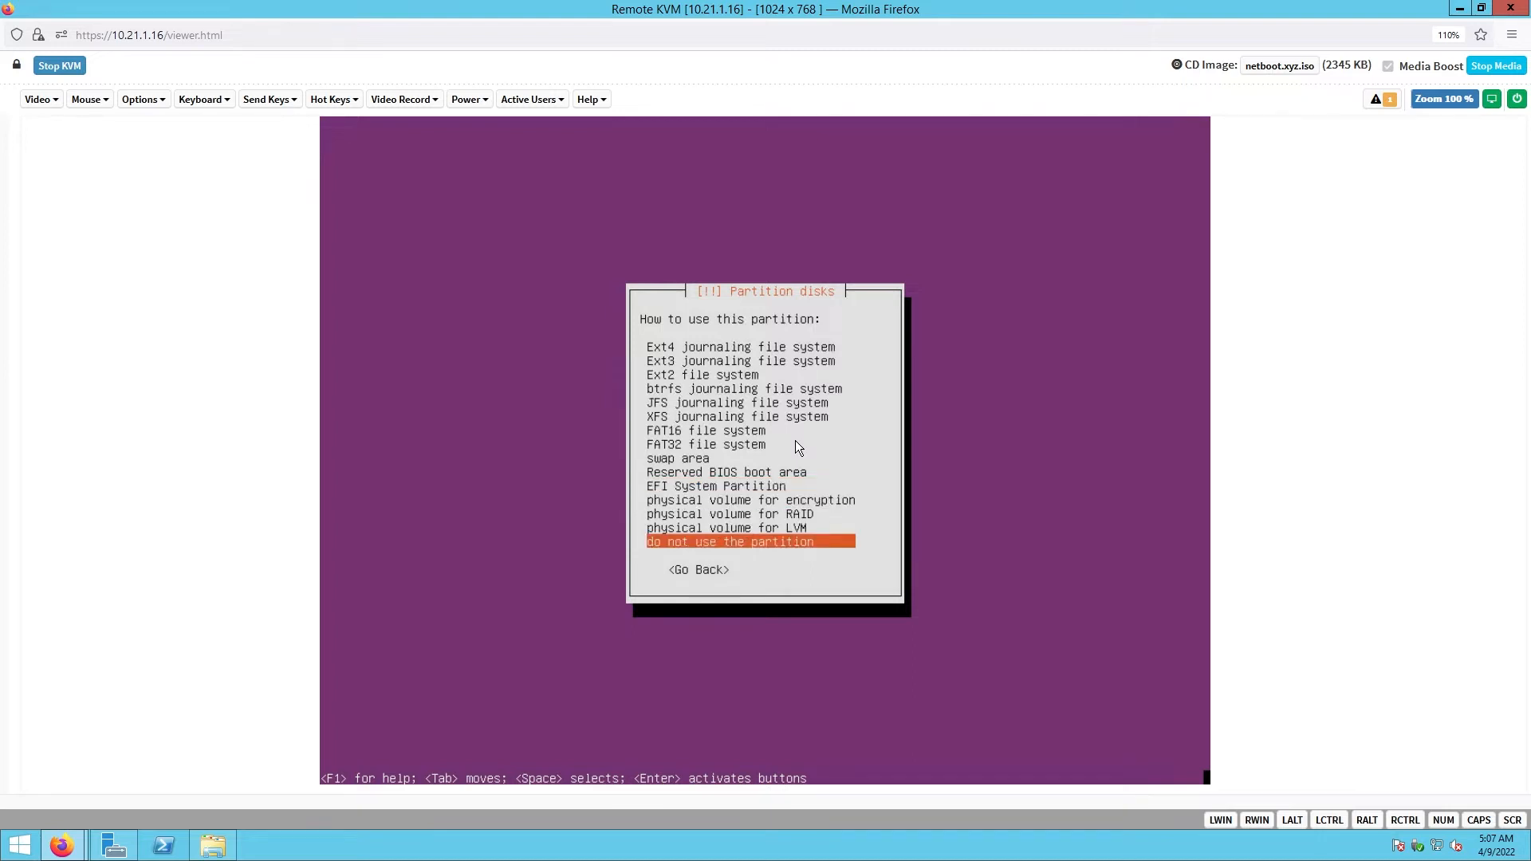
pyautogui.press('Up')
pyautogui.press('Up')
pyautogui.press('Return')
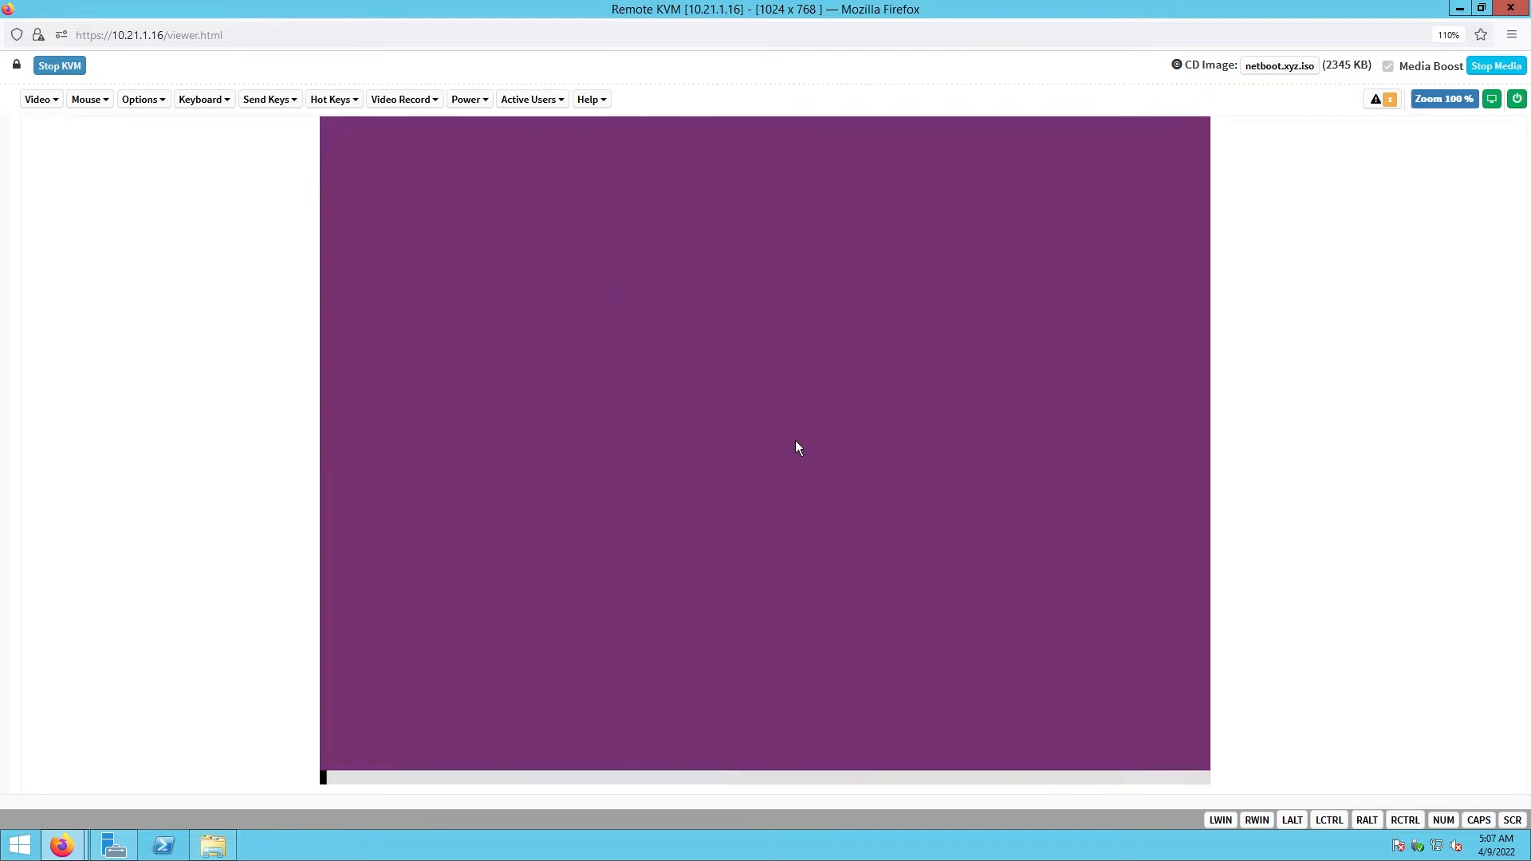
pyautogui.press('Down')
pyautogui.press('Down')
pyautogui.press('Down')
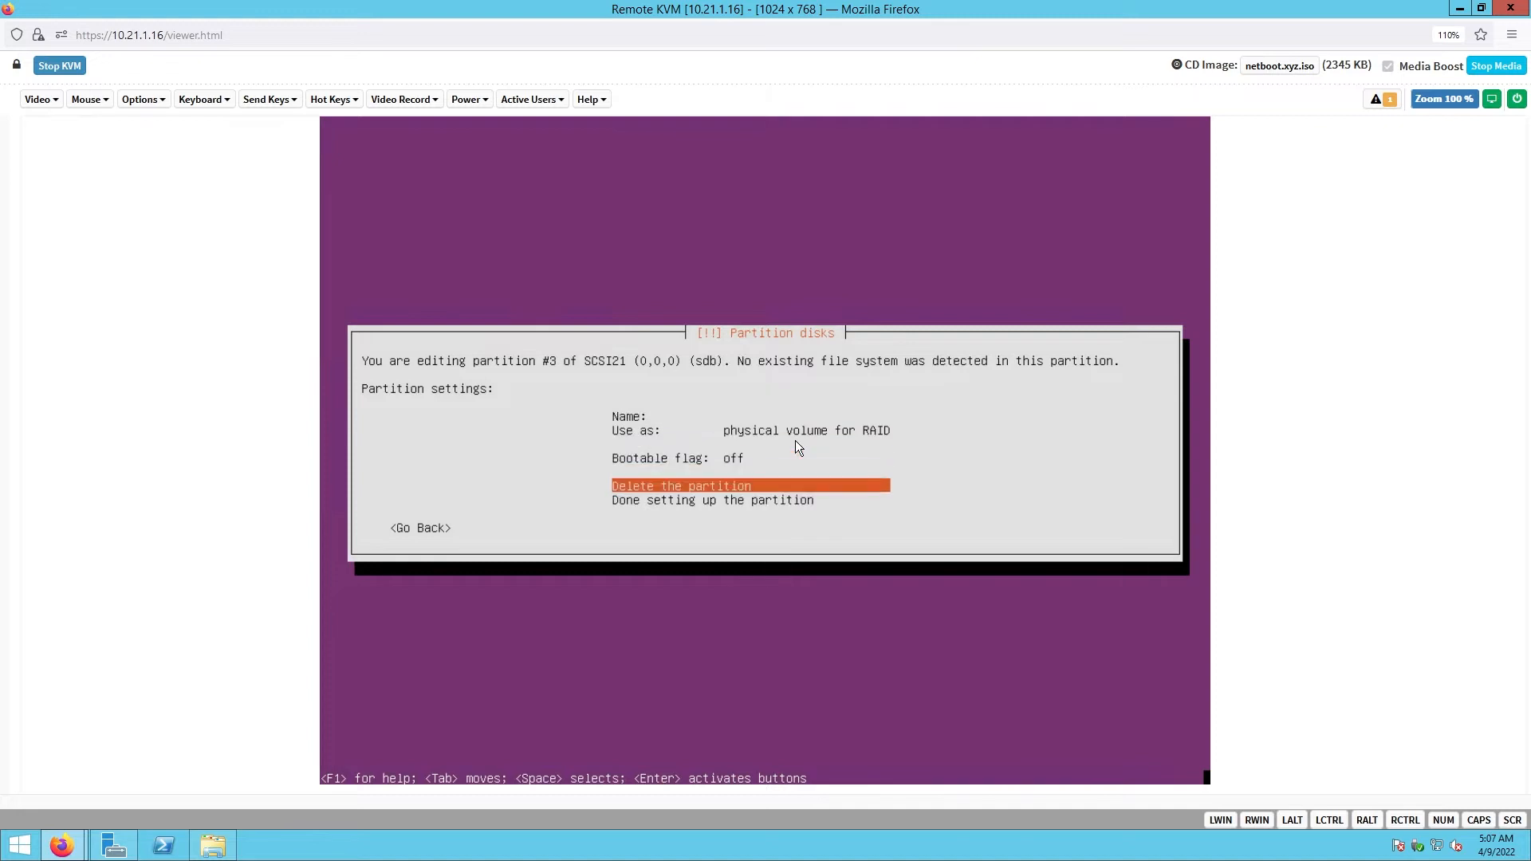
pyautogui.press('Return')
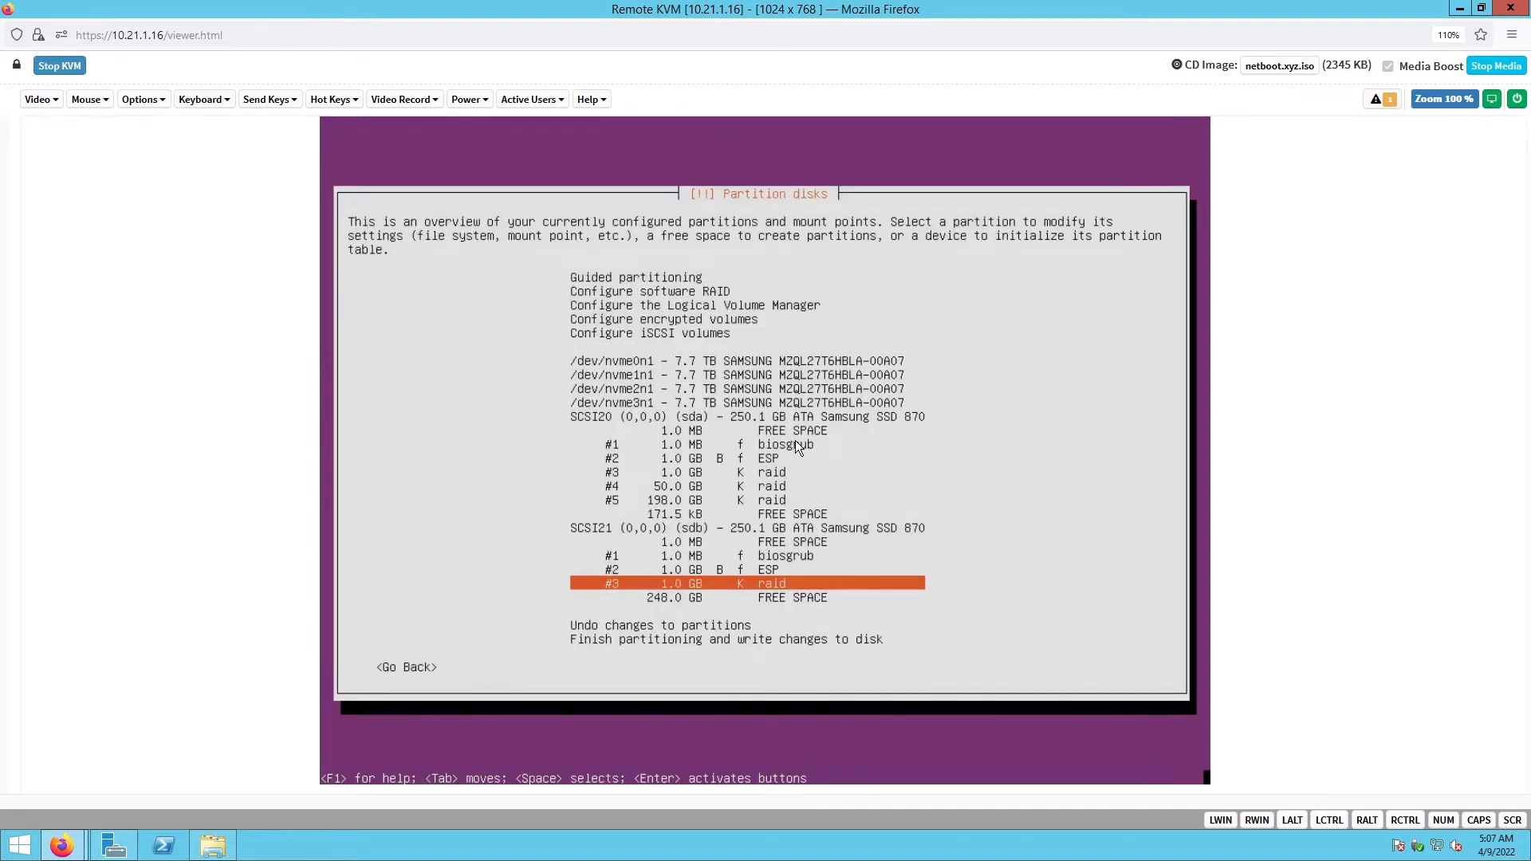
pyautogui.press('Down')
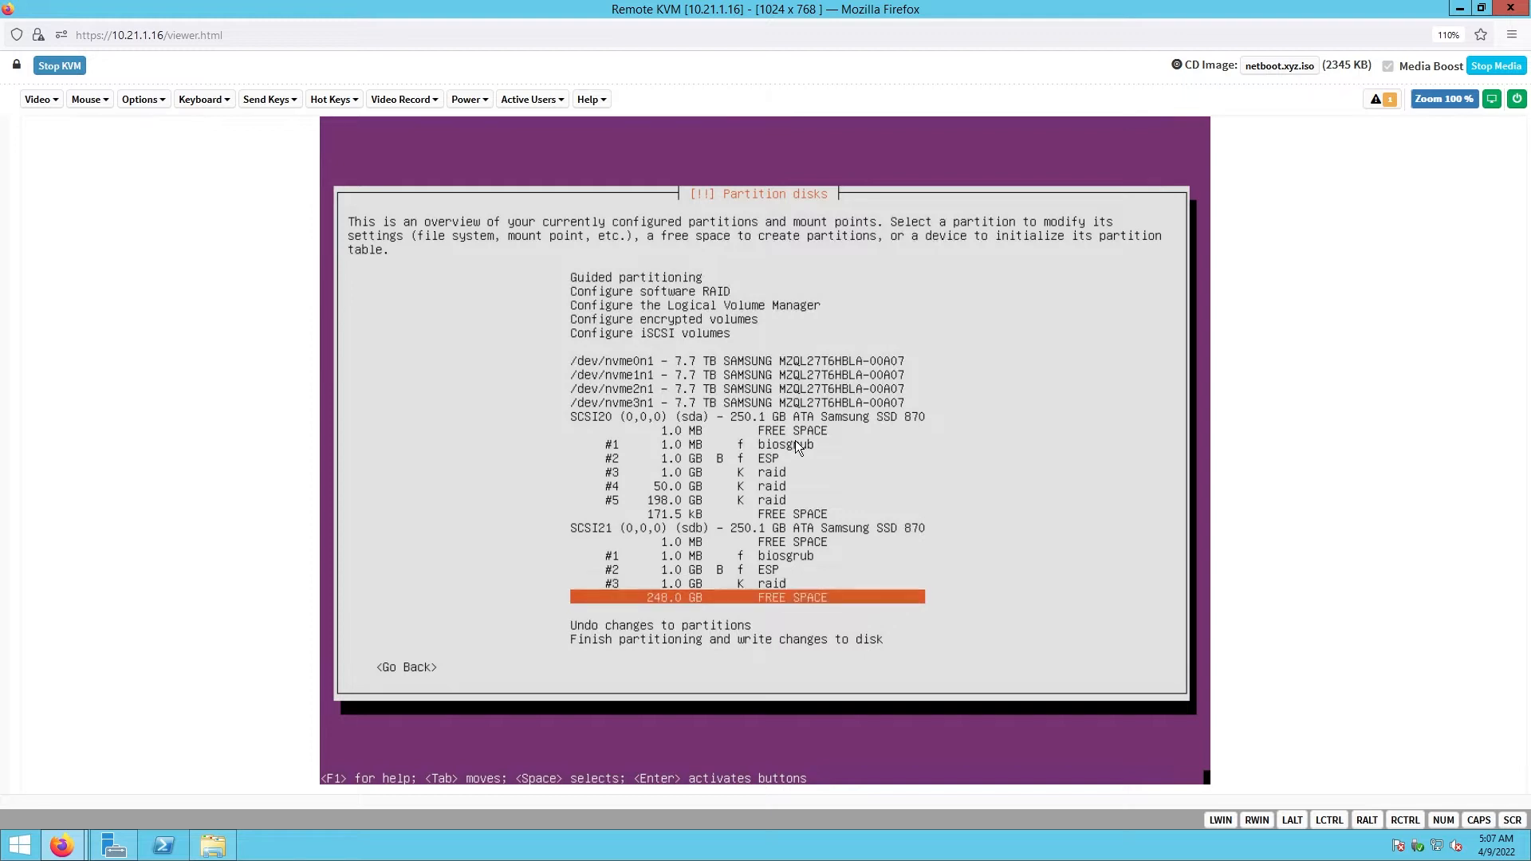
# - Create a 50G partition in sdb's 248.0 GB free space
pyautogui.press('Return')
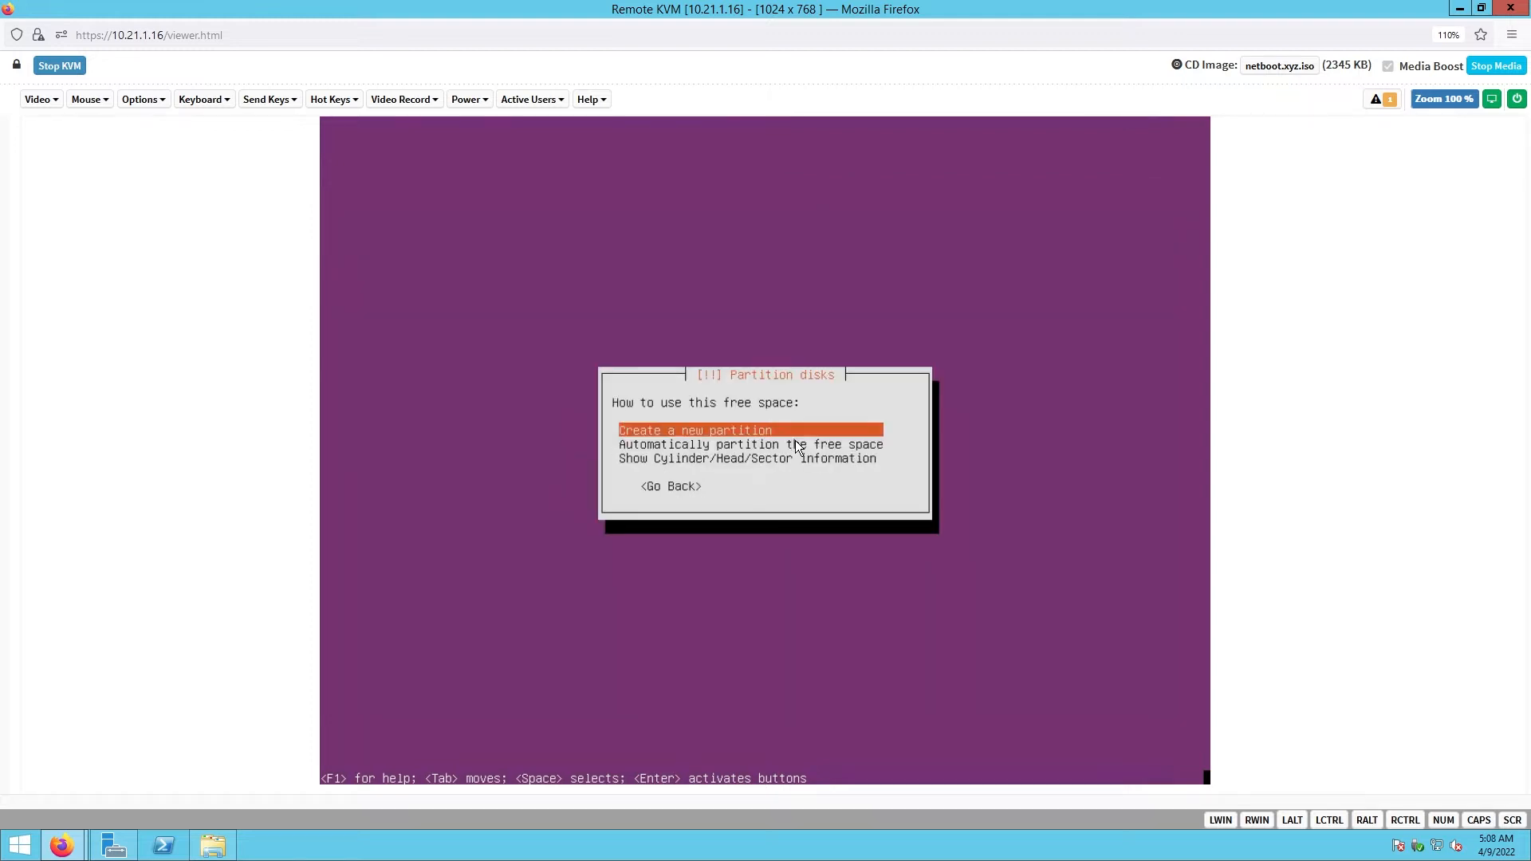
pyautogui.press('Return')
pyautogui.press('BackSpace')
pyautogui.press('BackSpace')
pyautogui.press('BackSpace')
pyautogui.press('BackSpace')
pyautogui.press('BackSpace')
pyautogui.press('BackSpace')
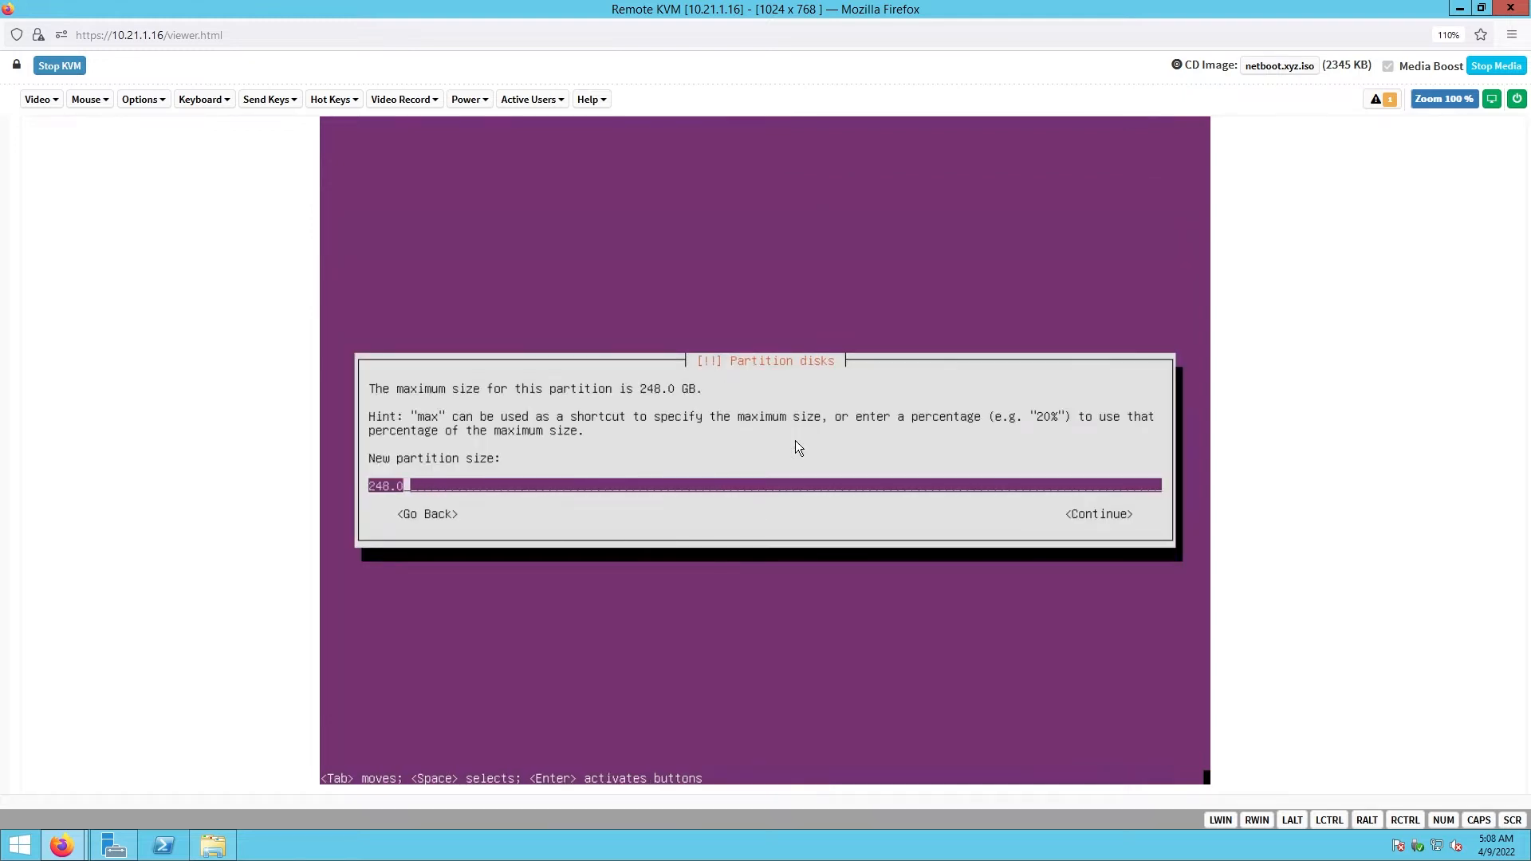
pyautogui.press('BackSpace')
pyautogui.press('BackSpace')
pyautogui.write('50G')
pyautogui.press('Tab')
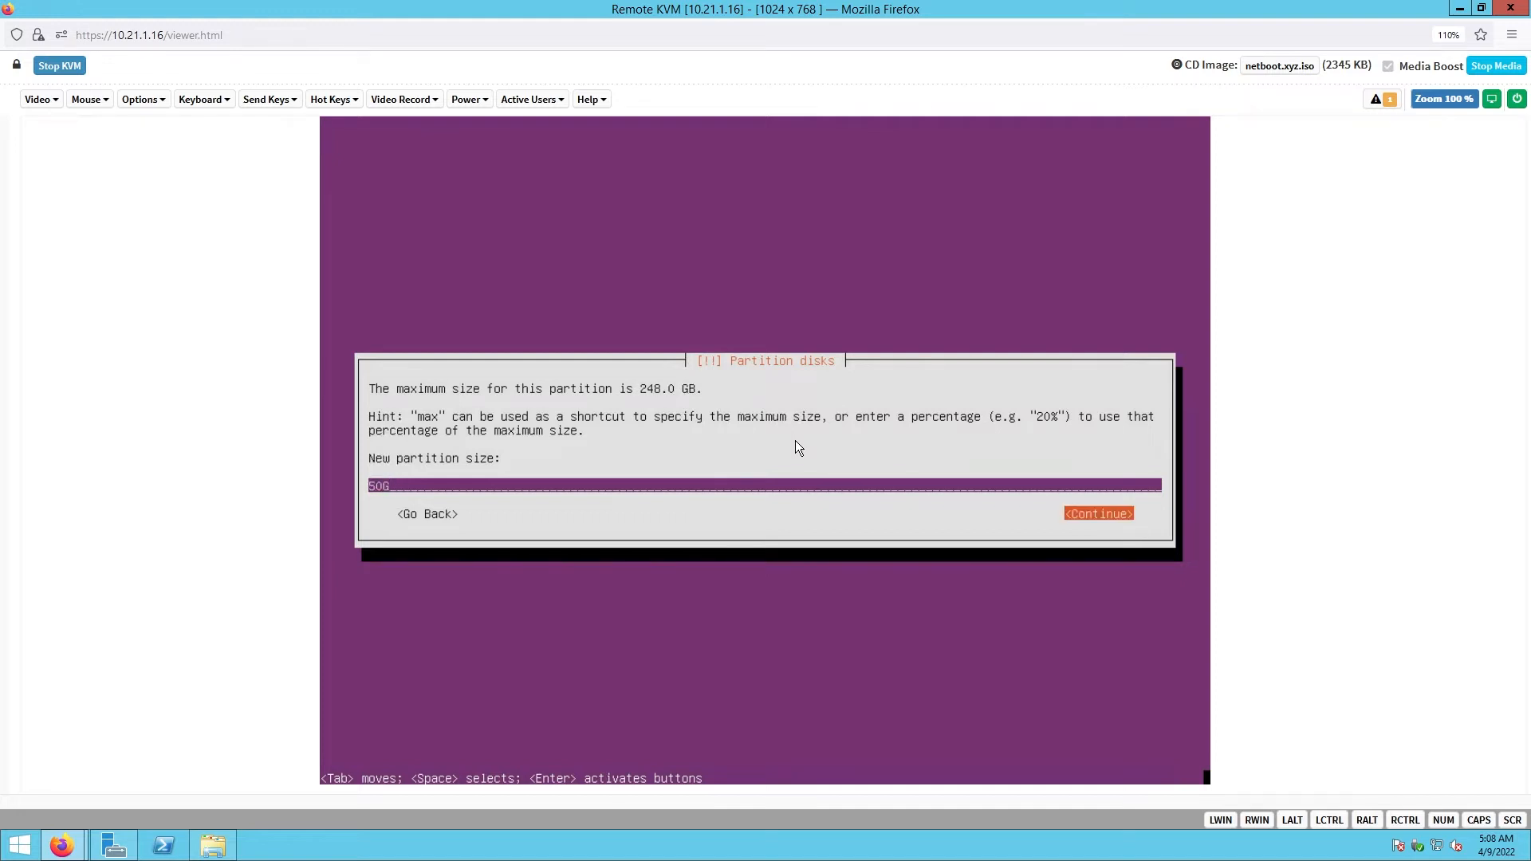
pyautogui.press('Return')
pyautogui.press('Return')
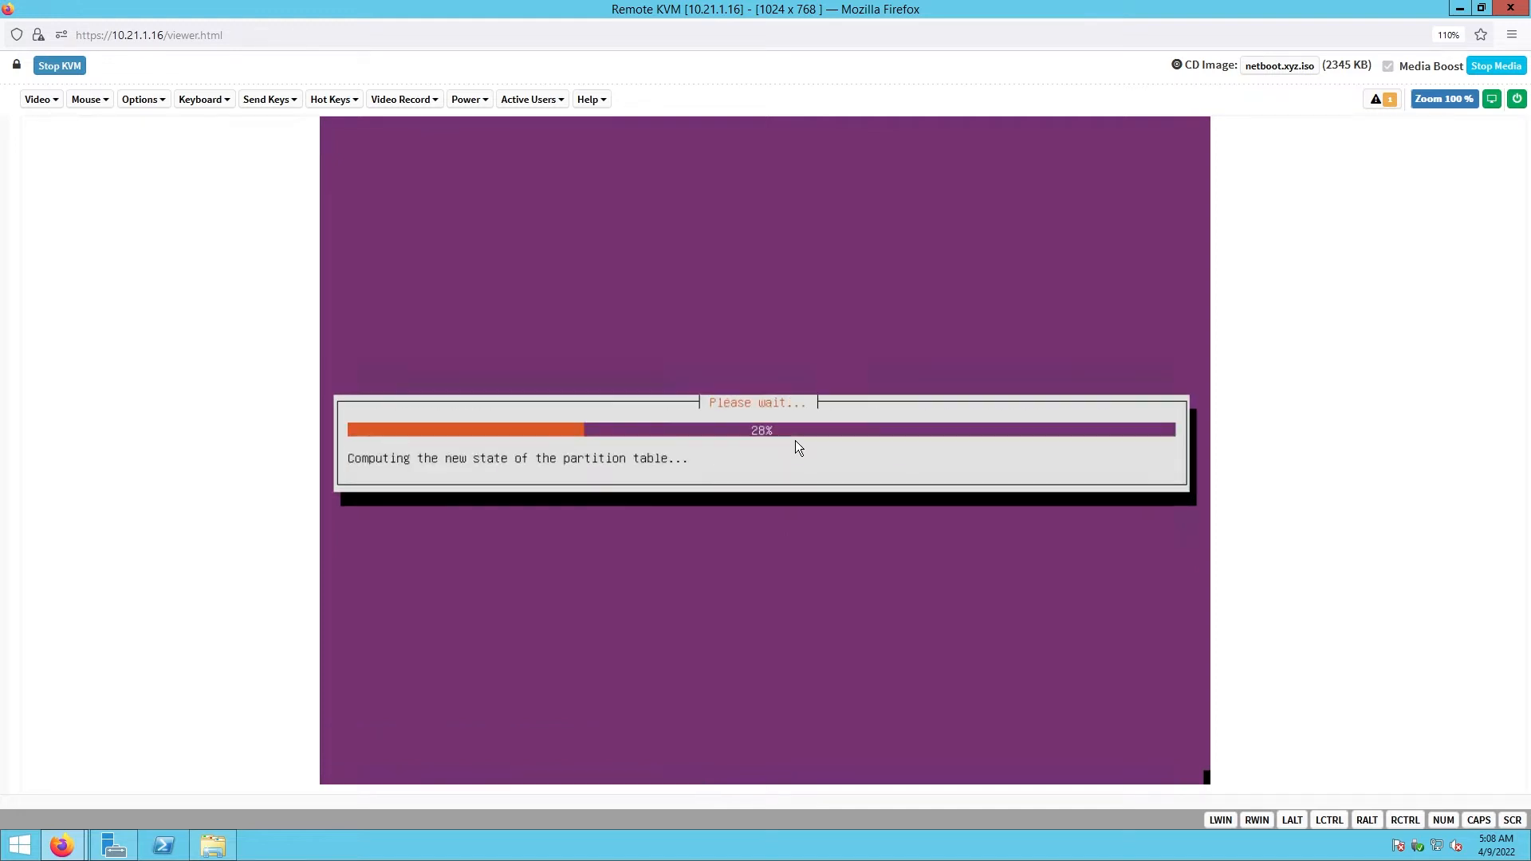
# - Make partition #4 a physical volume for RAID and finish its setup
pyautogui.press('Down')
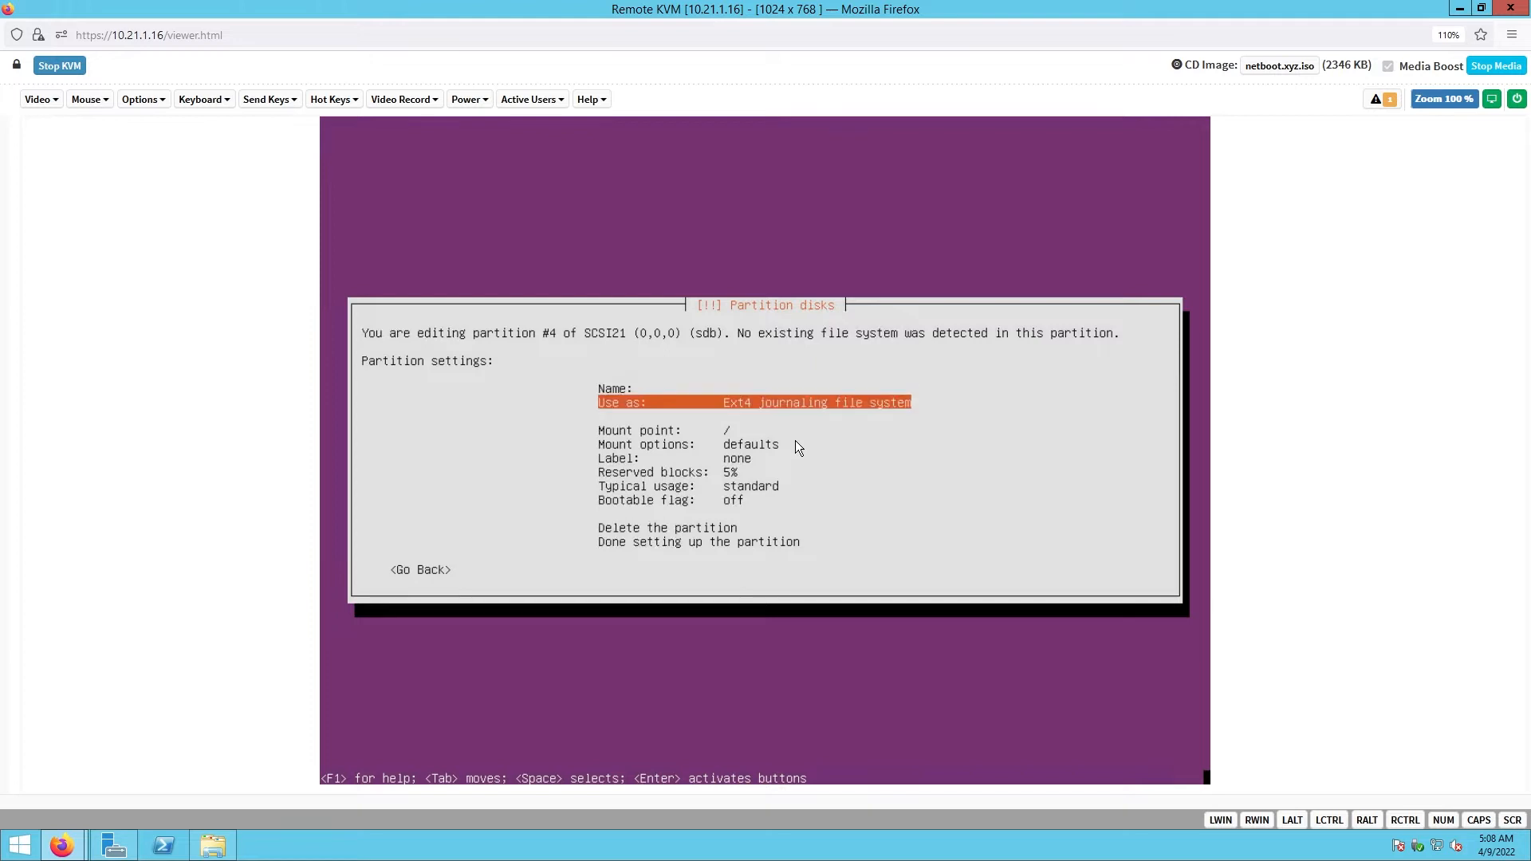
pyautogui.press('Return')
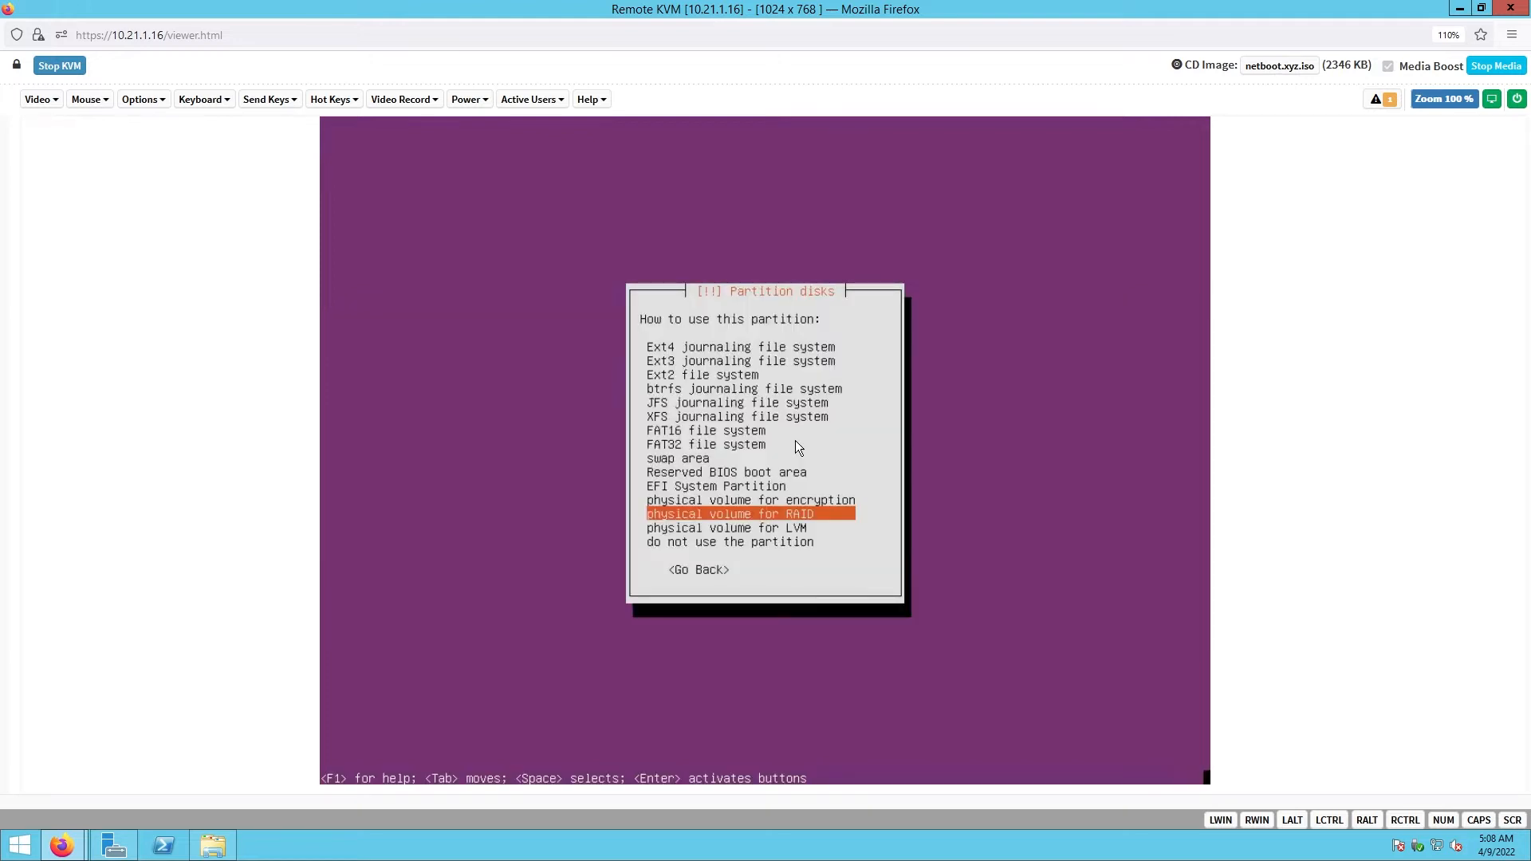
pyautogui.press('Return')
pyautogui.press('Down')
pyautogui.press('Down')
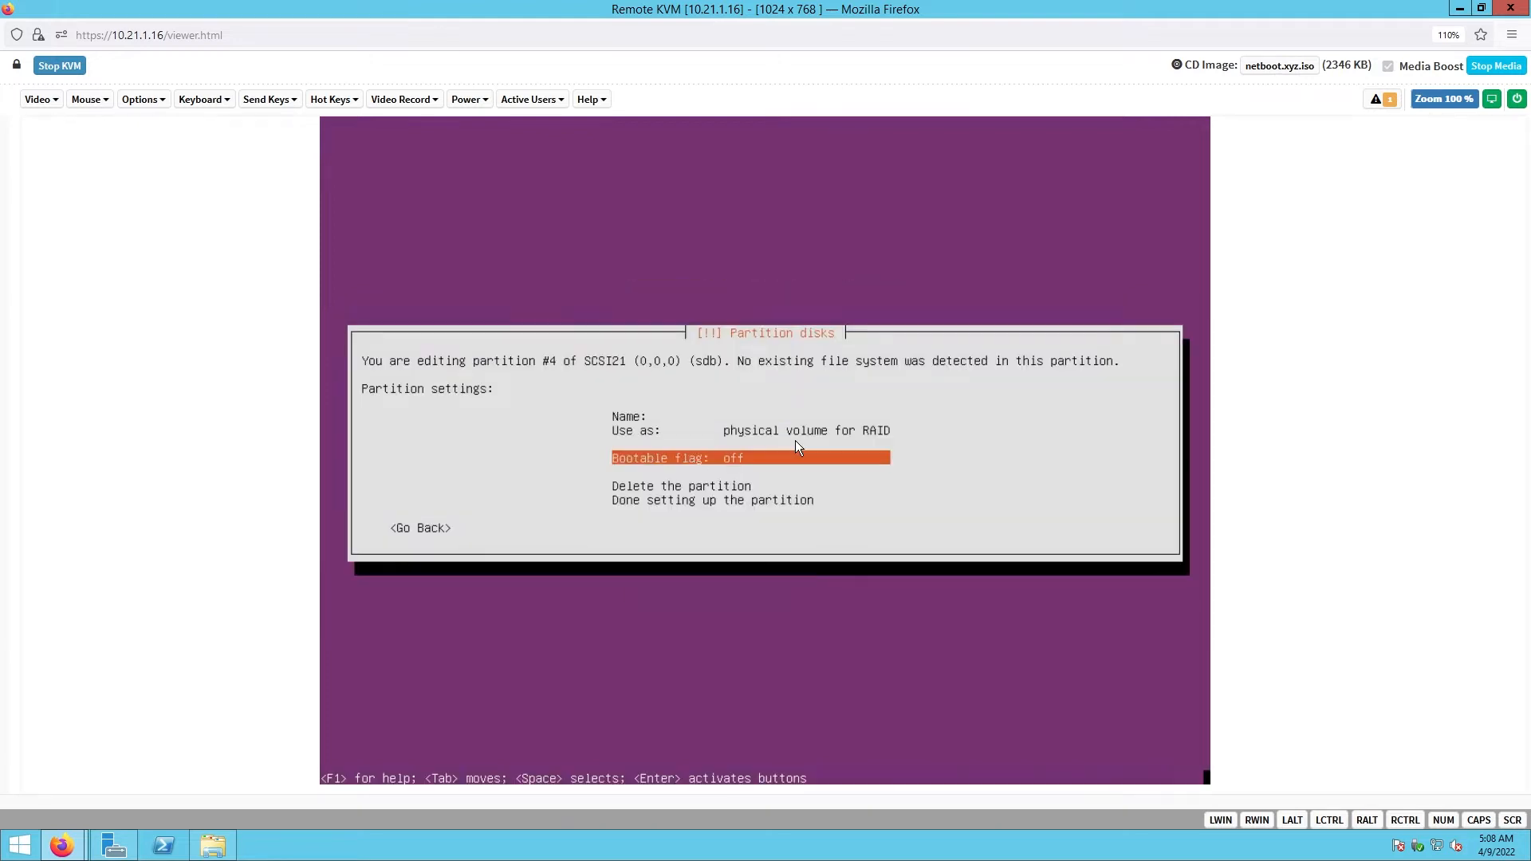
pyautogui.press('Down')
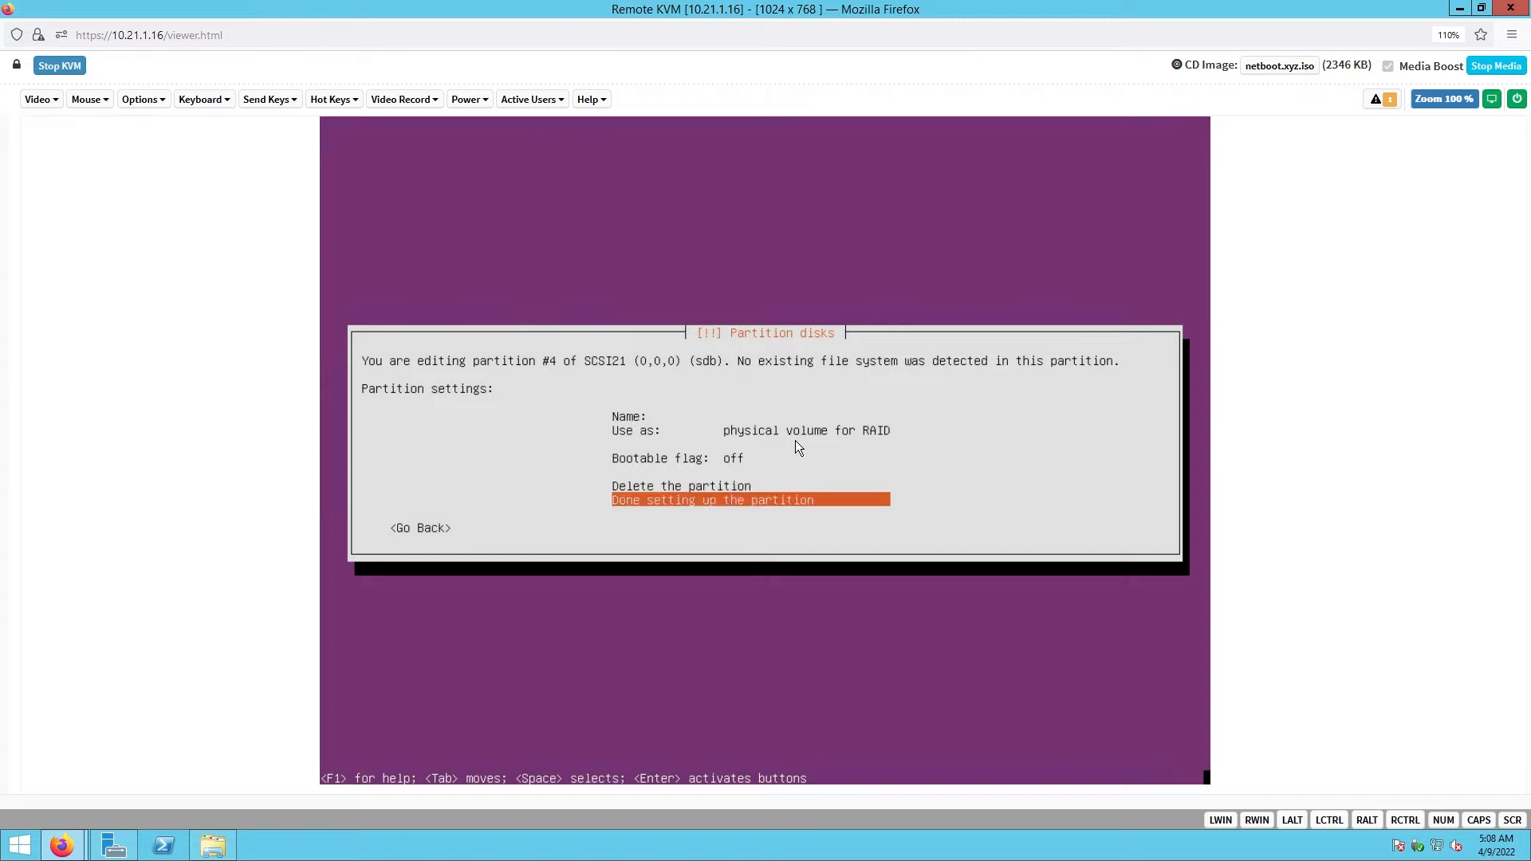
pyautogui.press('Return')
pyautogui.press('Down')
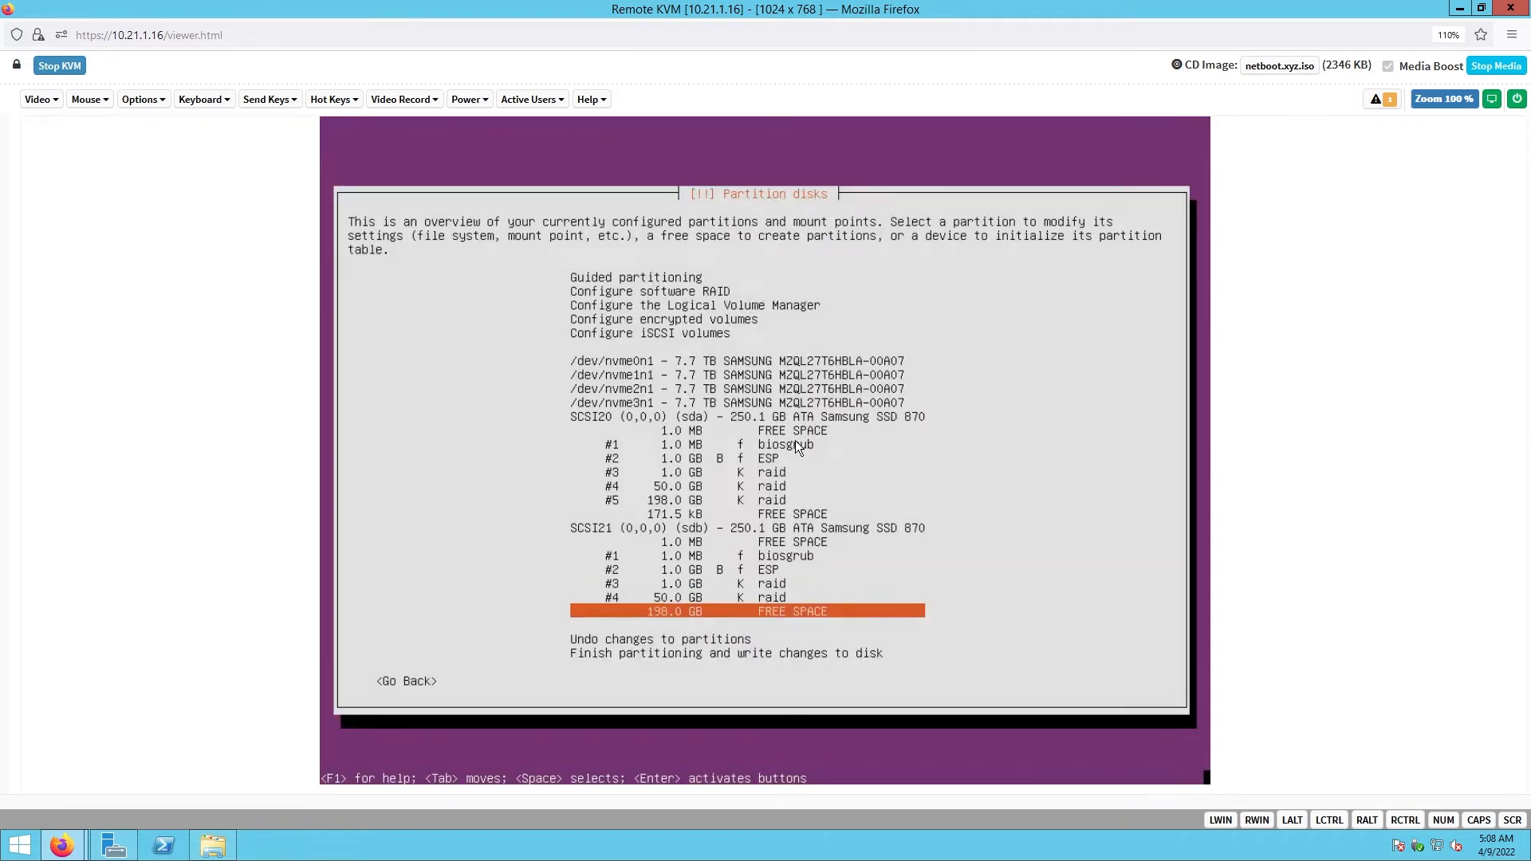
# - Create partition #5 on sdb from the full 198.0 GB as a RAID physical volume
pyautogui.press('Return')
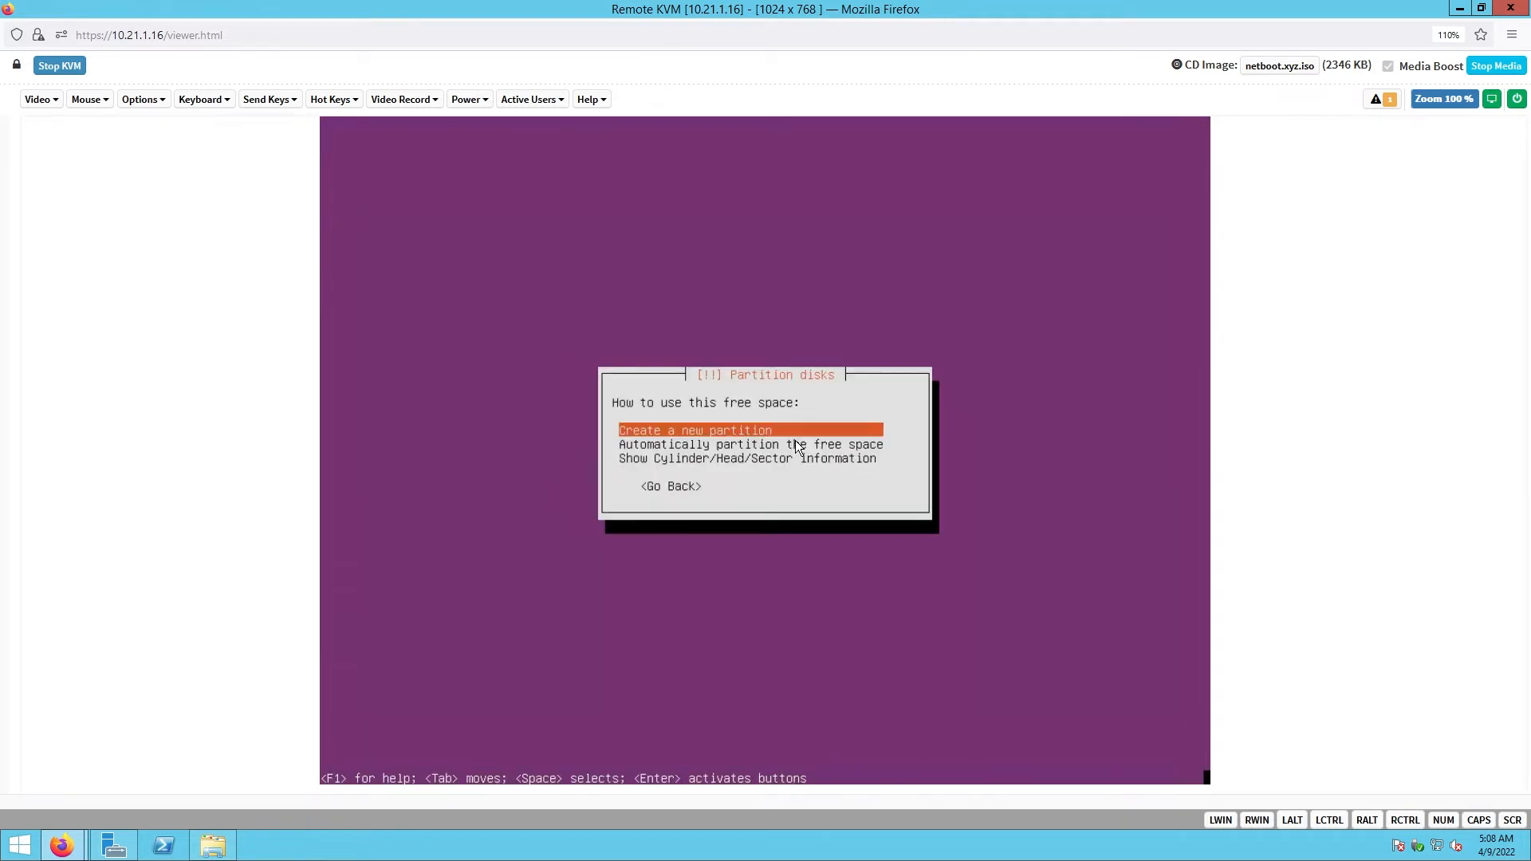
pyautogui.press('Return')
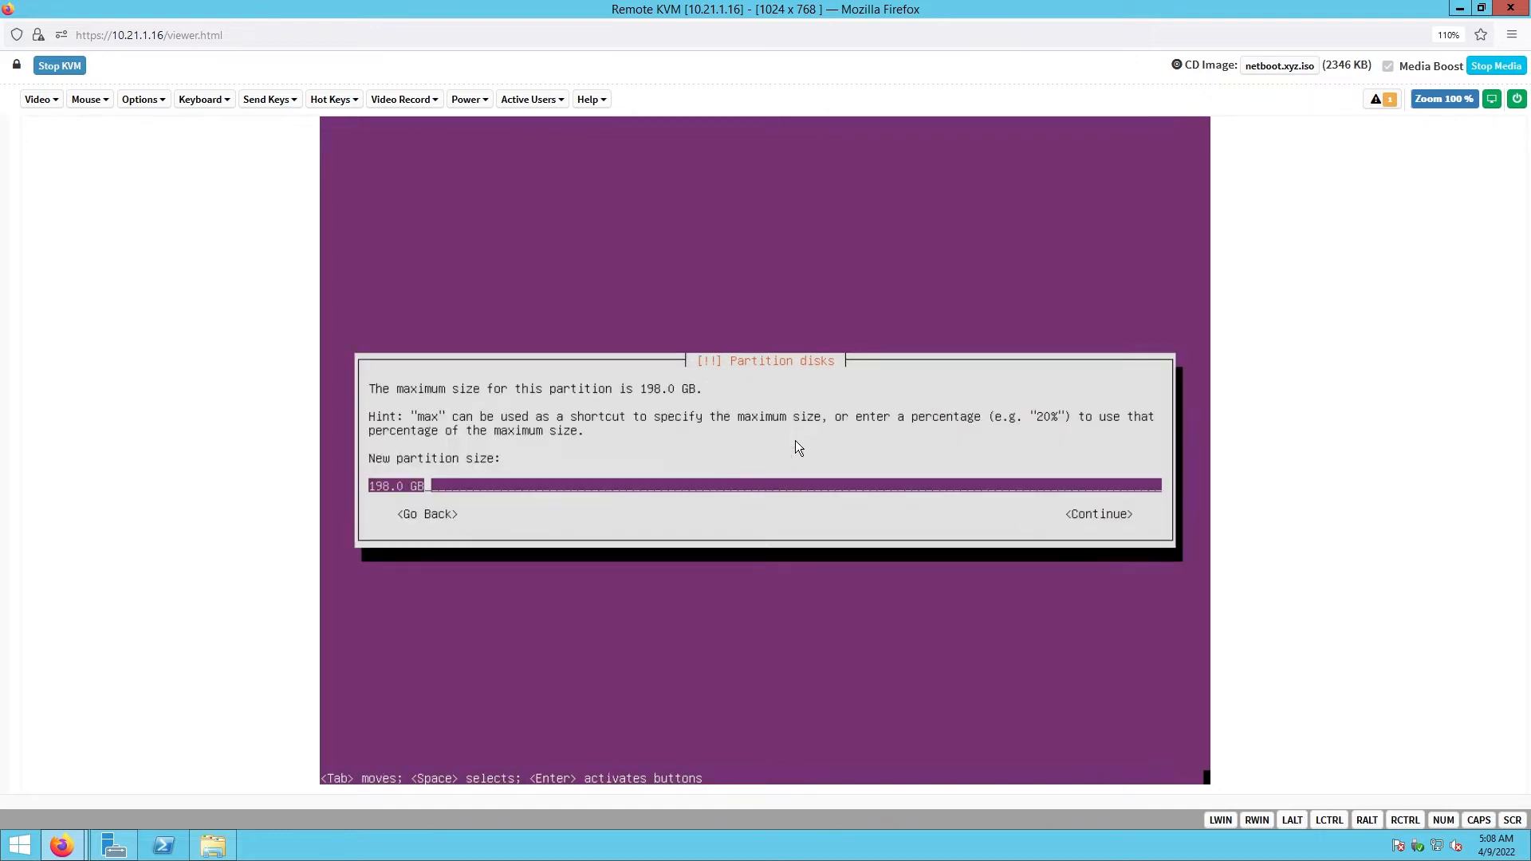
pyautogui.press('Tab')
pyautogui.press('Return')
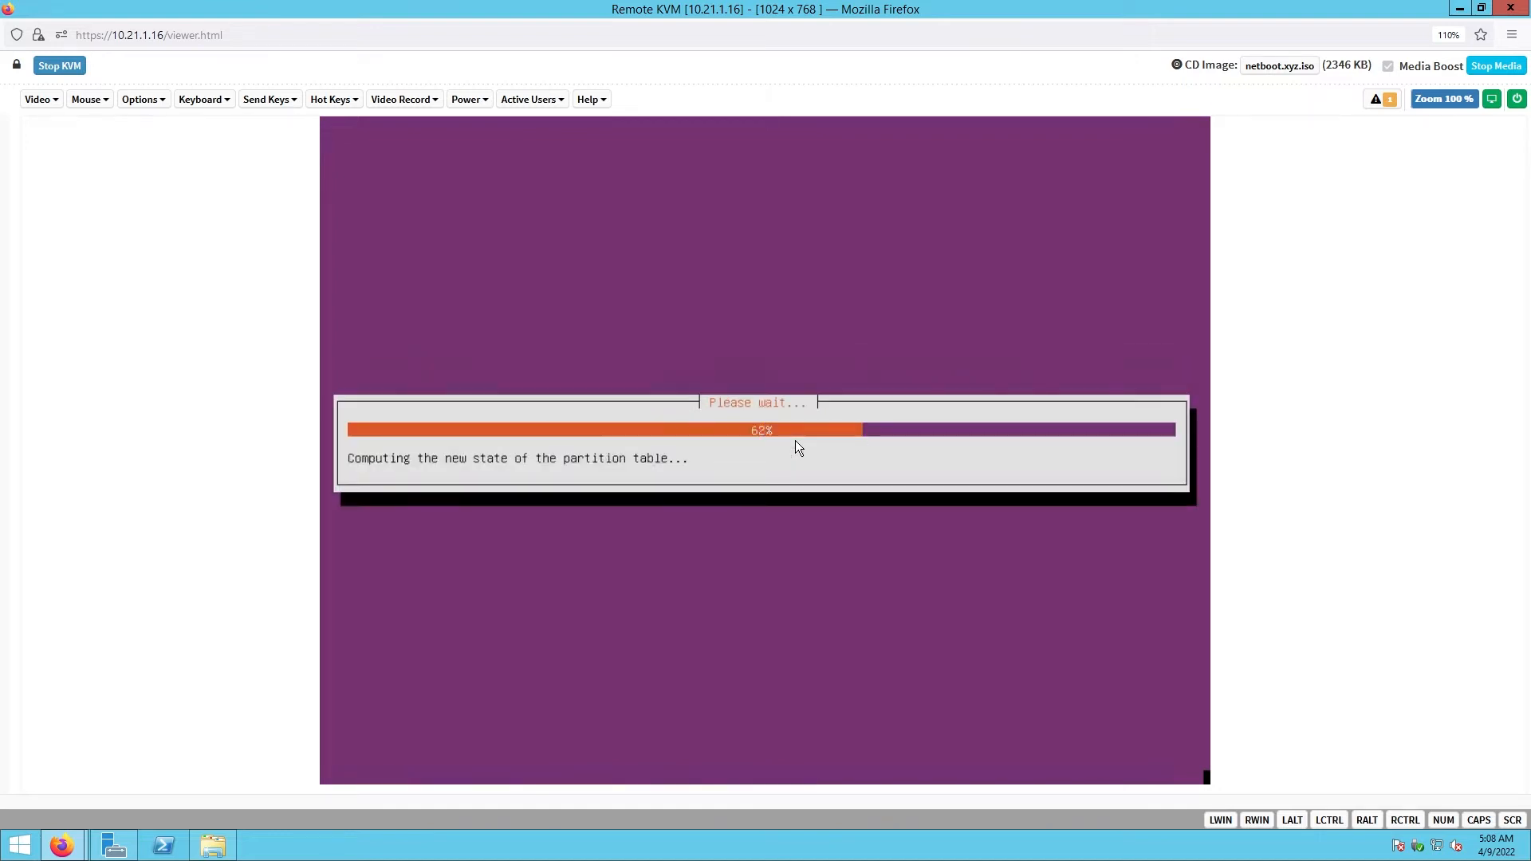
pyautogui.press('Down')
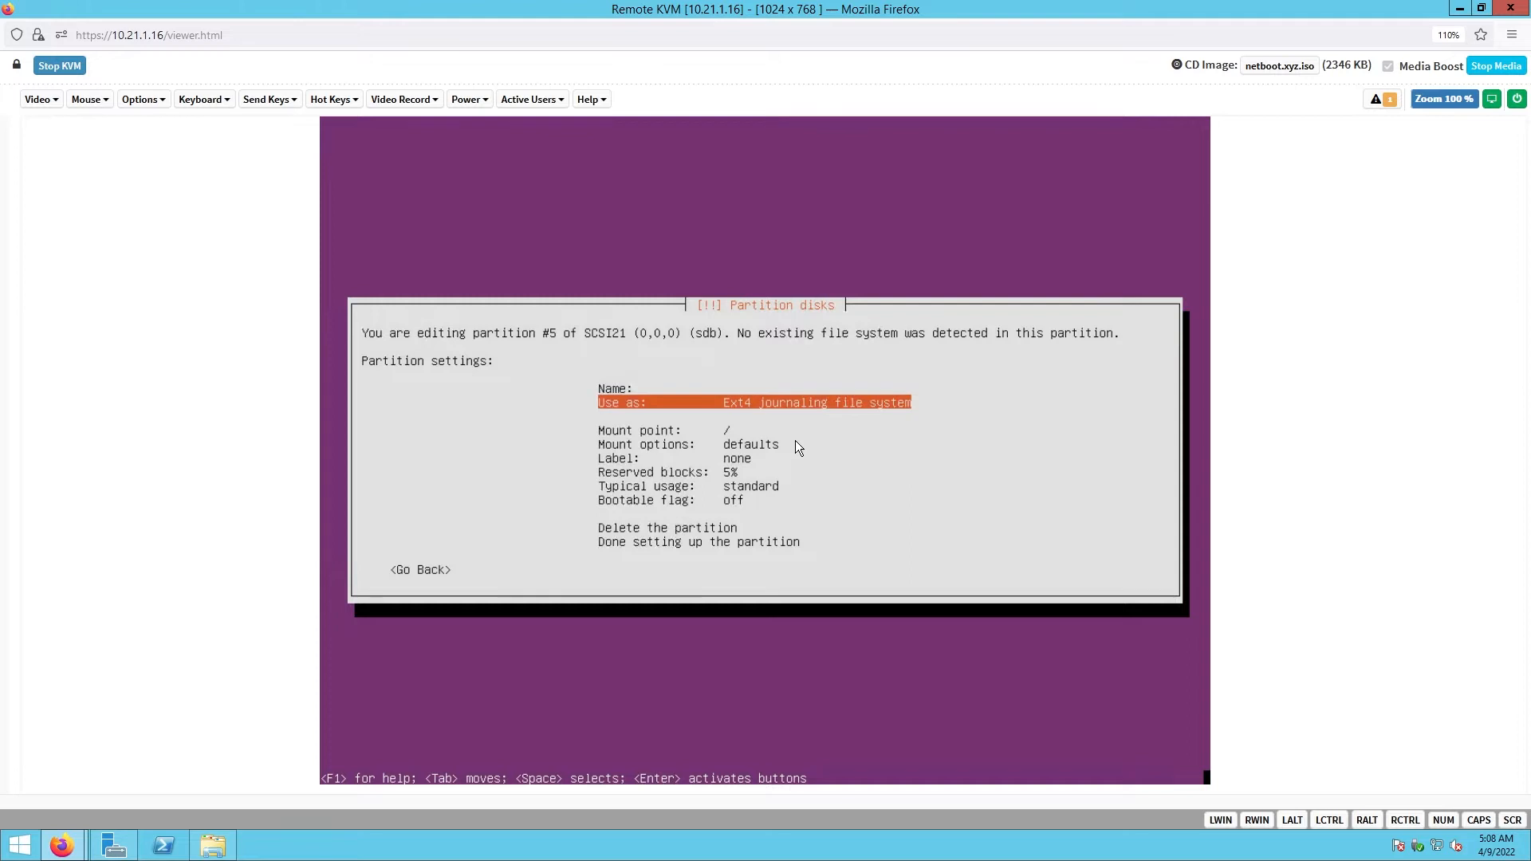
pyautogui.press('Return')
pyautogui.press('Down')
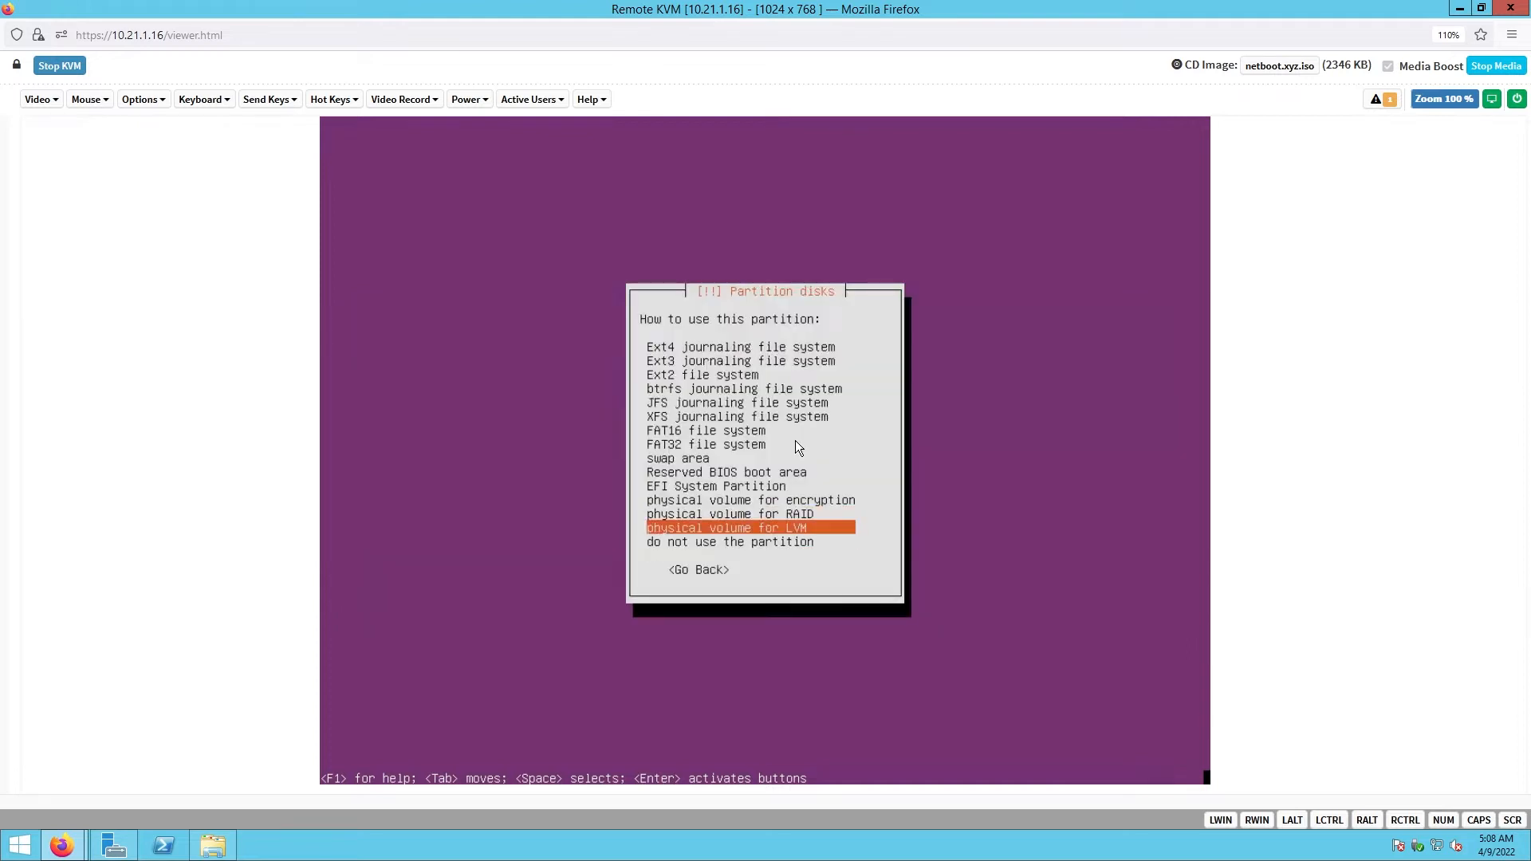
pyautogui.press('Up')
pyautogui.press('Return')
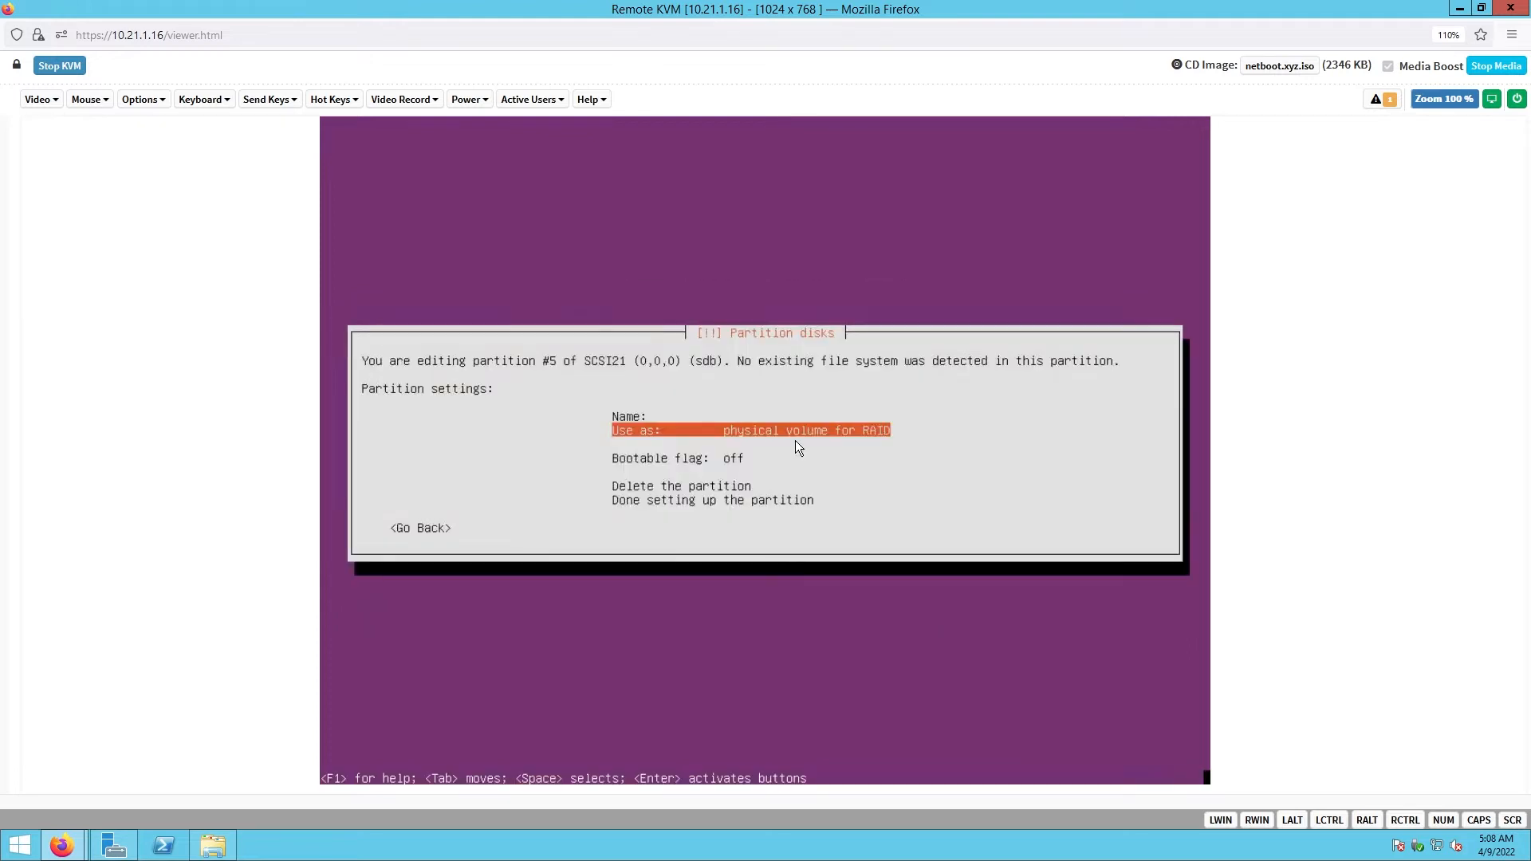
pyautogui.press('Down')
pyautogui.press('Down')
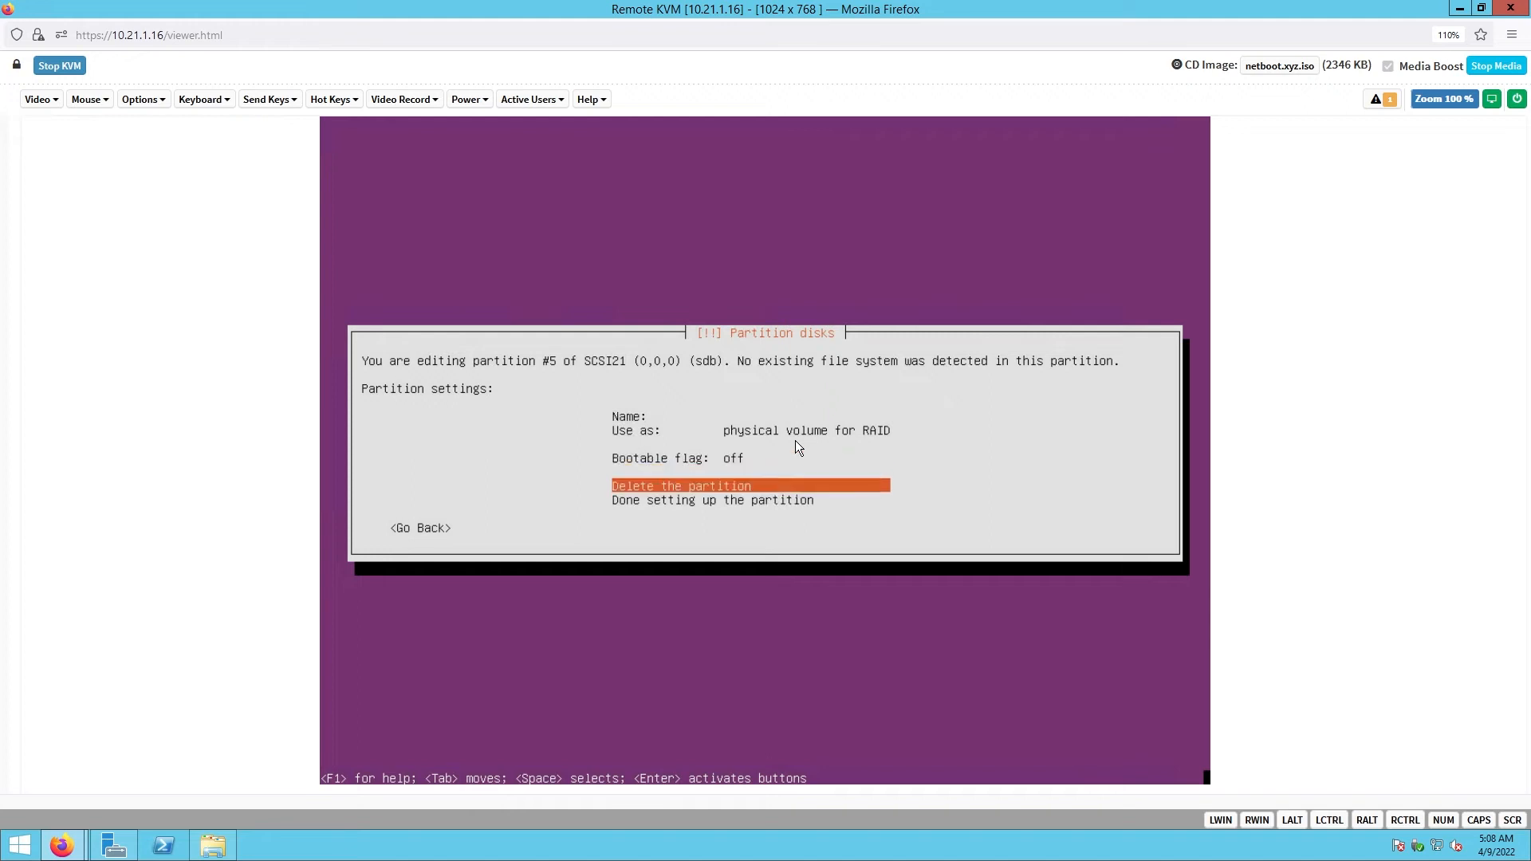
pyautogui.press('Down')
pyautogui.press('Return')
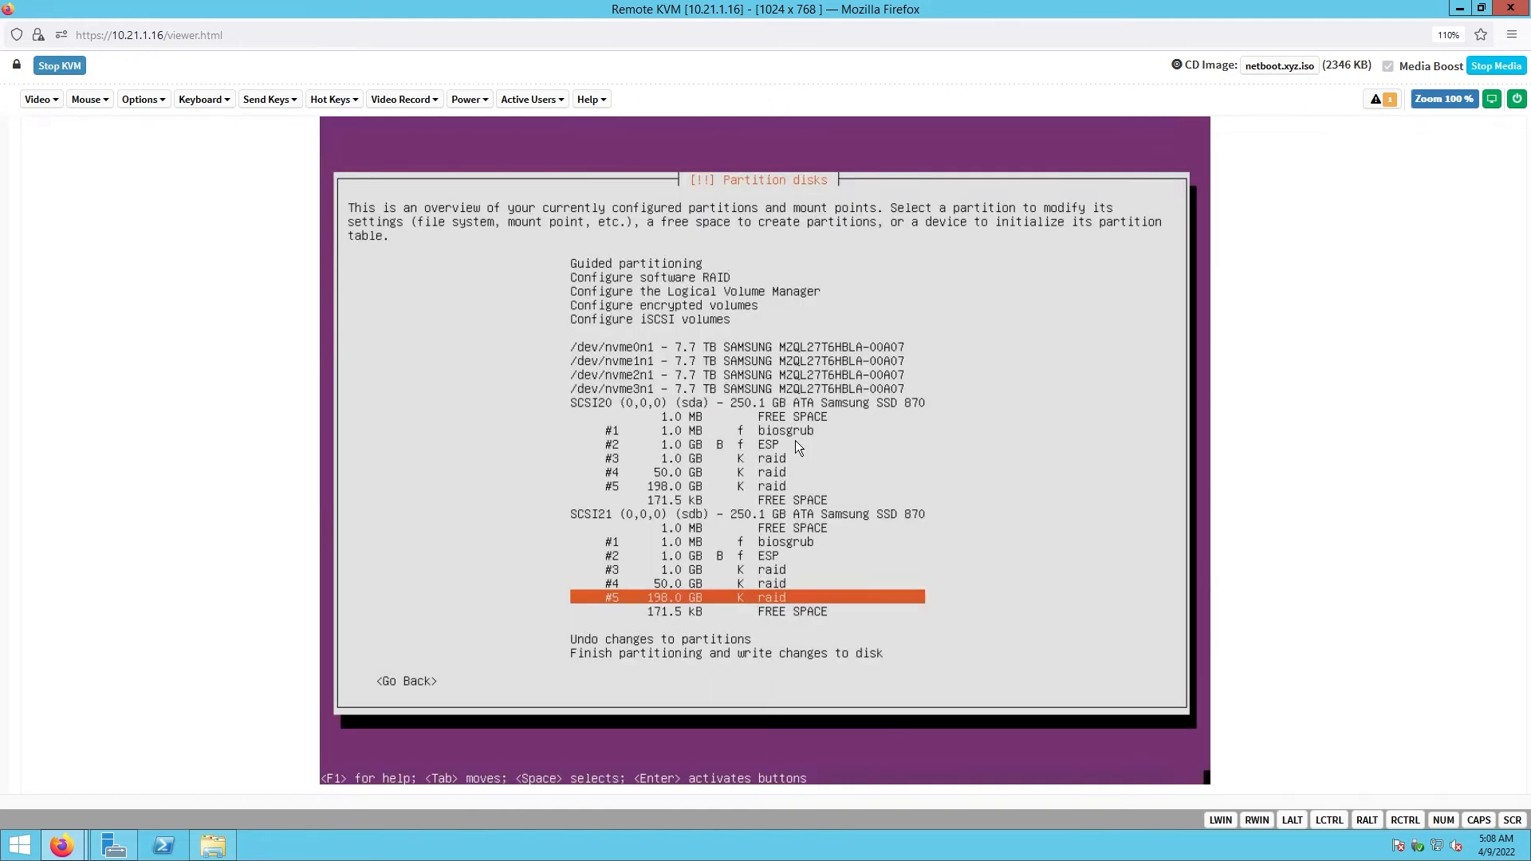
# - Move up the partitioning overview to Configure software RAID
pyautogui.press('Up')
pyautogui.press('Up')
pyautogui.press('Up')
pyautogui.press('Up')
pyautogui.press('Up')
pyautogui.press('Up')
pyautogui.press('Up')
pyautogui.press('Up')
pyautogui.press('Up')
pyautogui.press('Up')
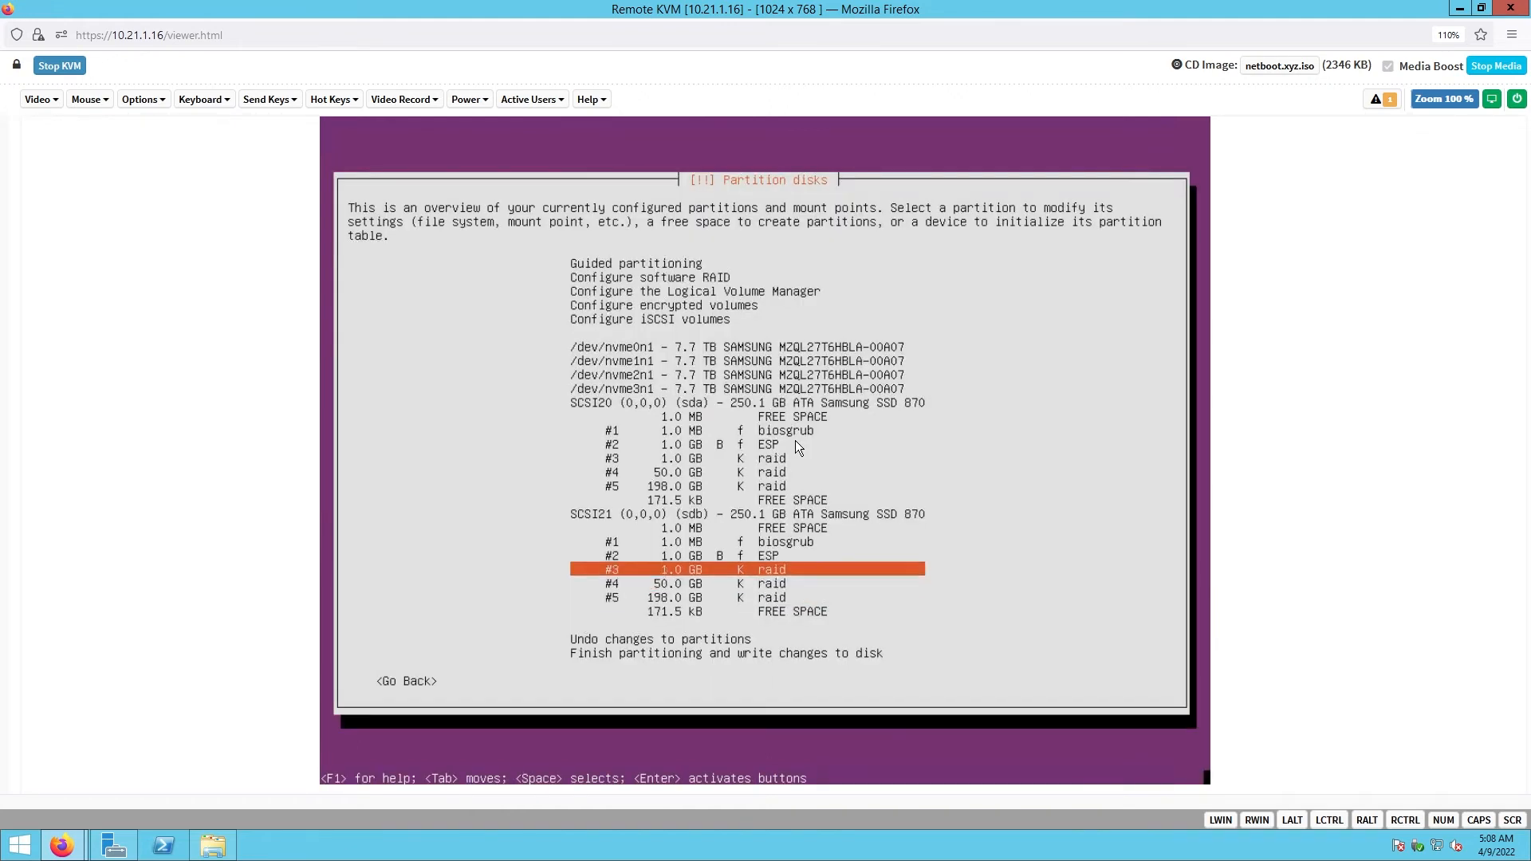
pyautogui.press('Up')
pyautogui.press('Up')
pyautogui.press('Up')
pyautogui.press('Up')
pyautogui.press('Up')
pyautogui.press('Up')
pyautogui.press('Up')
pyautogui.press('Up')
pyautogui.press('Up')
pyautogui.press('Up')
pyautogui.press('Up')
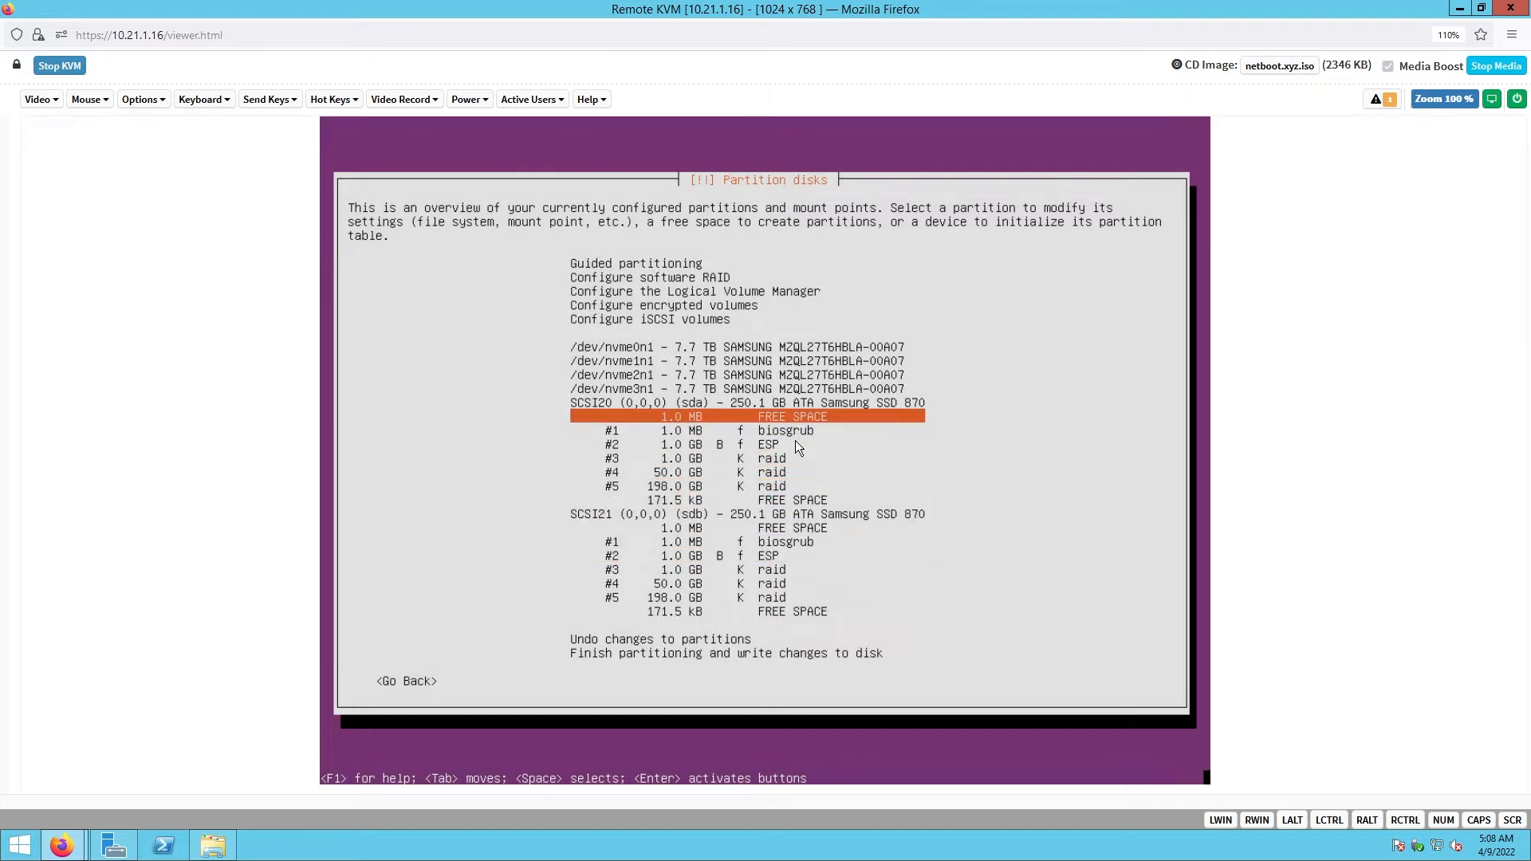
pyautogui.press('Up')
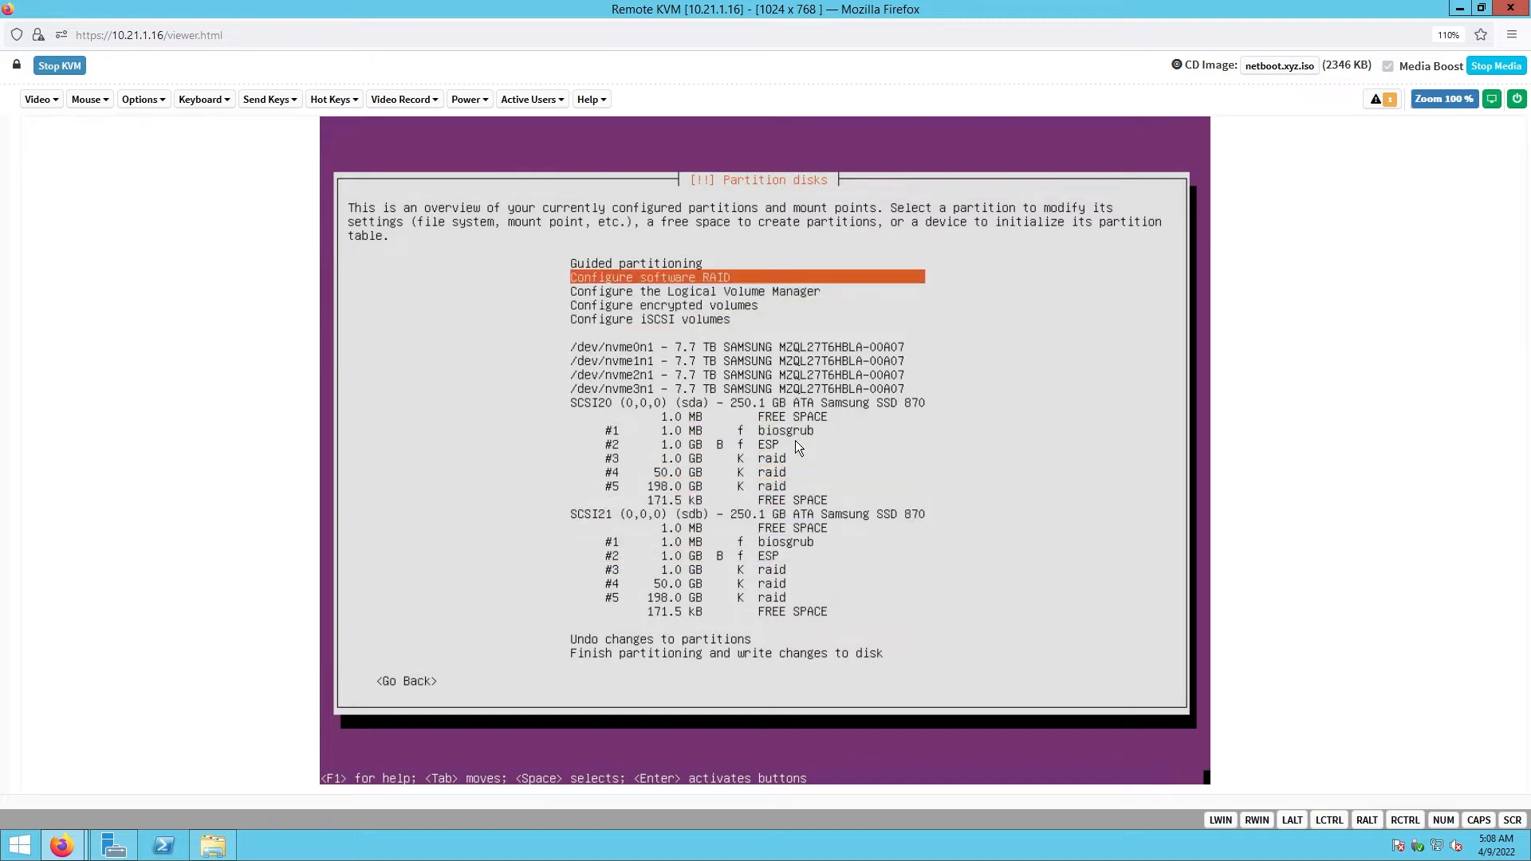
# - Write the partition changes to both disks and enter software RAID configuration
pyautogui.press('Return')
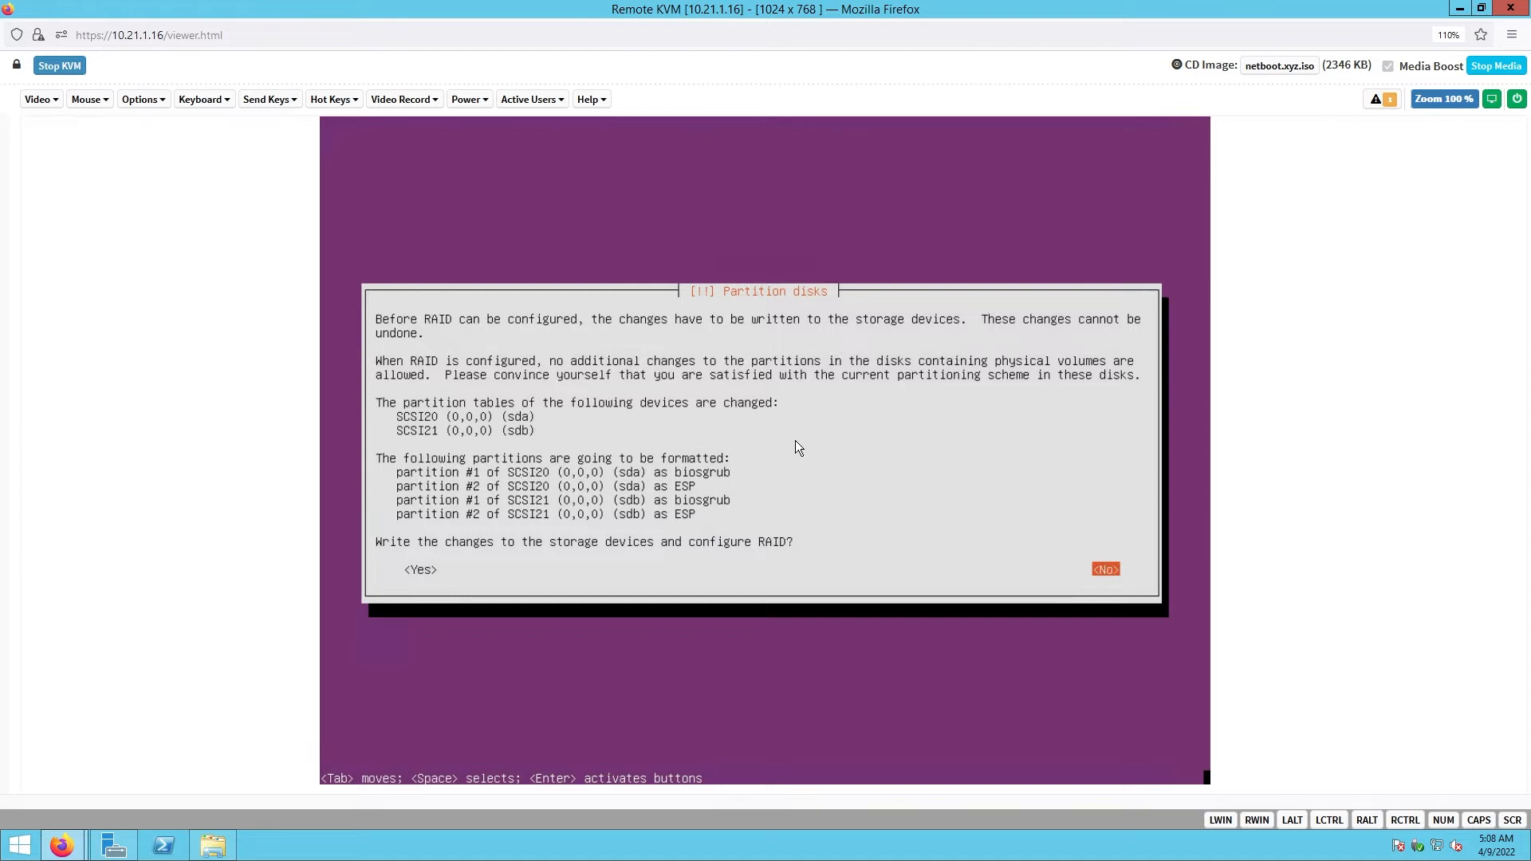
pyautogui.press('Tab')
pyautogui.press('Return')
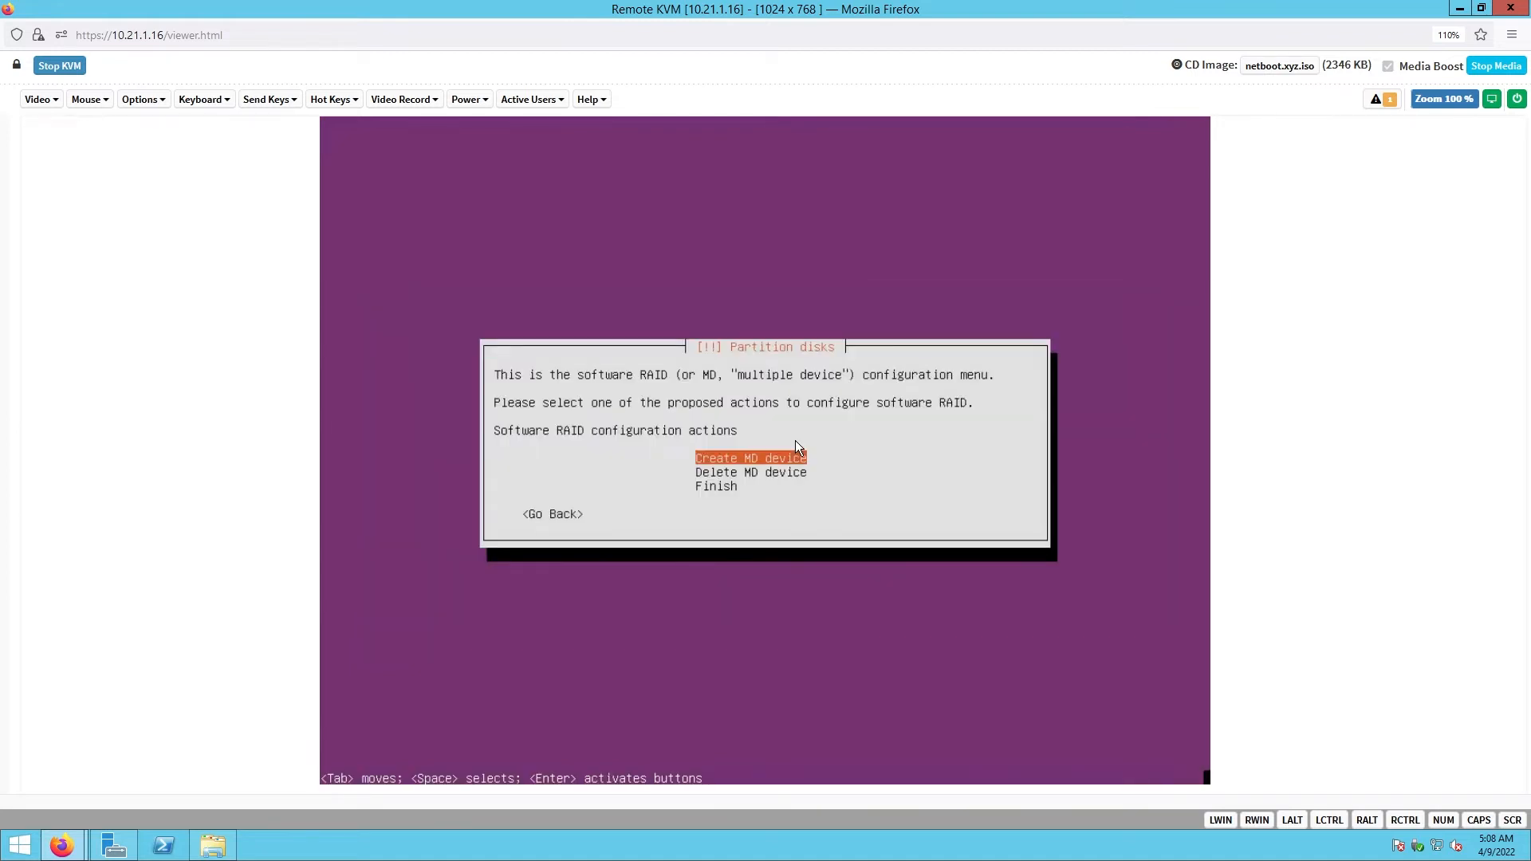
# - Create an MD device of type RAID1 with 2 active and 0 spare devices
pyautogui.press('Return')
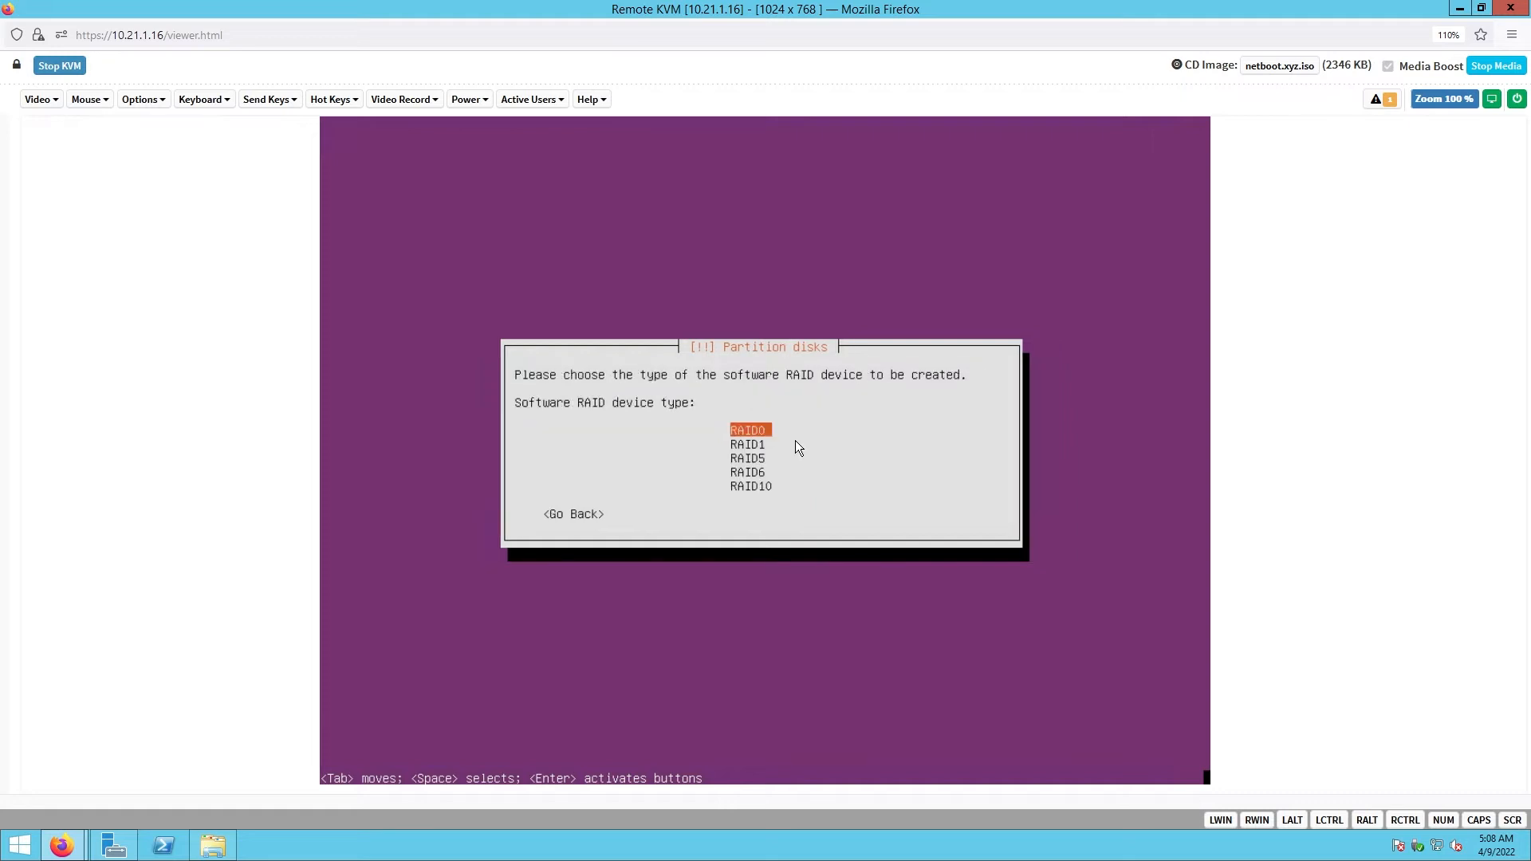
pyautogui.press('Down')
pyautogui.press('Return')
pyautogui.press('Tab')
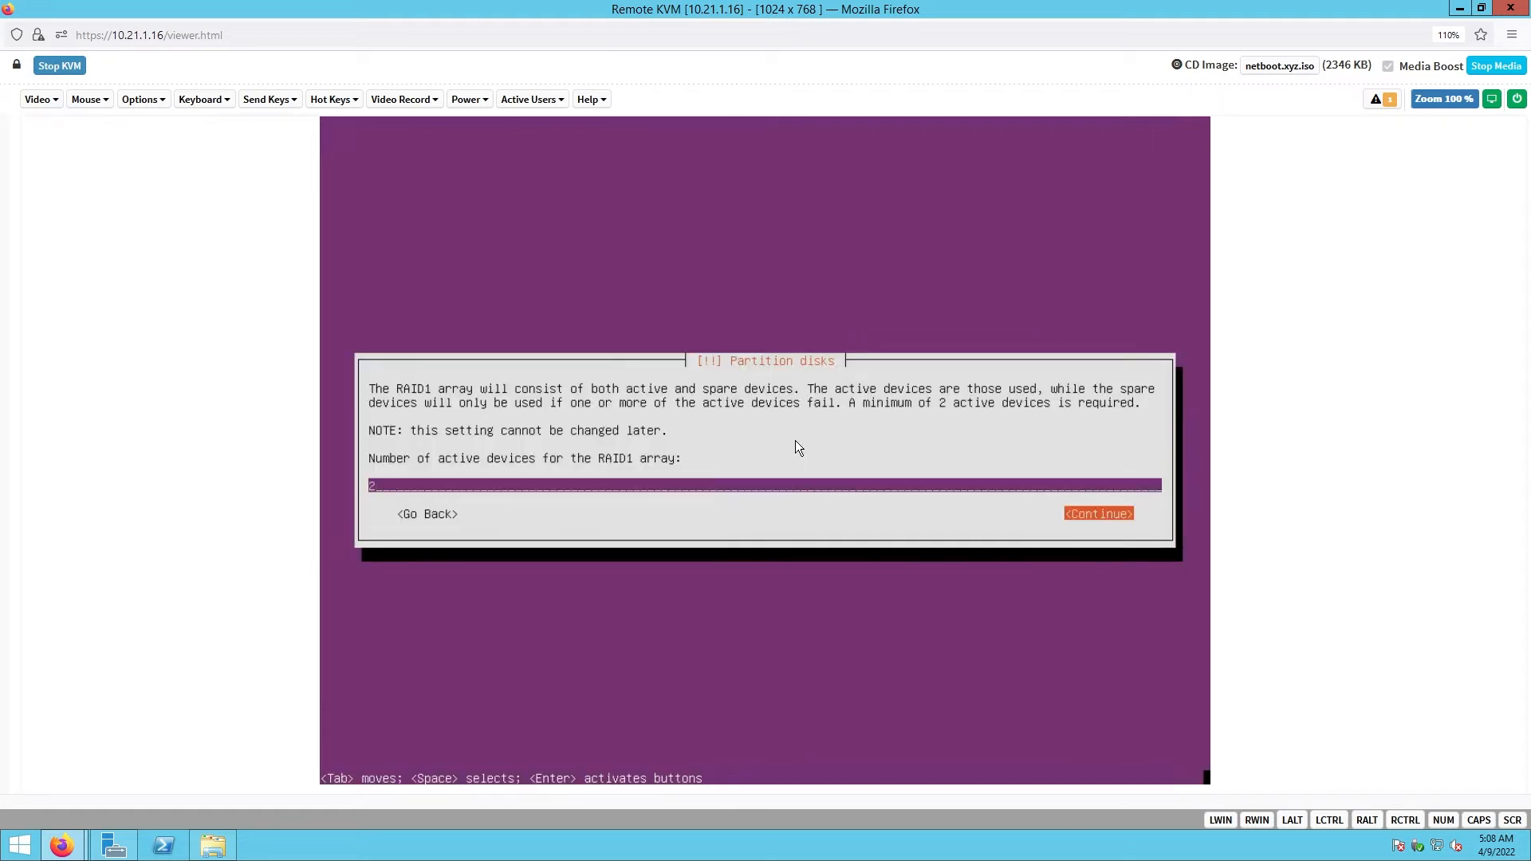
pyautogui.press('Return')
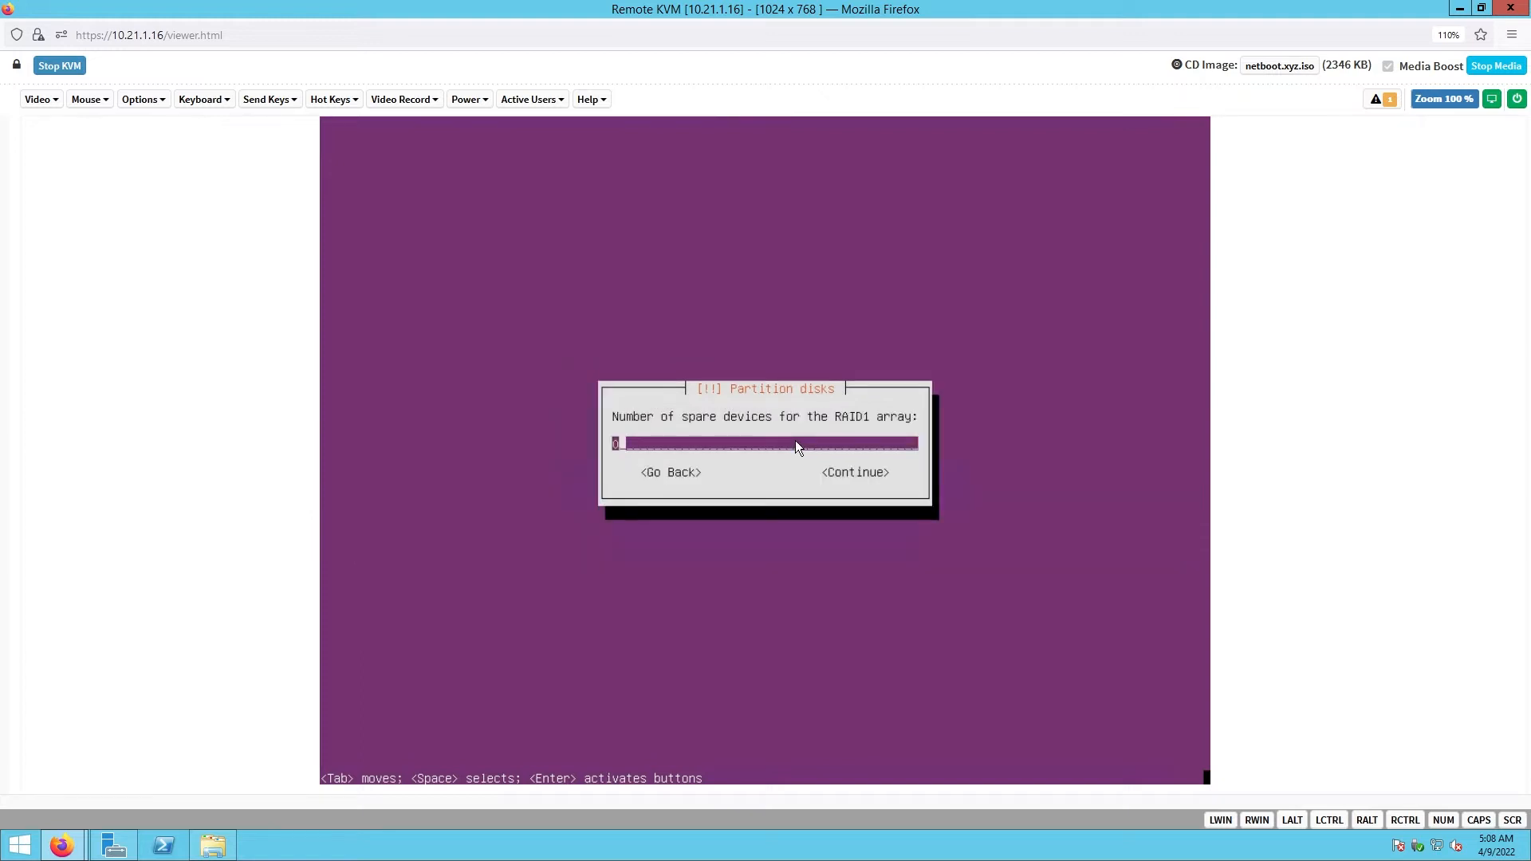
pyautogui.press('Tab')
pyautogui.press('Return')
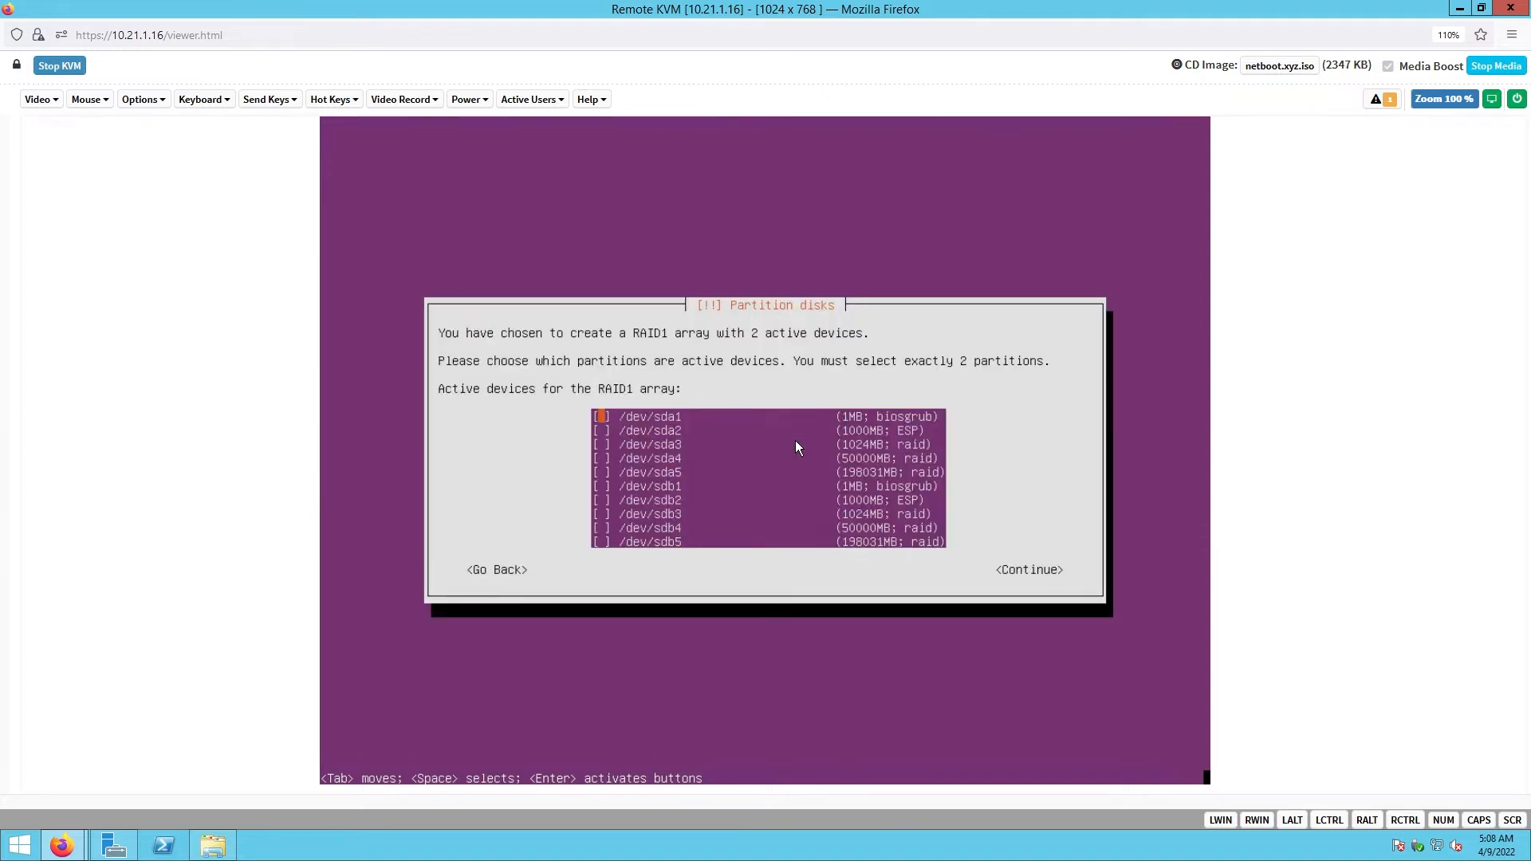
# - Select /dev/sda3 and /dev/sdb3 as the array's active devices
pyautogui.press('Down')
pyautogui.press('Down')
pyautogui.press('space')
pyautogui.press('Down')
pyautogui.press('Down')
pyautogui.press('Down')
pyautogui.press('Down')
pyautogui.press('Down')
pyautogui.press('Tab')
pyautogui.press('Return')
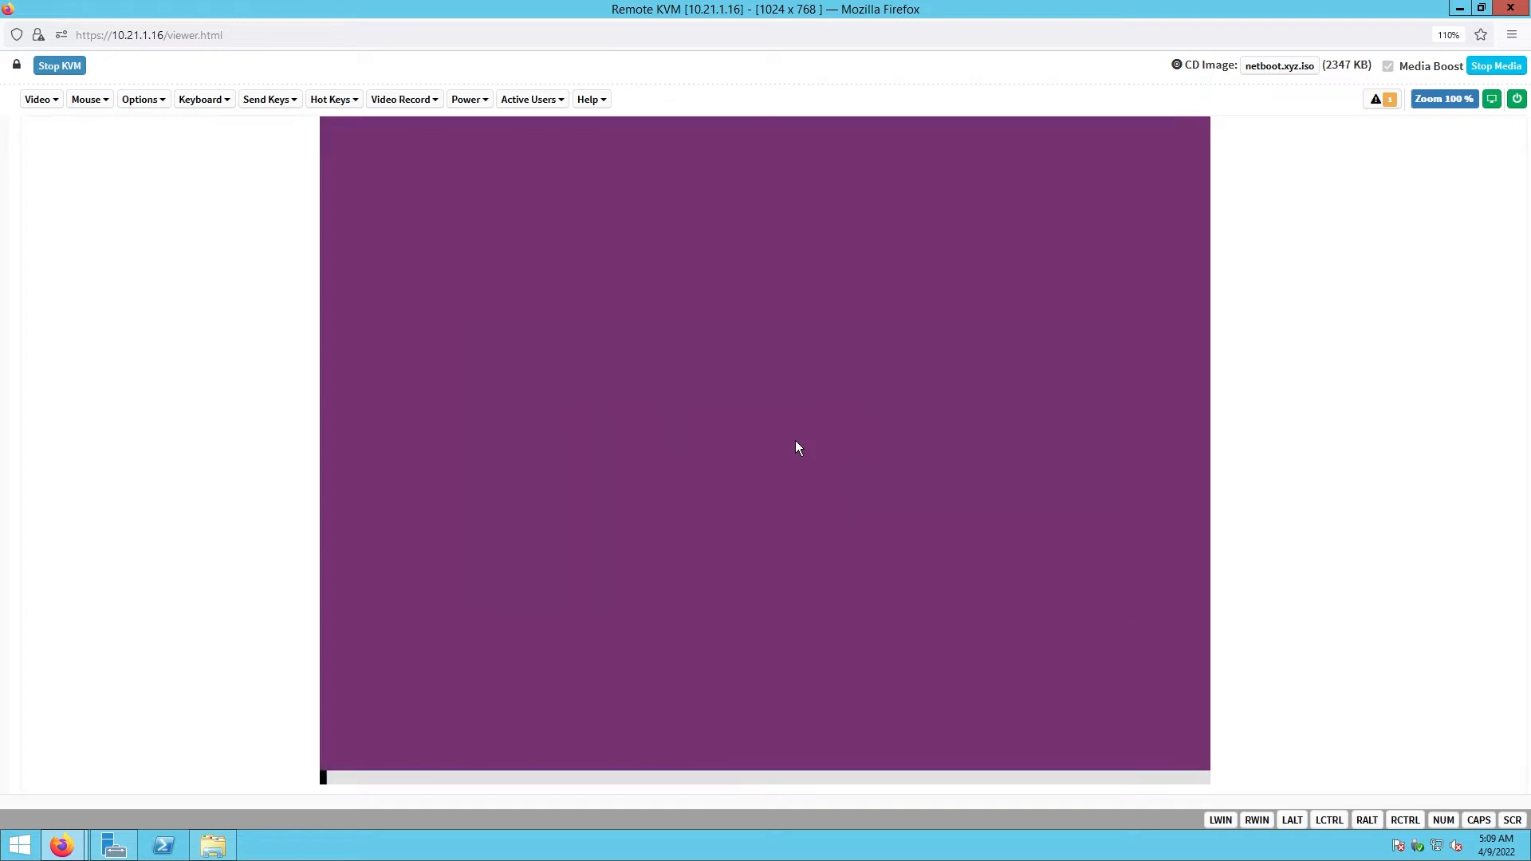
# - Create a RAID1 MD device with 2 active and 0 spare devices from sda4 and sdb4
pyautogui.press('Return')
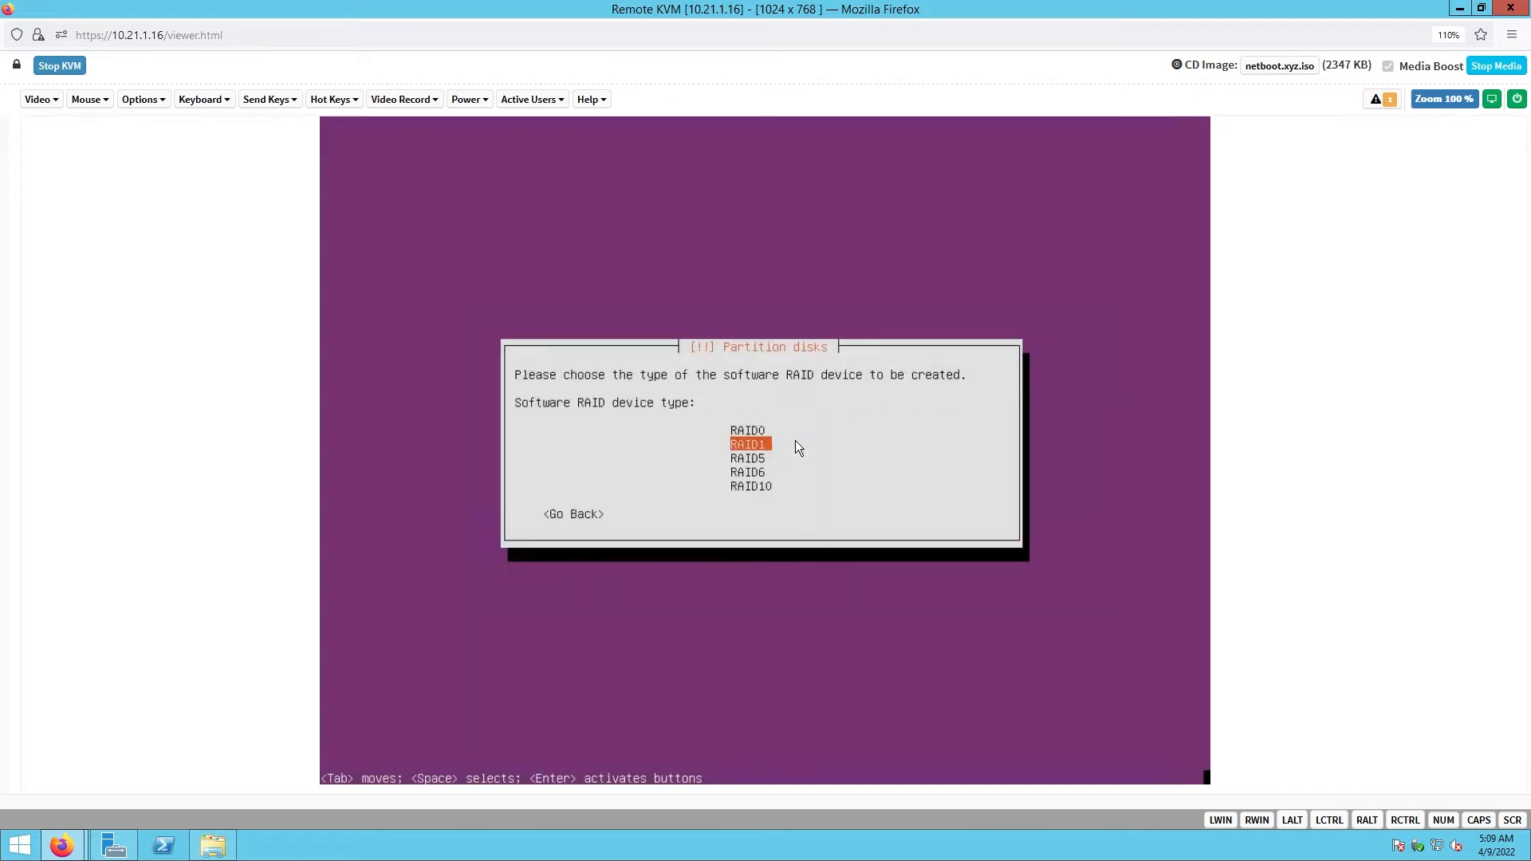
pyautogui.press('Return')
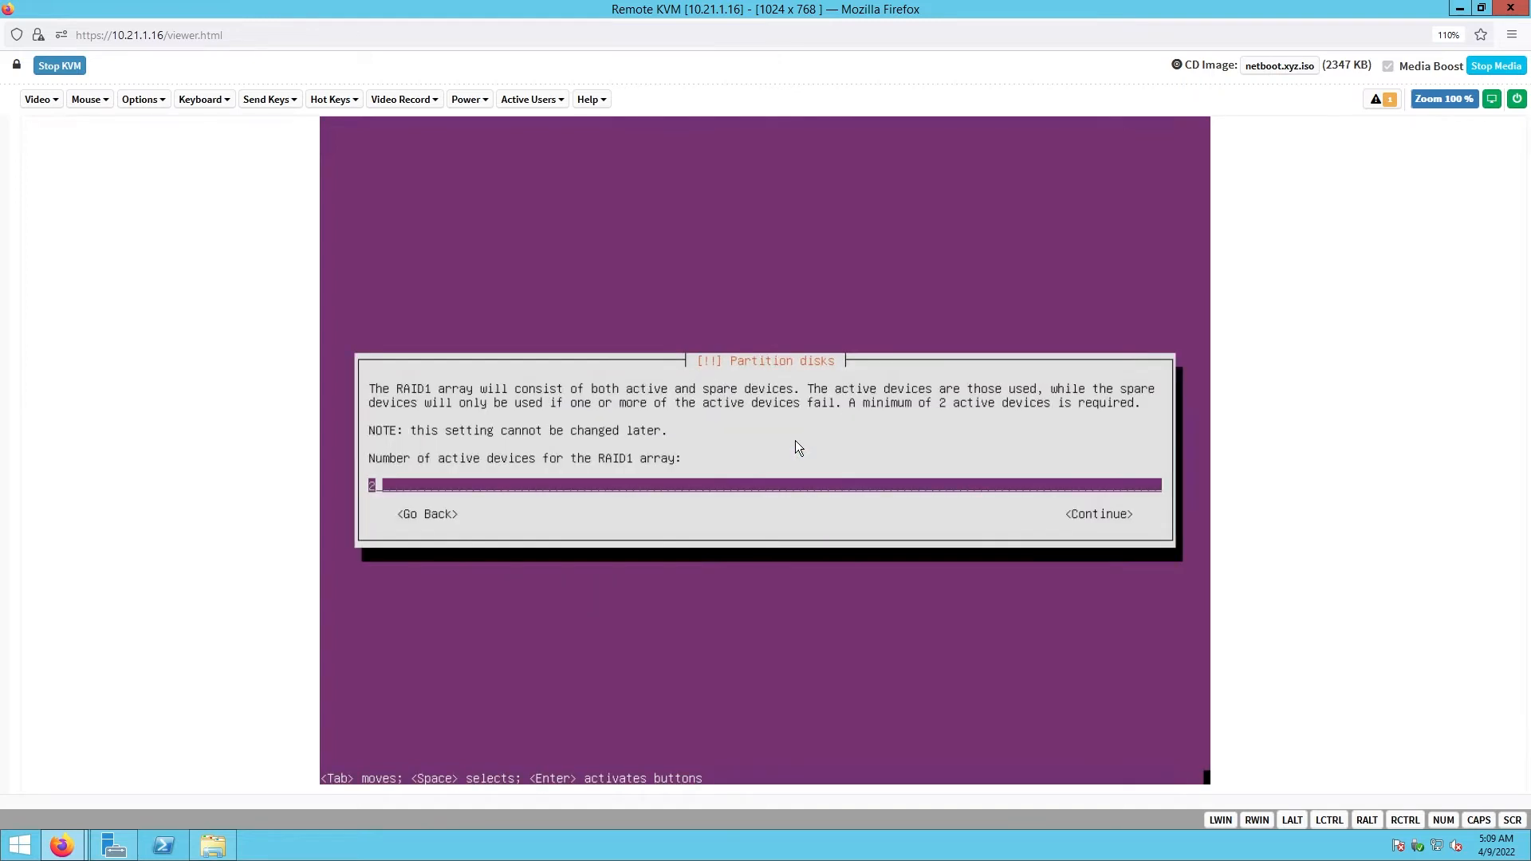
pyautogui.press('Tab')
pyautogui.press('Return')
pyautogui.press('Tab')
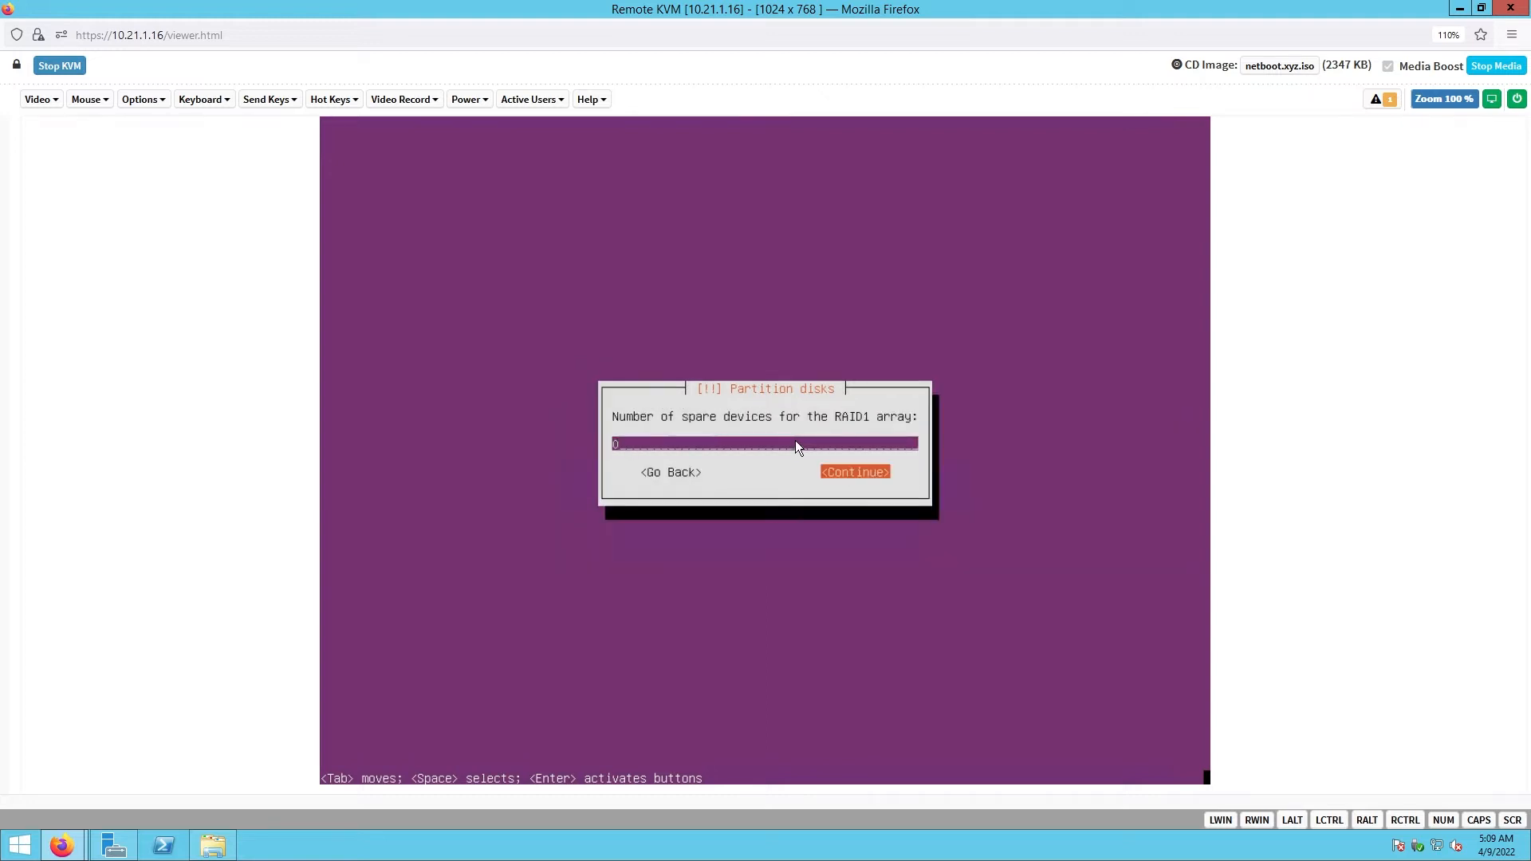
pyautogui.press('Return')
pyautogui.press('Down')
pyautogui.press('Down')
pyautogui.press('Down')
pyautogui.press('Down')
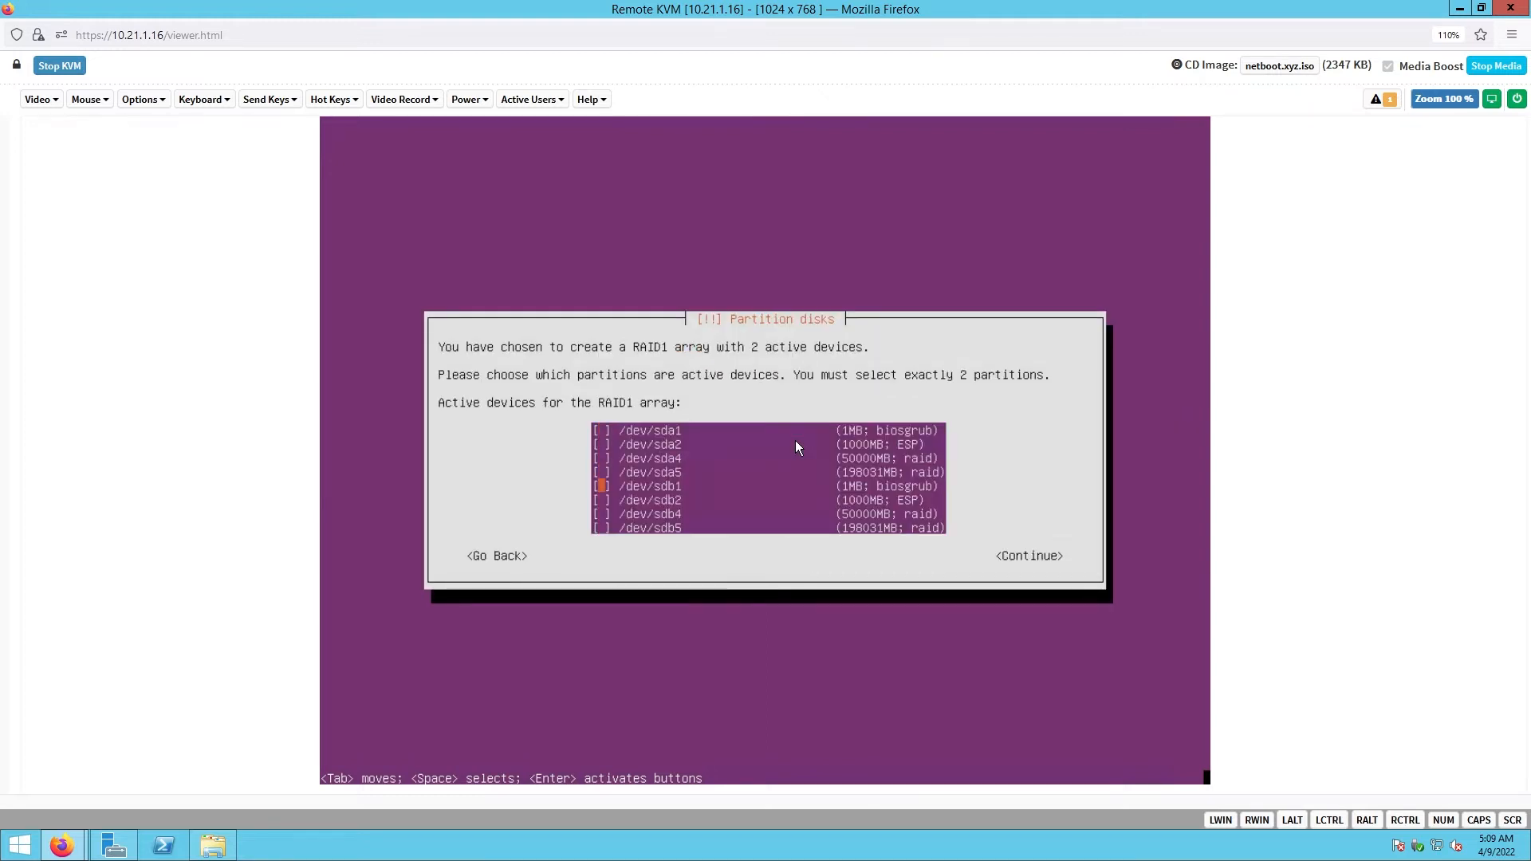
pyautogui.press('Up')
pyautogui.press('Up')
pyautogui.press('space')
pyautogui.press('Down')
pyautogui.press('Down')
pyautogui.press('Down')
pyautogui.press('Down')
pyautogui.press('Tab')
pyautogui.press('Return')
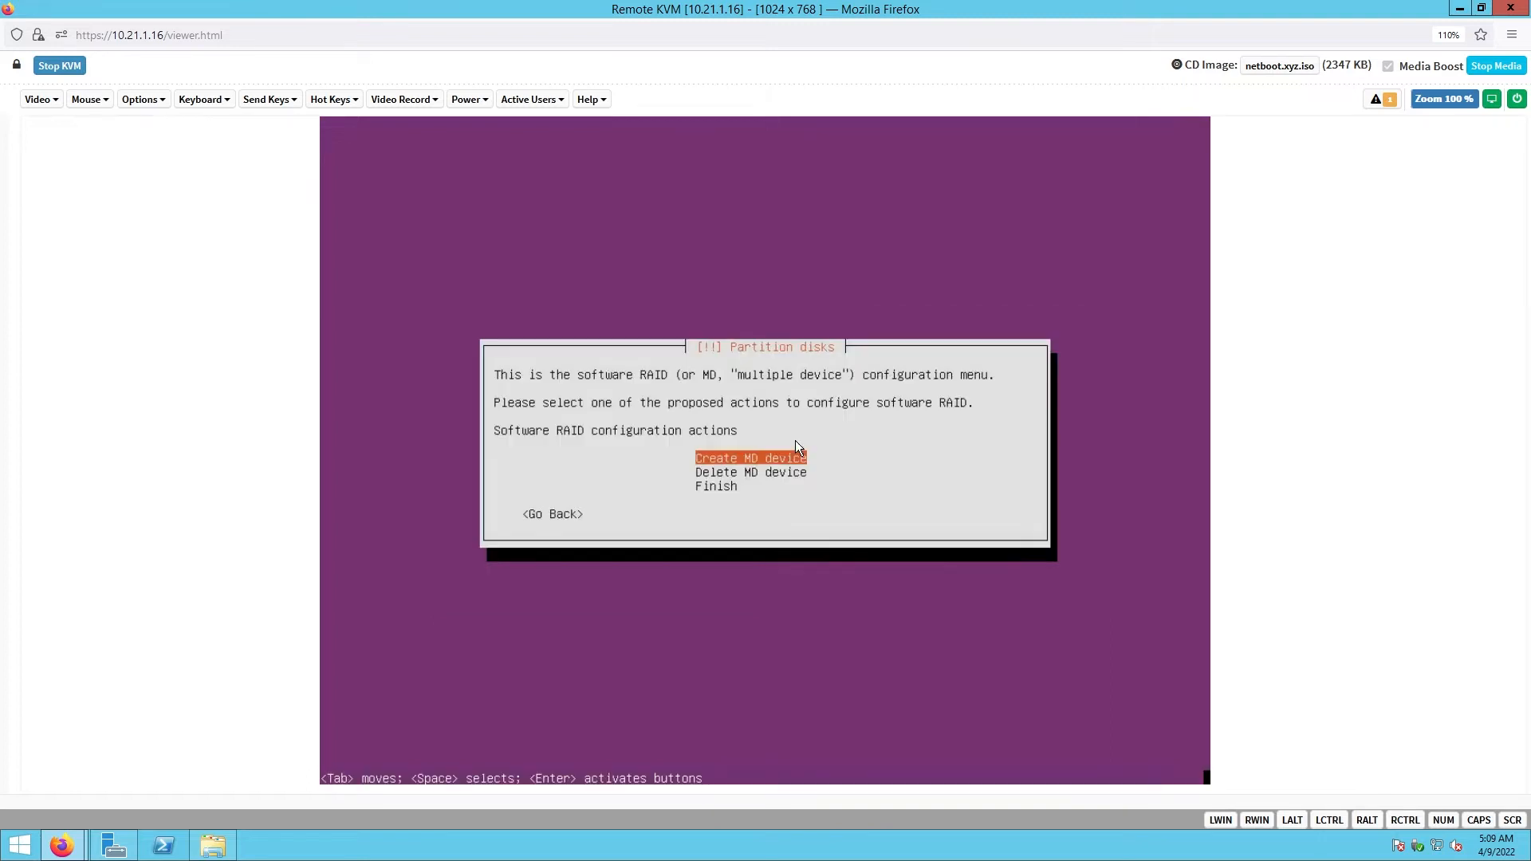
# - Create a second RAID1 device from sda5 and sdb5, then finish the software RAID setup
pyautogui.press('Return')
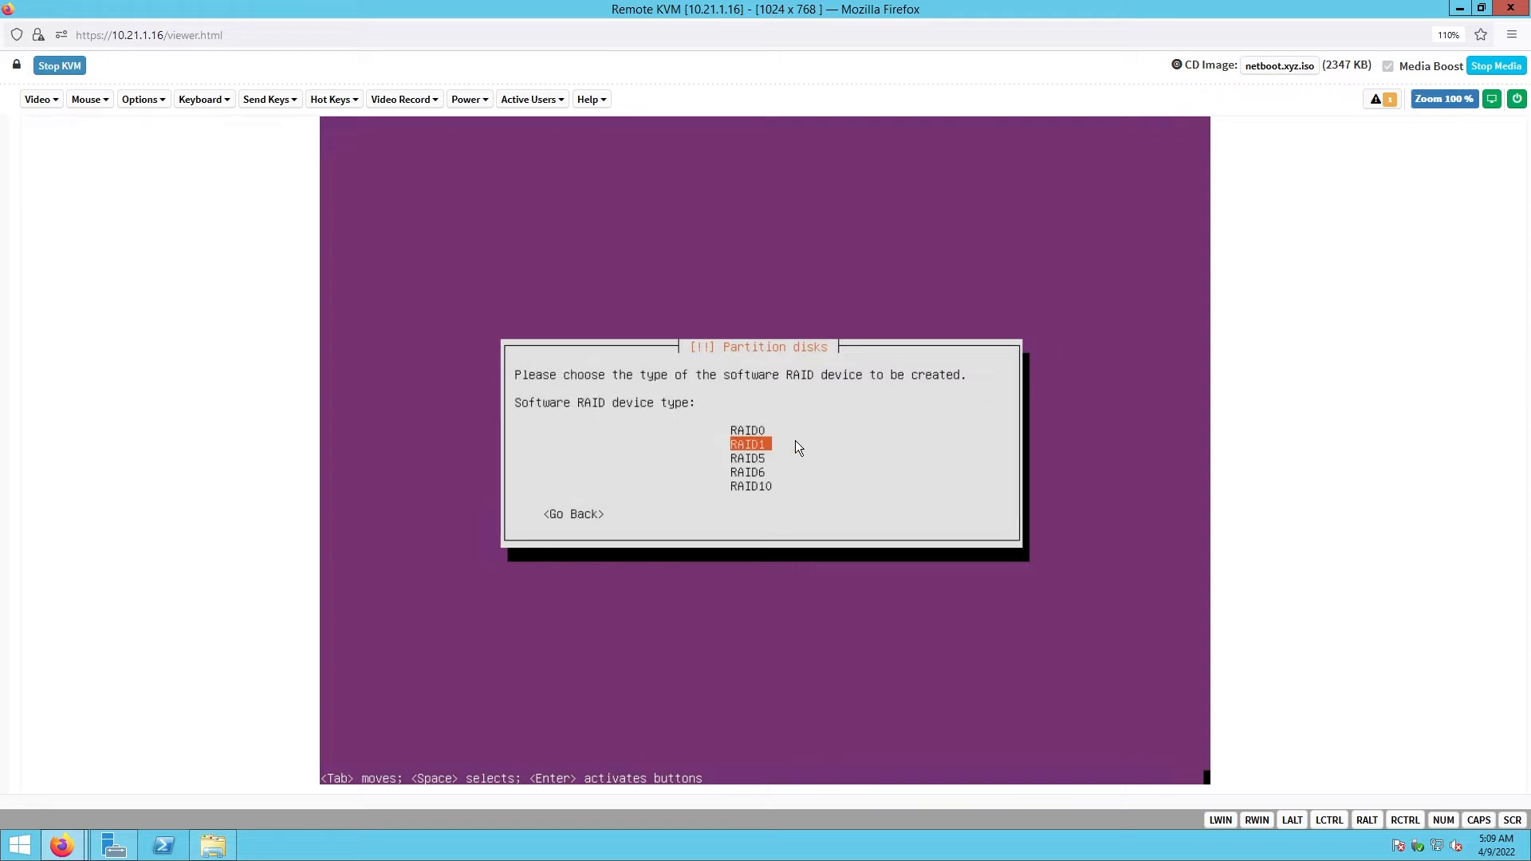
pyautogui.press('Return')
pyautogui.press('Tab')
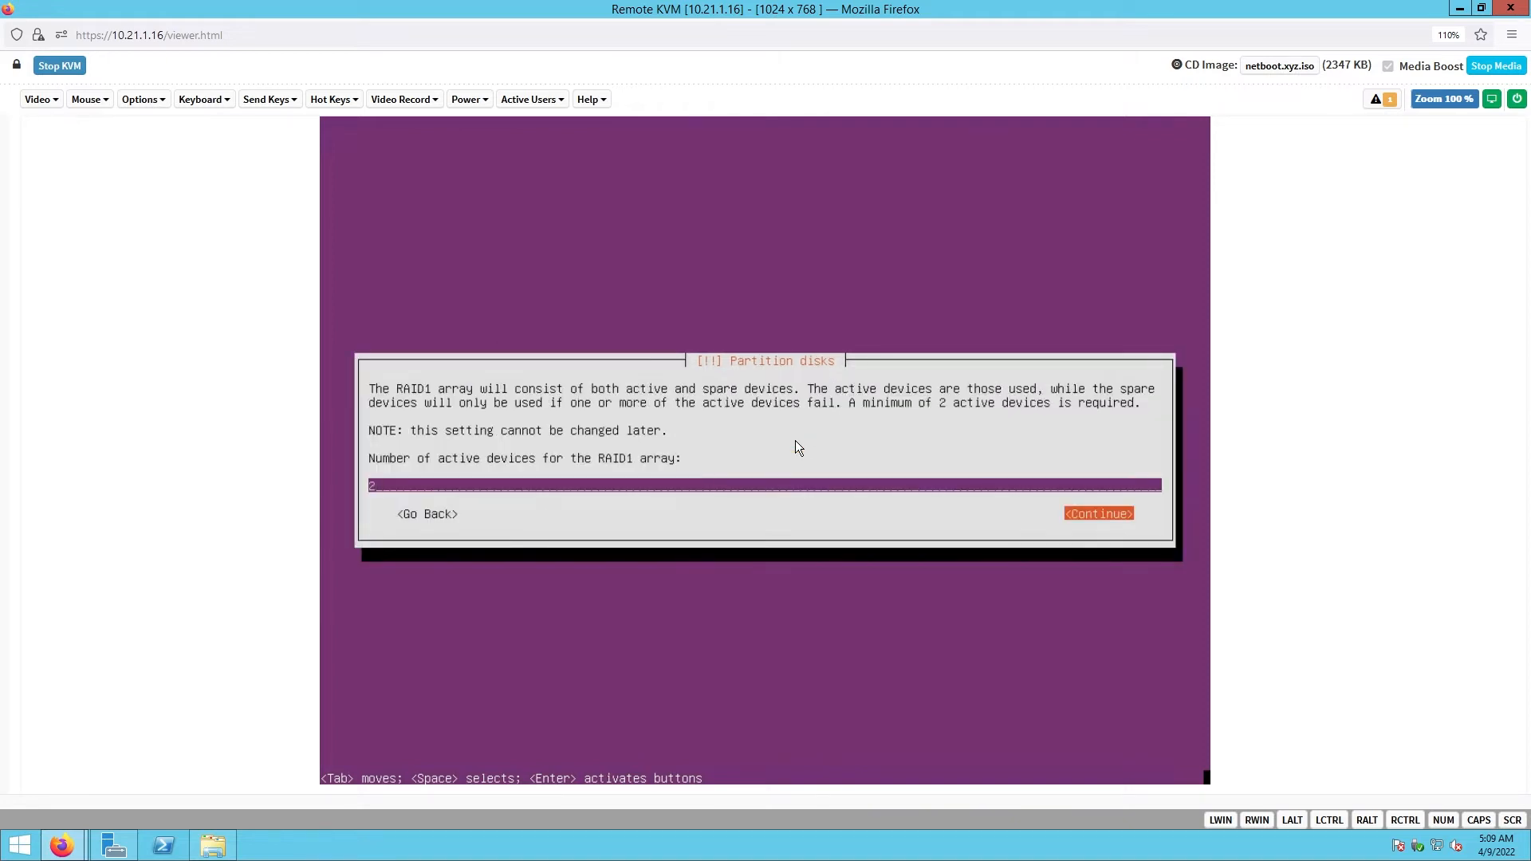
pyautogui.press('Return')
pyautogui.press('Tab')
pyautogui.press('Return')
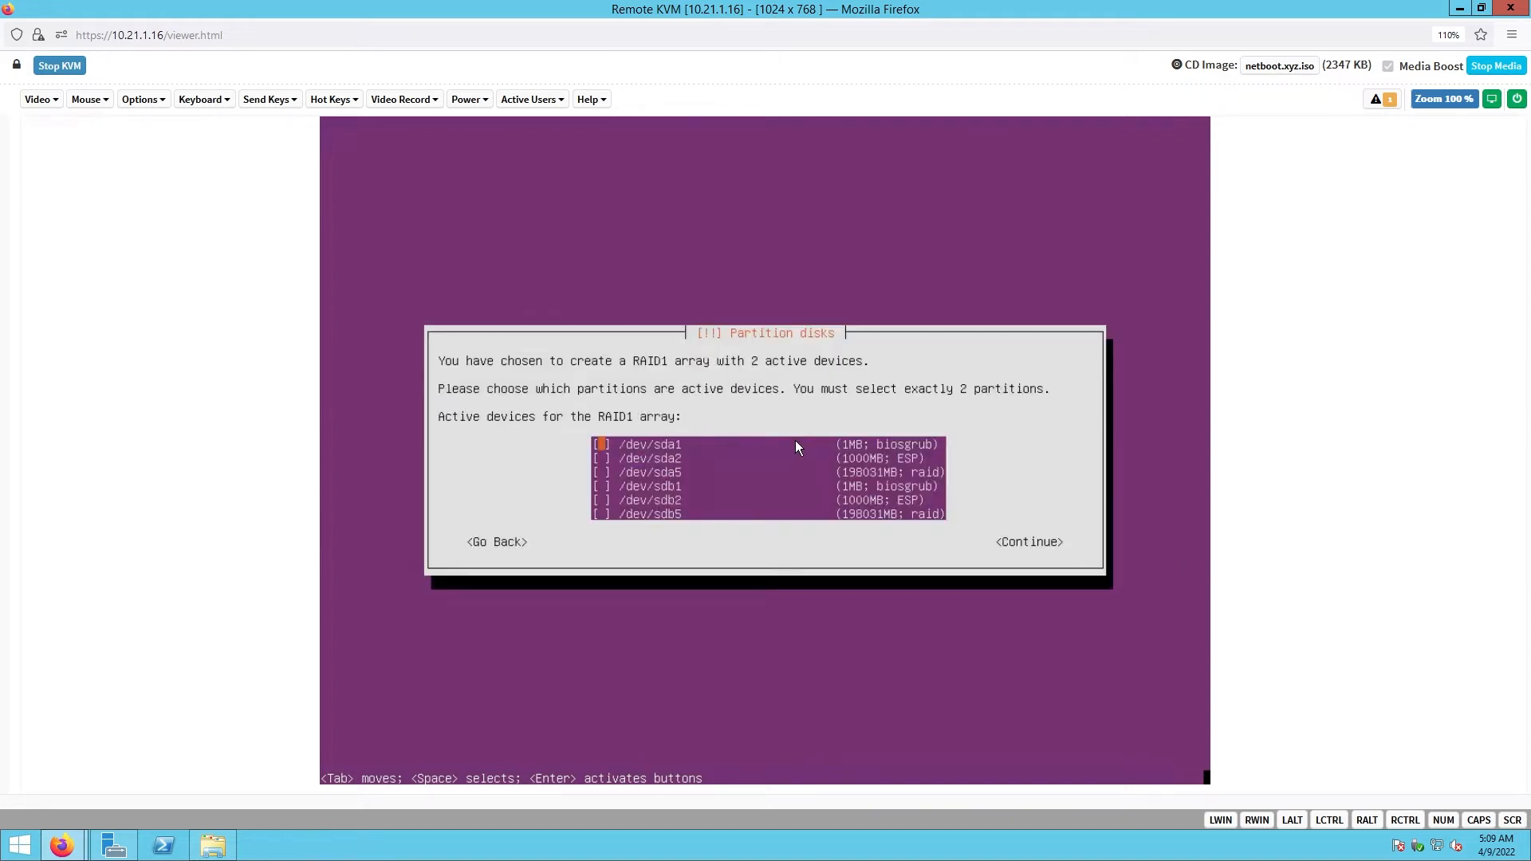
pyautogui.press('Down')
pyautogui.press('Down')
pyautogui.press('space')
pyautogui.press('Down')
pyautogui.press('Down')
pyautogui.press('Down')
pyautogui.press('Return')
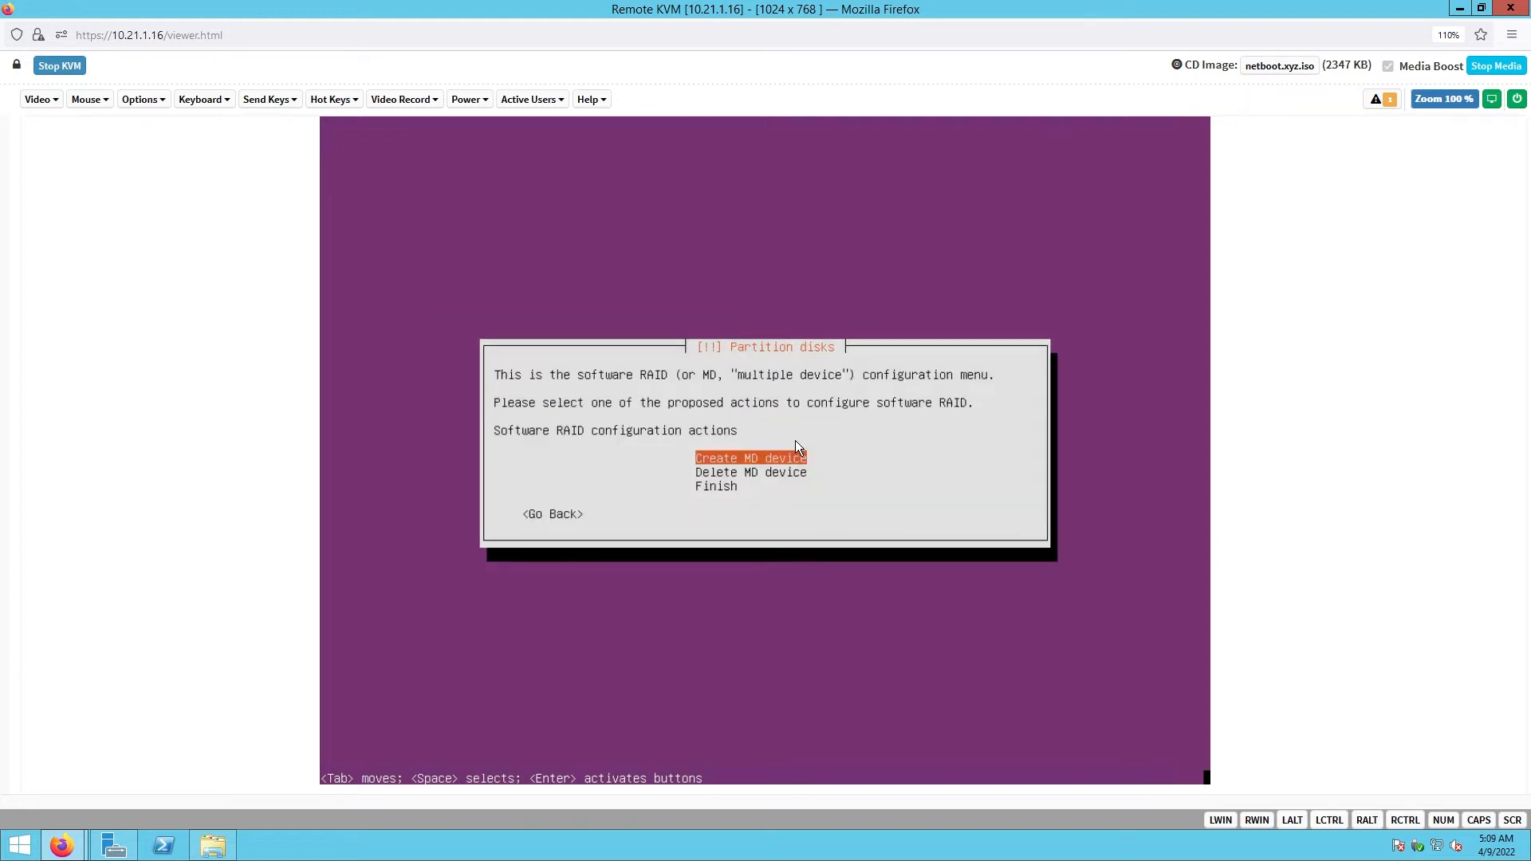
pyautogui.press('Tab')
pyautogui.press('Tab')
pyautogui.press('Down')
pyautogui.press('Down')
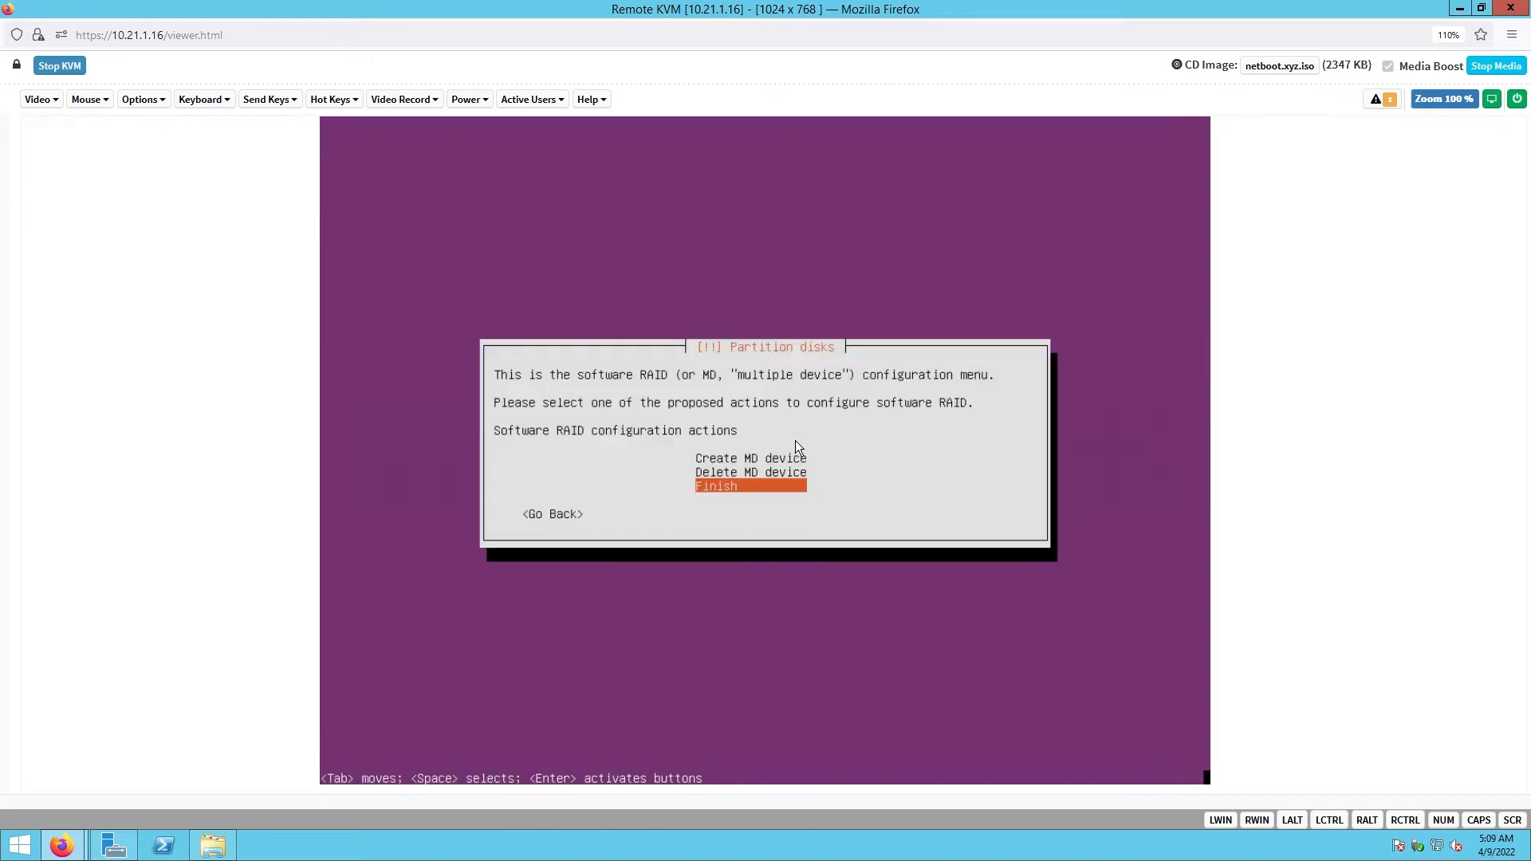
pyautogui.press('Return')
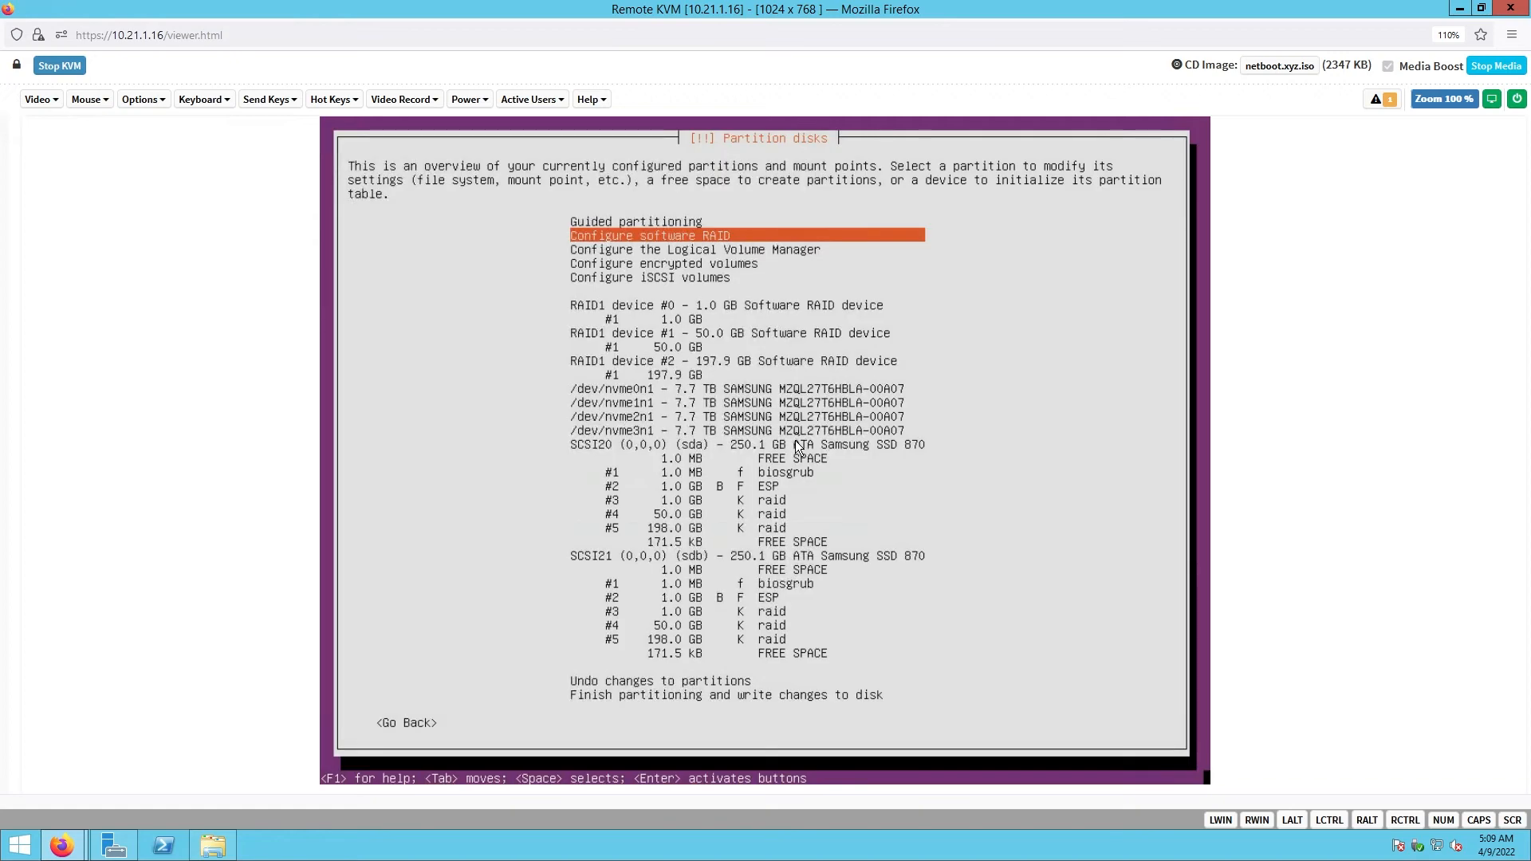
# - Set the 1.0 GB partition on RAID1 device #0 to use Ext4
pyautogui.press('Down')
pyautogui.press('Down')
pyautogui.press('Down')
pyautogui.press('Down')
pyautogui.press('Down')
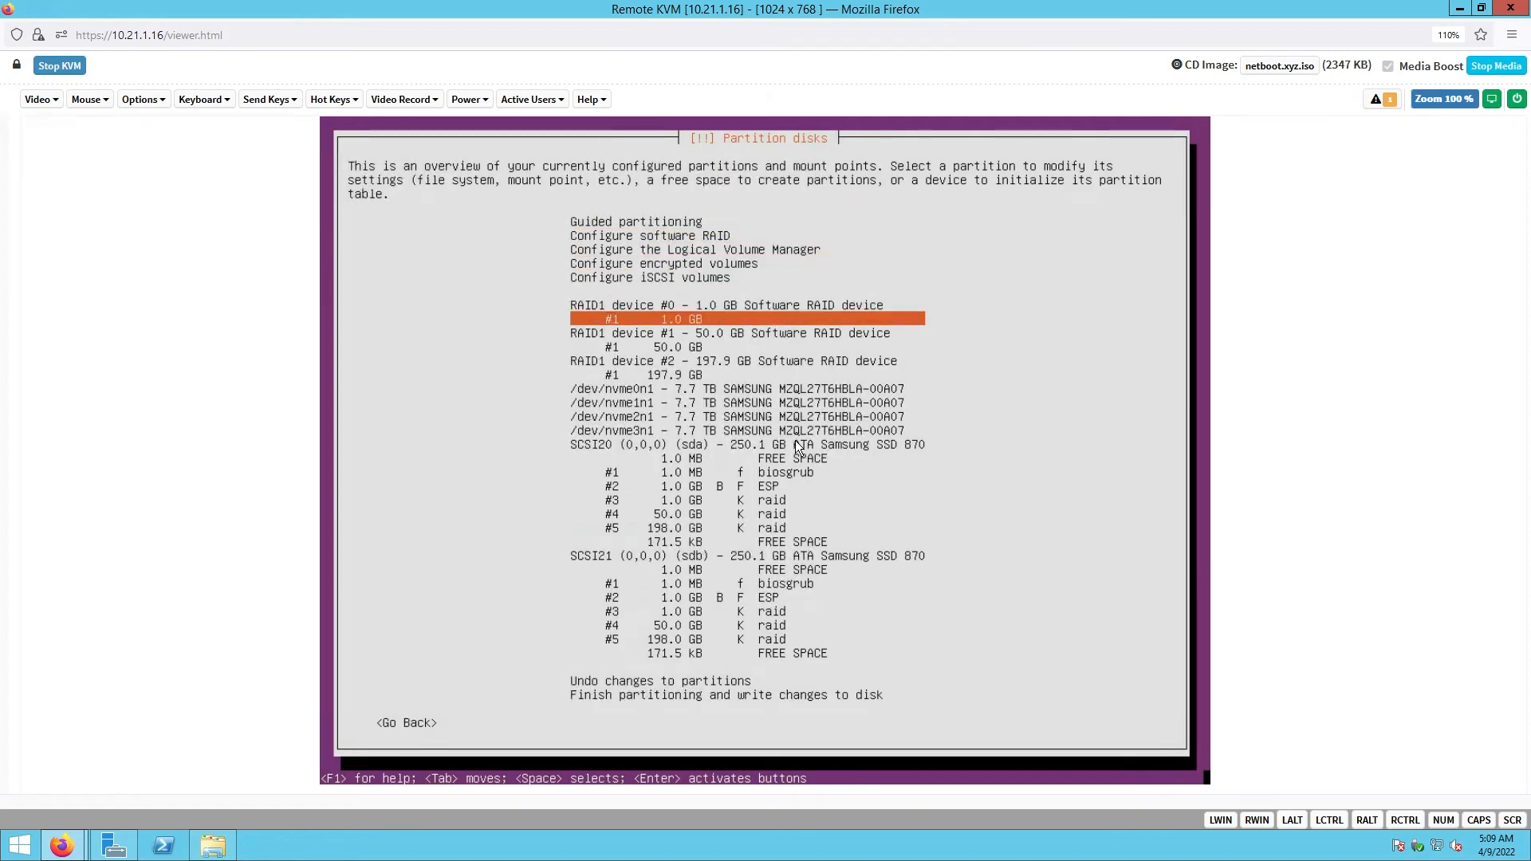
pyautogui.press('Down')
pyautogui.press('Down')
pyautogui.press('Down')
pyautogui.press('Down')
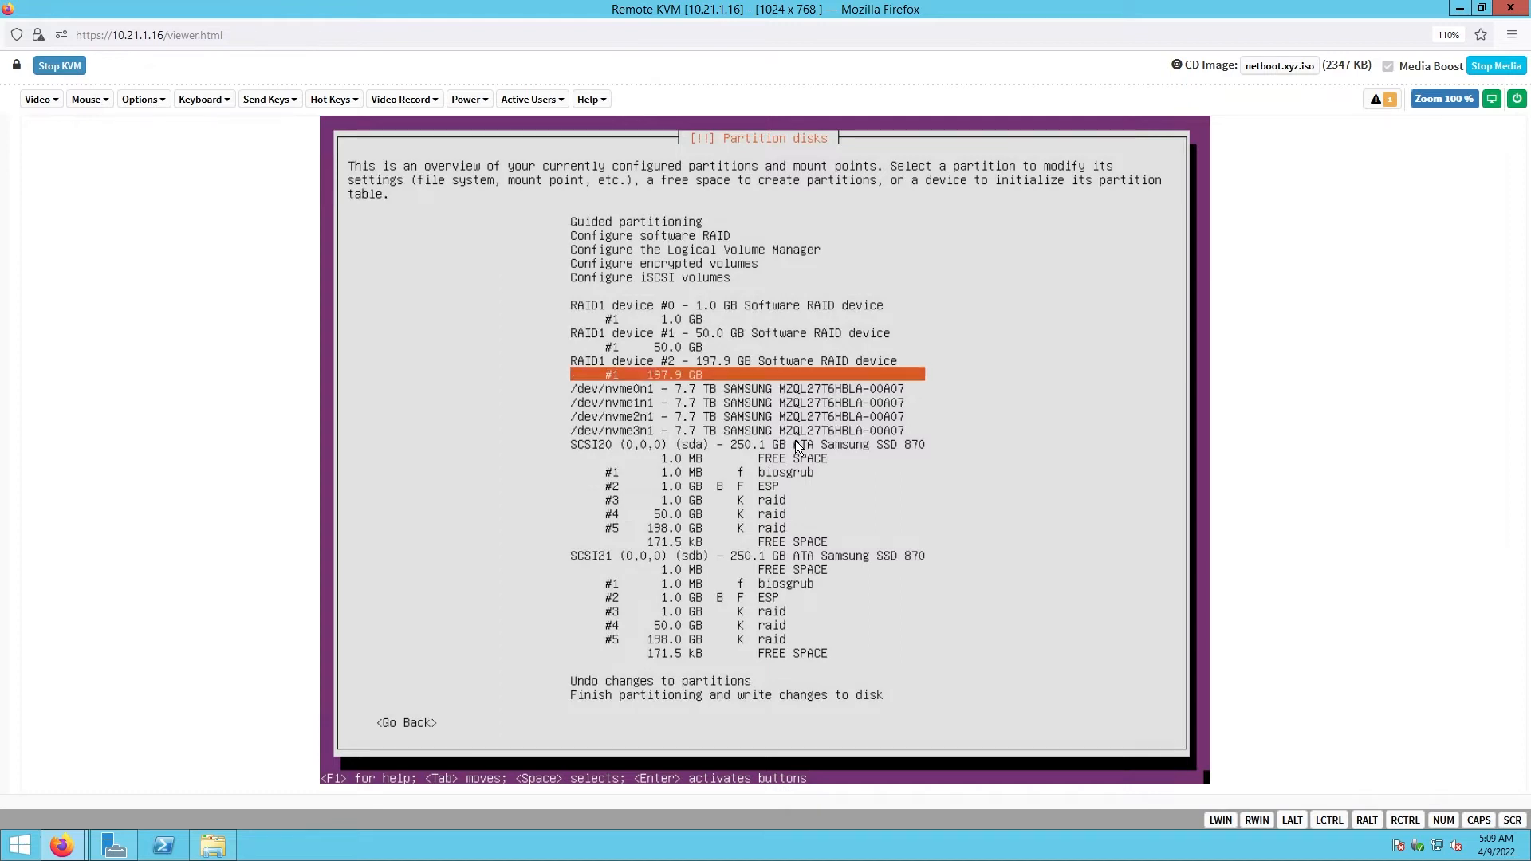
pyautogui.press('Up')
pyautogui.press('Up')
pyautogui.press('Up')
pyautogui.press('Up')
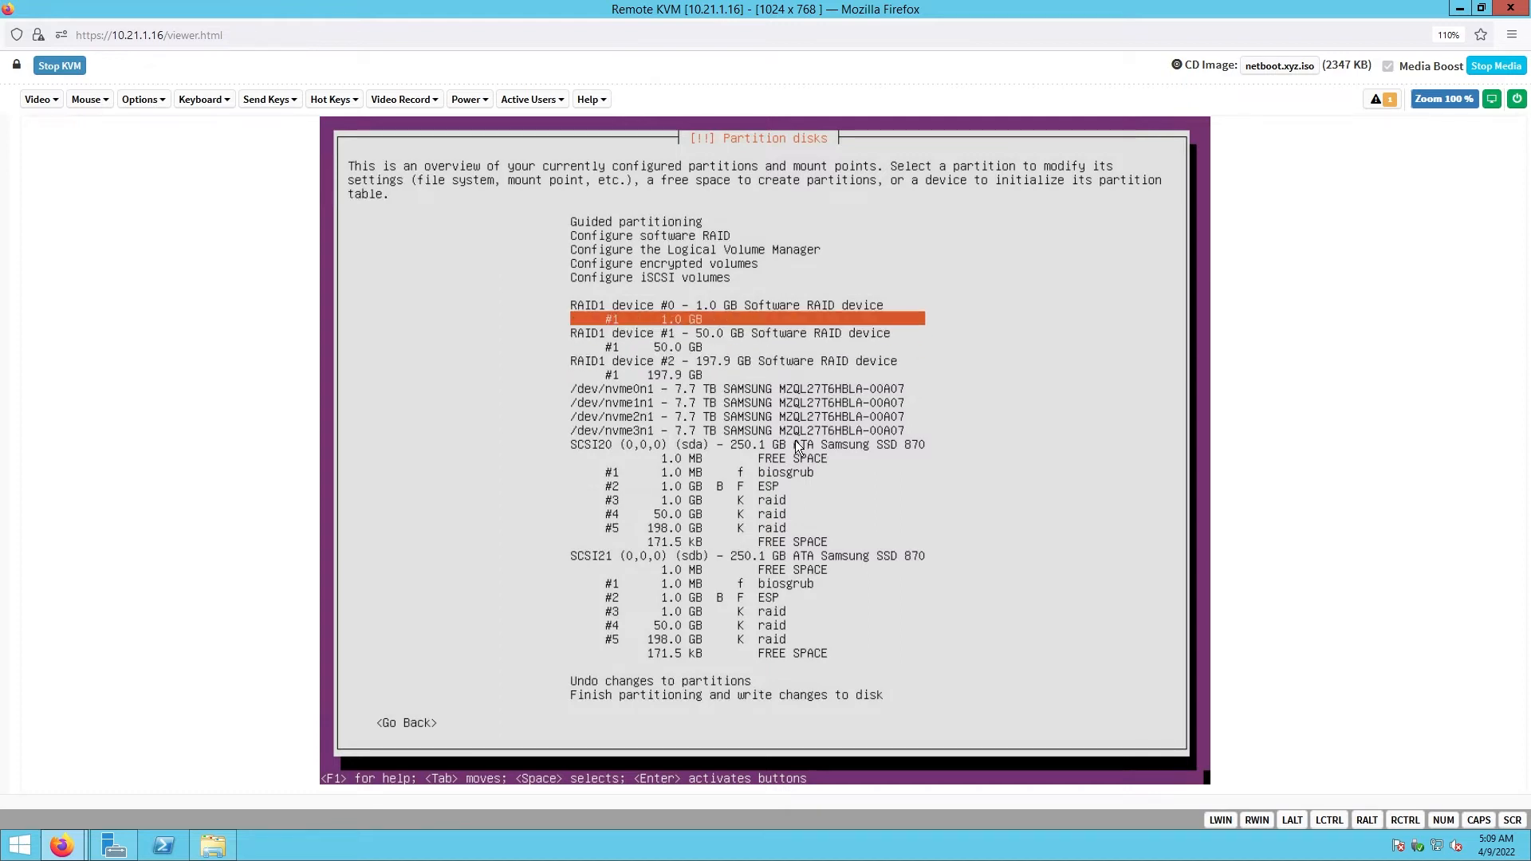
pyautogui.press('Return')
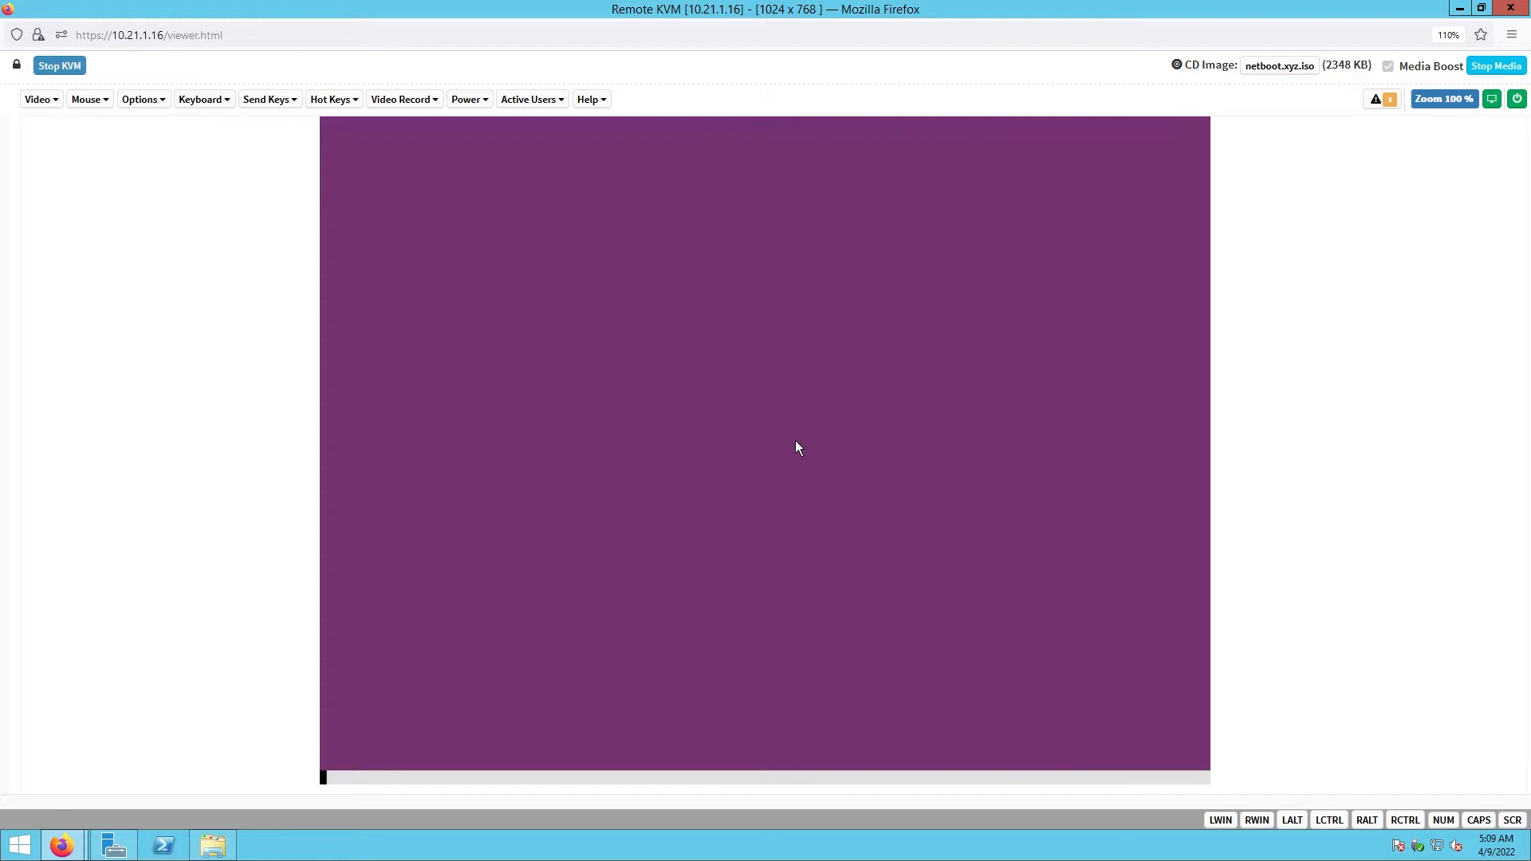
pyautogui.press('Up')
pyautogui.press('Up')
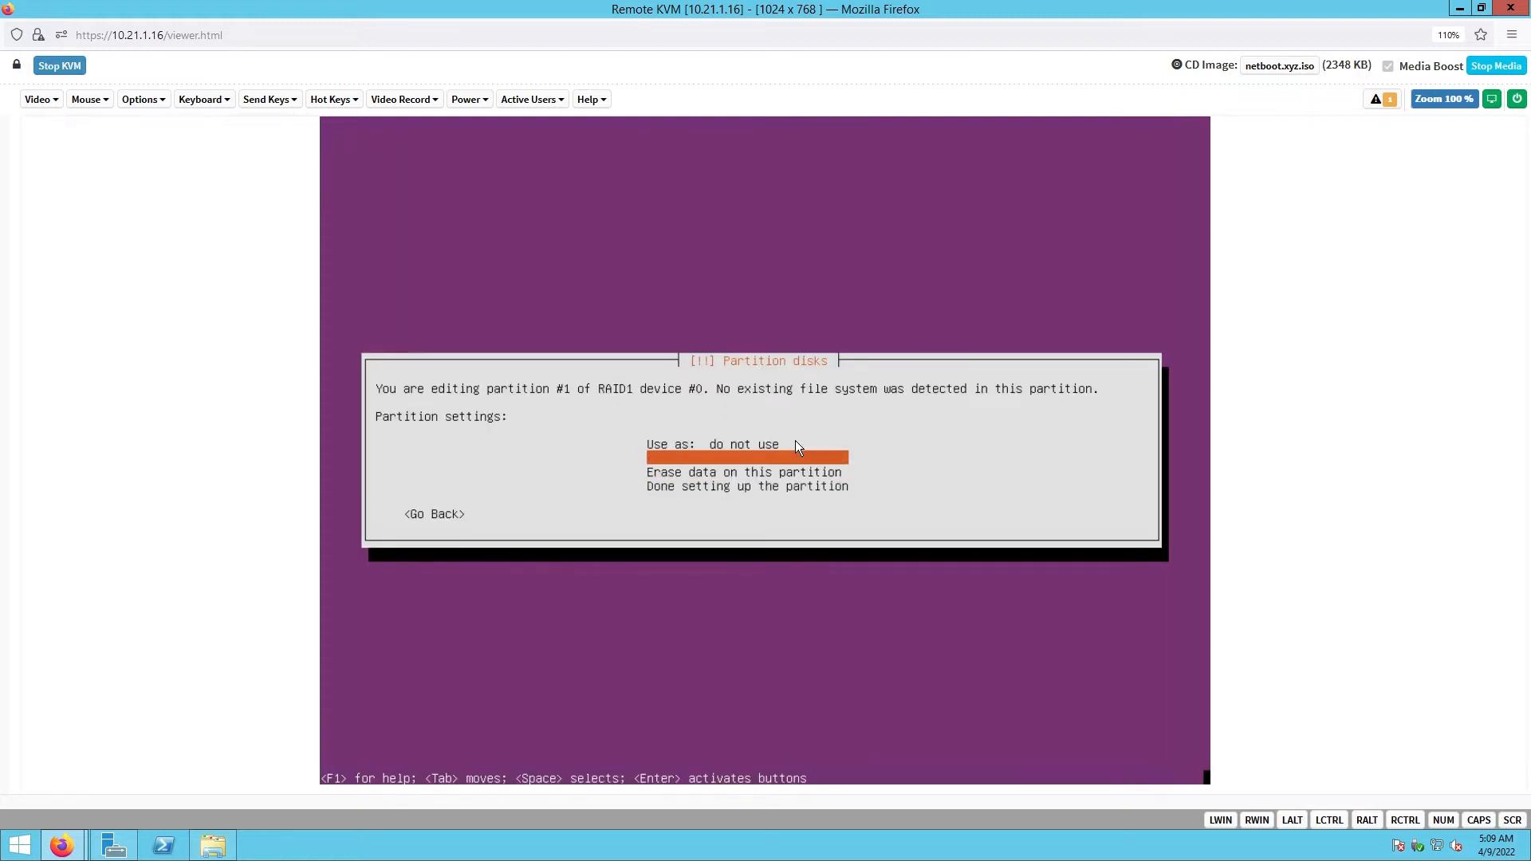
pyautogui.press('Up')
pyautogui.press('Return')
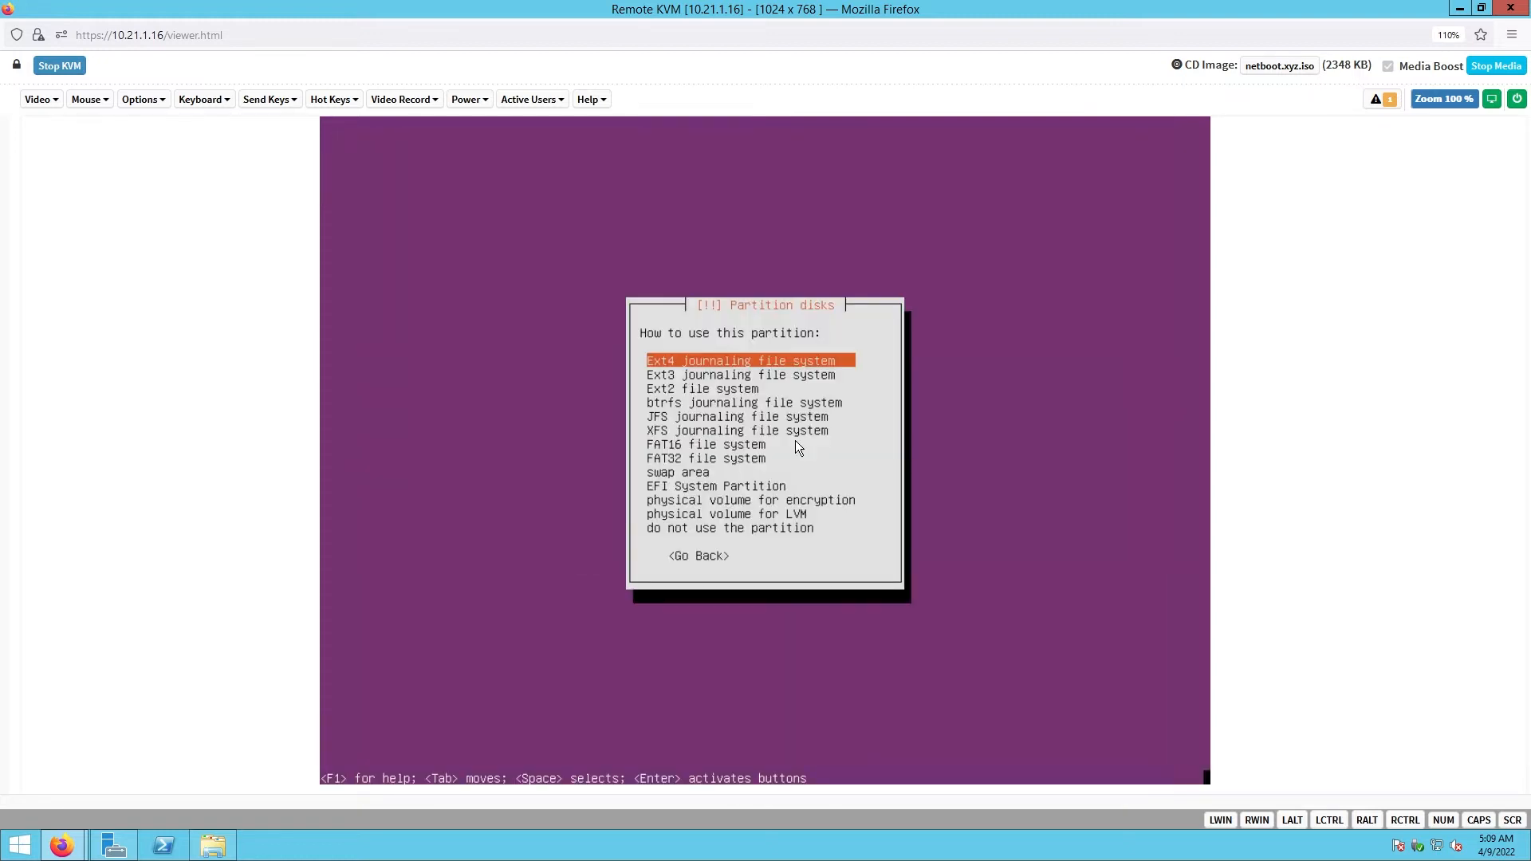
pyautogui.press('Return')
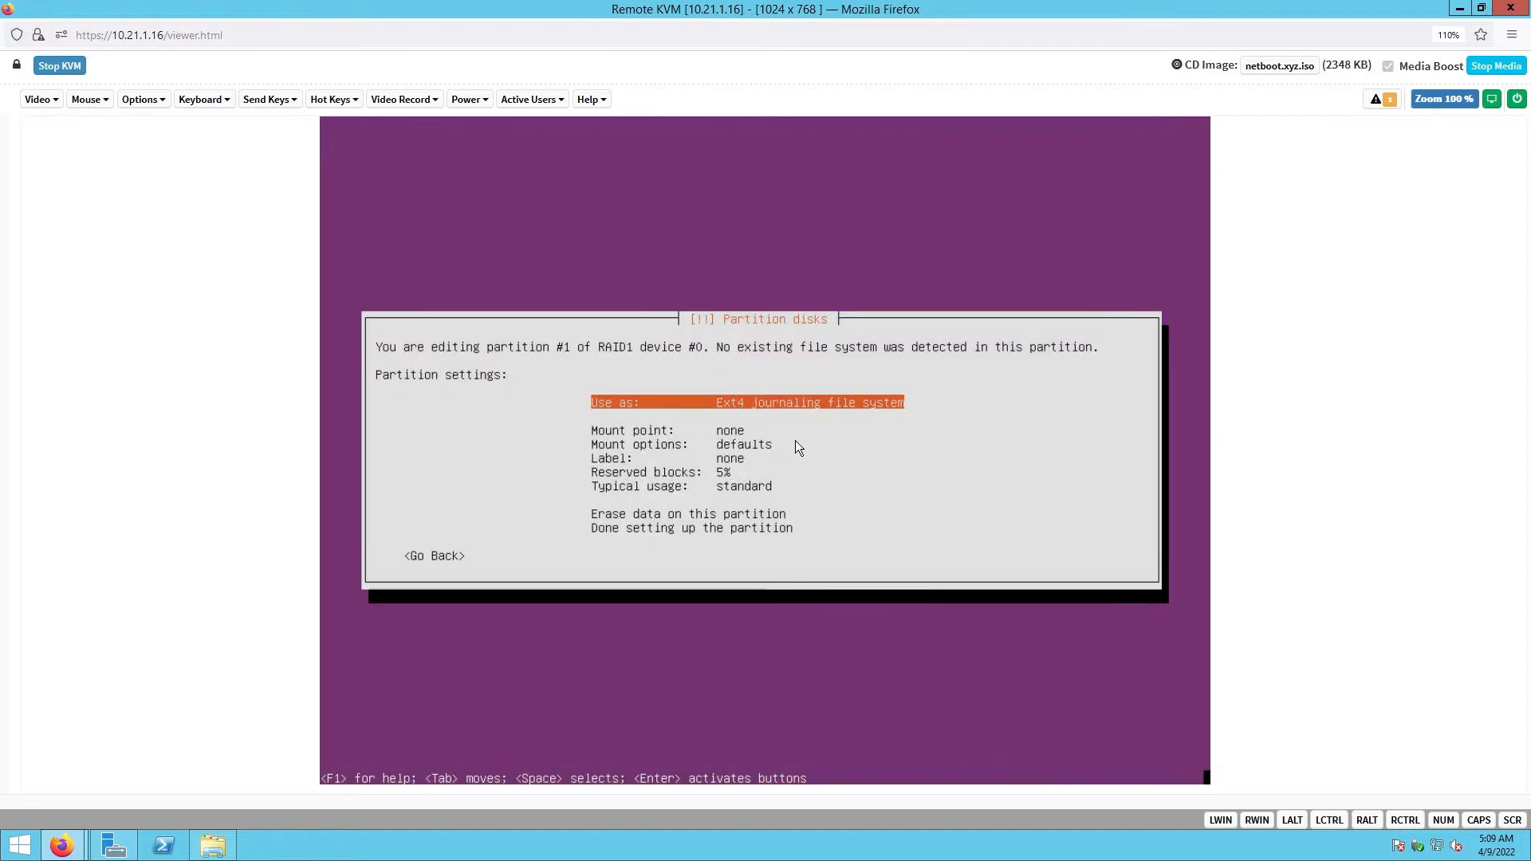
# - Give the 1.0 GB partition the mount point /boot and finish its setup
pyautogui.press('Down')
pyautogui.press('Return')
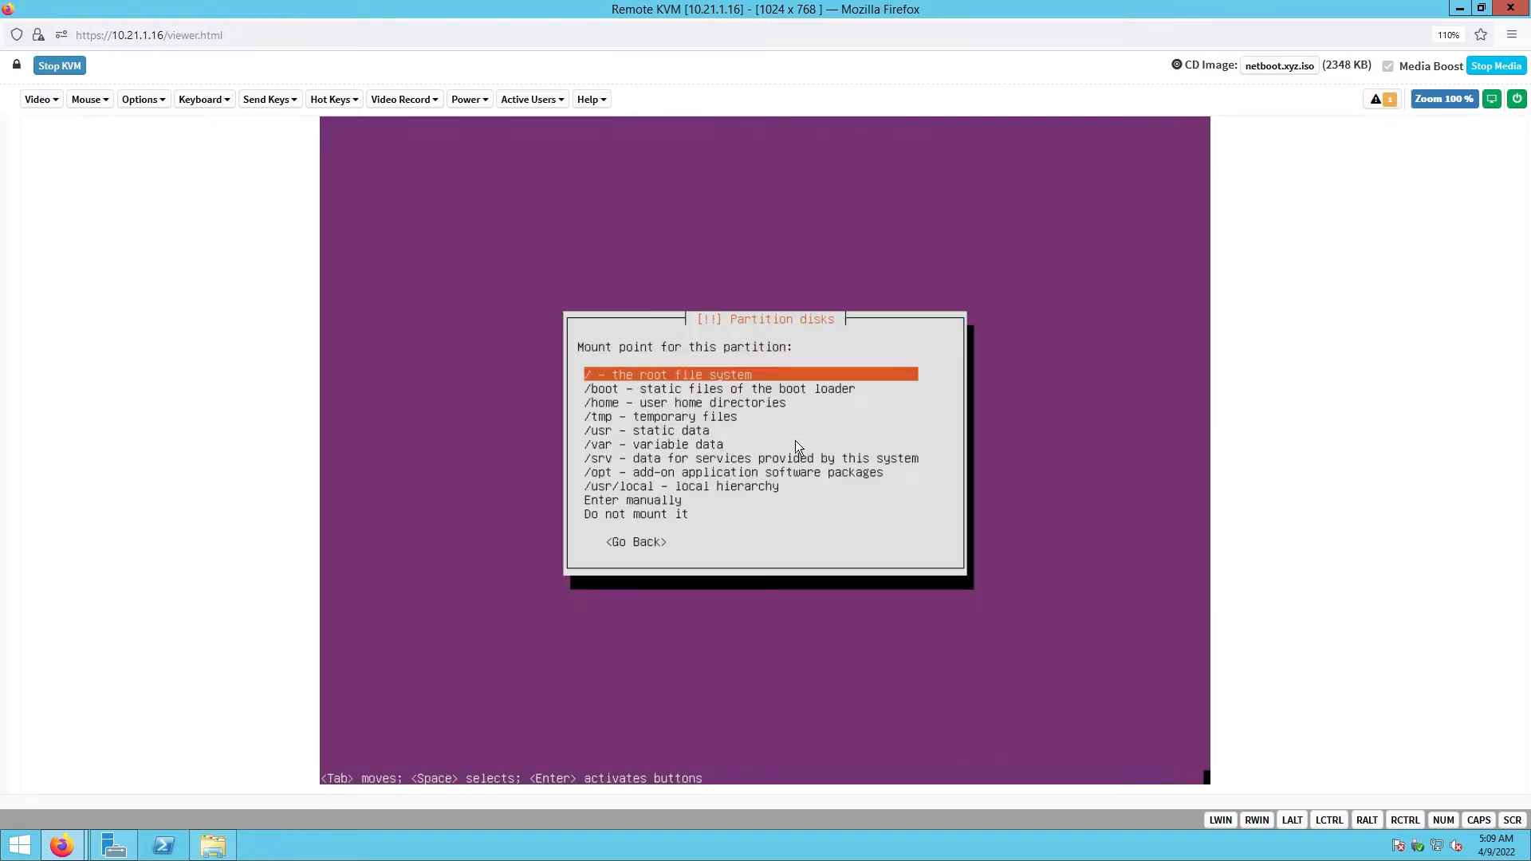
pyautogui.press('Down')
pyautogui.press('Return')
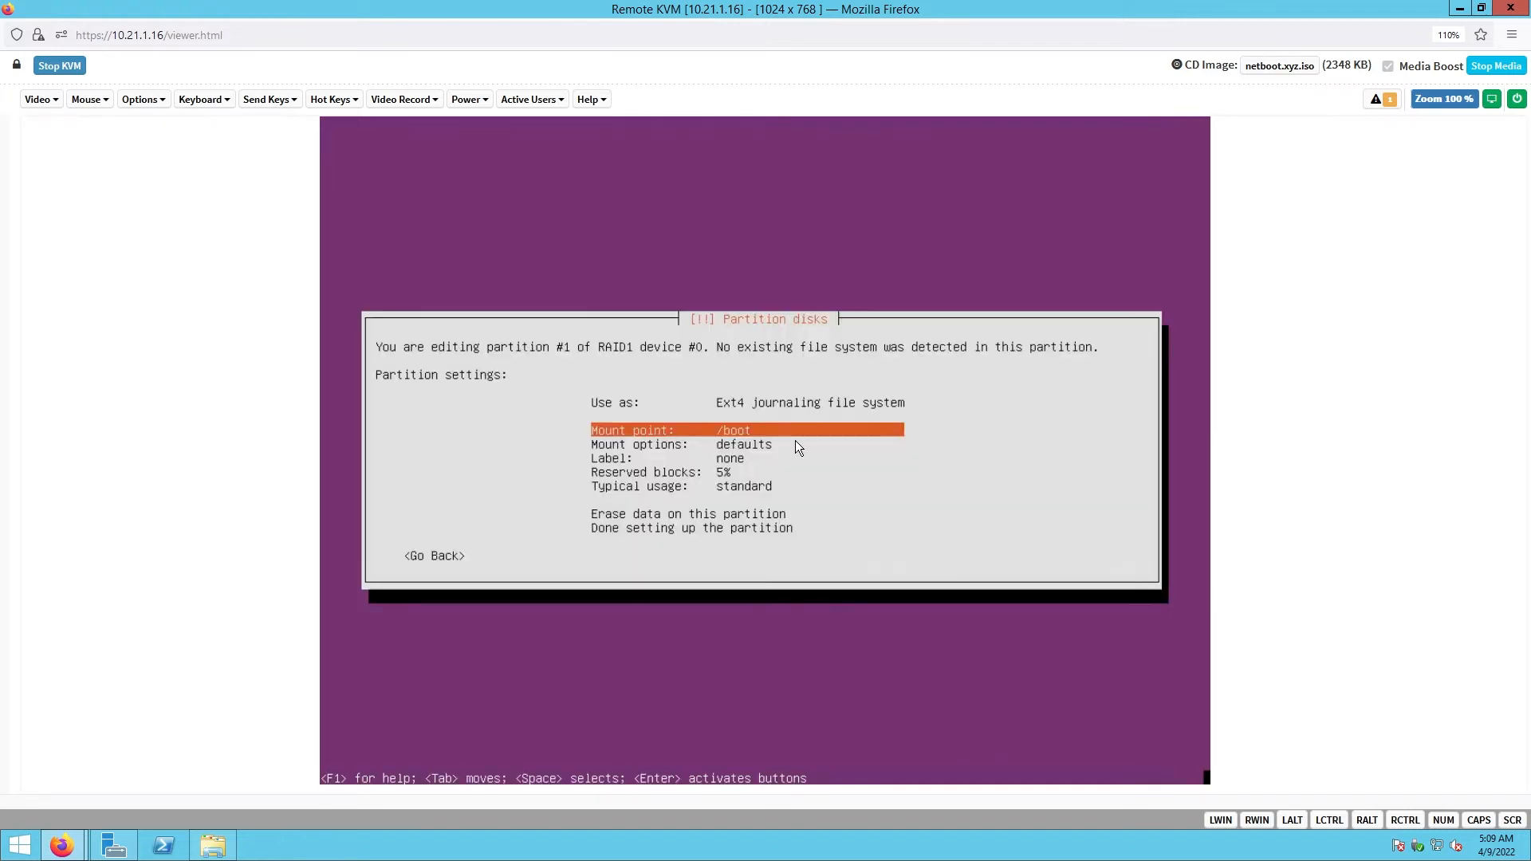
pyautogui.press('Down')
pyautogui.press('Down')
pyautogui.press('Down')
pyautogui.press('Down')
pyautogui.press('Down')
pyautogui.press('Down')
pyautogui.press('Down')
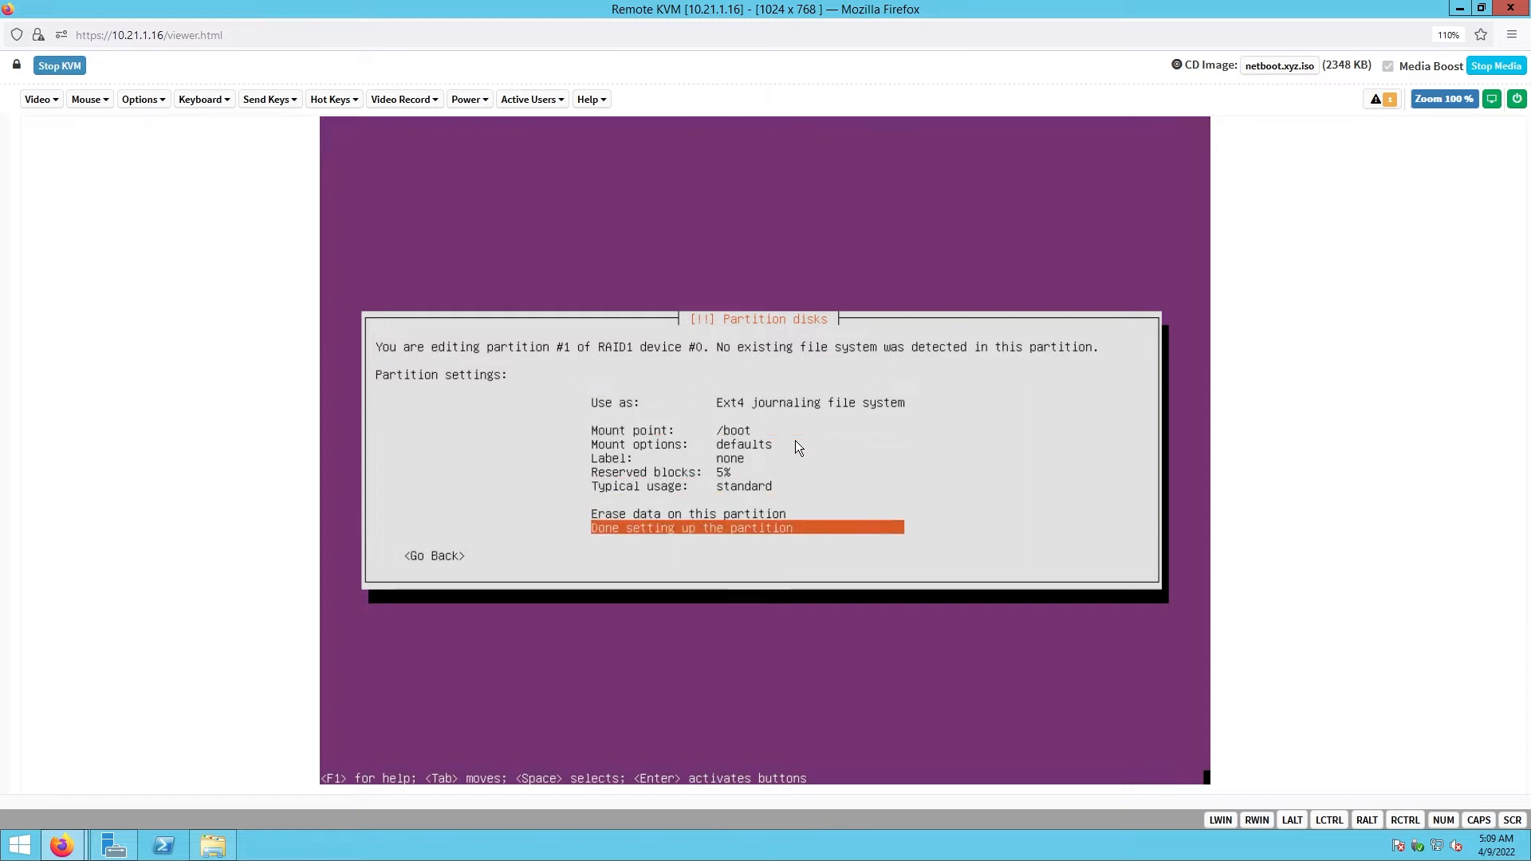
pyautogui.press('Return')
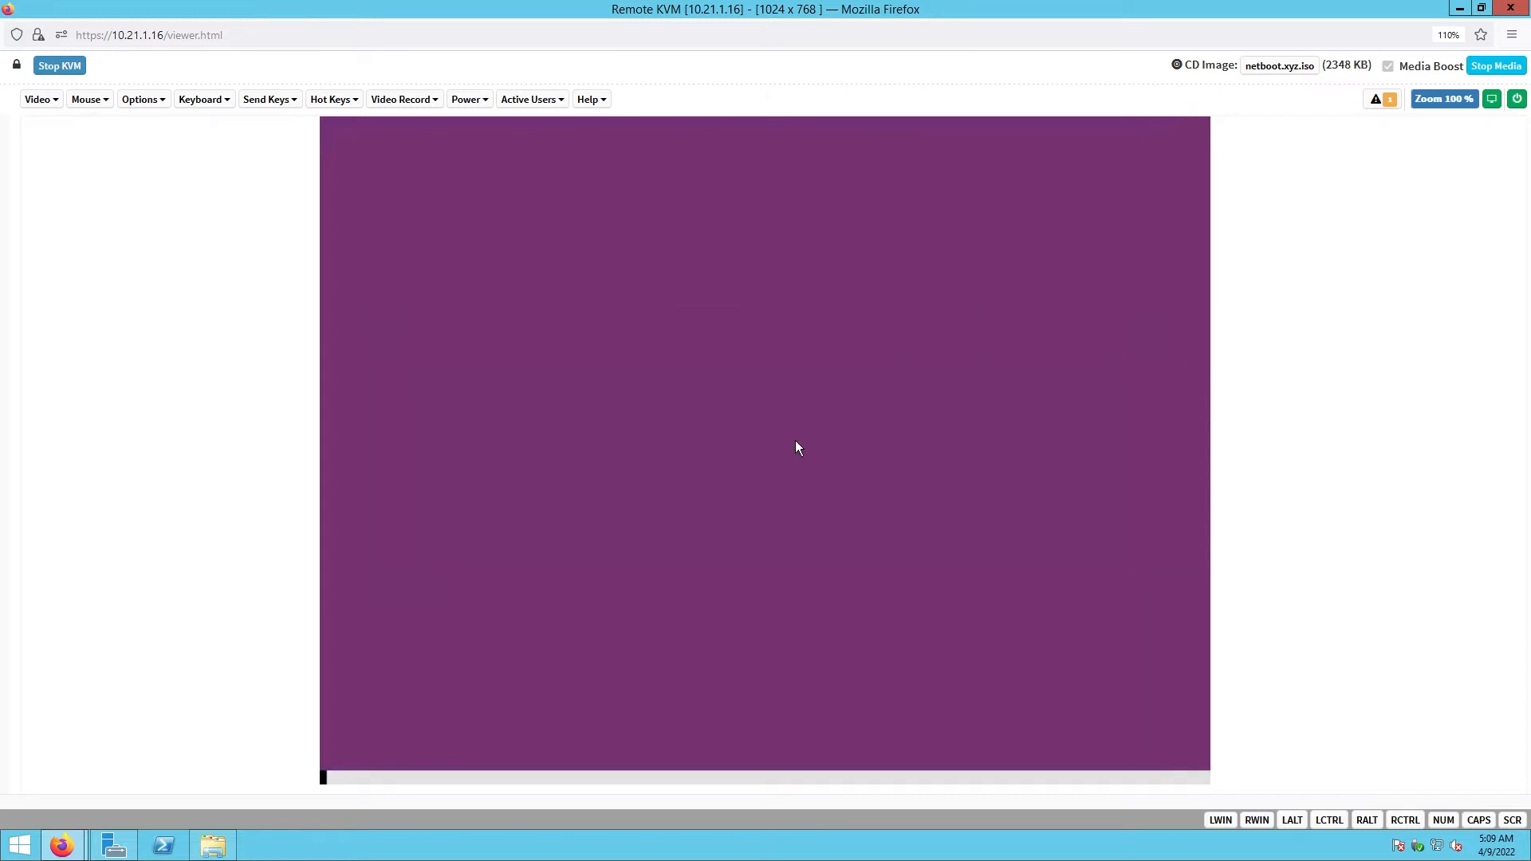
# - Set the 50.0 GB RAID1 #1 partition to Ext4 with mount point /var, then finish it
pyautogui.press('Down')
pyautogui.press('Down')
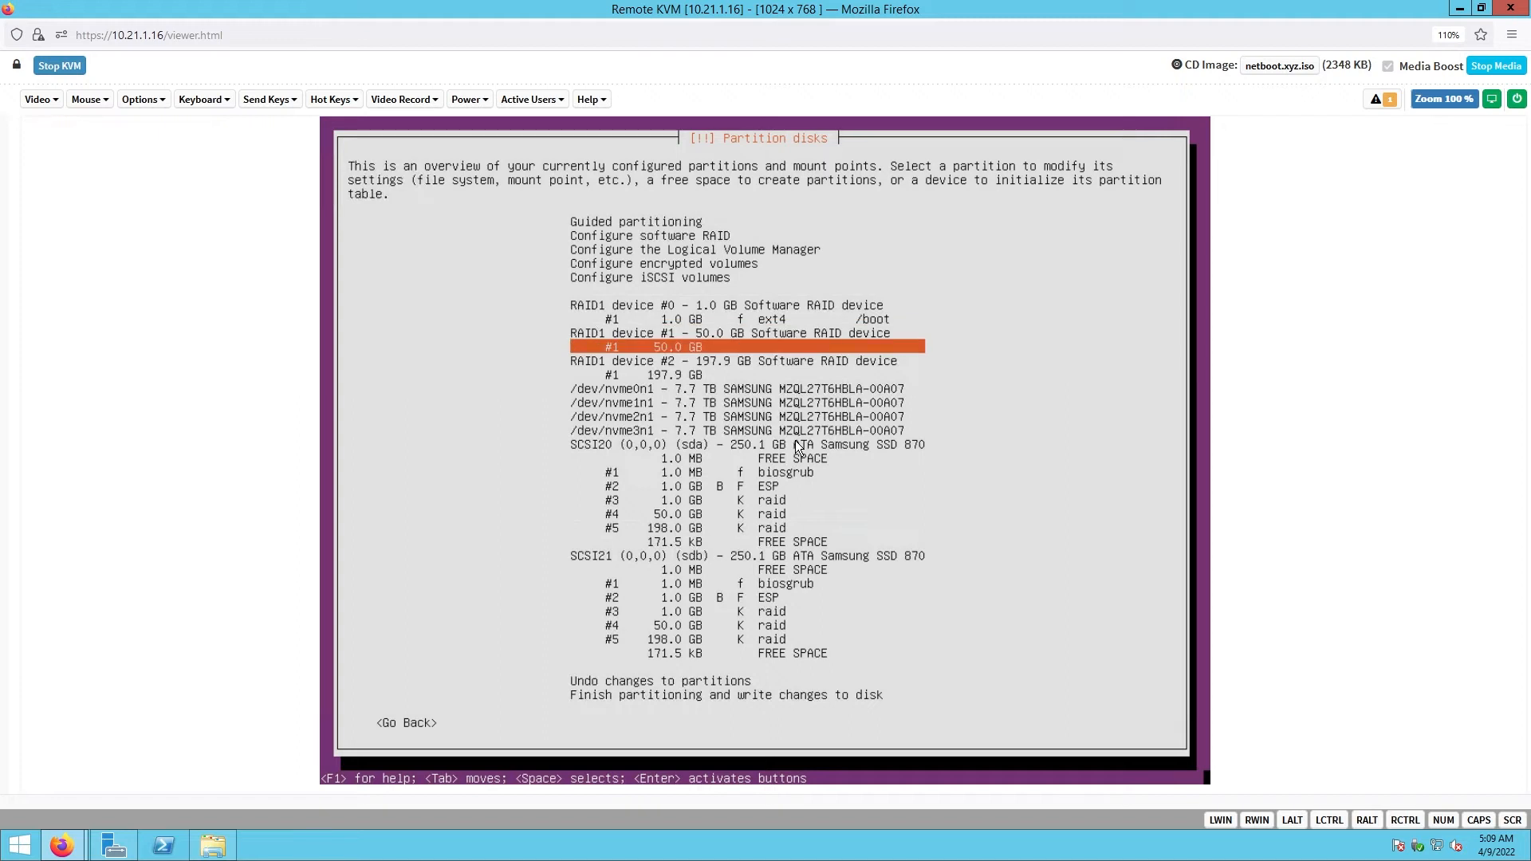
pyautogui.press('Return')
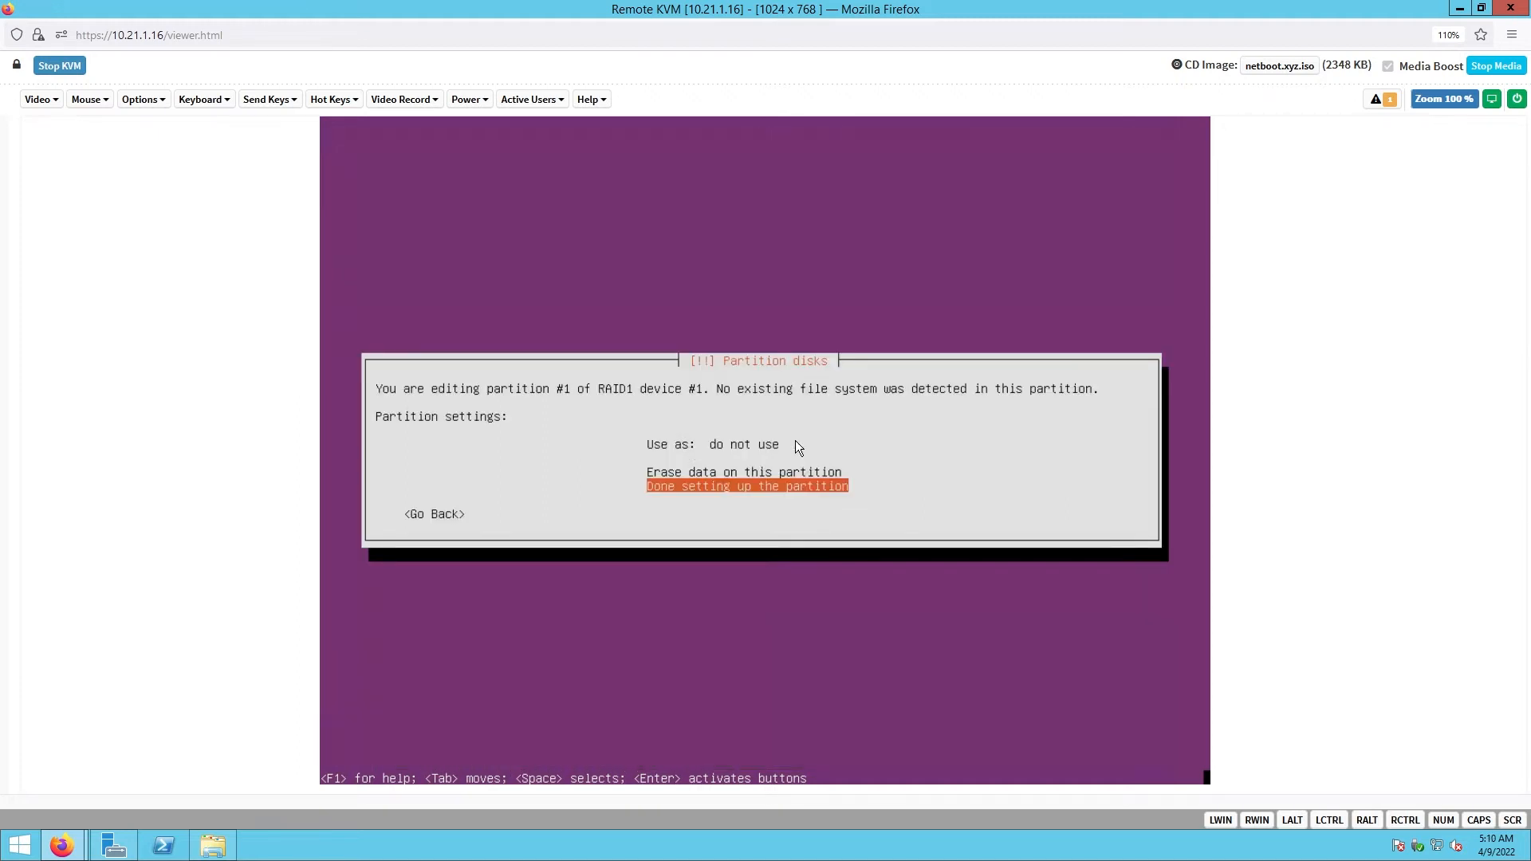
pyautogui.press('Up')
pyautogui.press('Up')
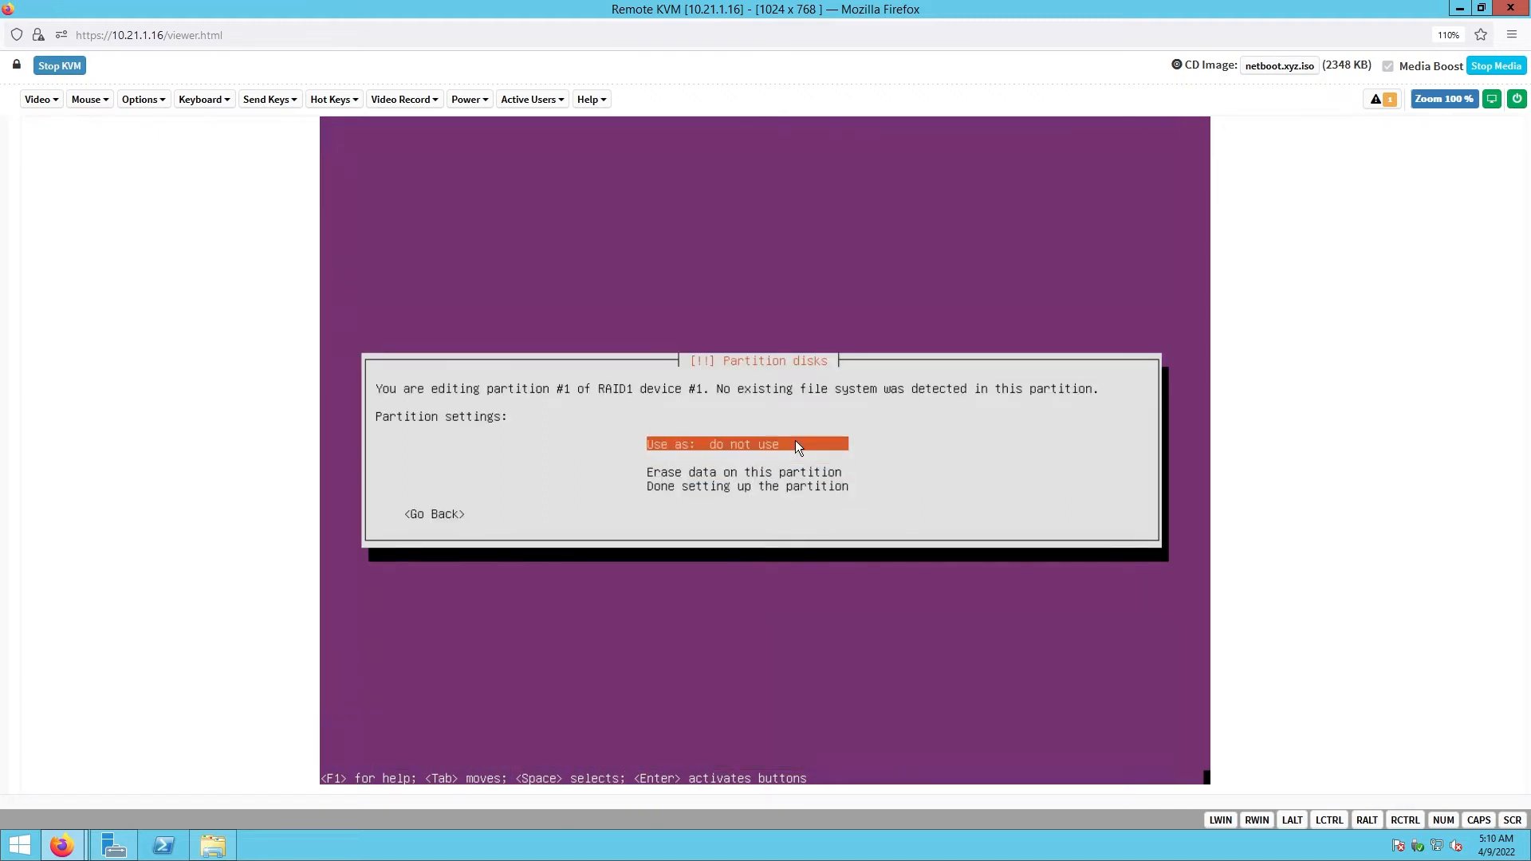
pyautogui.press('Return')
pyautogui.press('Return')
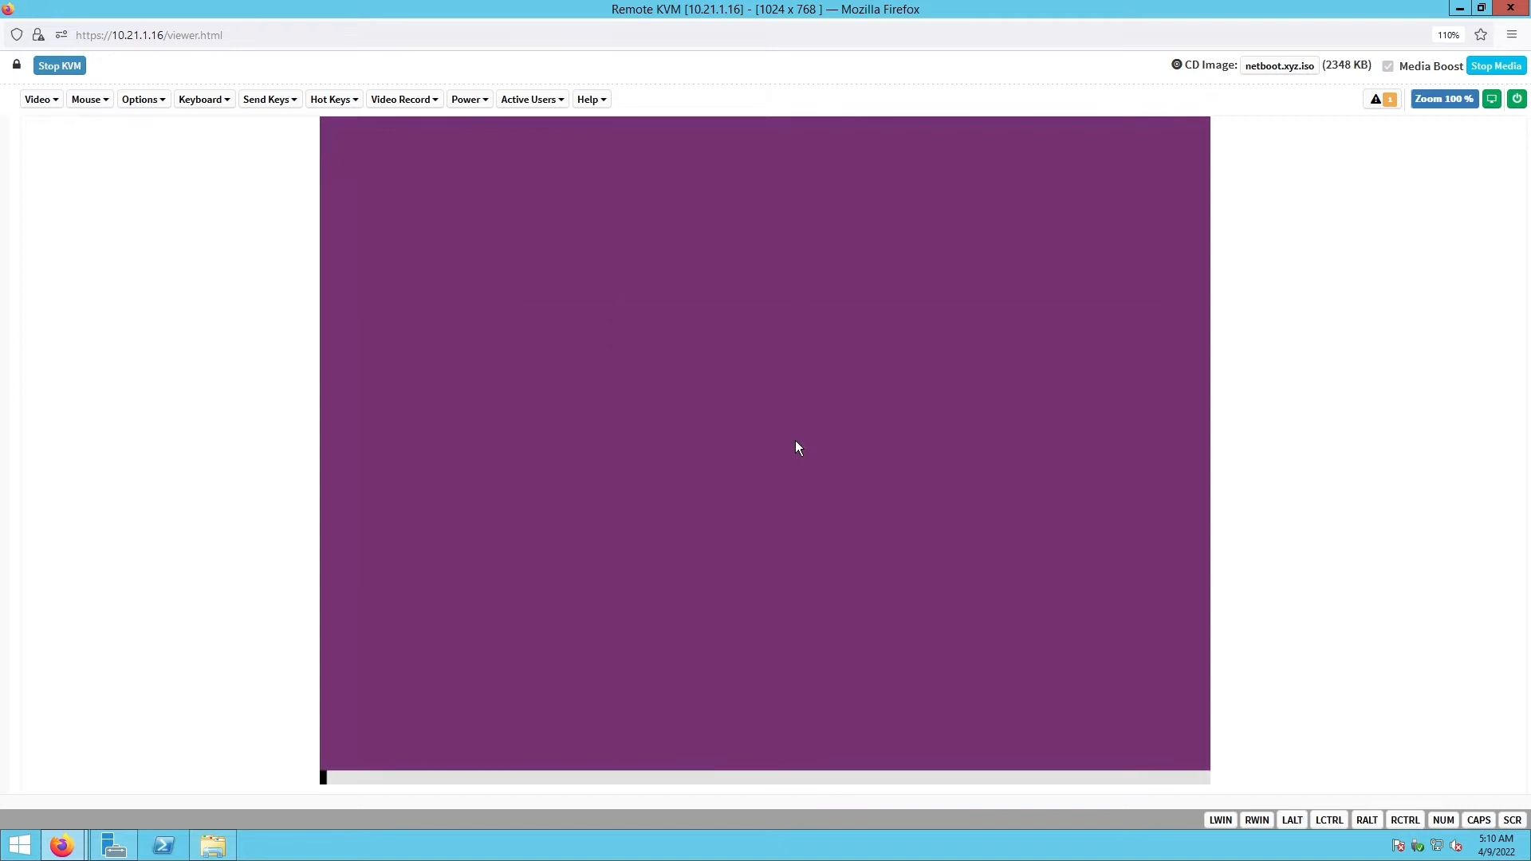
pyautogui.press('Down')
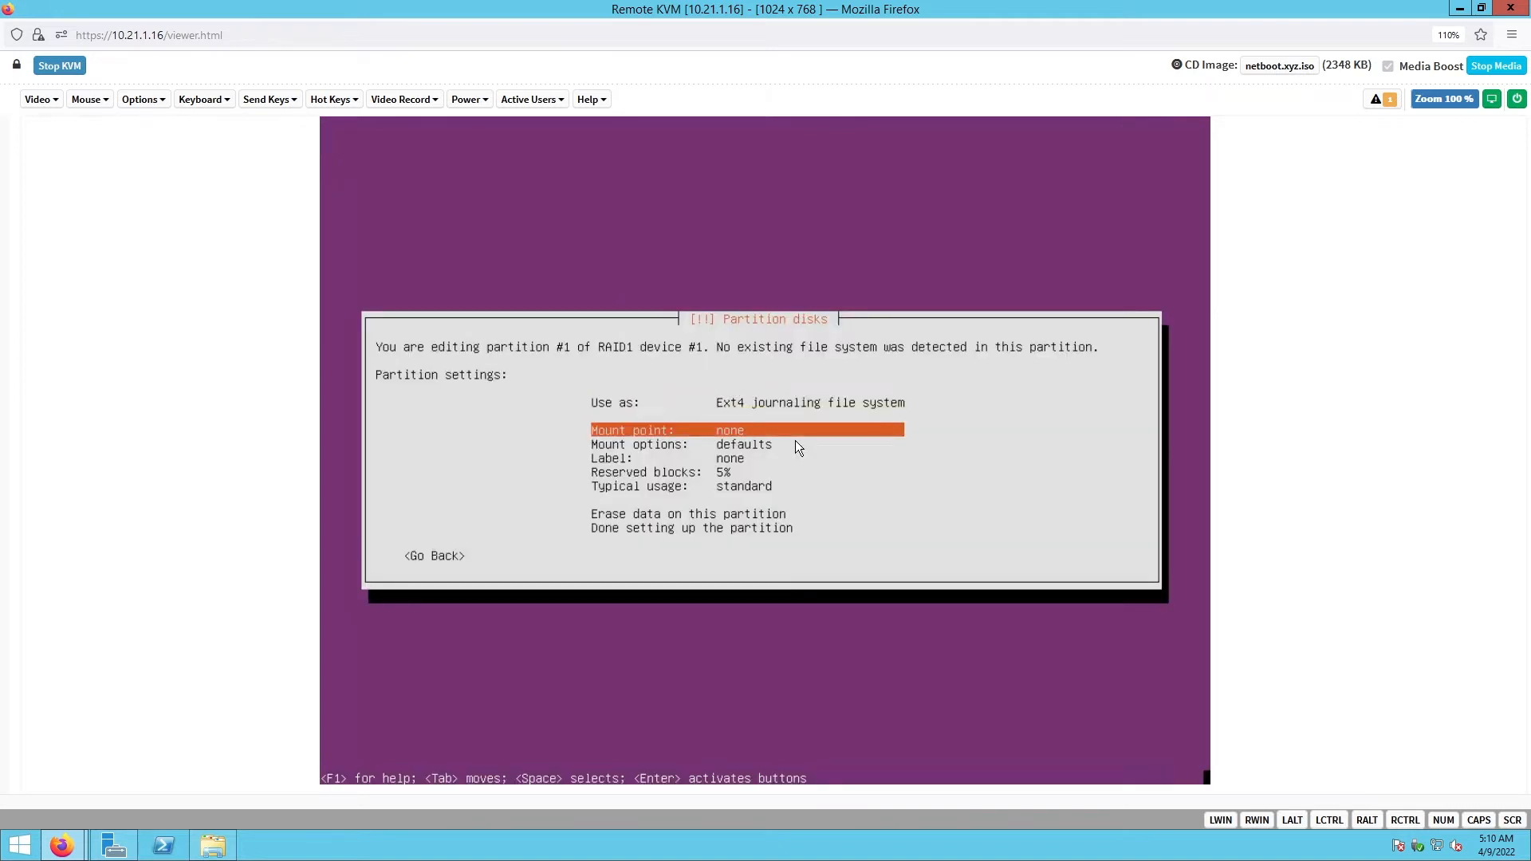
pyautogui.press('Return')
pyautogui.press('Down')
pyautogui.press('Down')
pyautogui.press('Down')
pyautogui.press('Down')
pyautogui.press('Down')
pyautogui.press('Down')
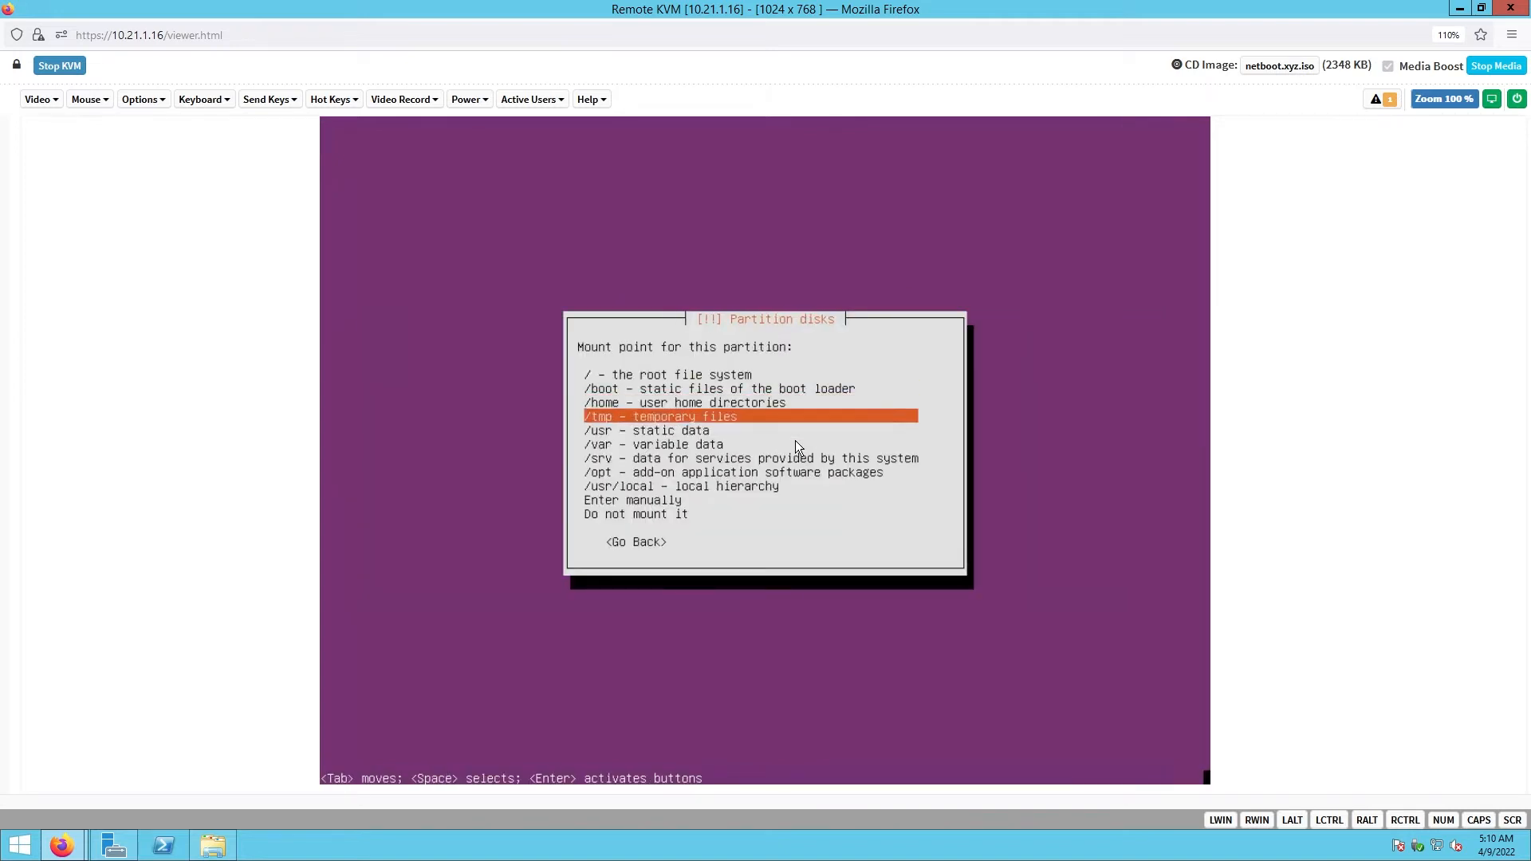
pyautogui.press('Up')
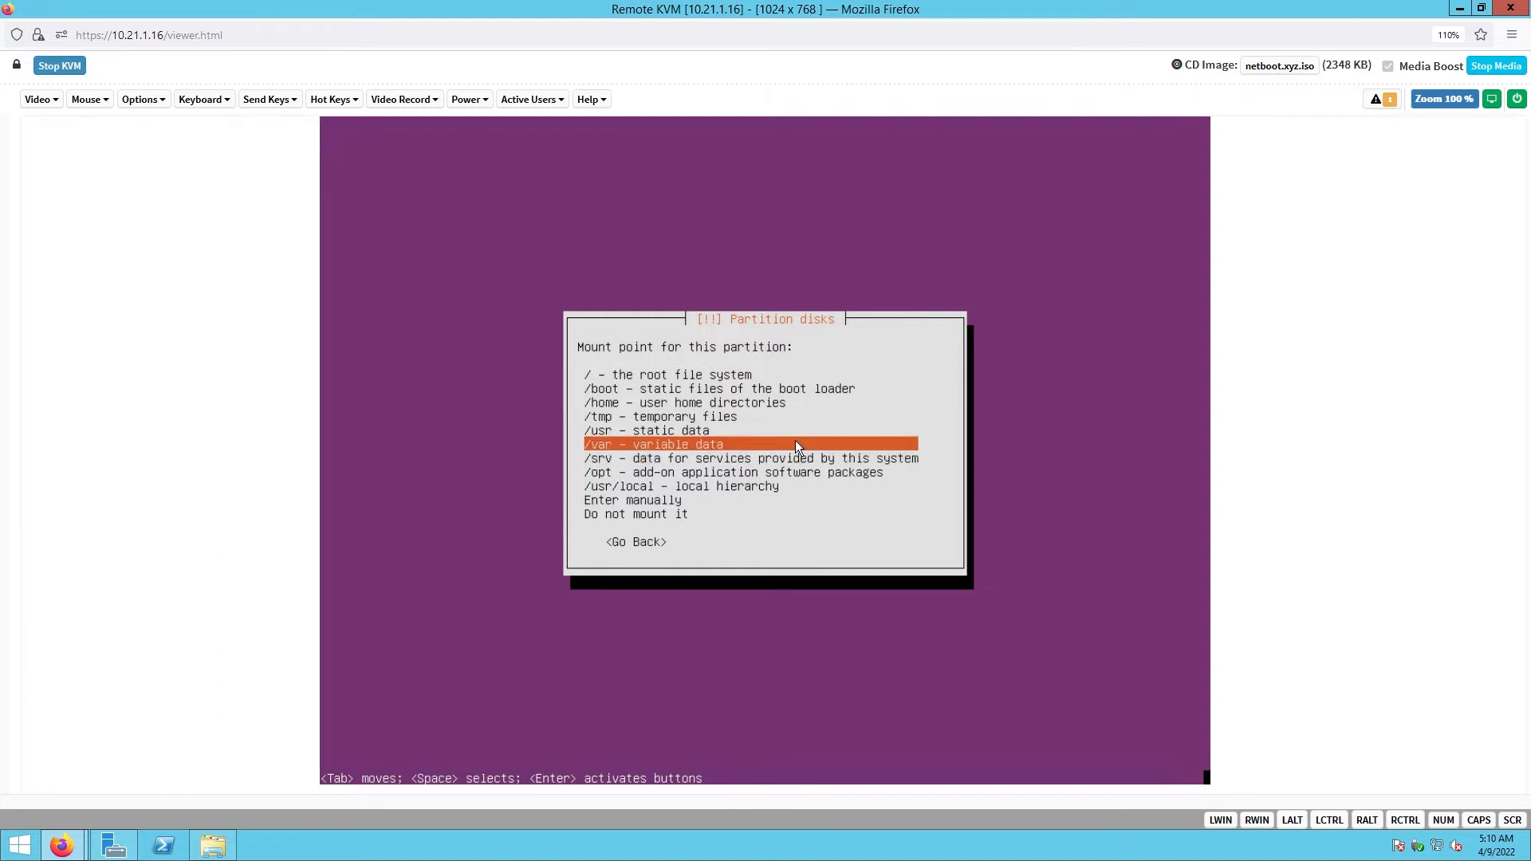
pyautogui.press('Return')
pyautogui.press('Down')
pyautogui.press('Down')
pyautogui.press('Down')
pyautogui.press('Down')
pyautogui.press('Down')
pyautogui.press('Down')
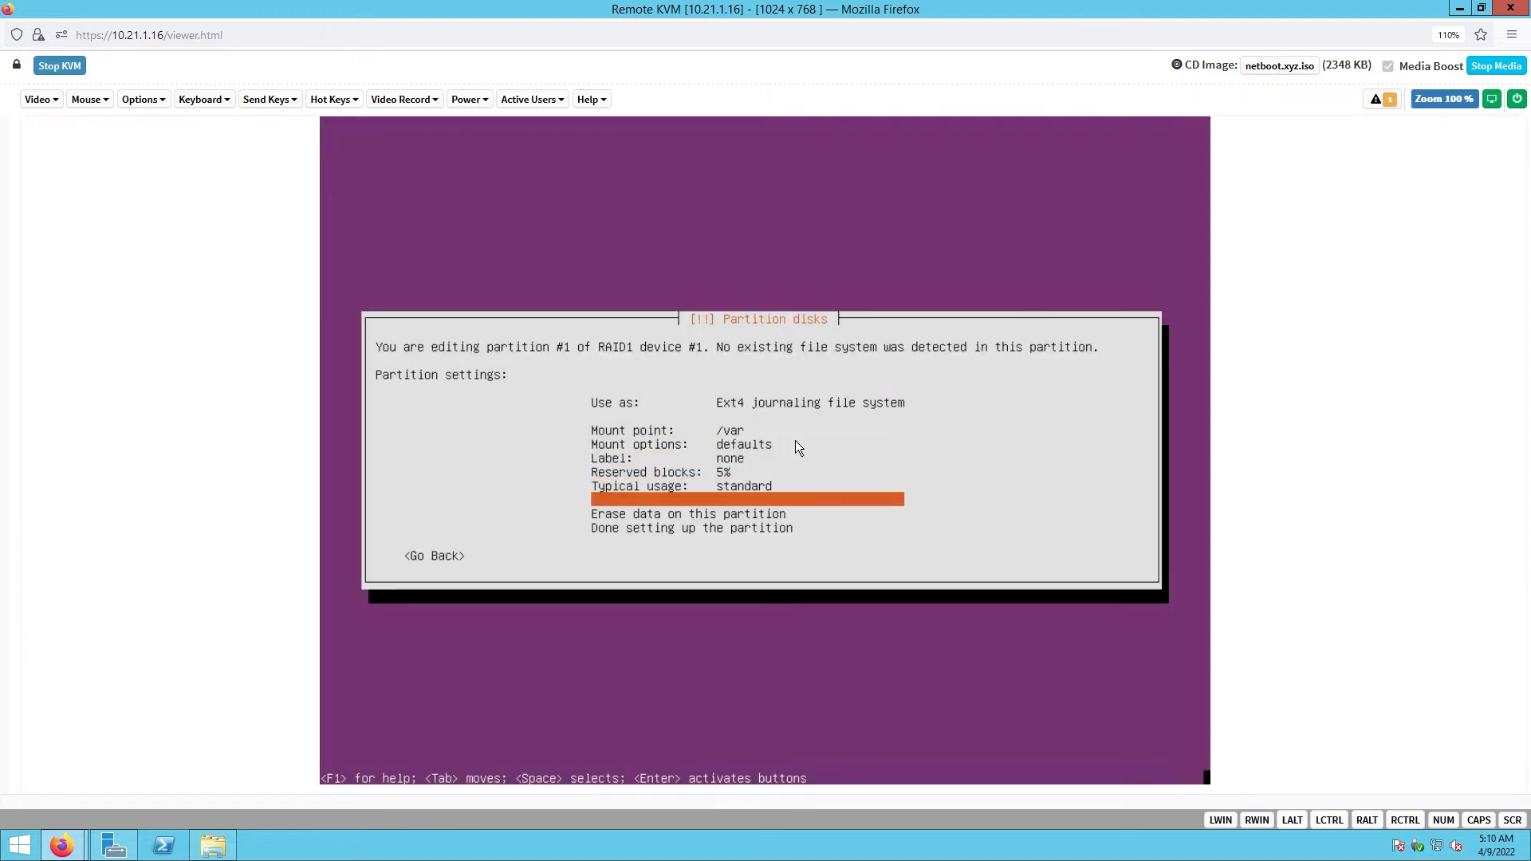
pyautogui.press('Return')
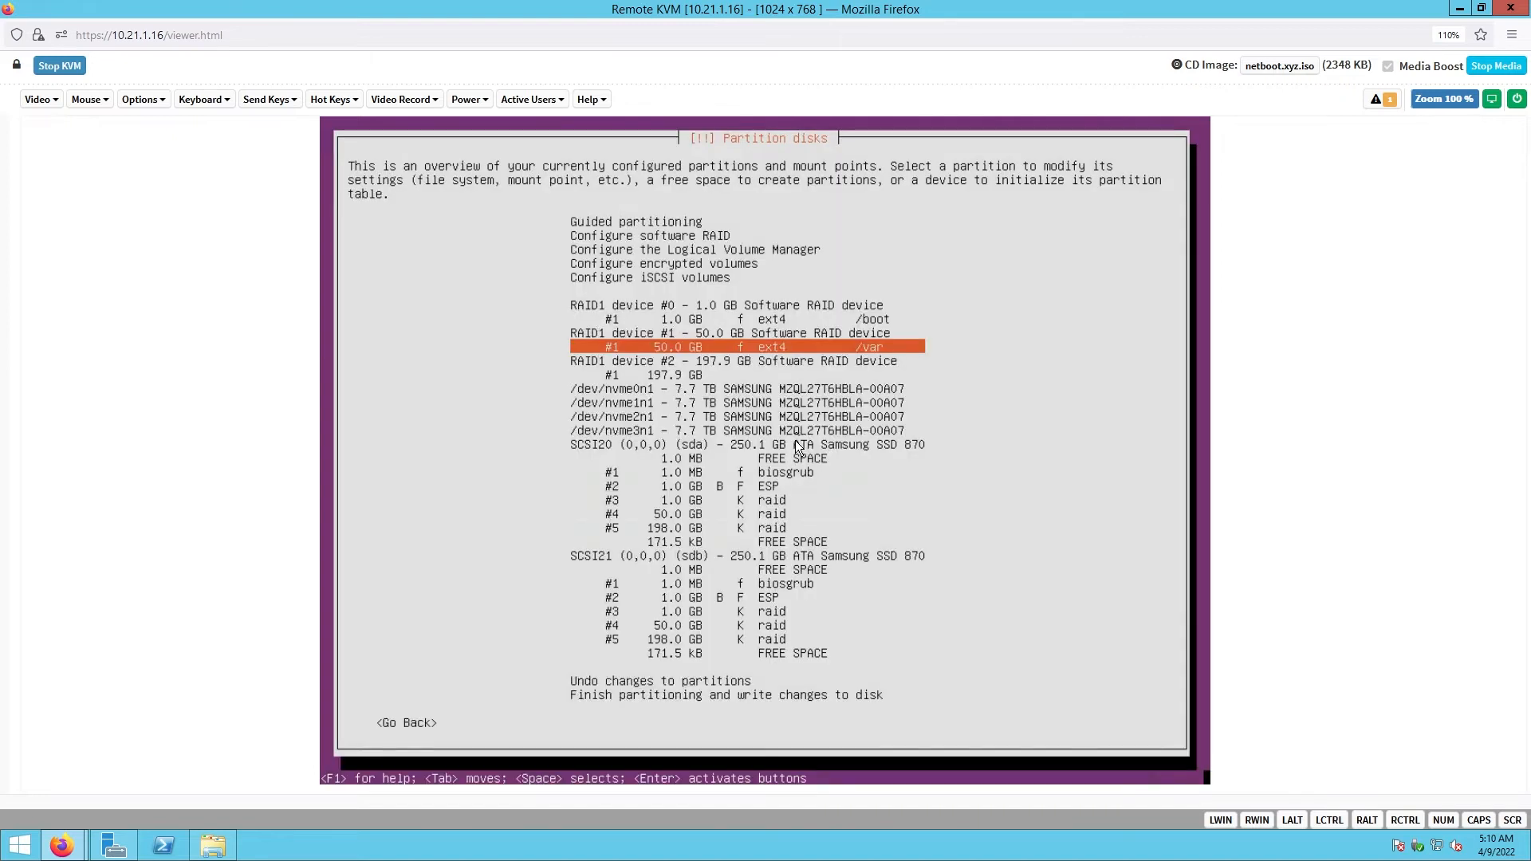
pyautogui.press('Down')
pyautogui.press('Down')
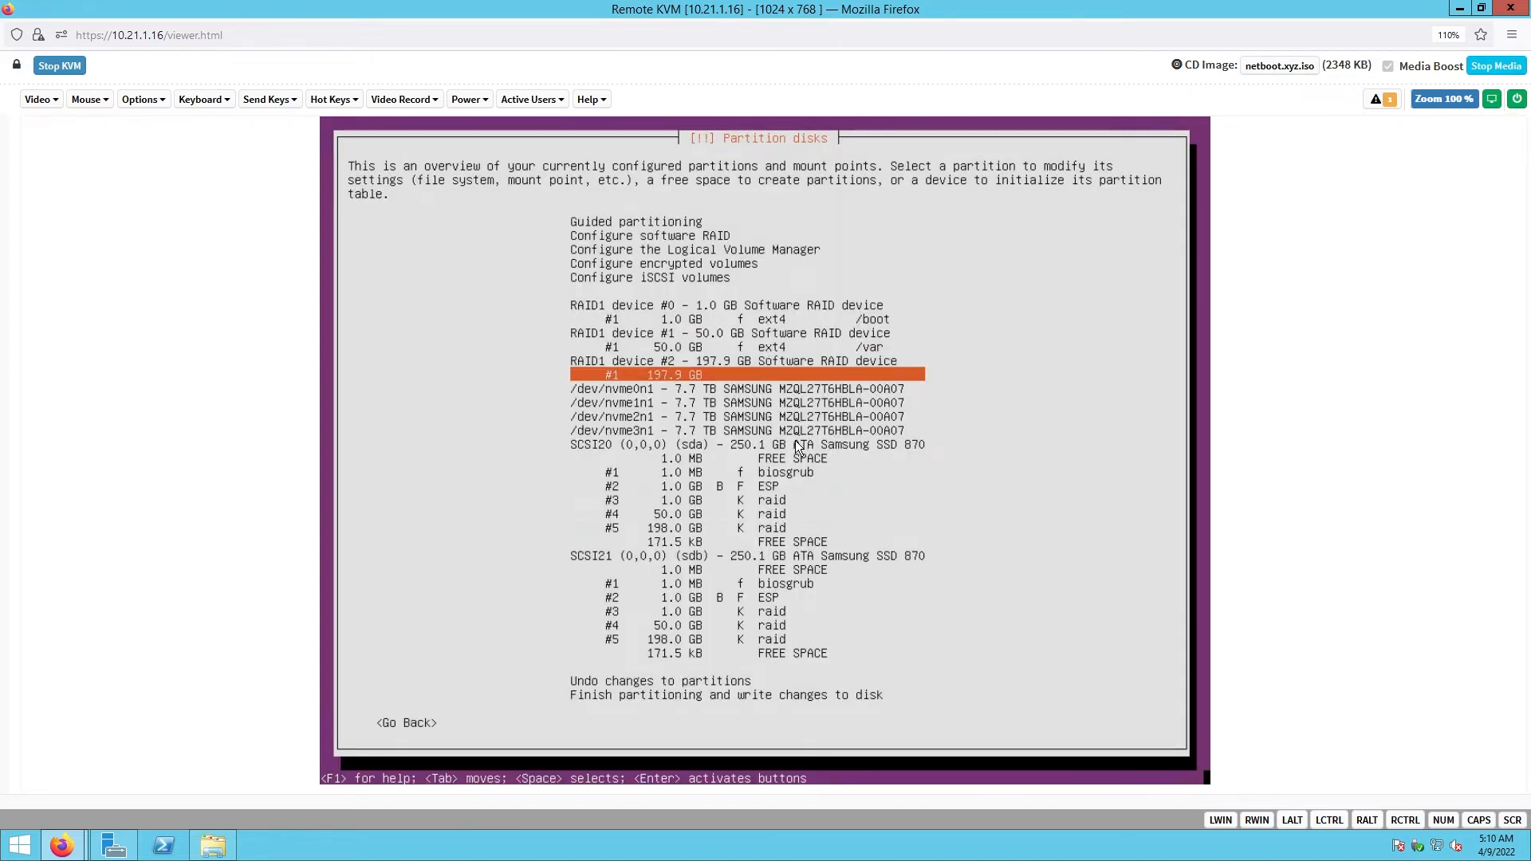
# - Set the 197.9 GB RAID1 #2 partition to Ext4 mounted at / and finish it
pyautogui.press('Return')
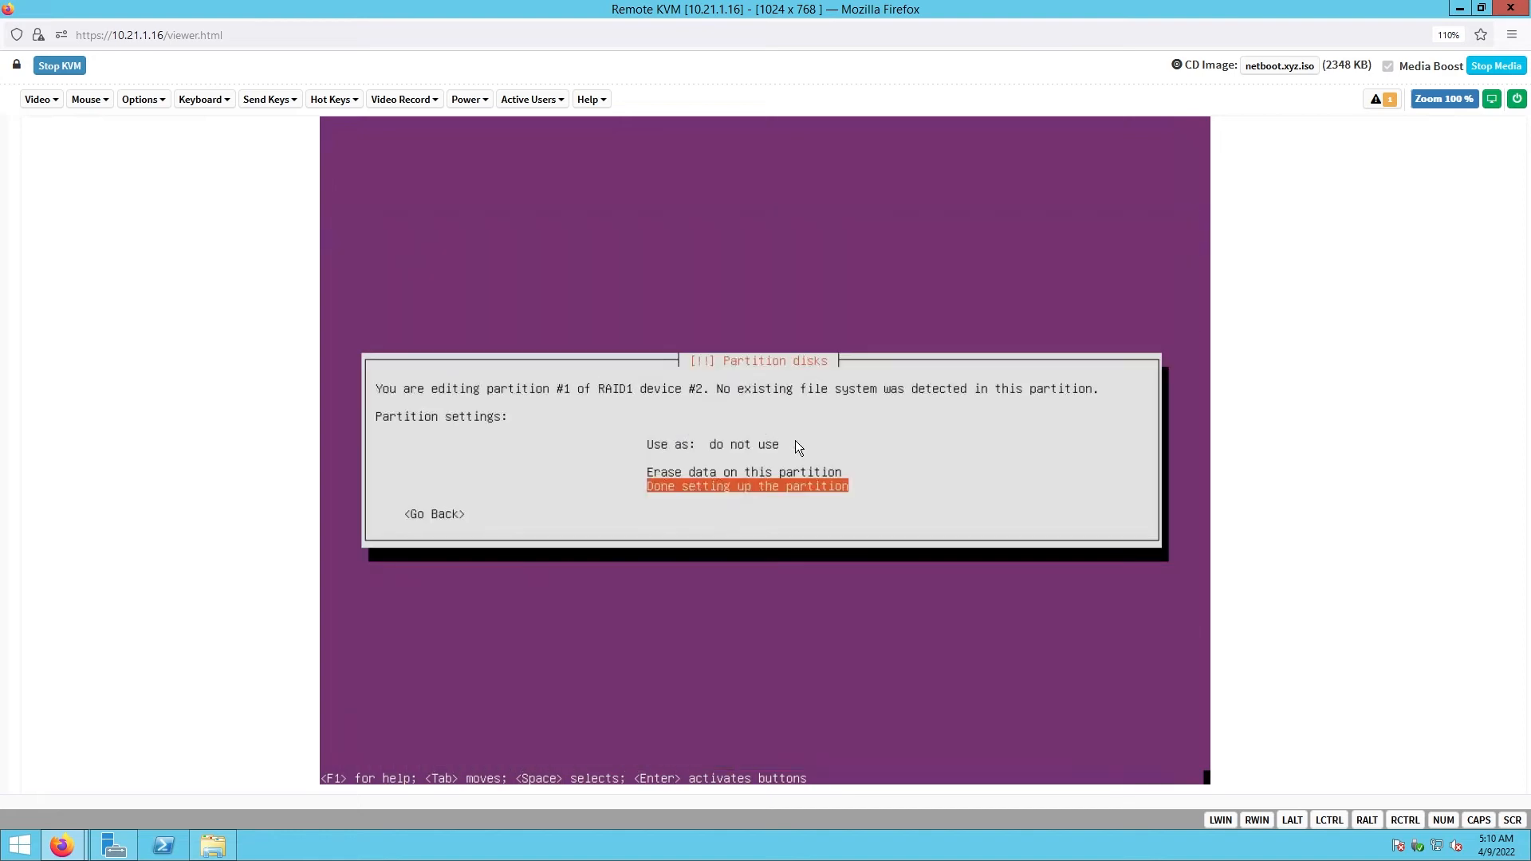
pyautogui.press('Up')
pyautogui.press('Up')
pyautogui.press('Return')
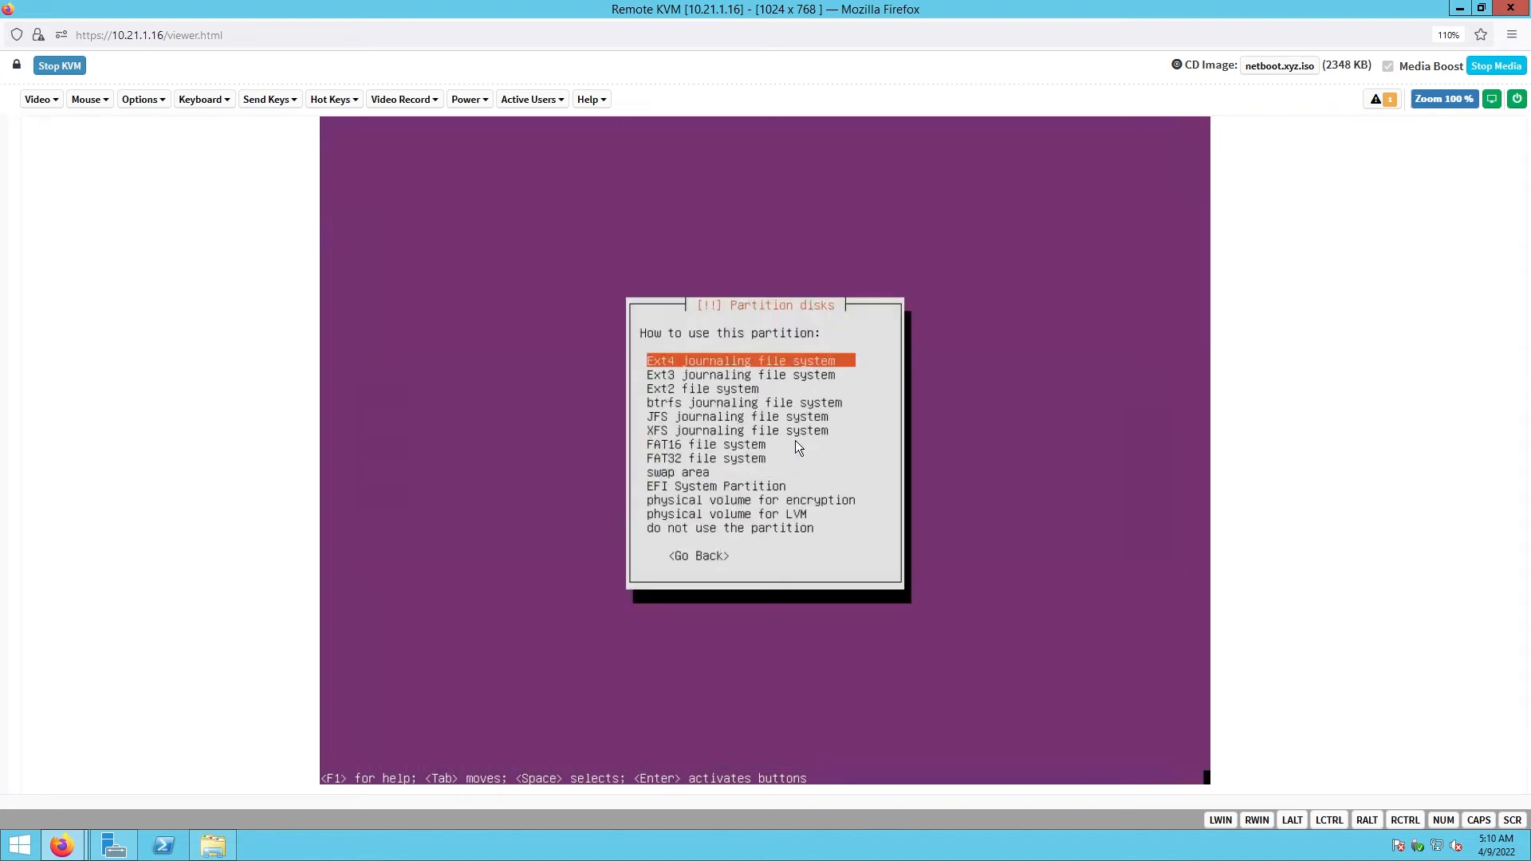
pyautogui.press('Return')
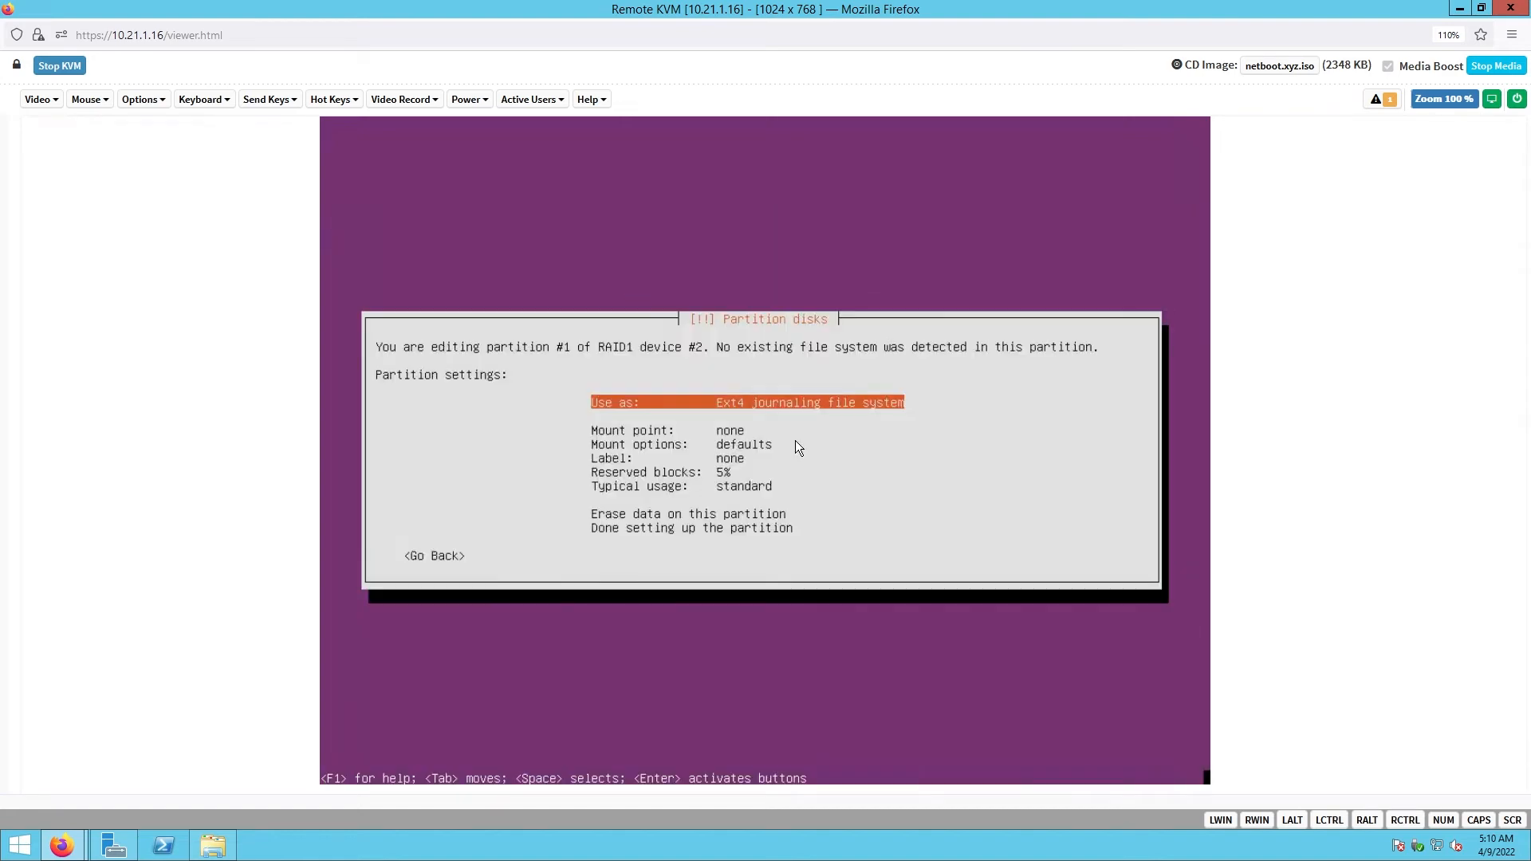
pyautogui.press('Down')
pyautogui.press('Return')
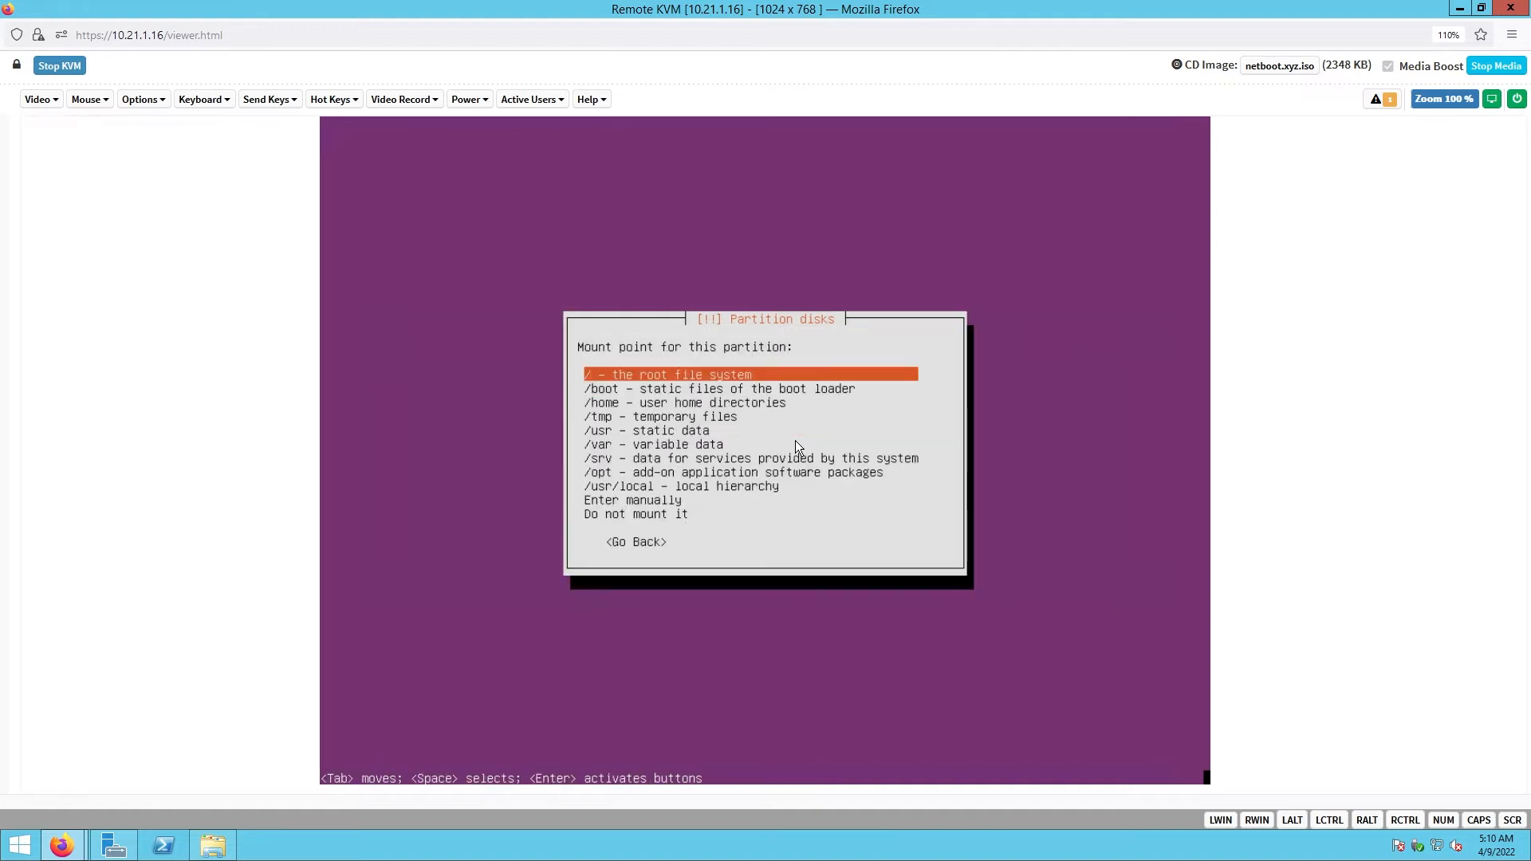
pyautogui.press('Return')
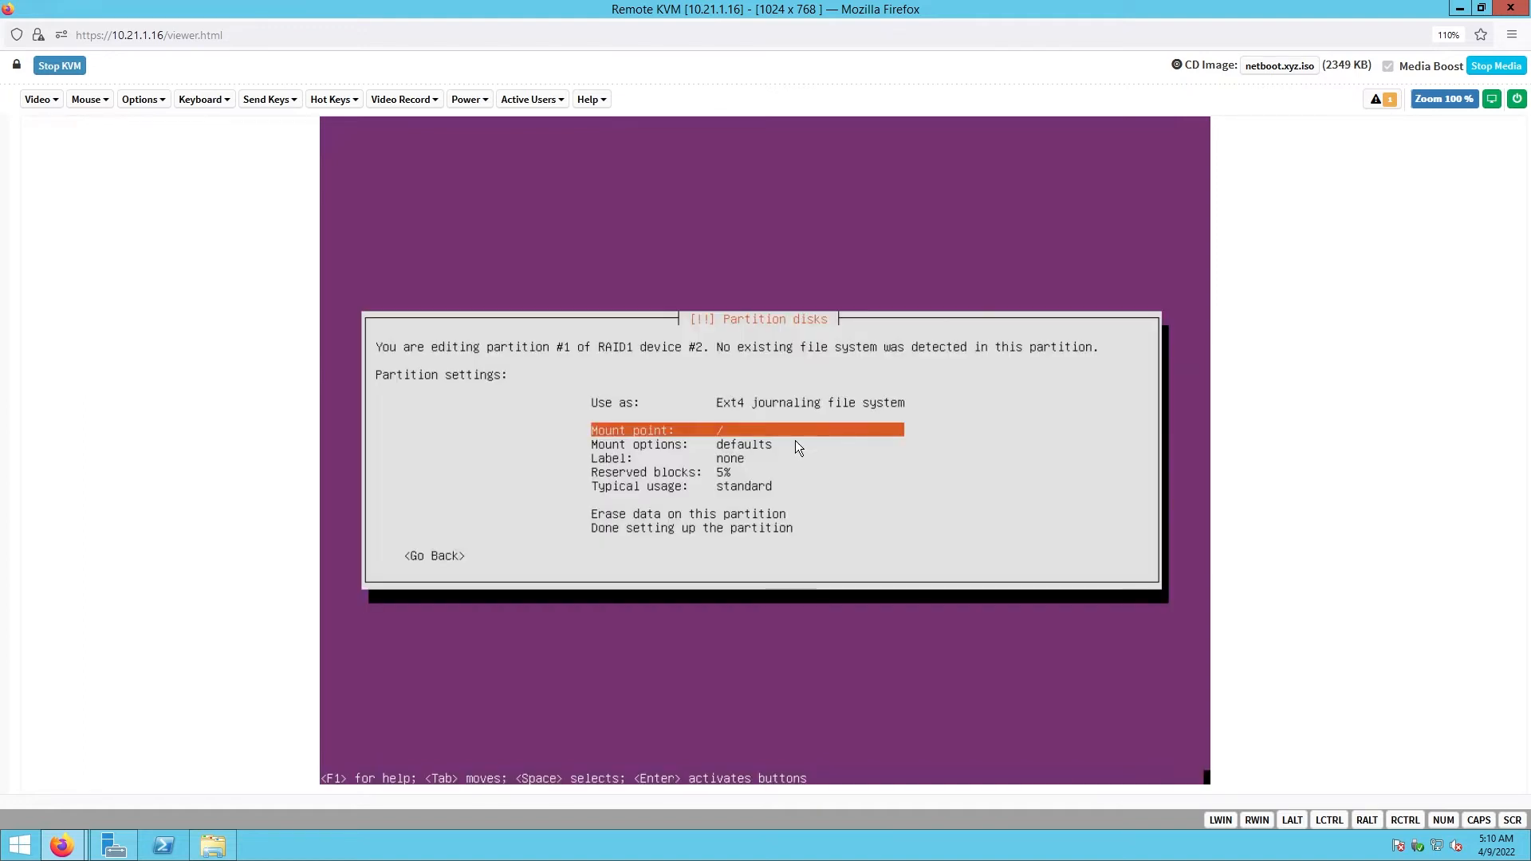
pyautogui.press('Down')
pyautogui.press('Down')
pyautogui.press('Down')
pyautogui.press('Down')
pyautogui.press('Down')
pyautogui.press('Down')
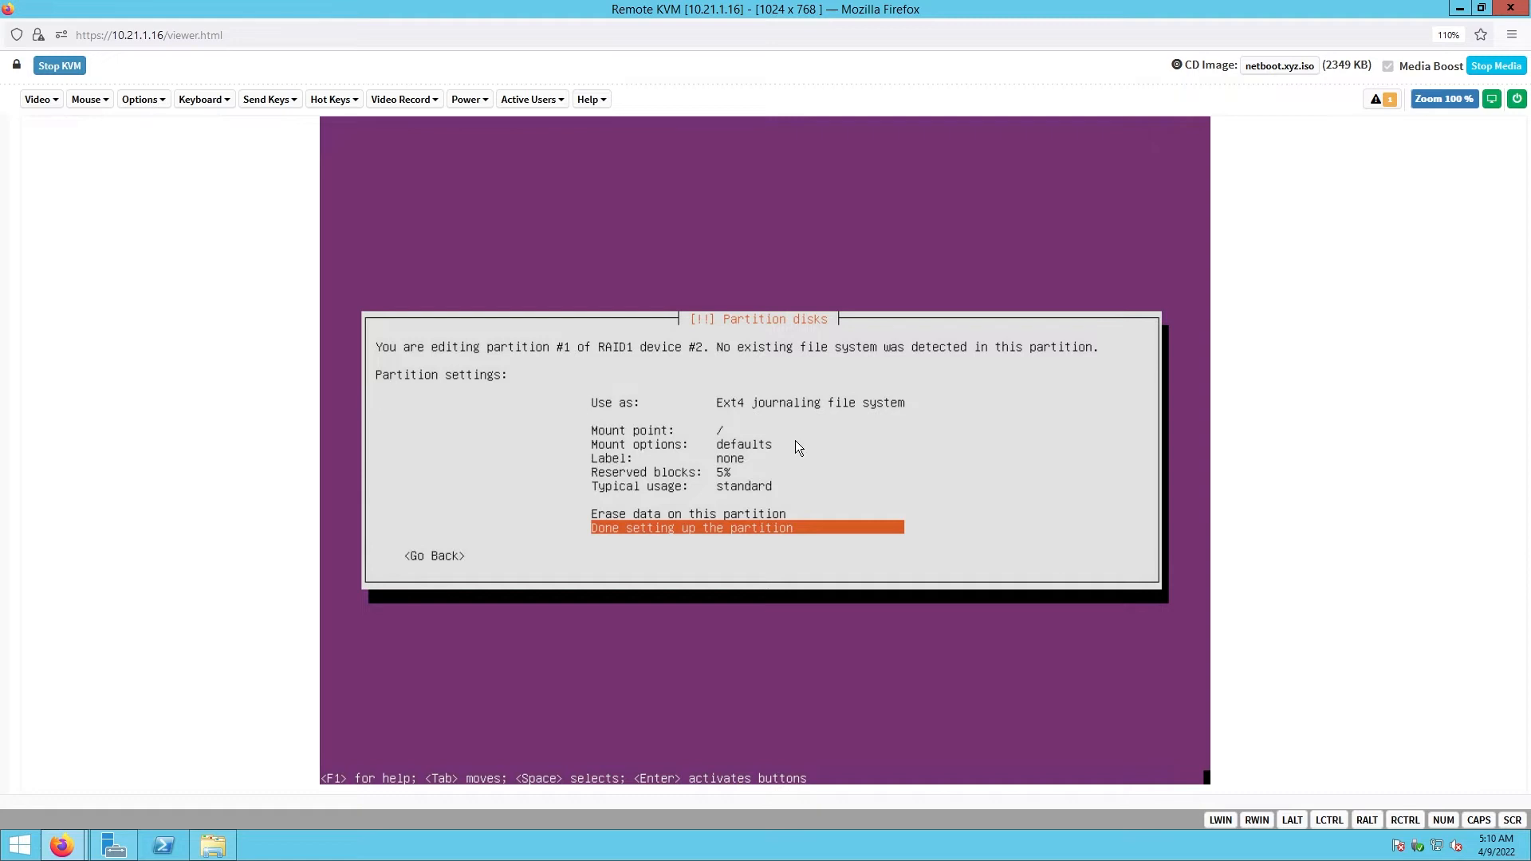
pyautogui.press('Return')
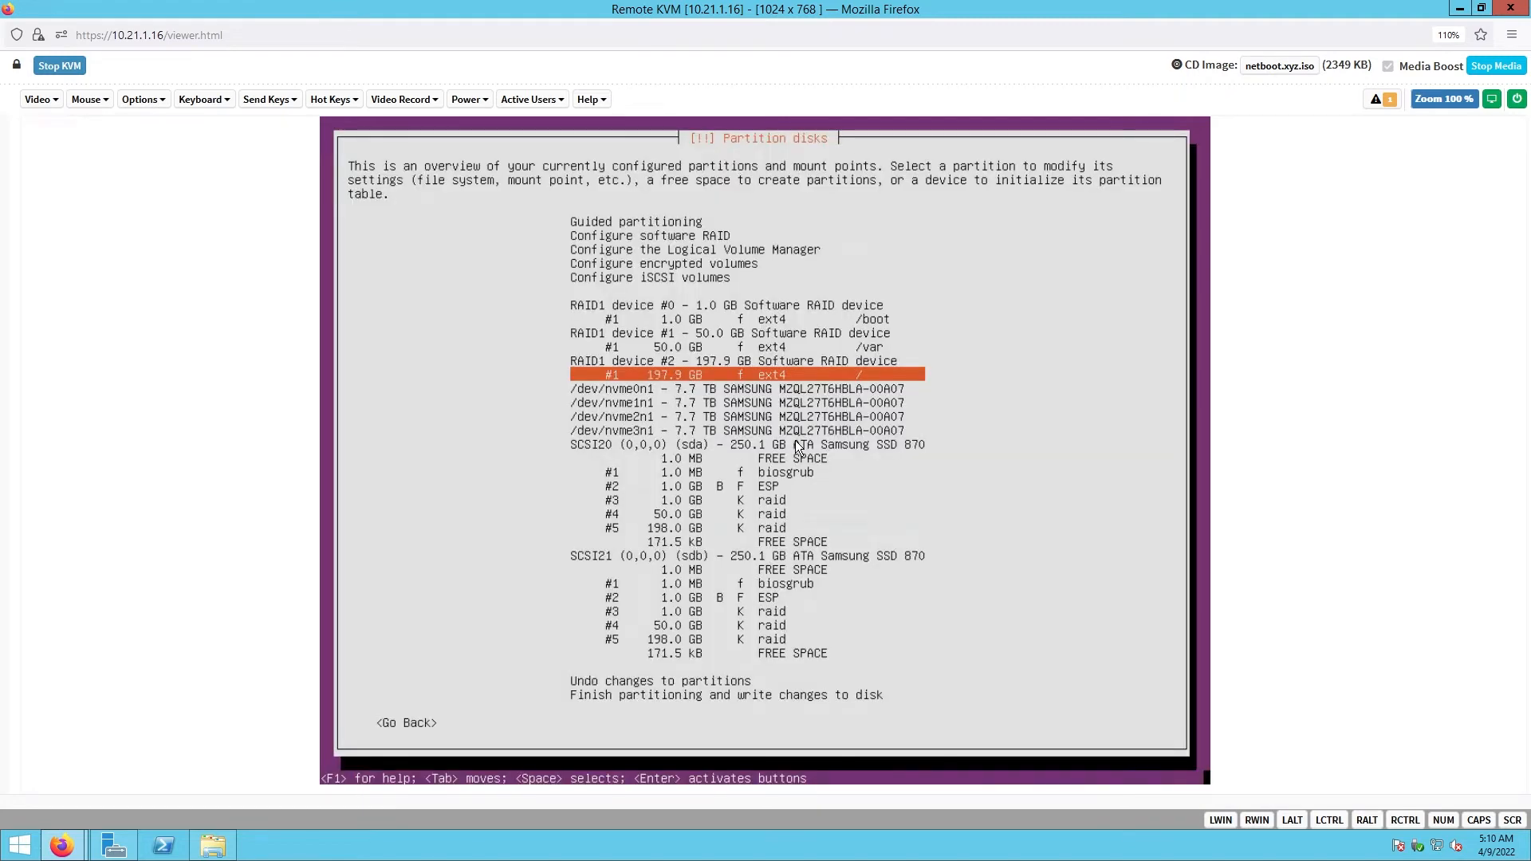
# - Move down the partition overview to 'Finish partitioning and write changes to disk'
pyautogui.press('Up')
pyautogui.press('Up')
pyautogui.press('Up')
pyautogui.press('Up')
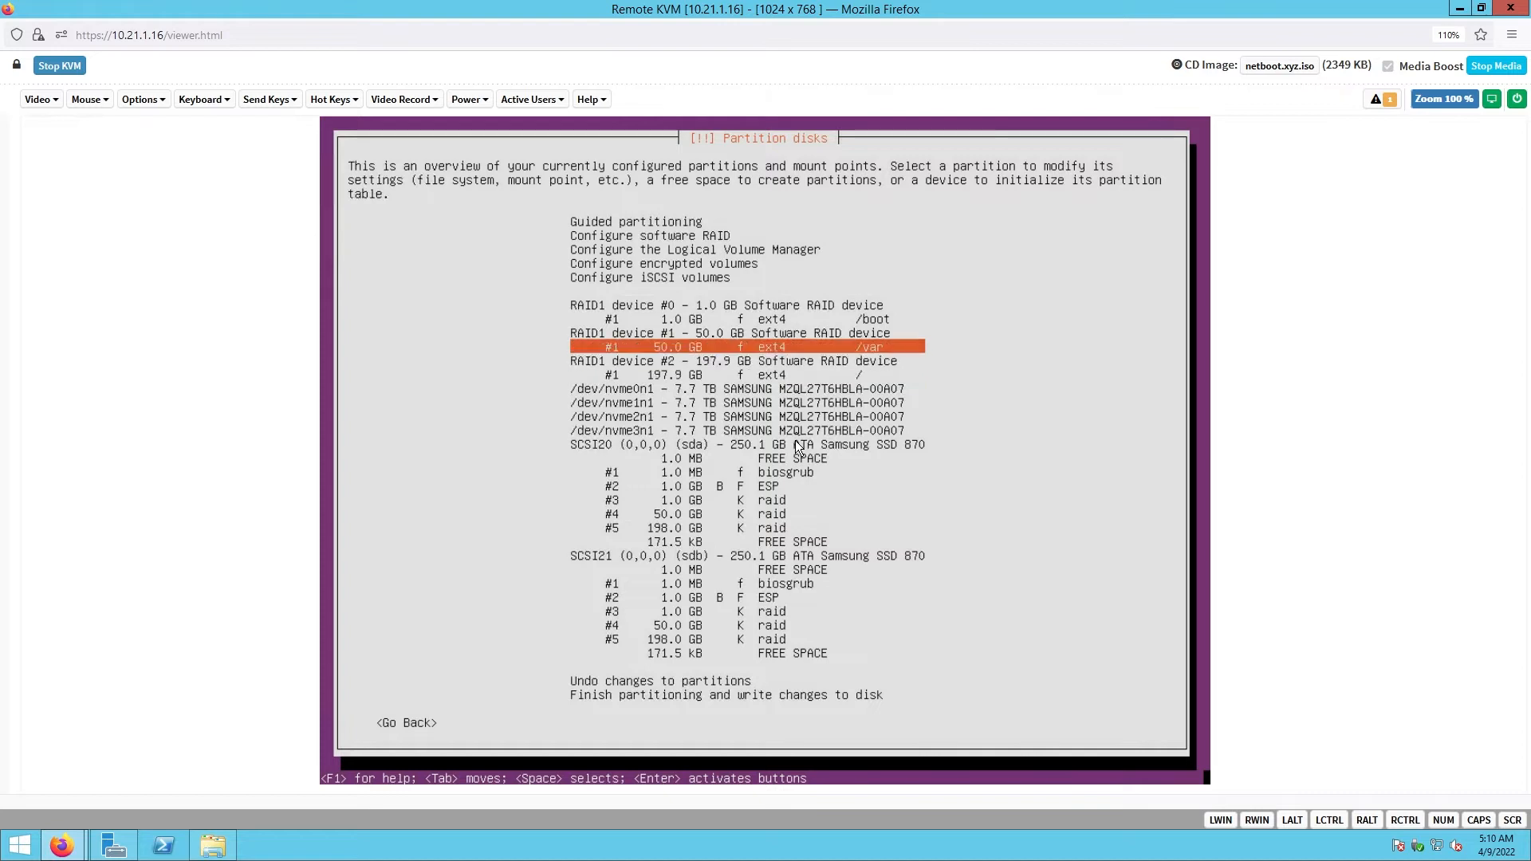
pyautogui.press('Down')
pyautogui.press('Down')
pyautogui.press('Down')
pyautogui.press('Down')
pyautogui.press('Down')
pyautogui.press('Down')
pyautogui.press('Down')
pyautogui.press('Down')
pyautogui.press('Down')
pyautogui.press('Down')
pyautogui.press('Down')
pyautogui.press('Down')
pyautogui.press('Down')
pyautogui.press('Down')
pyautogui.press('Down')
pyautogui.press('Down')
pyautogui.press('Down')
pyautogui.press('Down')
pyautogui.press('Down')
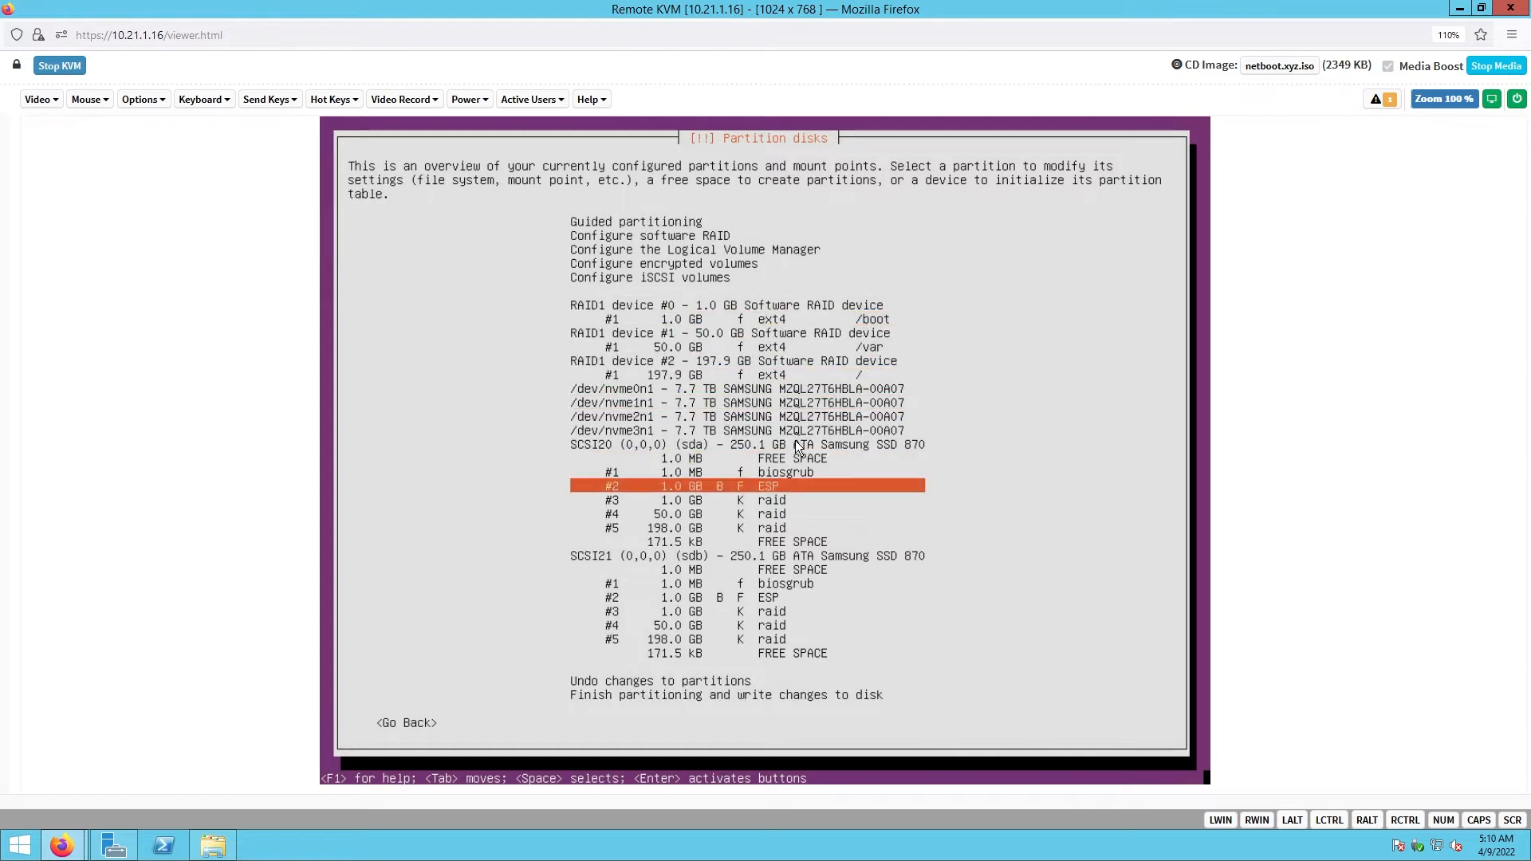
pyautogui.press('Down')
pyautogui.press('Down')
pyautogui.press('Down')
pyautogui.press('Down')
pyautogui.press('Down')
pyautogui.press('Down')
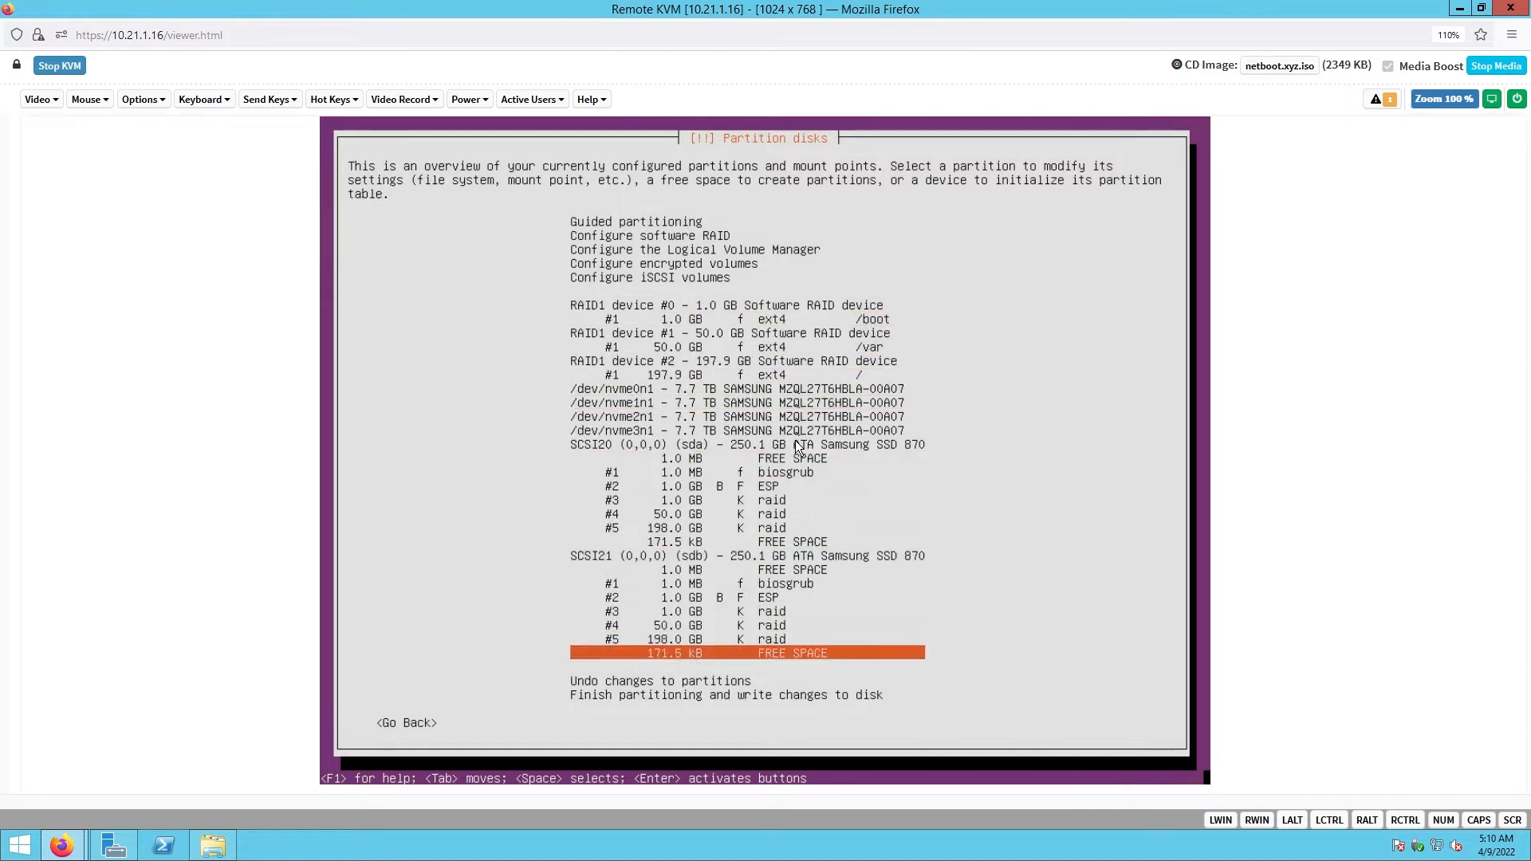
pyautogui.press('Down')
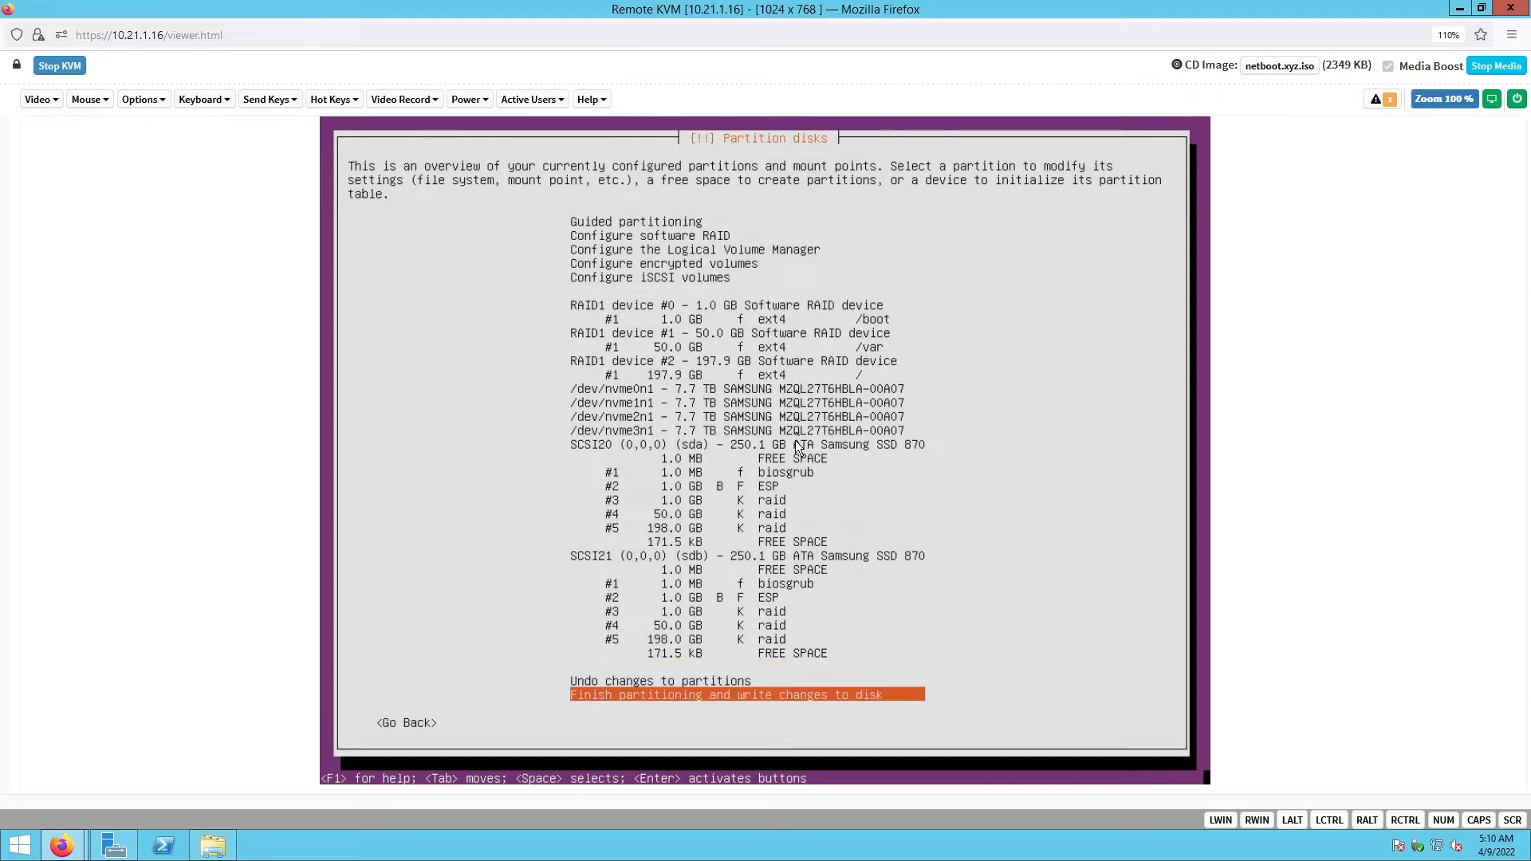
# - Finish partitioning and confirm Yes to write the changes to the disks
pyautogui.press('Return')
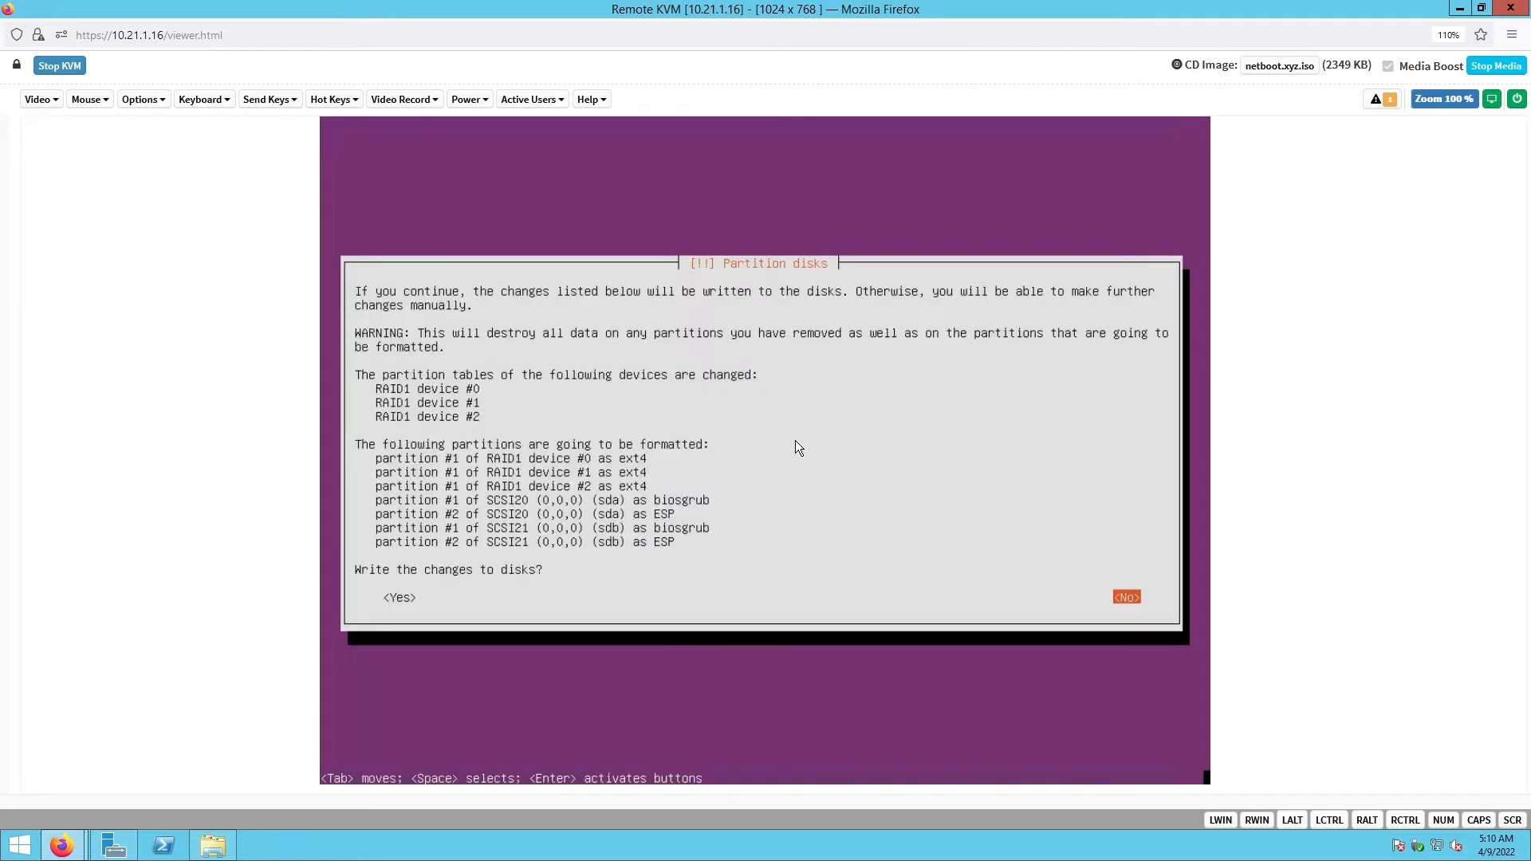
pyautogui.press('Tab')
pyautogui.press('Return')
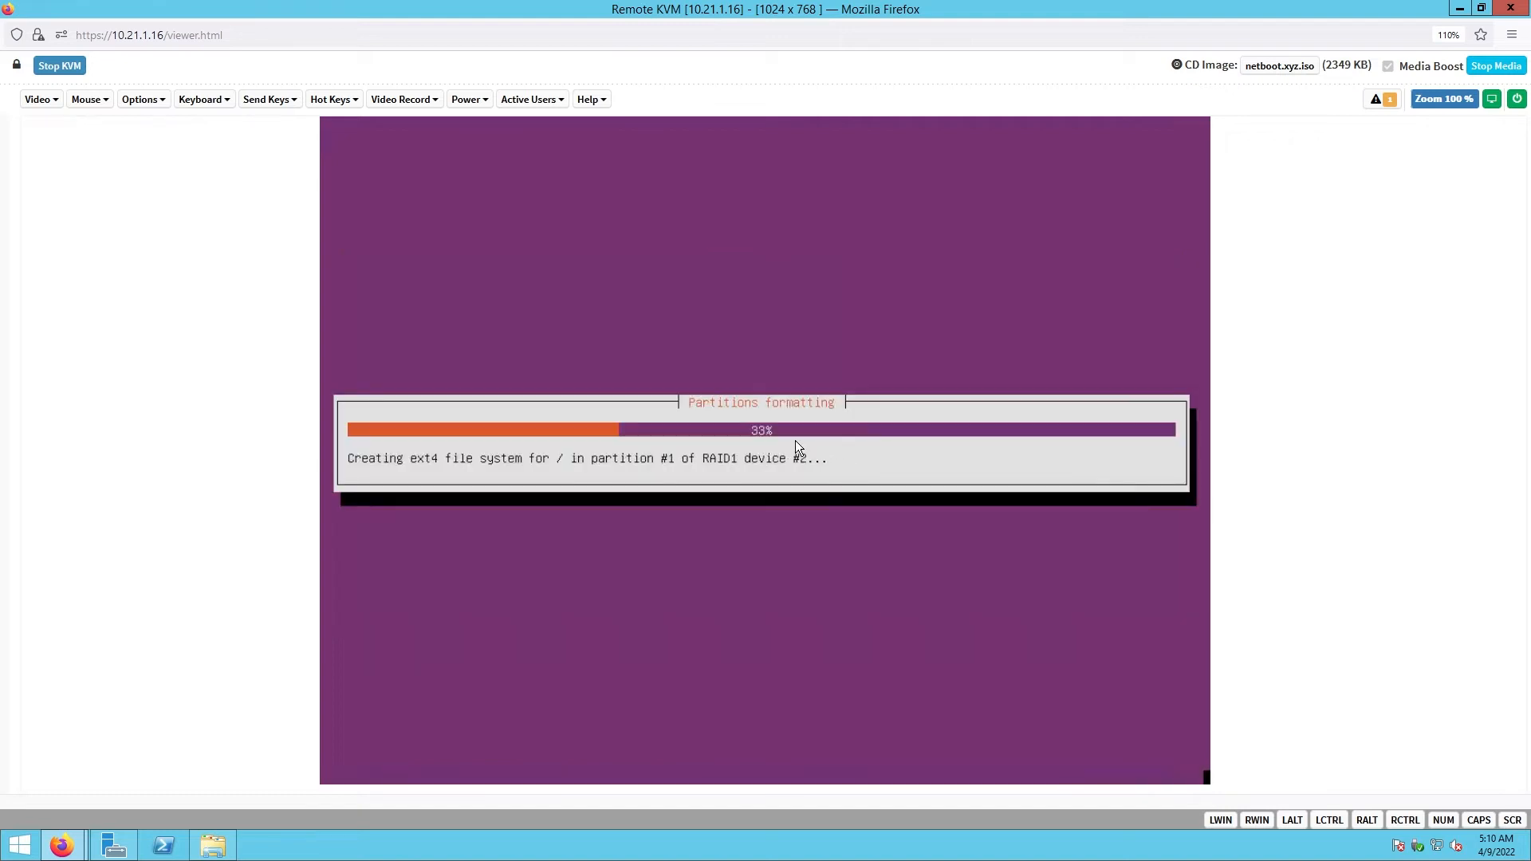
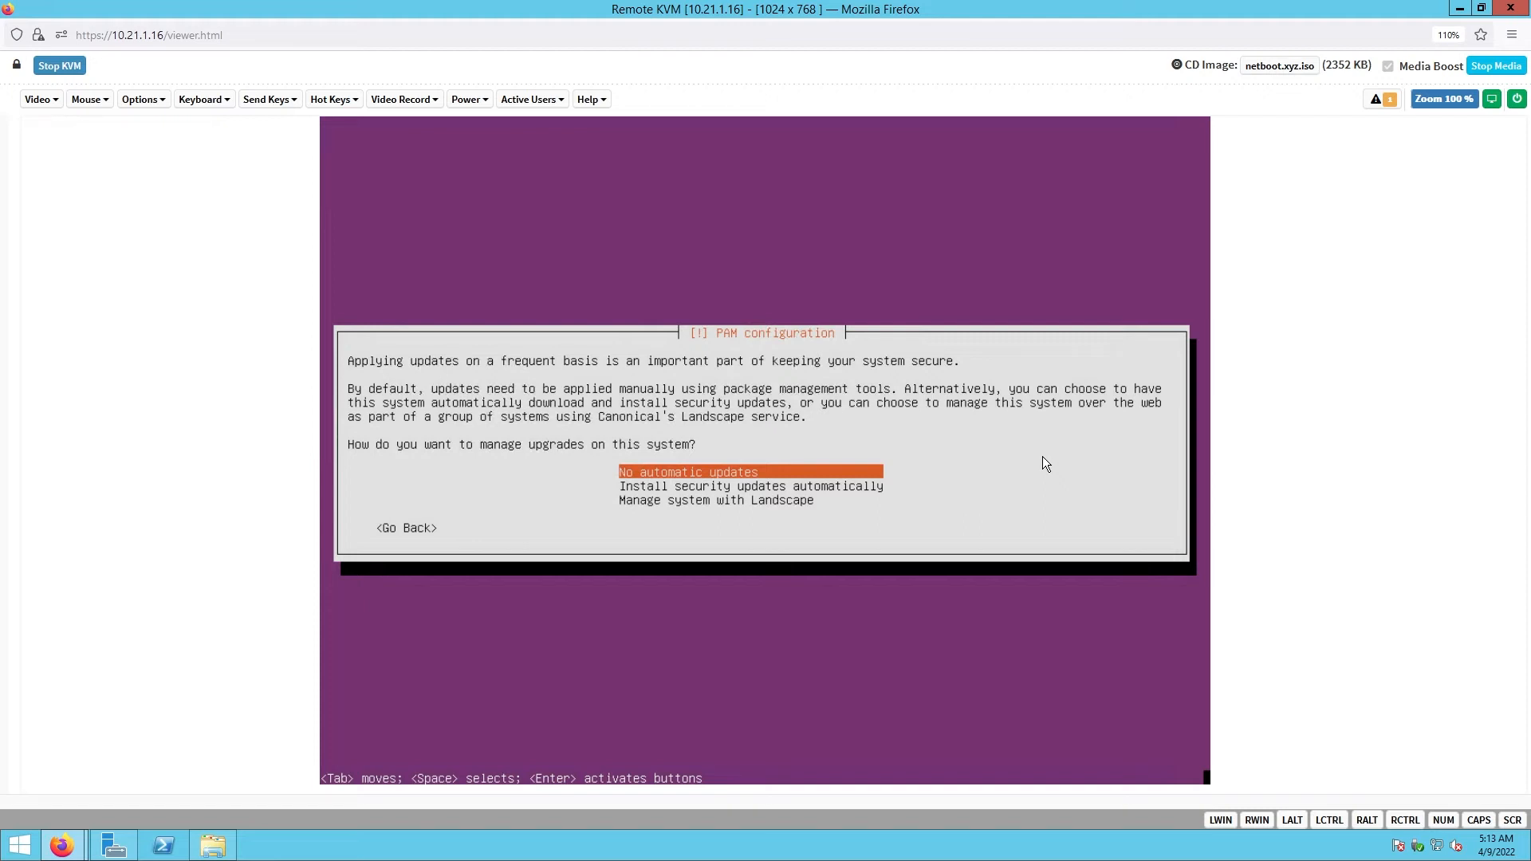
# - Choose 'No automatic updates' and continue past Software selection with OpenSSH server
pyautogui.press('Return')
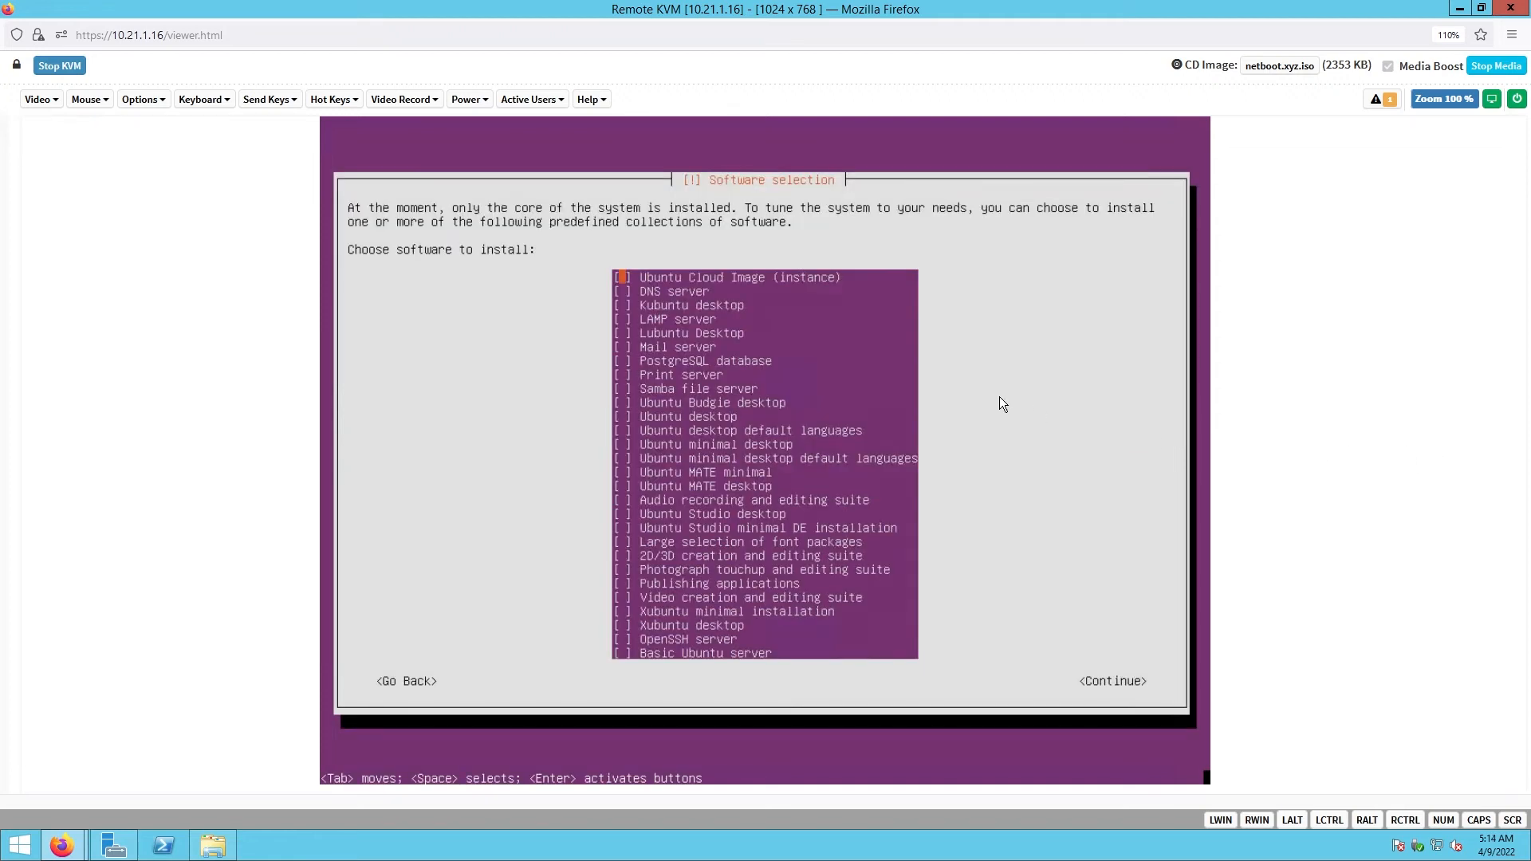
pyautogui.press('Down')
pyautogui.press('Down')
pyautogui.press('Down')
pyautogui.press('Down')
pyautogui.press('Down')
pyautogui.press('Down')
pyautogui.press('Down')
pyautogui.press('Down')
pyautogui.press('Down')
pyautogui.press('Down')
pyautogui.press('Down')
pyautogui.press('Down')
pyautogui.press('Down')
pyautogui.press('Down')
pyautogui.press('Down')
pyautogui.press('Down')
pyautogui.press('Down')
pyautogui.press('Down')
pyautogui.press('Down')
pyautogui.press('Down')
pyautogui.press('Down')
pyautogui.press('Down')
pyautogui.press('Down')
pyautogui.press('Down')
pyautogui.press('Down')
pyautogui.press('Down')
pyautogui.press('Tab')
pyautogui.press('Return')
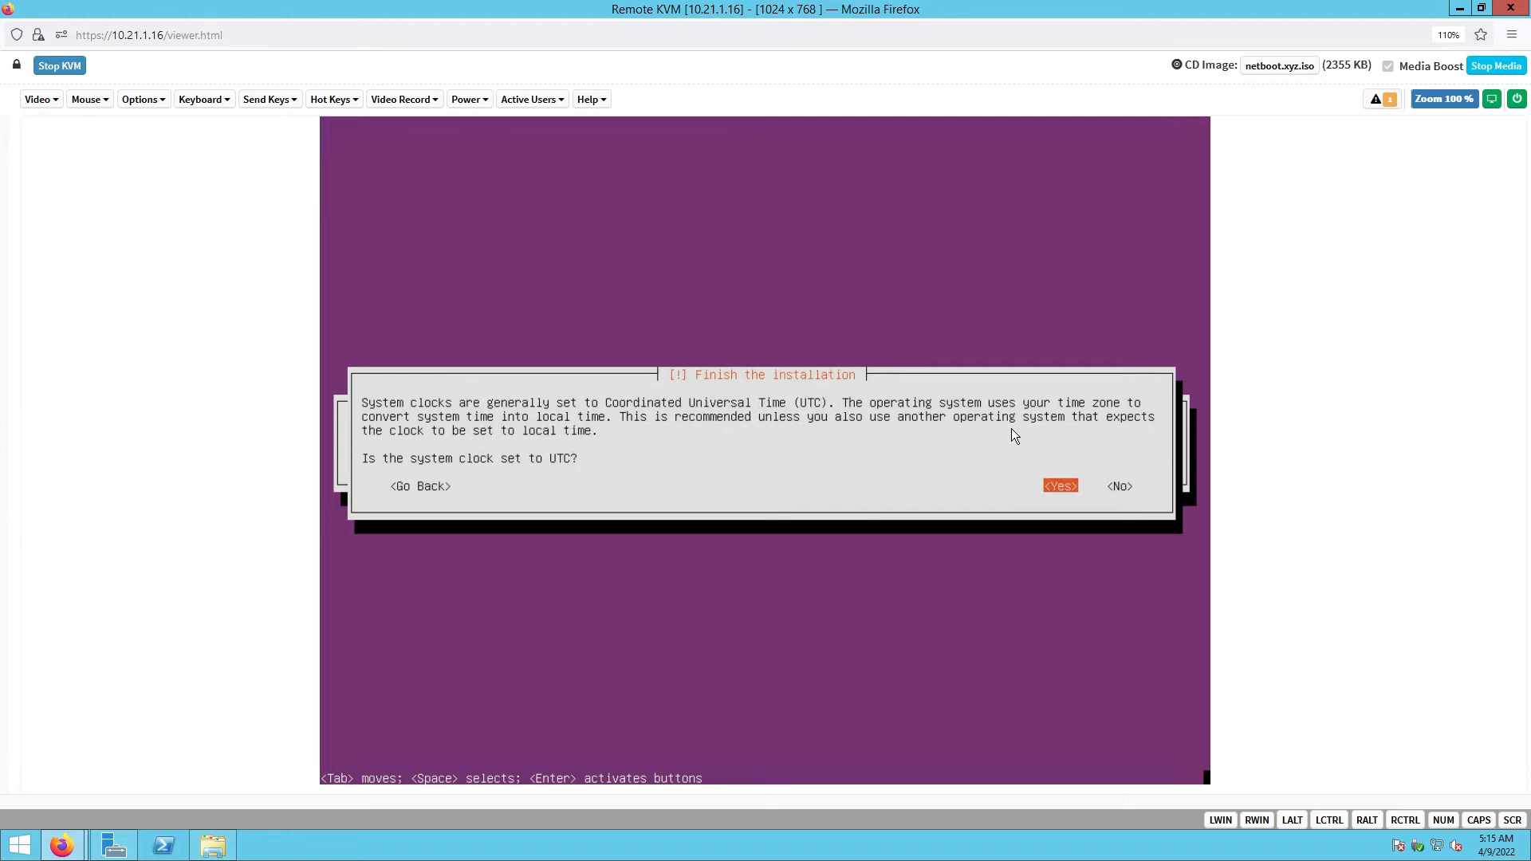
# - Answer Yes to the UTC clock question, rerun Finish the installation, and acknowledge Installation complete
pyautogui.press('Return')
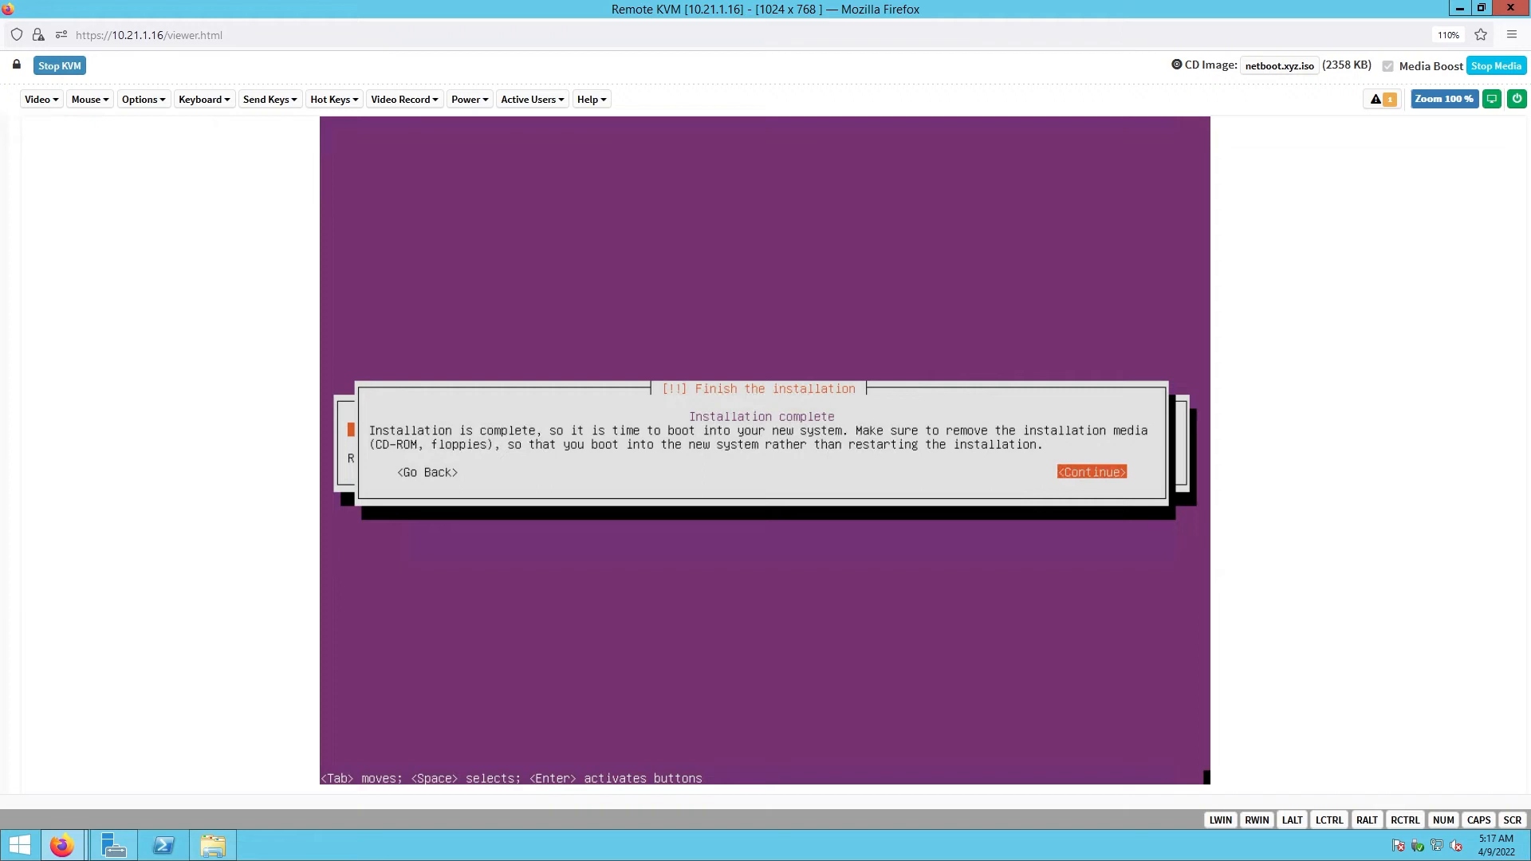
pyautogui.press('Tab')
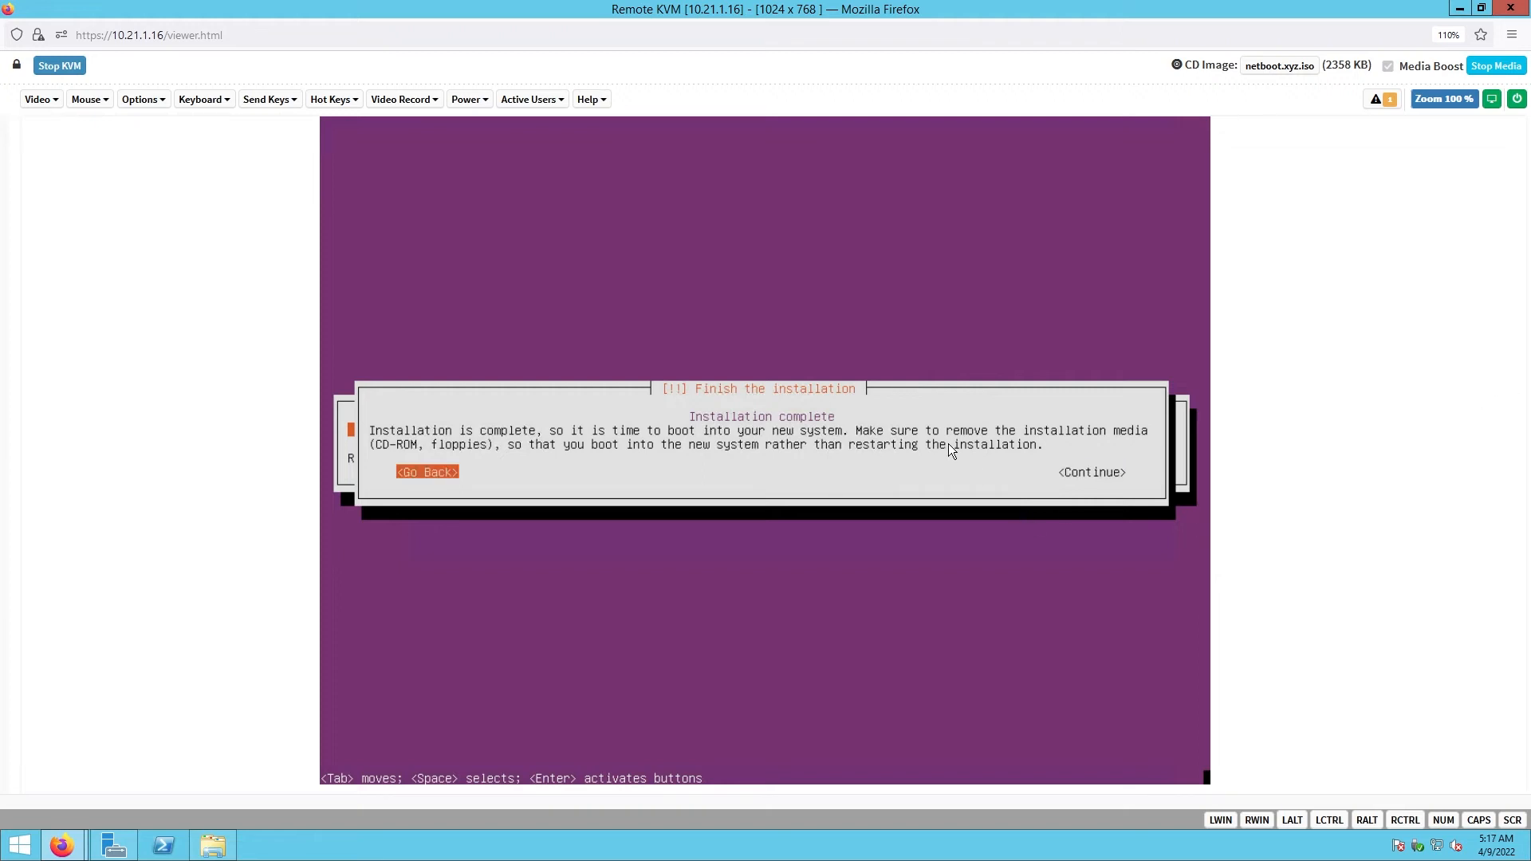
pyautogui.press('Return')
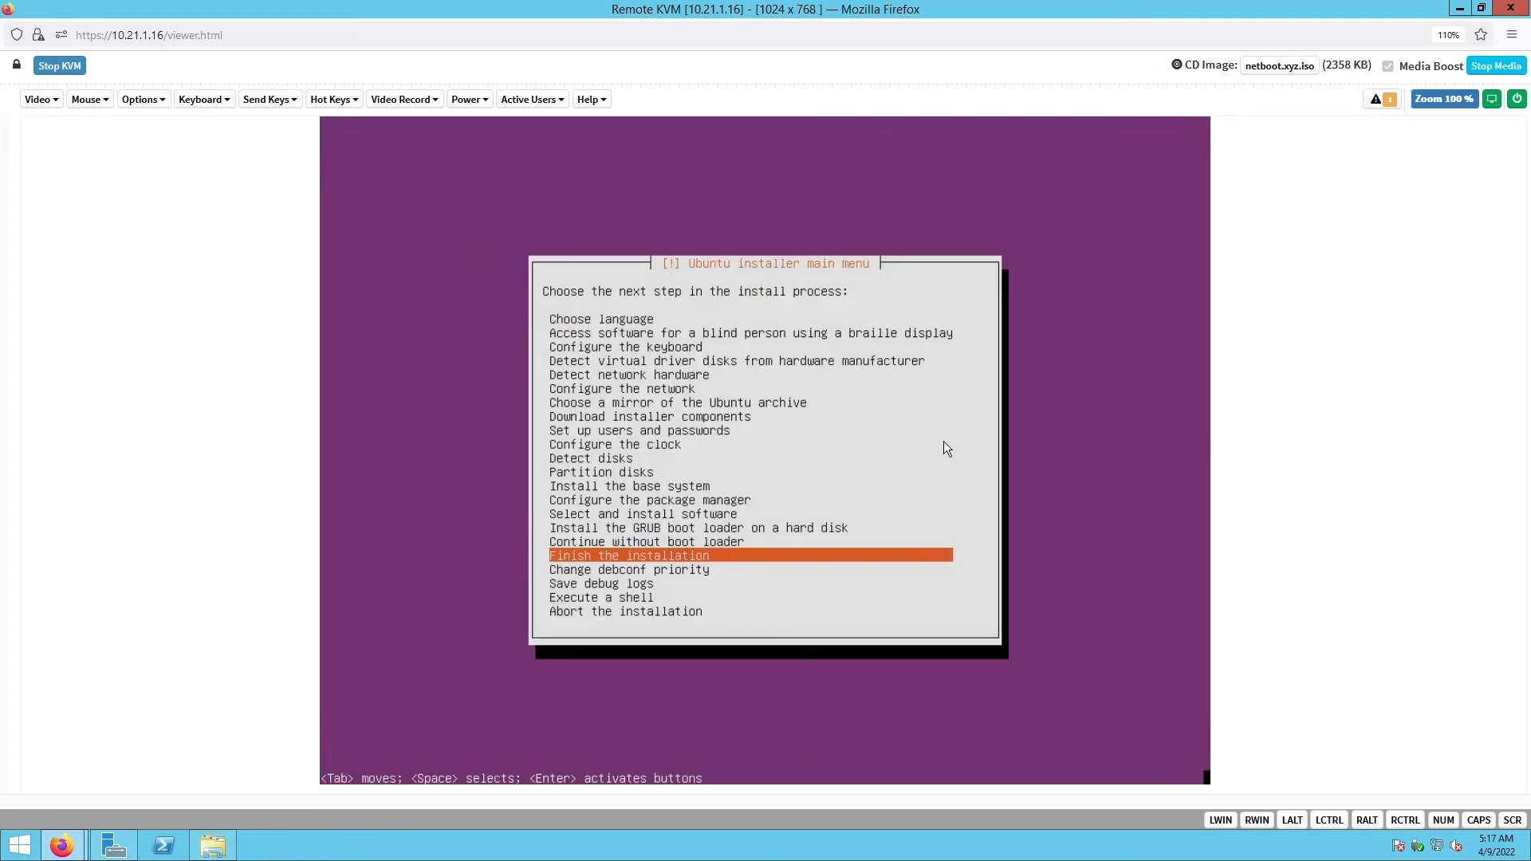
pyautogui.press('Return')
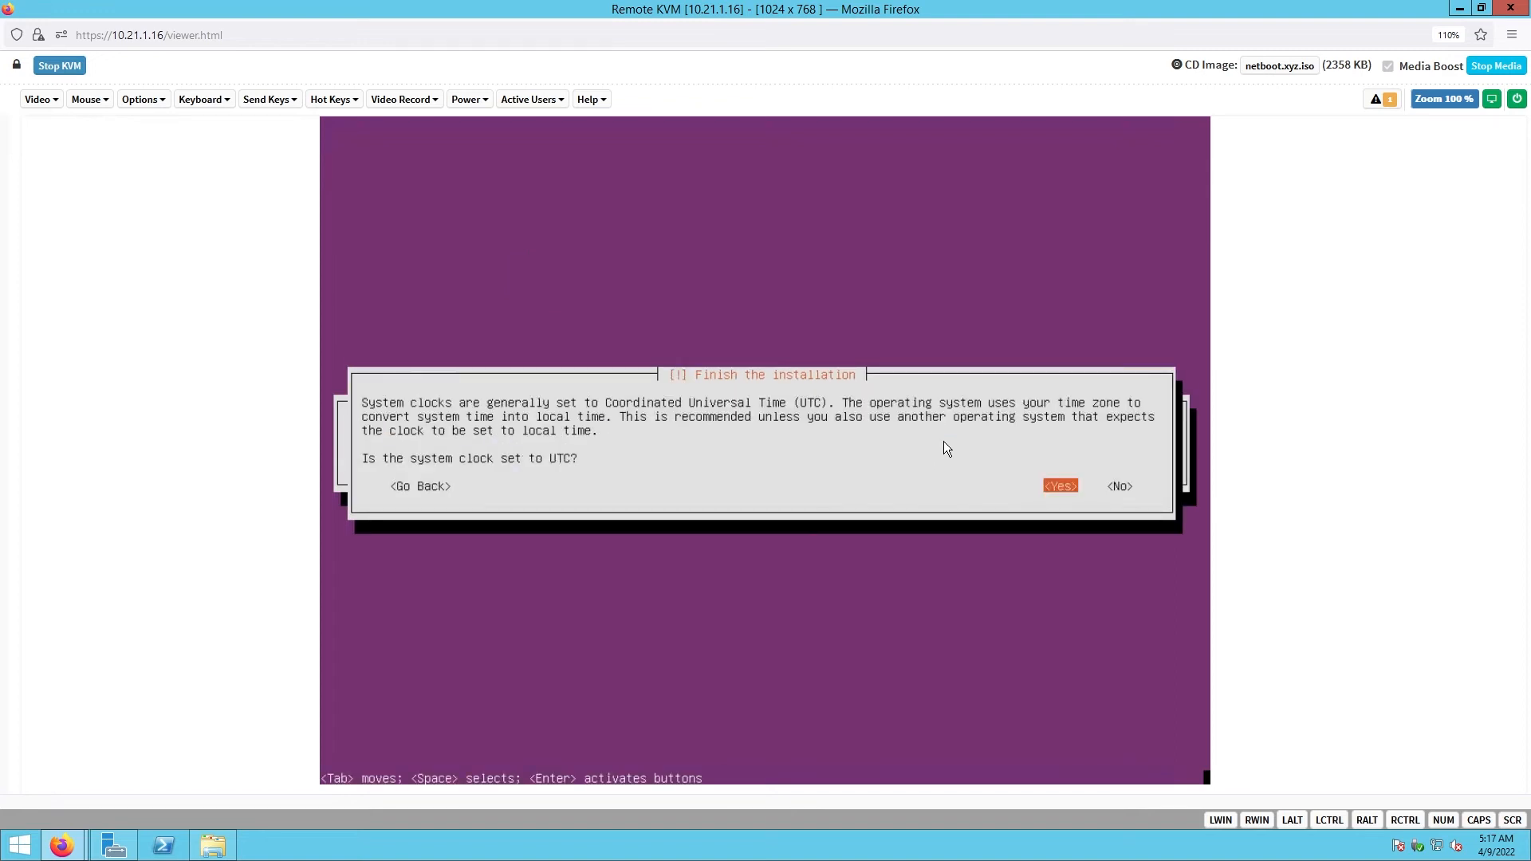
pyautogui.press('Return')
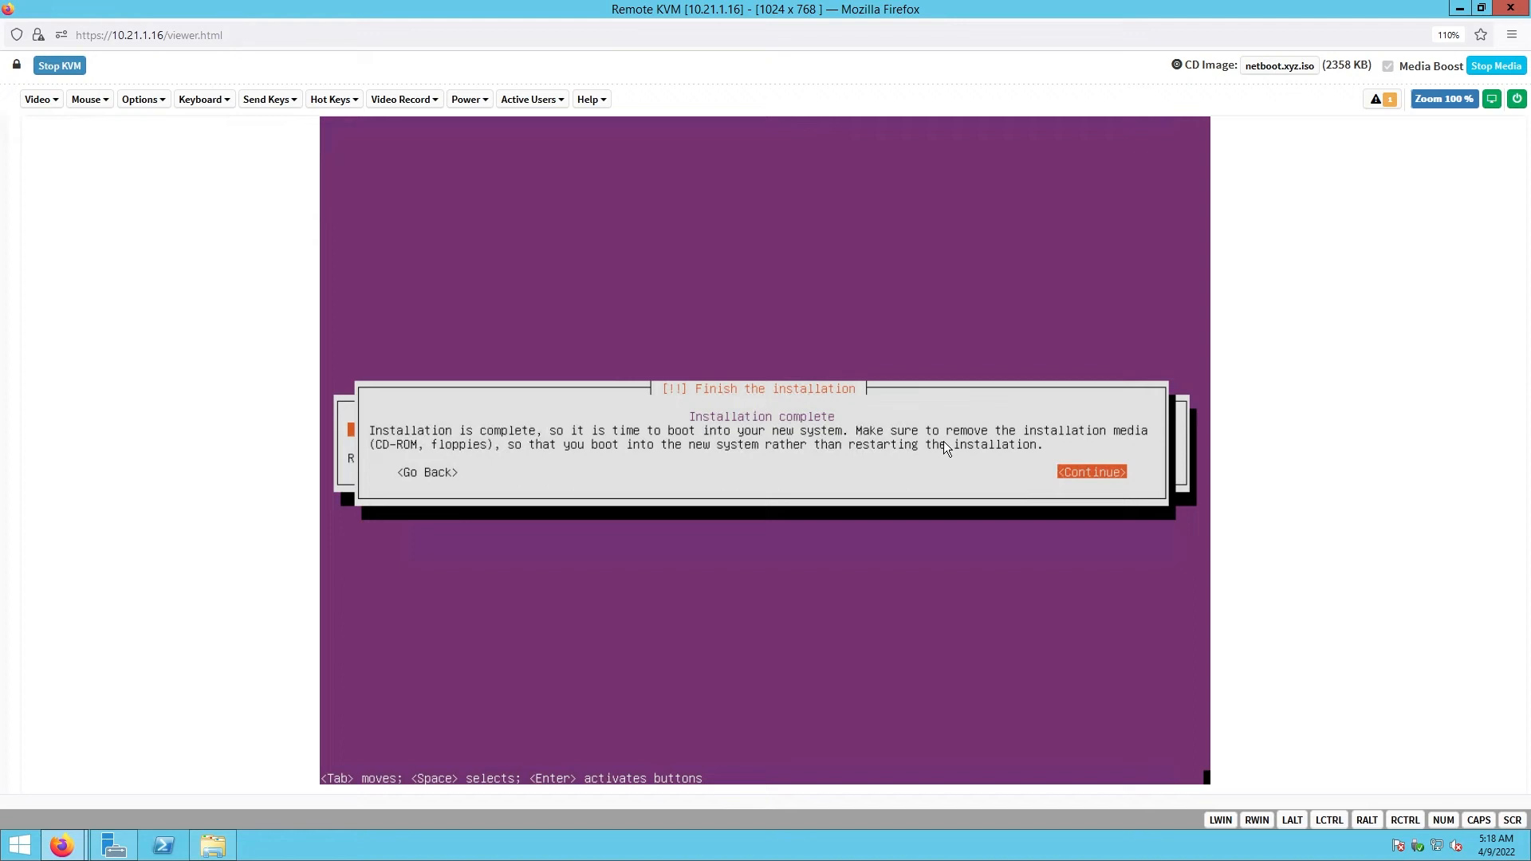
pyautogui.press('Return')
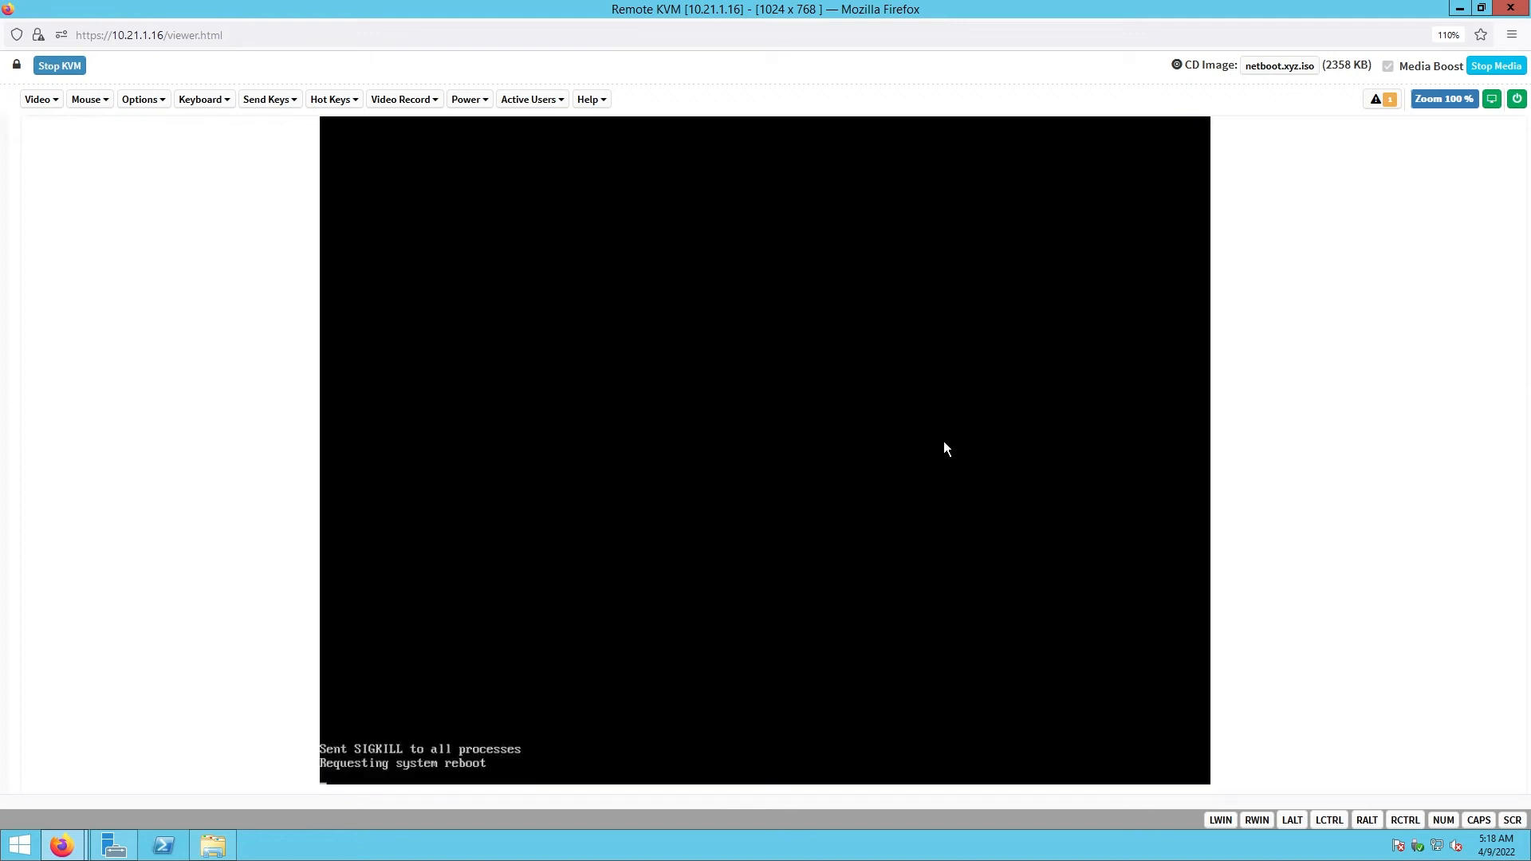
# - Stop the netboot.xyz media and send Ctrl+Alt+Del twice to reboot the server
pyautogui.click(1495, 64)
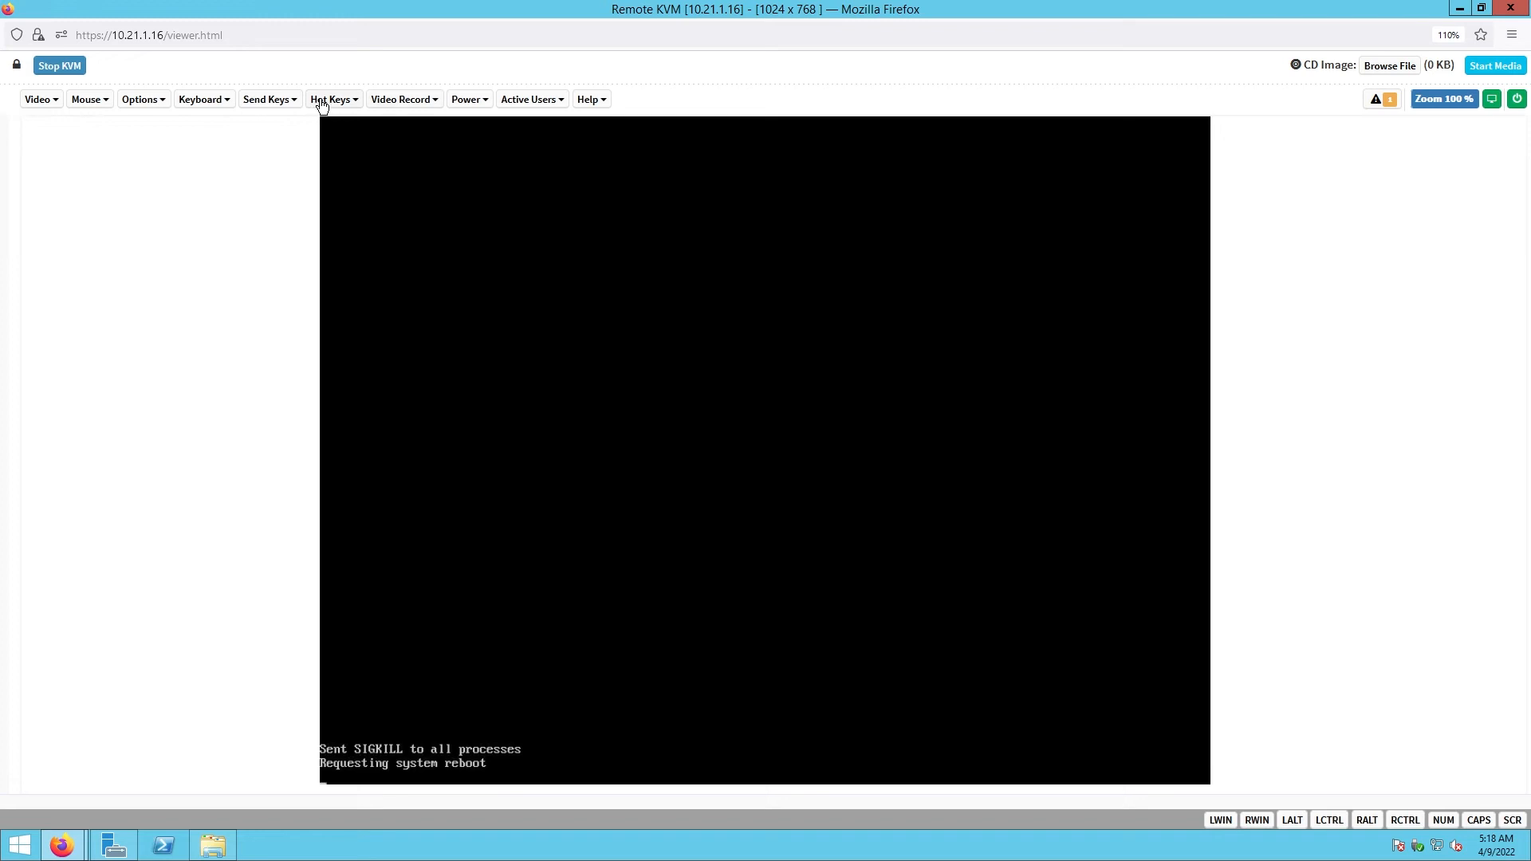
pyautogui.click(281, 99)
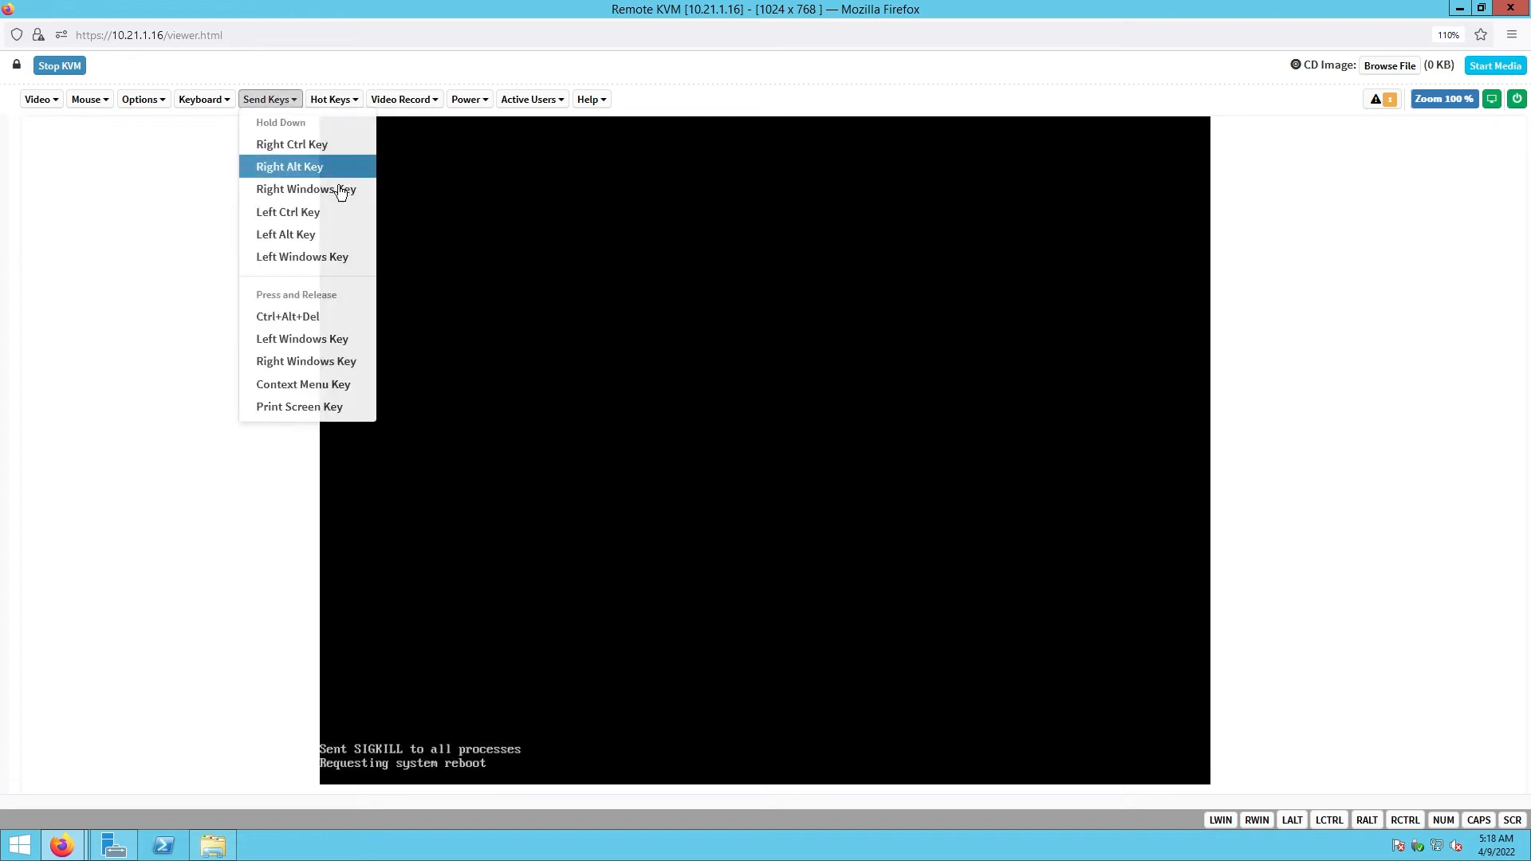
pyautogui.click(317, 317)
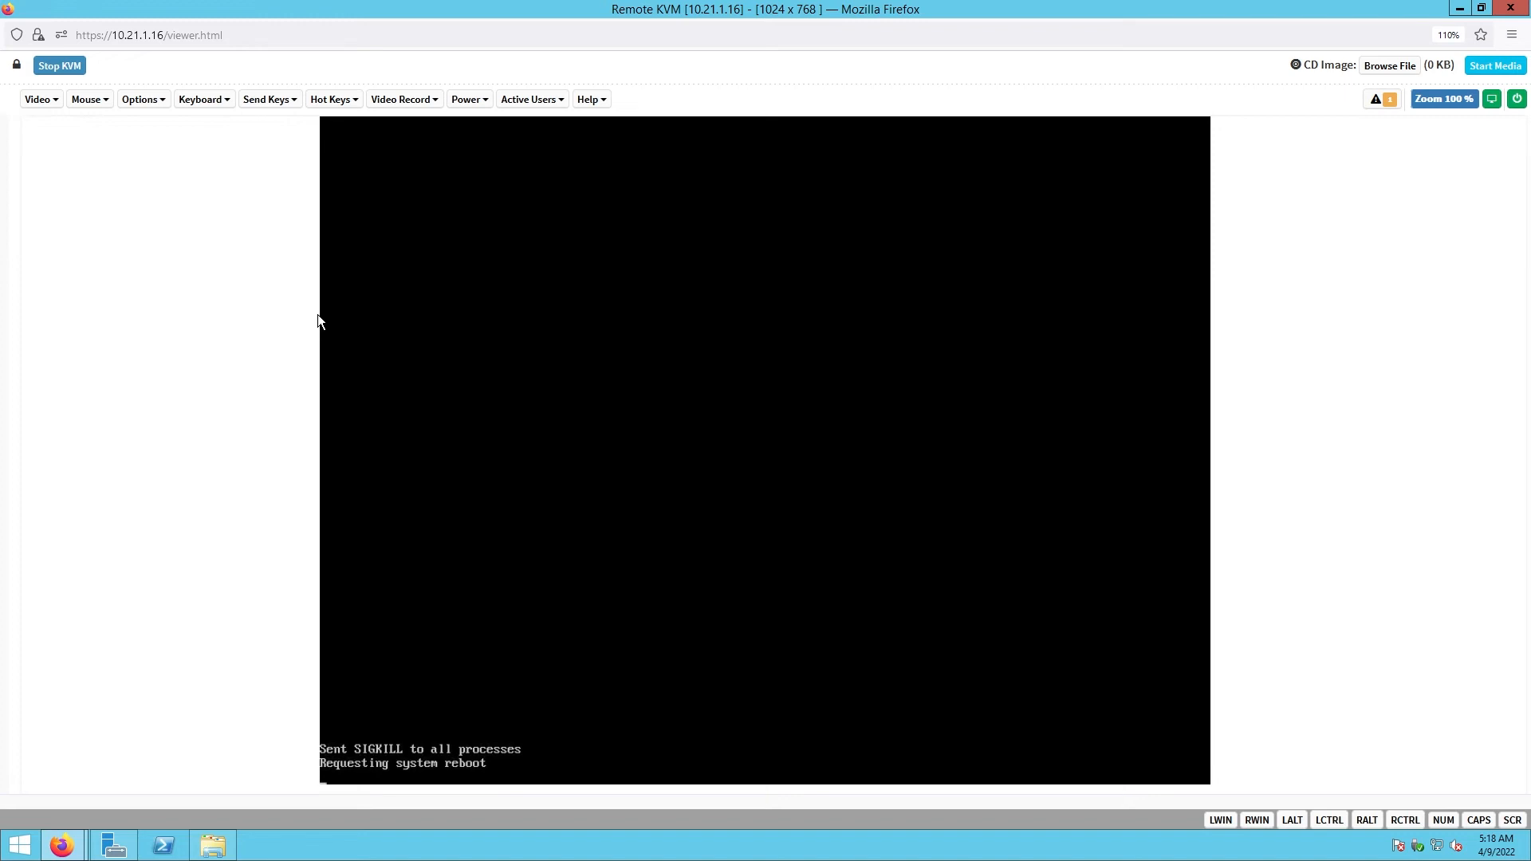
pyautogui.click(269, 99)
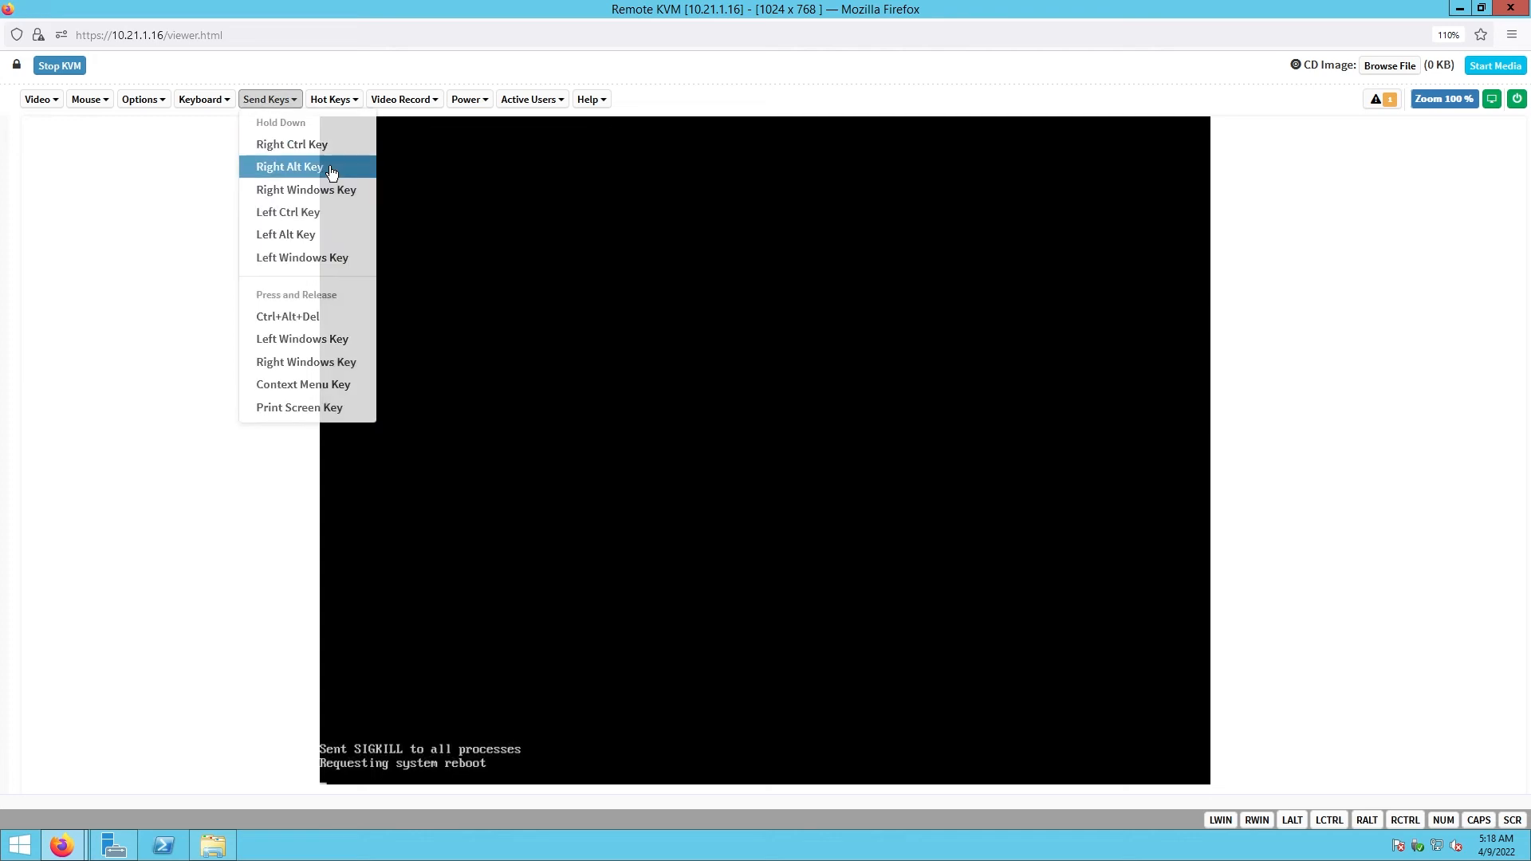
pyautogui.click(314, 317)
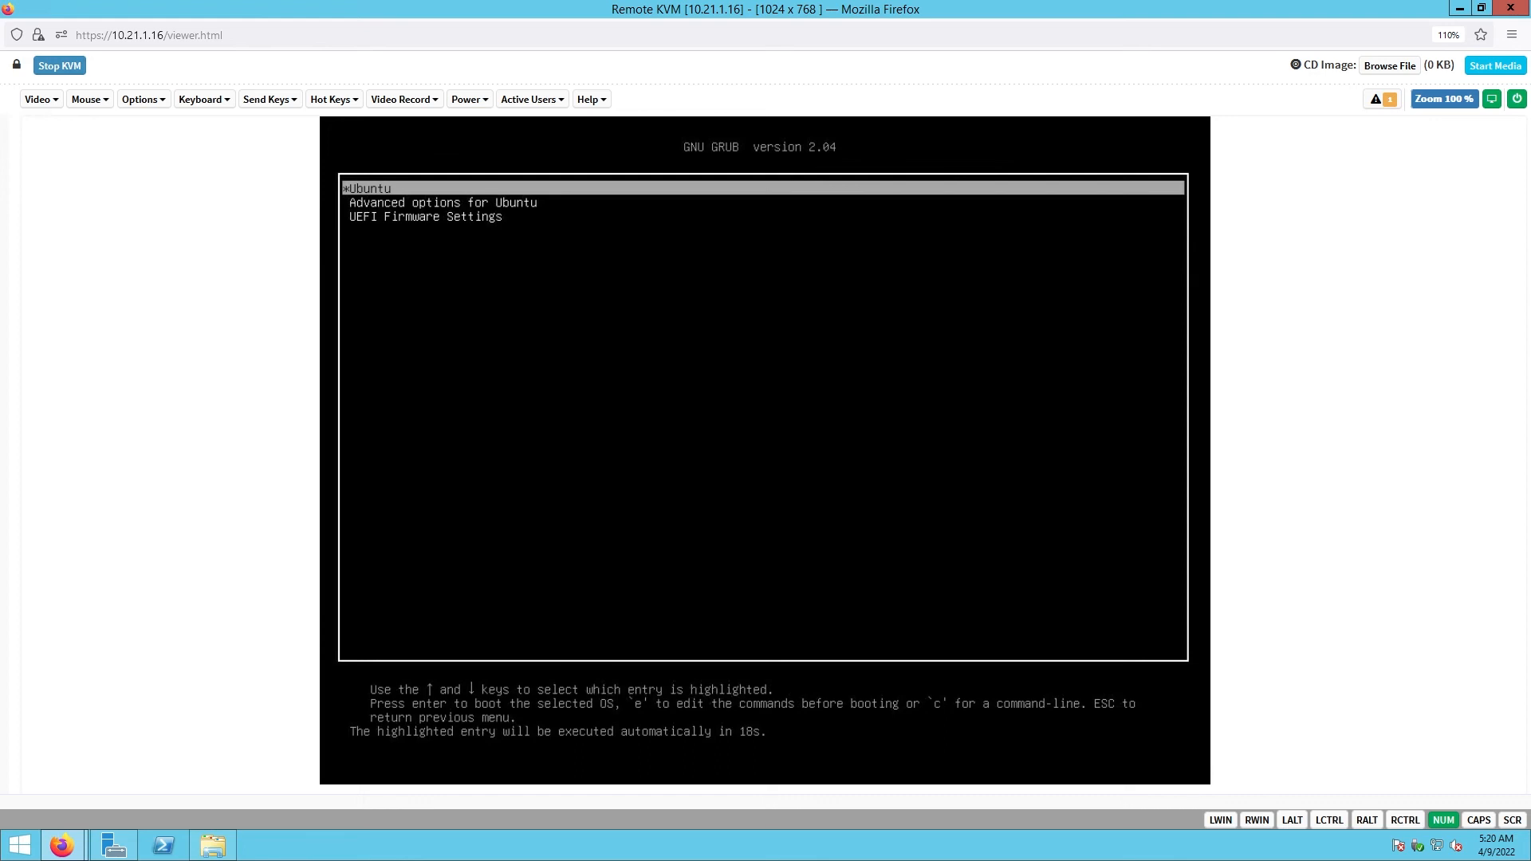
# - Halt the GRUB countdown and boot the default Ubuntu entry
pyautogui.press('Down')
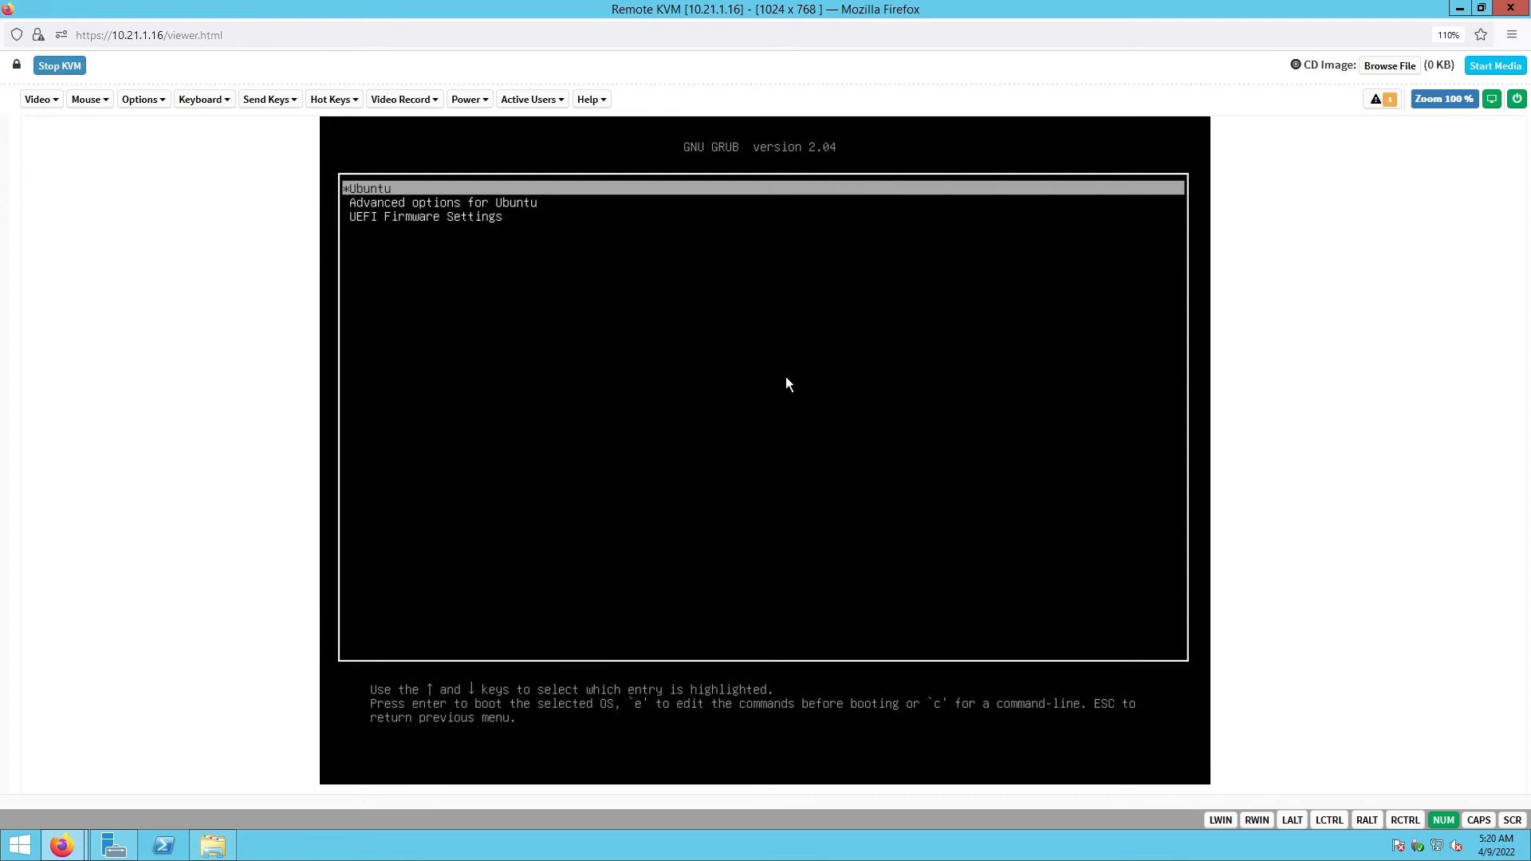
pyautogui.press('Return')
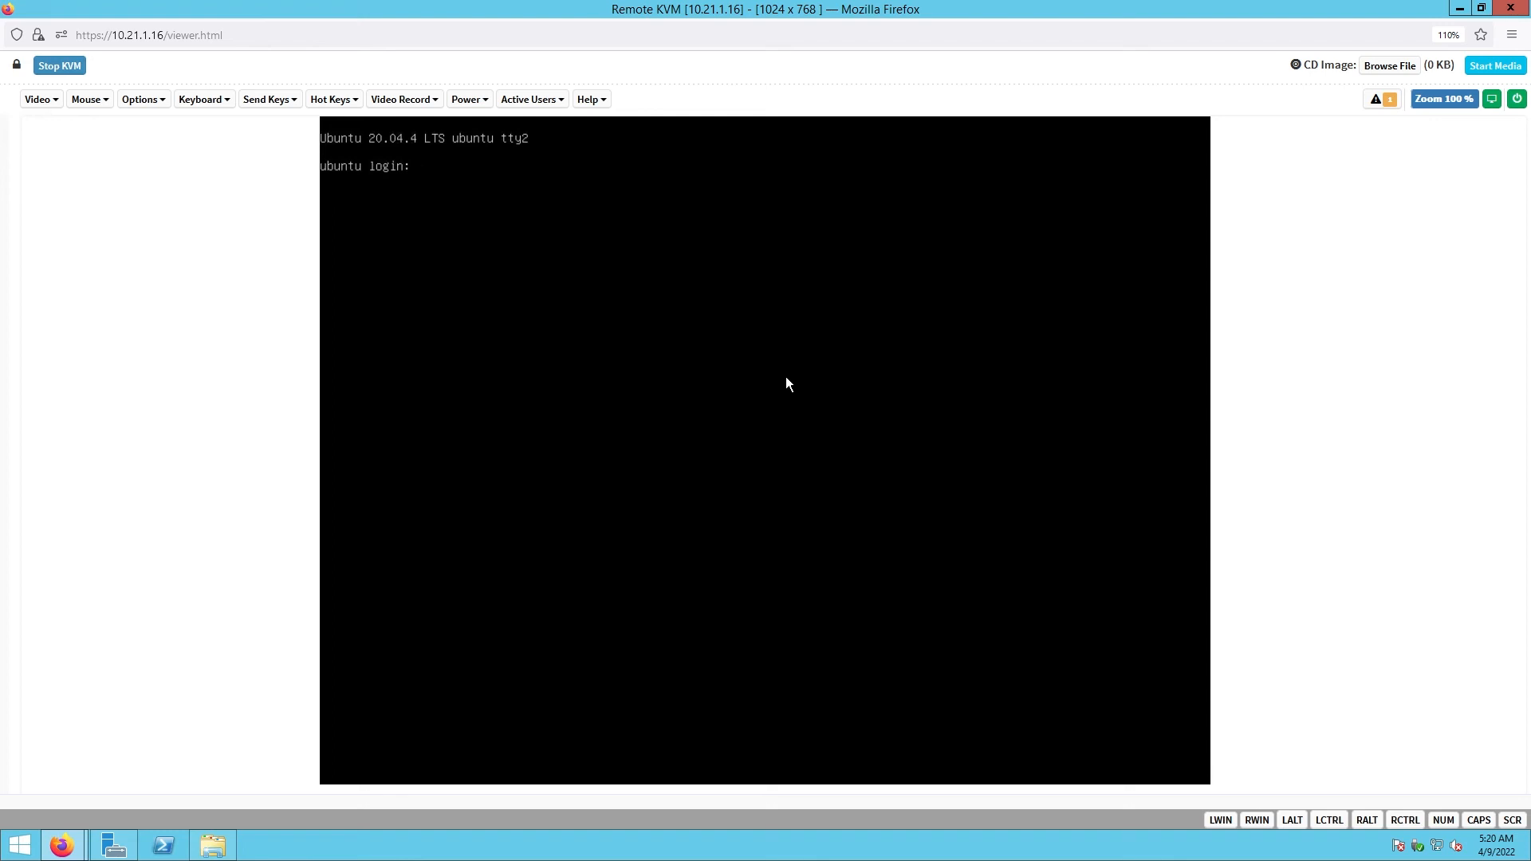
# - Log in at the console as ubuntu and try an apt-get update
pyautogui.write('ubuntu')
pyautogui.press('Return')
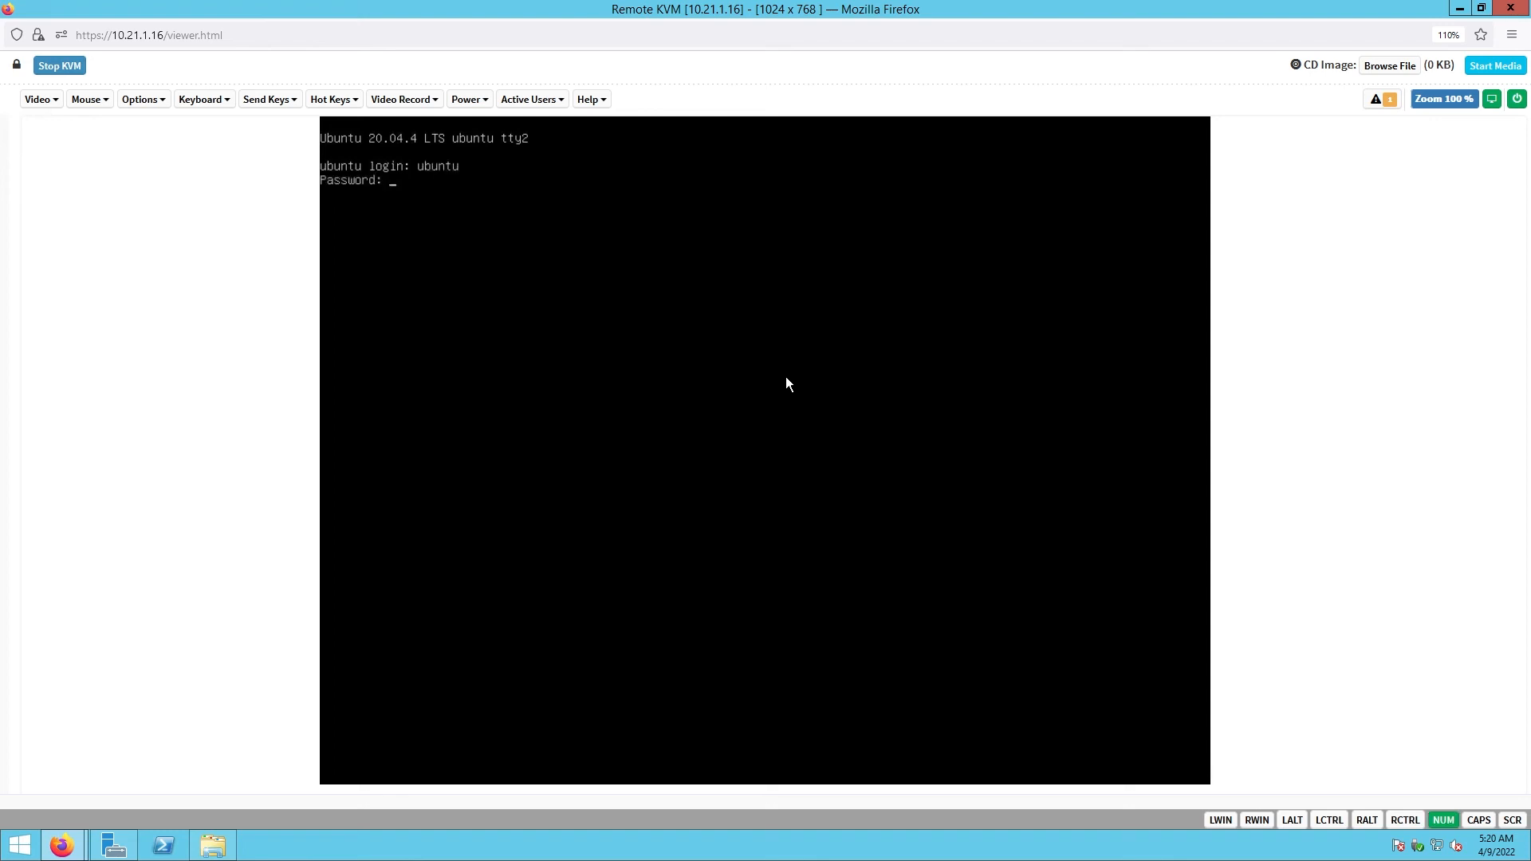
pyautogui.press('Return')
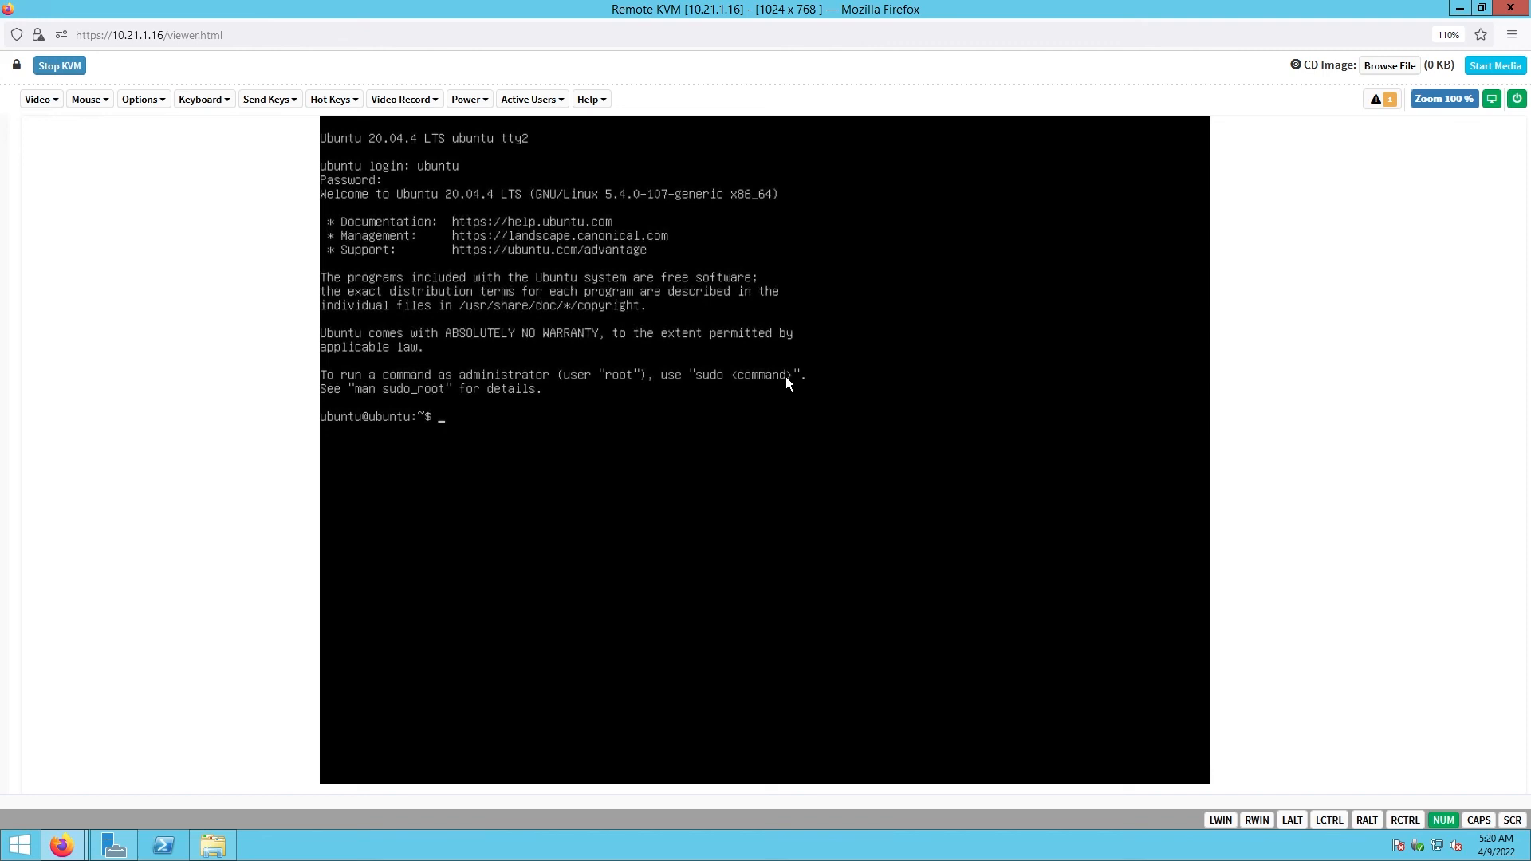
pyautogui.write('apt-get update')
pyautogui.press('Return')
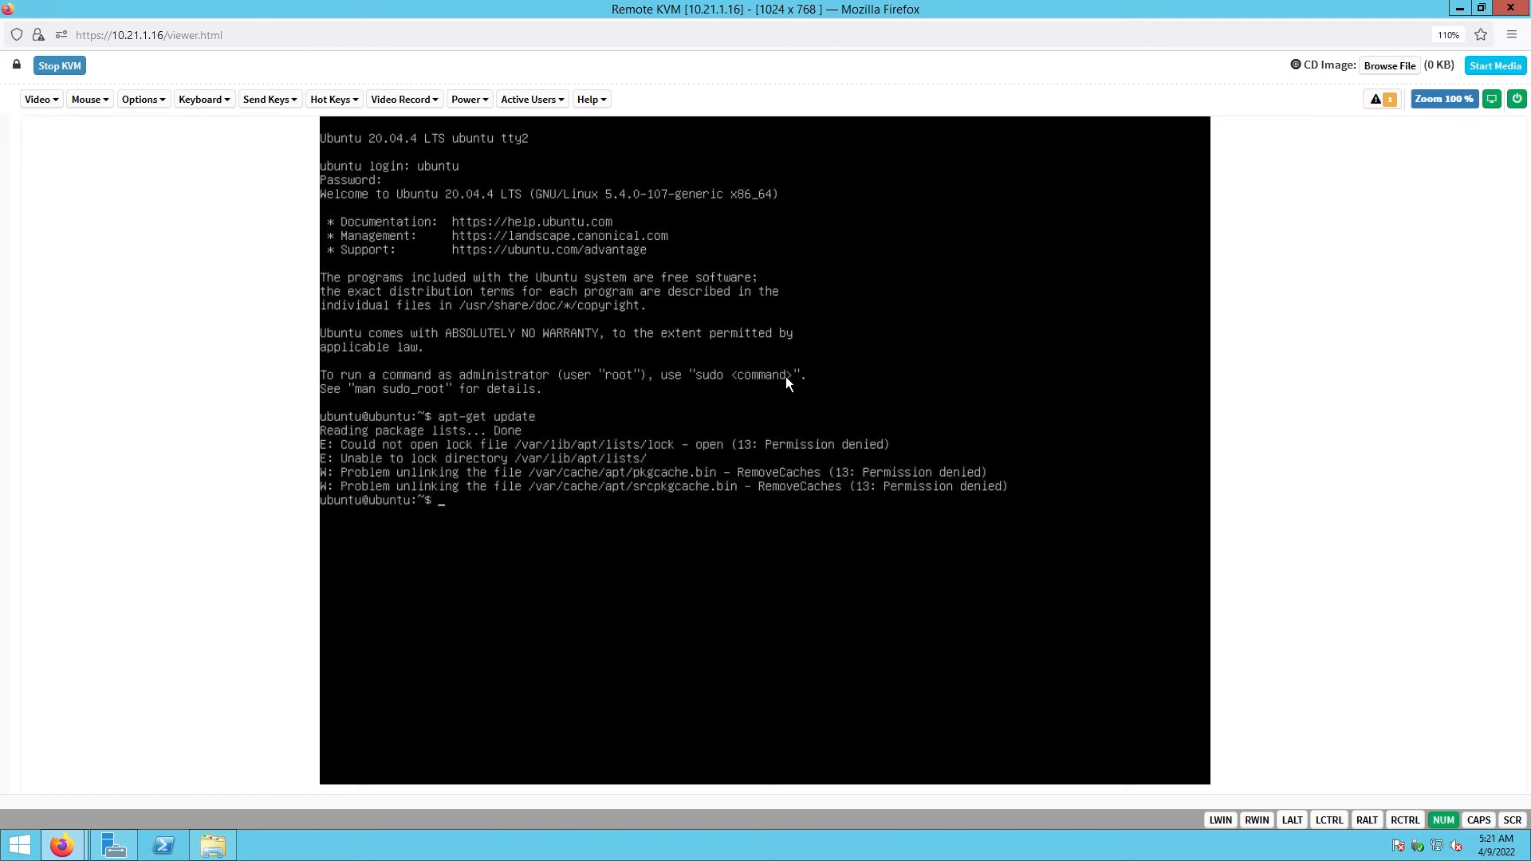
# - Become root with sudo su - root, entering the sudo password
pyautogui.write('sudo su - root')
pyautogui.press('Return')
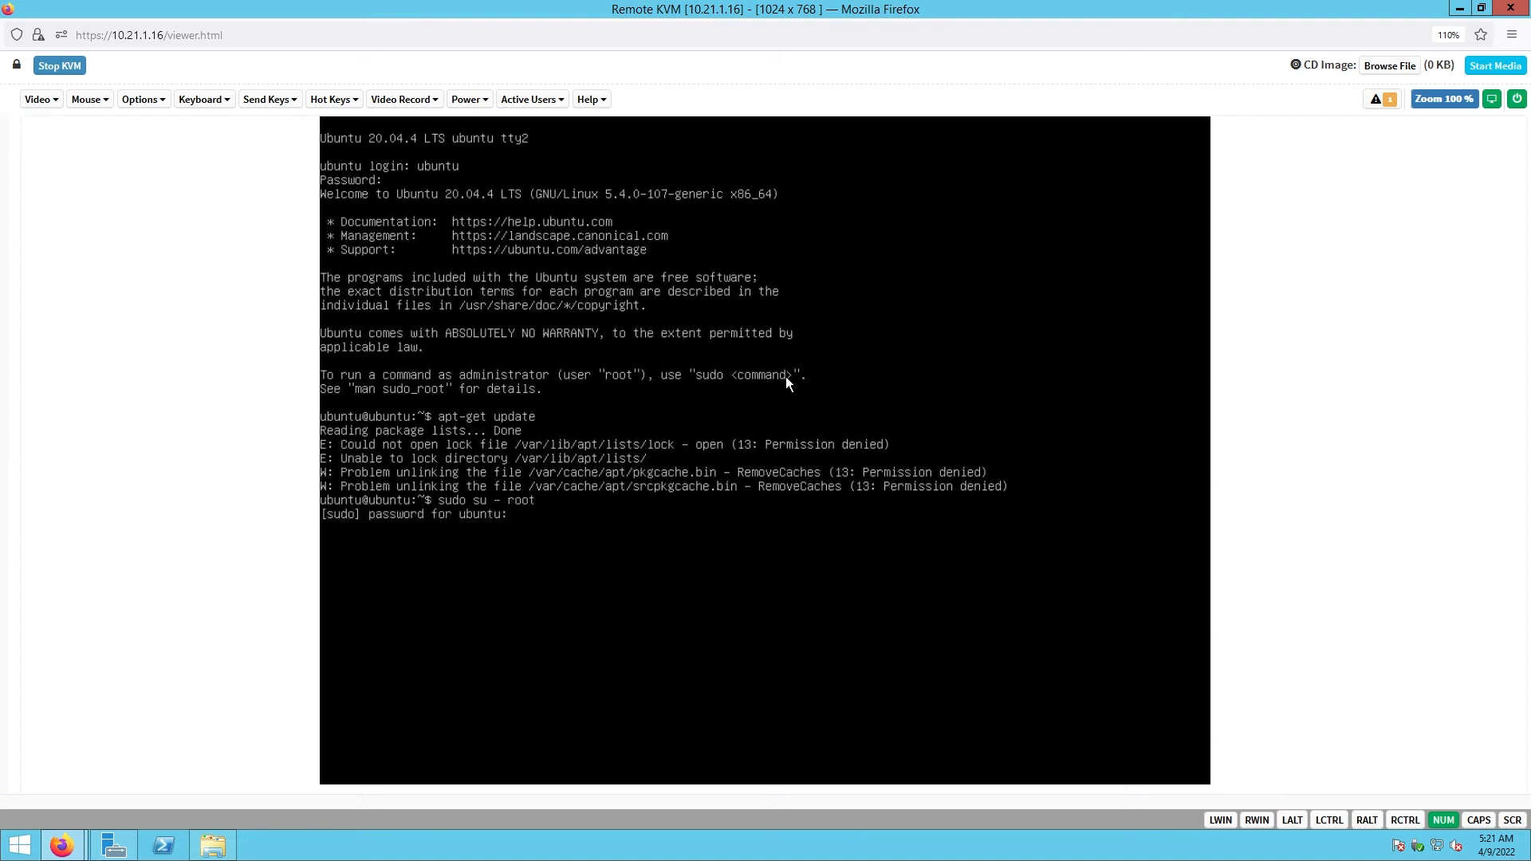
pyautogui.press('Return')
# - Run apt-get update -y as root and enter nano /etc/ssh/sshd_config
pyautogui.write('apt-get update -y')
pyautogui.press('Return')
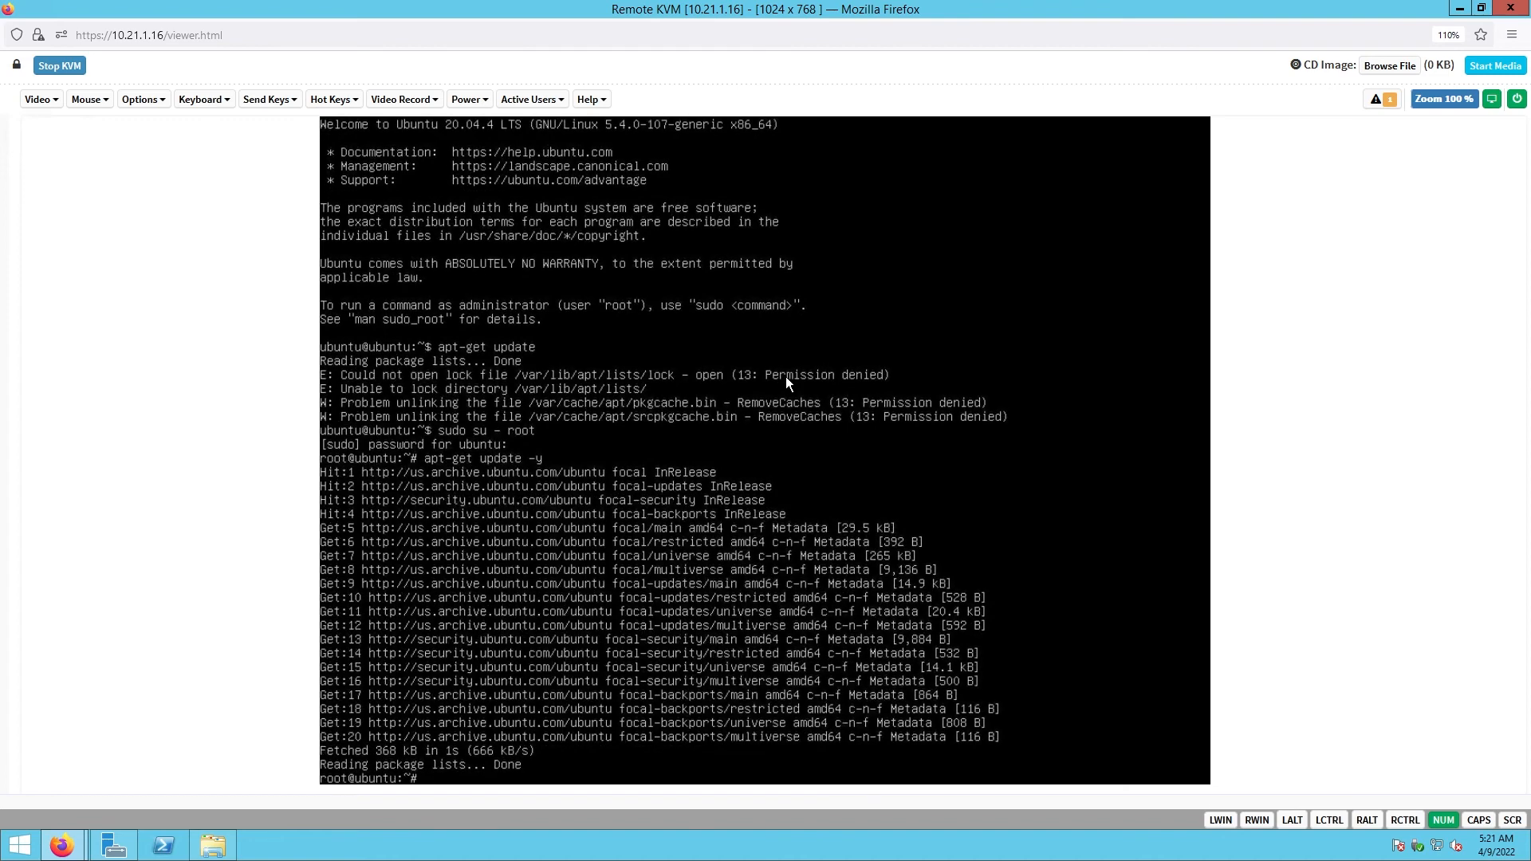
pyautogui.write('nano /etc/ssh/sshd_config')
# - Uncomment PermitRootLogin prohibit-password, PubkeyAuthentication yes and AuthorizedKeysFile in sshd_config
pyautogui.press('Return')
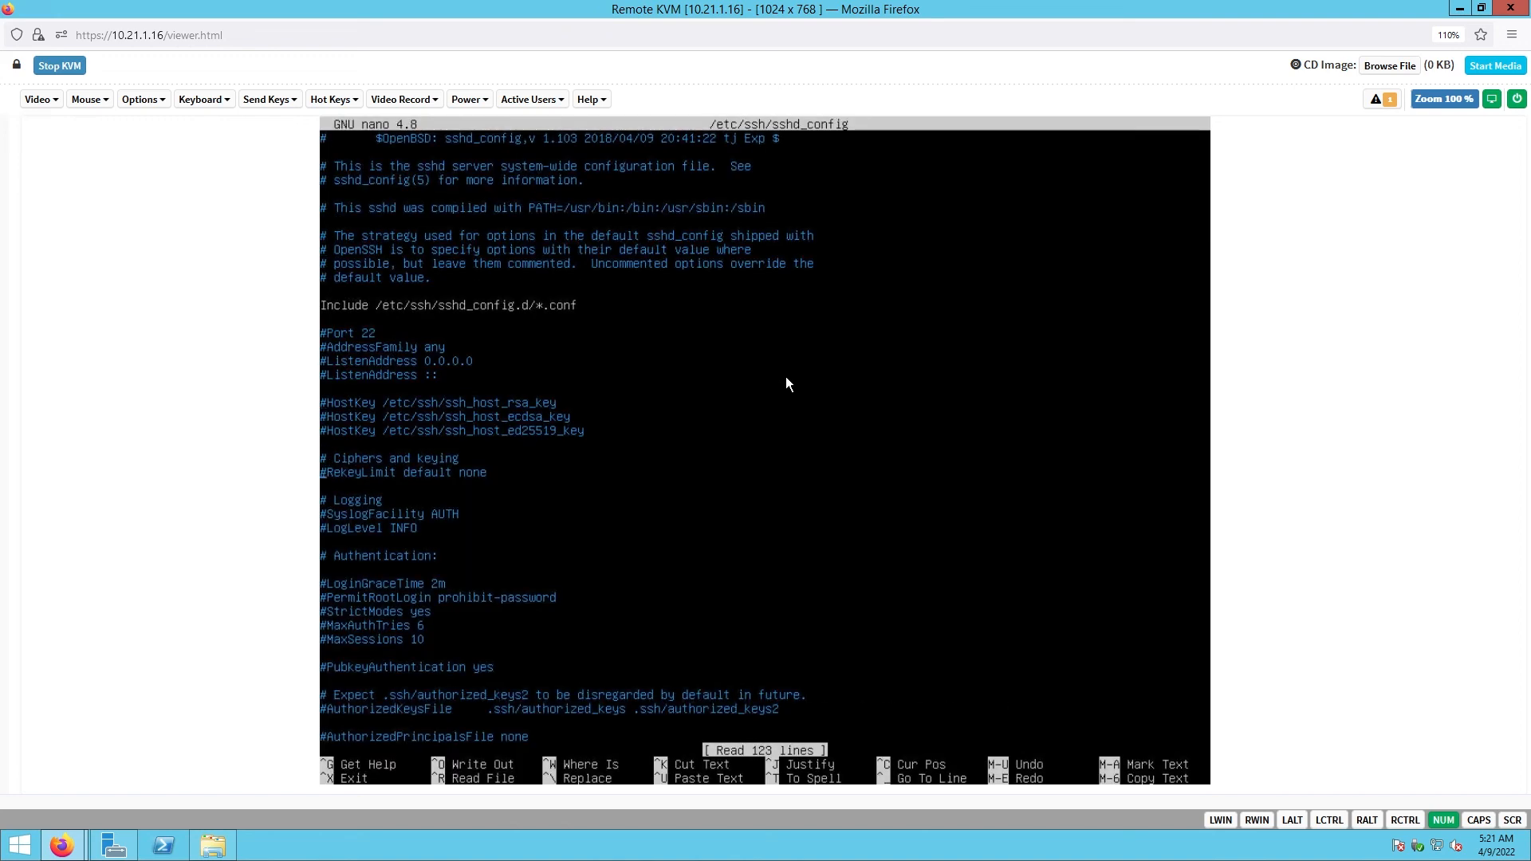
pyautogui.press('Down')
pyautogui.press('Down')
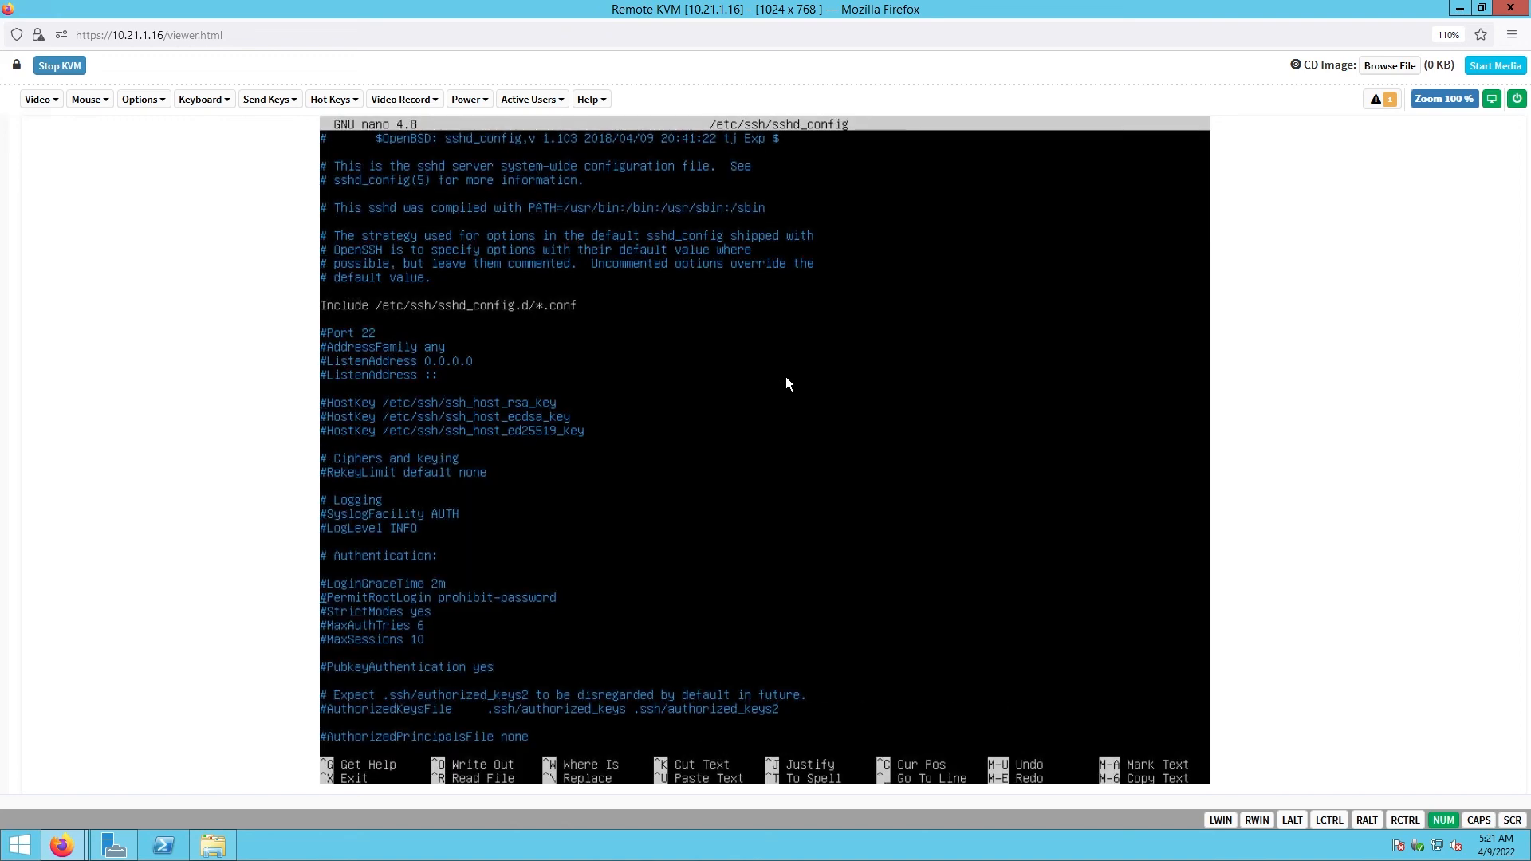
pyautogui.press('Down')
pyautogui.press('Delete')
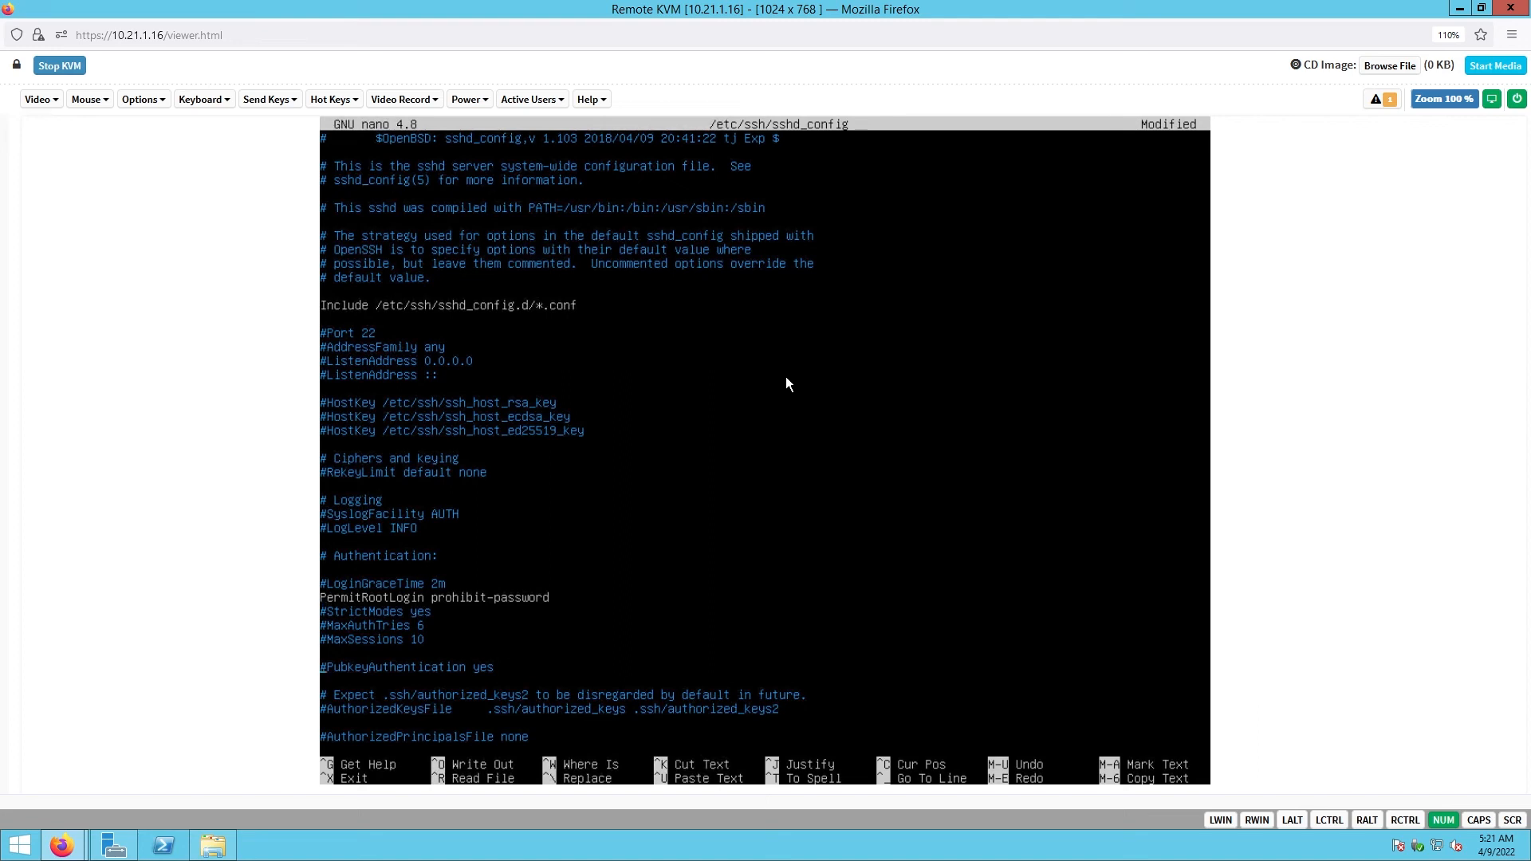
pyautogui.press('Delete')
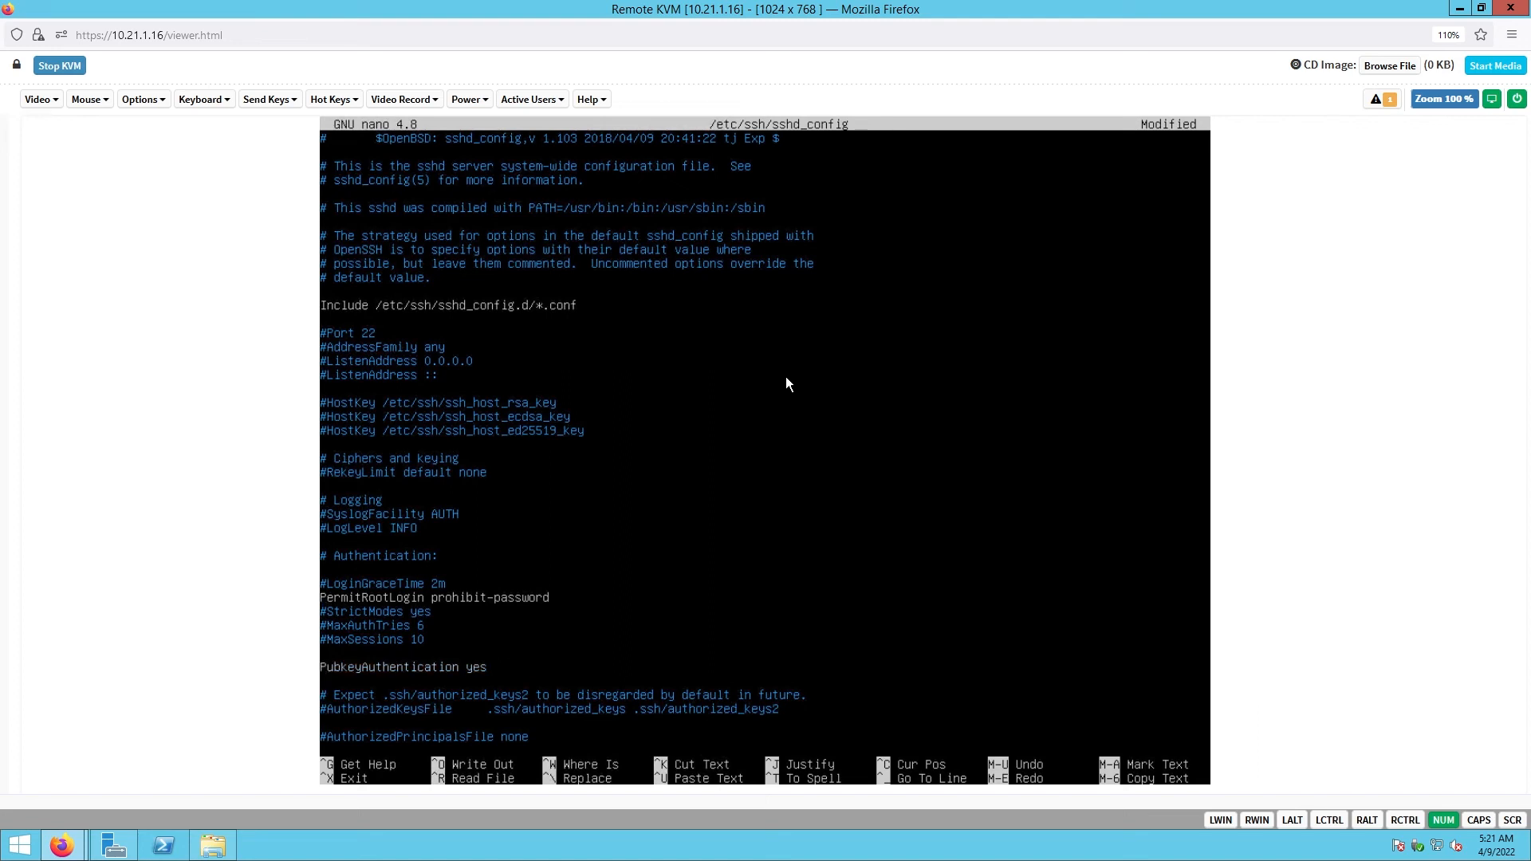
pyautogui.press('Delete')
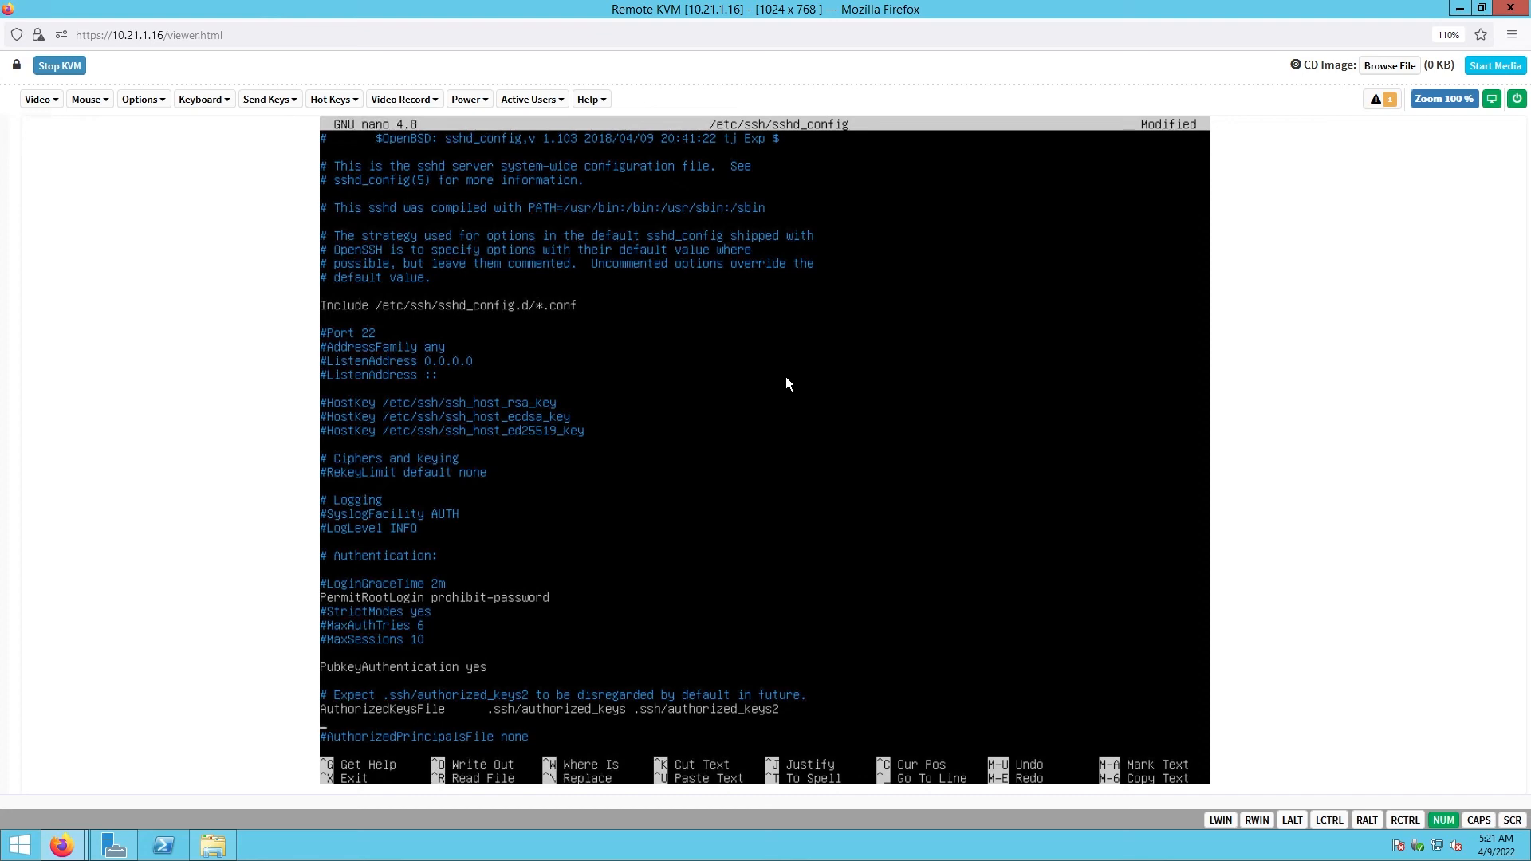
pyautogui.press('Down')
pyautogui.press('Down')
pyautogui.press('Down')
pyautogui.press('Down')
pyautogui.press('Down')
pyautogui.press('Down')
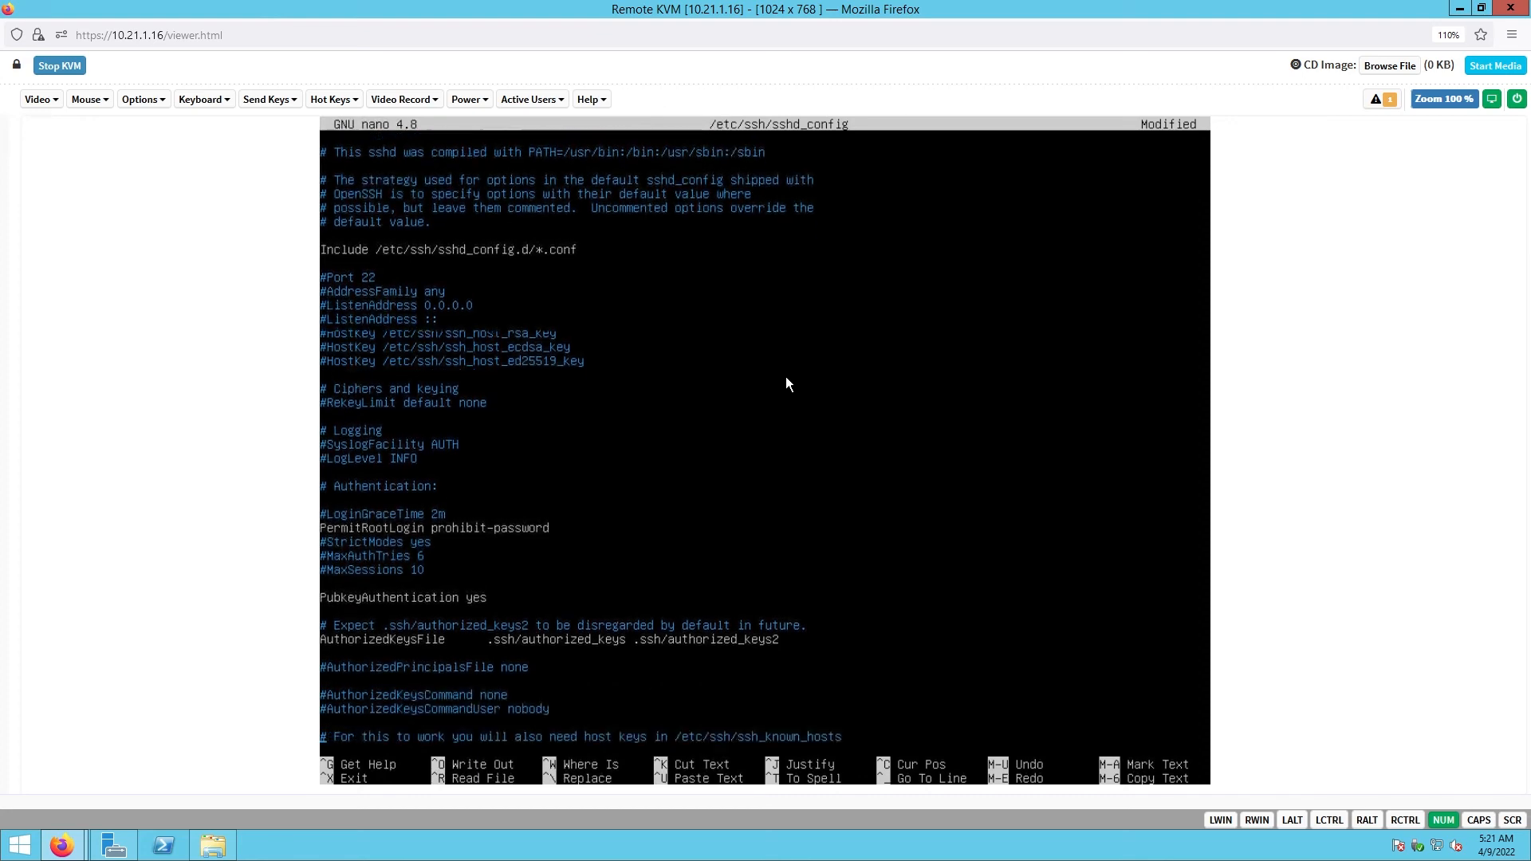
pyautogui.press('Down')
pyautogui.press('Down')
pyautogui.press('Down')
pyautogui.press('Down')
pyautogui.press('Down')
pyautogui.press('Down')
pyautogui.press('Down')
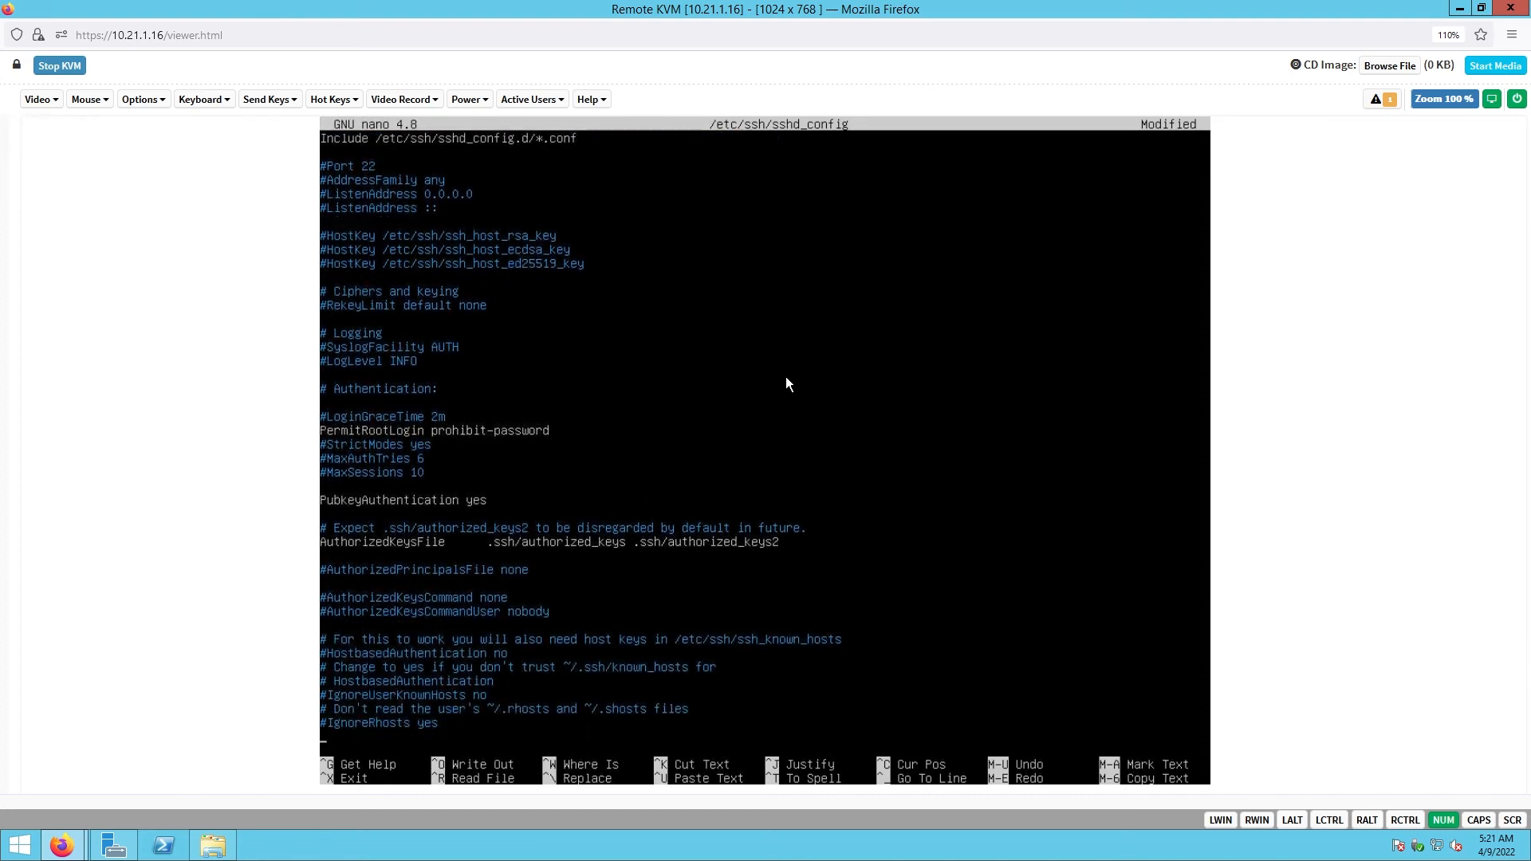
pyautogui.press('Down')
pyautogui.press('Down')
pyautogui.press('Down')
pyautogui.press('Down')
pyautogui.press('Down')
pyautogui.press('Down')
pyautogui.press('Down')
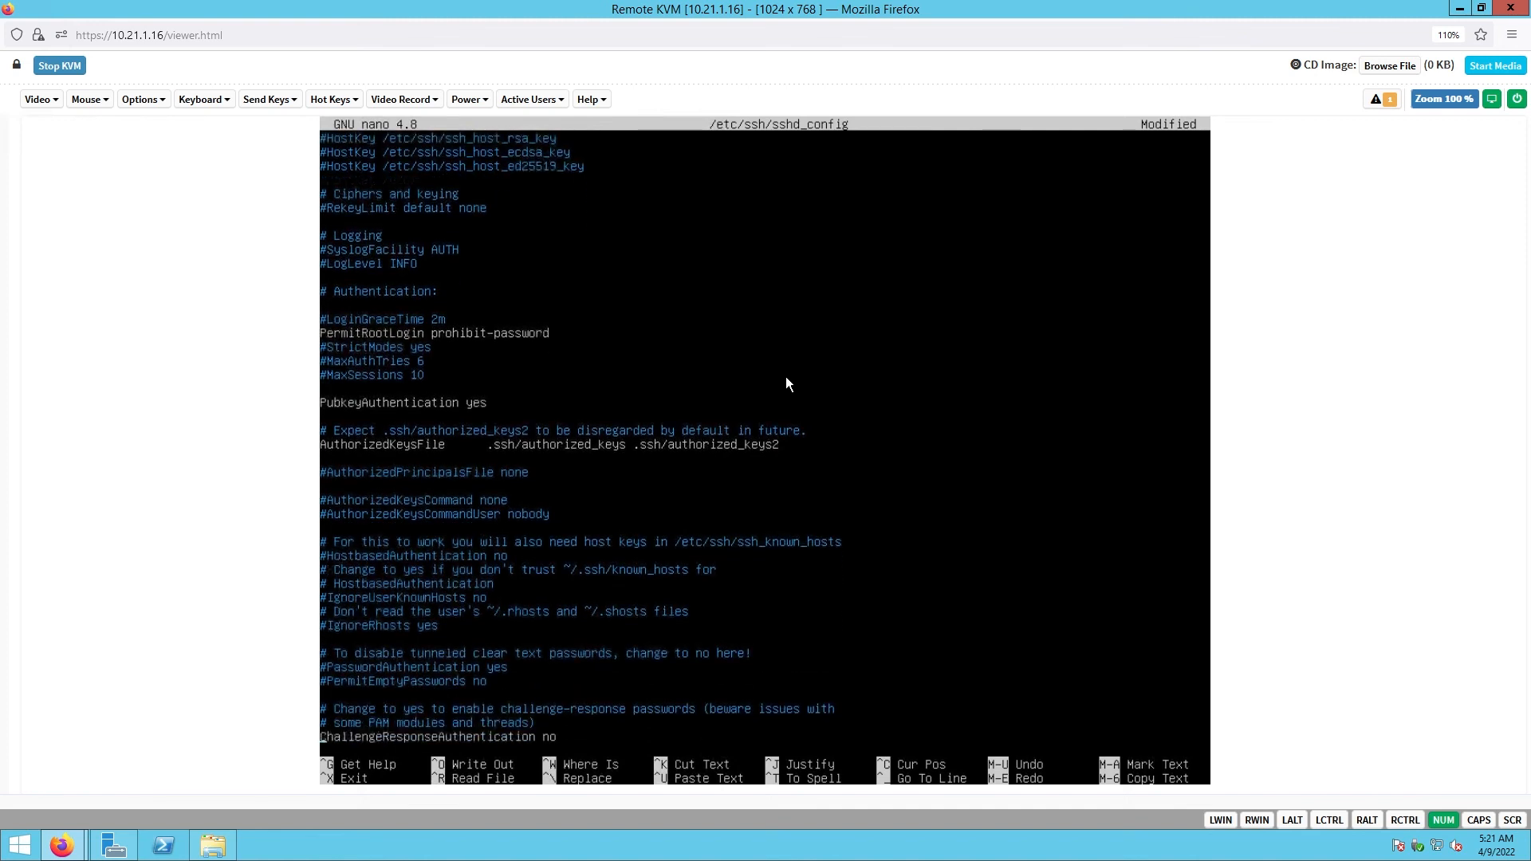
pyautogui.press('Down')
# - Save sshd_config, exit nano, and restart the service with service sshd restart
pyautogui.hotkey('ctrl', 'x')
pyautogui.press('y')
pyautogui.press('Return')
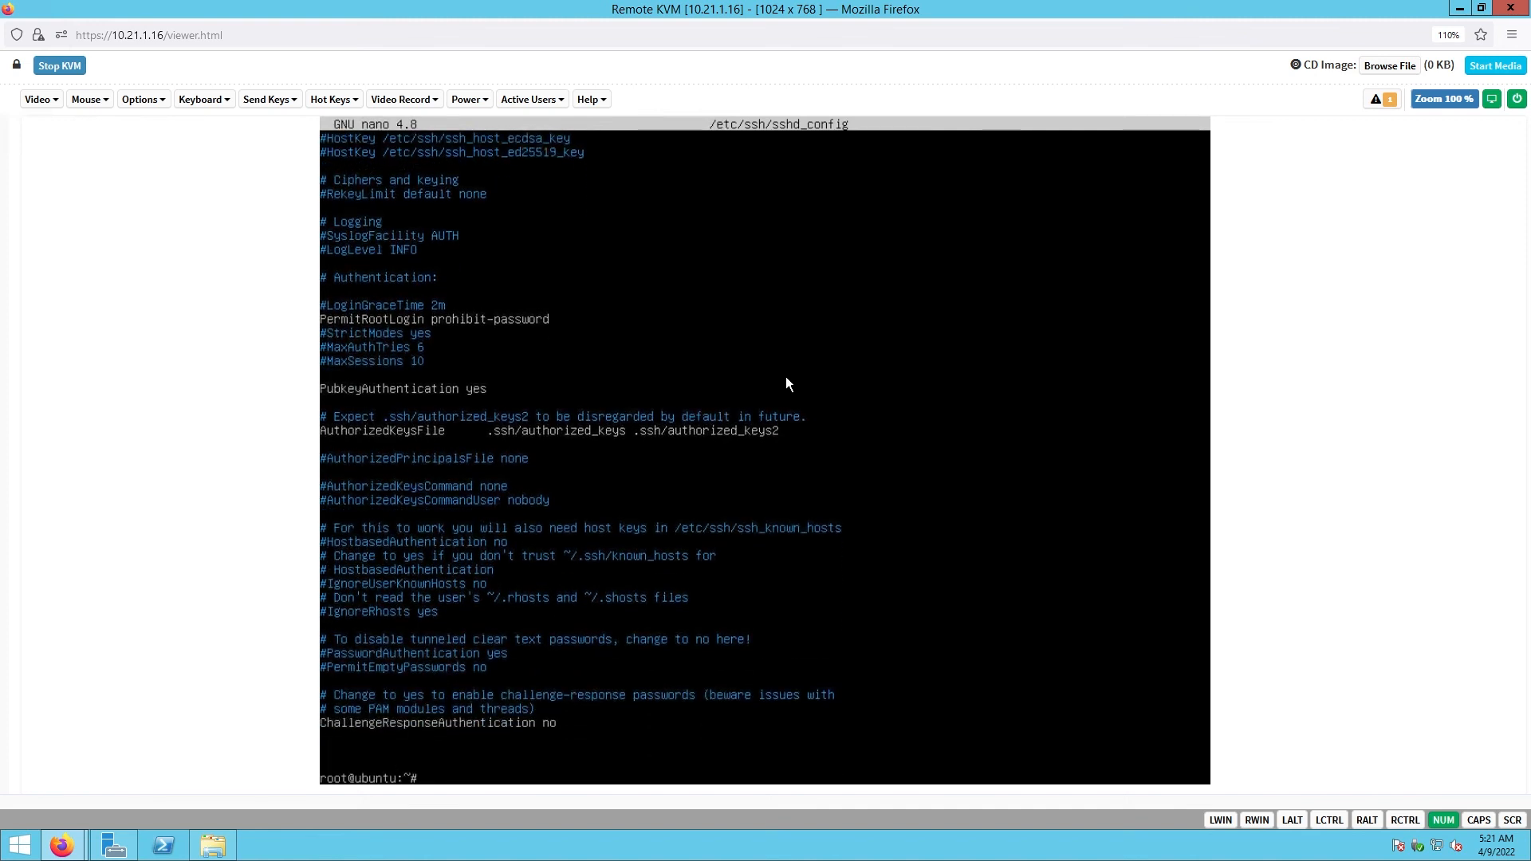
pyautogui.write('service sshd restart')
pyautogui.press('Return')
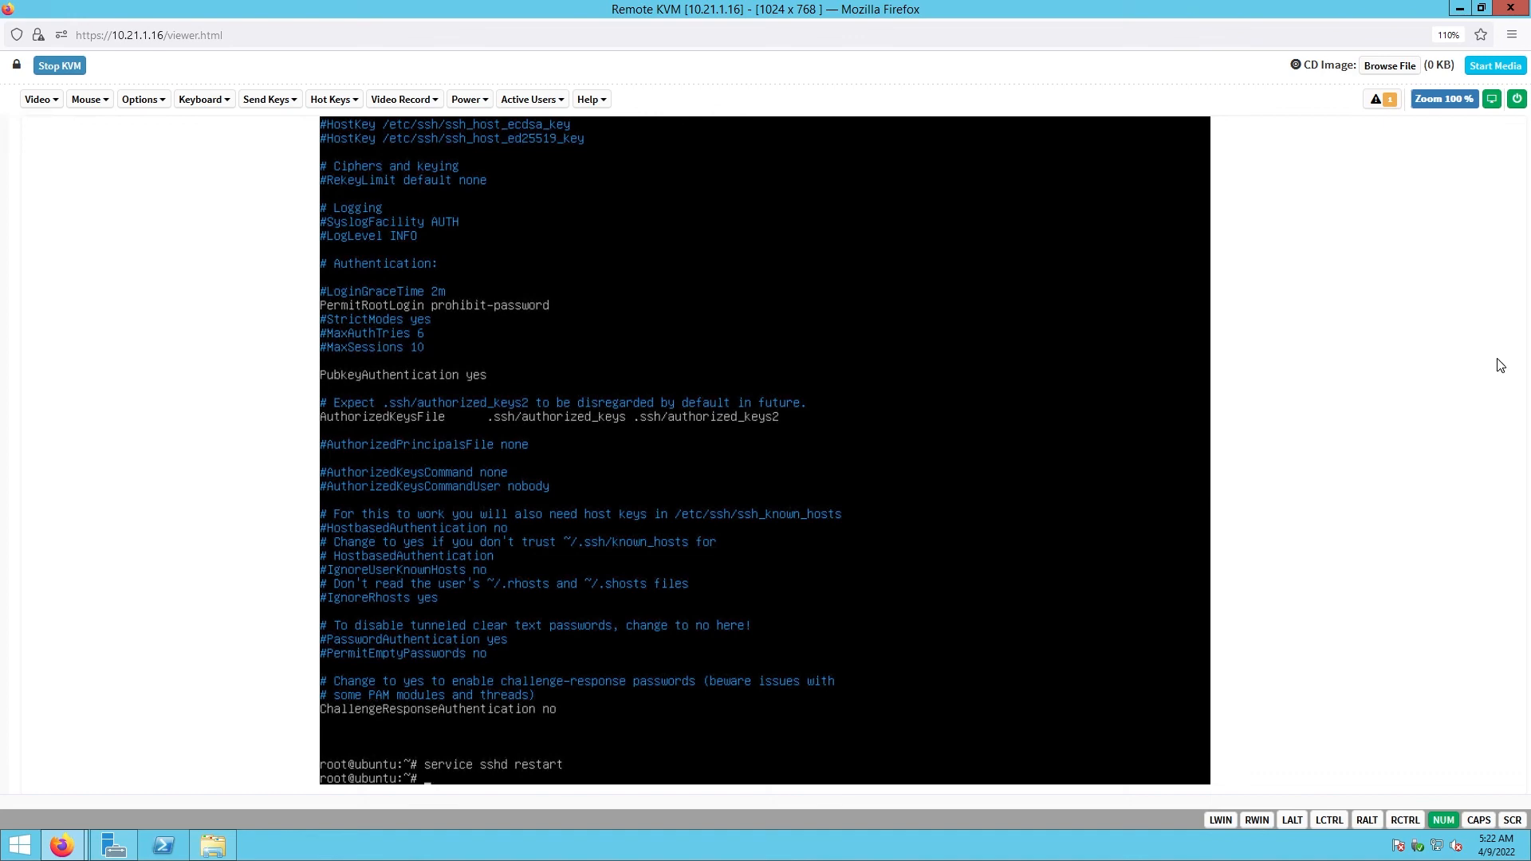
pyautogui.moveTo(1500, 362); pyautogui.dragTo(737, 1)
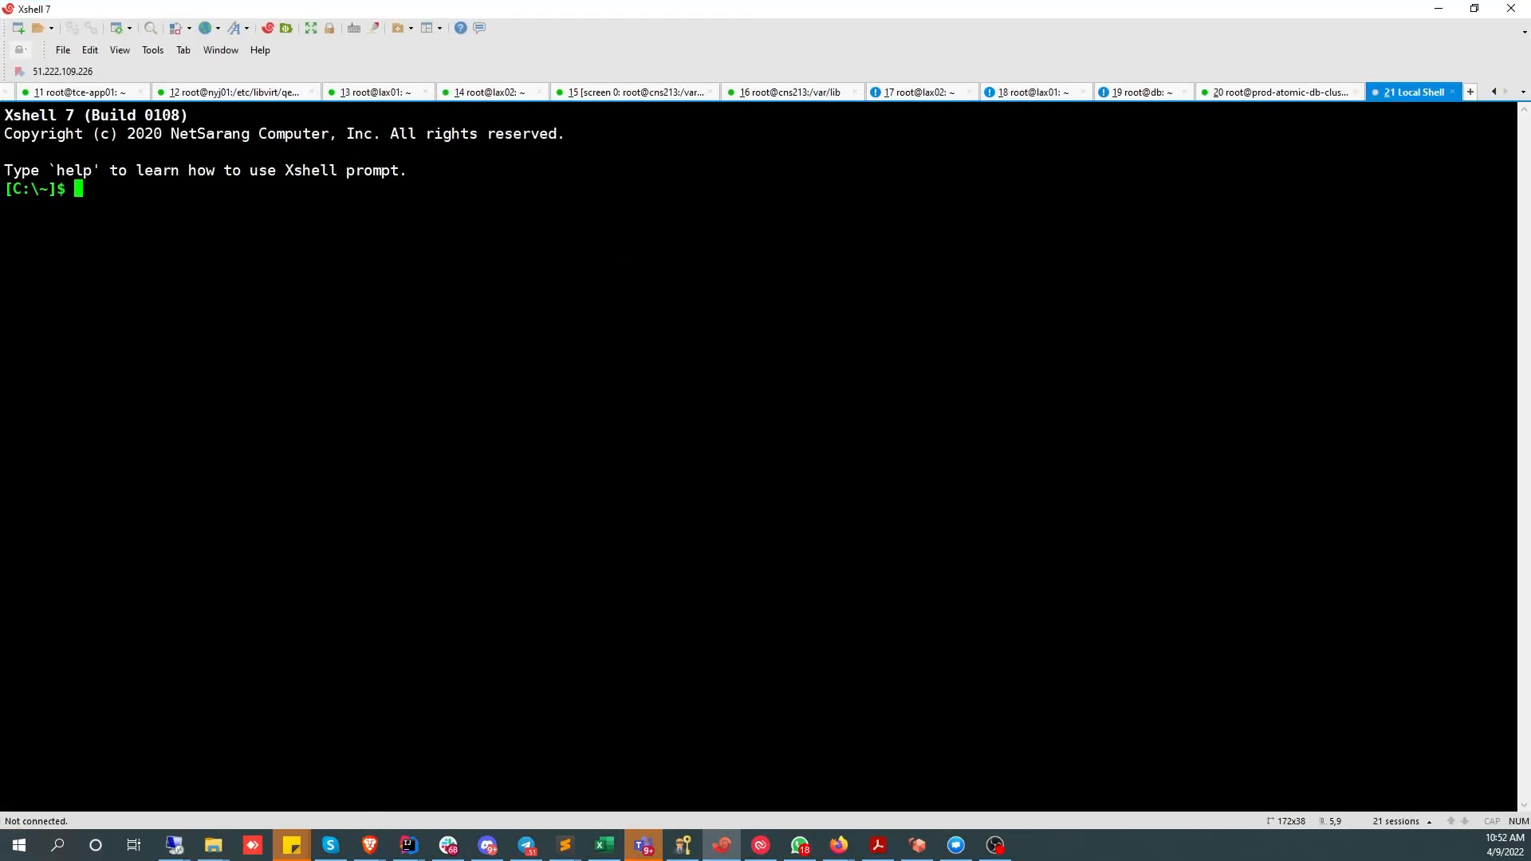
pyautogui.write('ssh roo')
pyautogui.press('BackSpace')
pyautogui.press('BackSpace')
pyautogui.press('BackSpace')
pyautogui.write('ubuntu')
pyautogui.press('BackSpace')
pyautogui.press('BackSpace')
pyautogui.write('tu@193.25.214.')
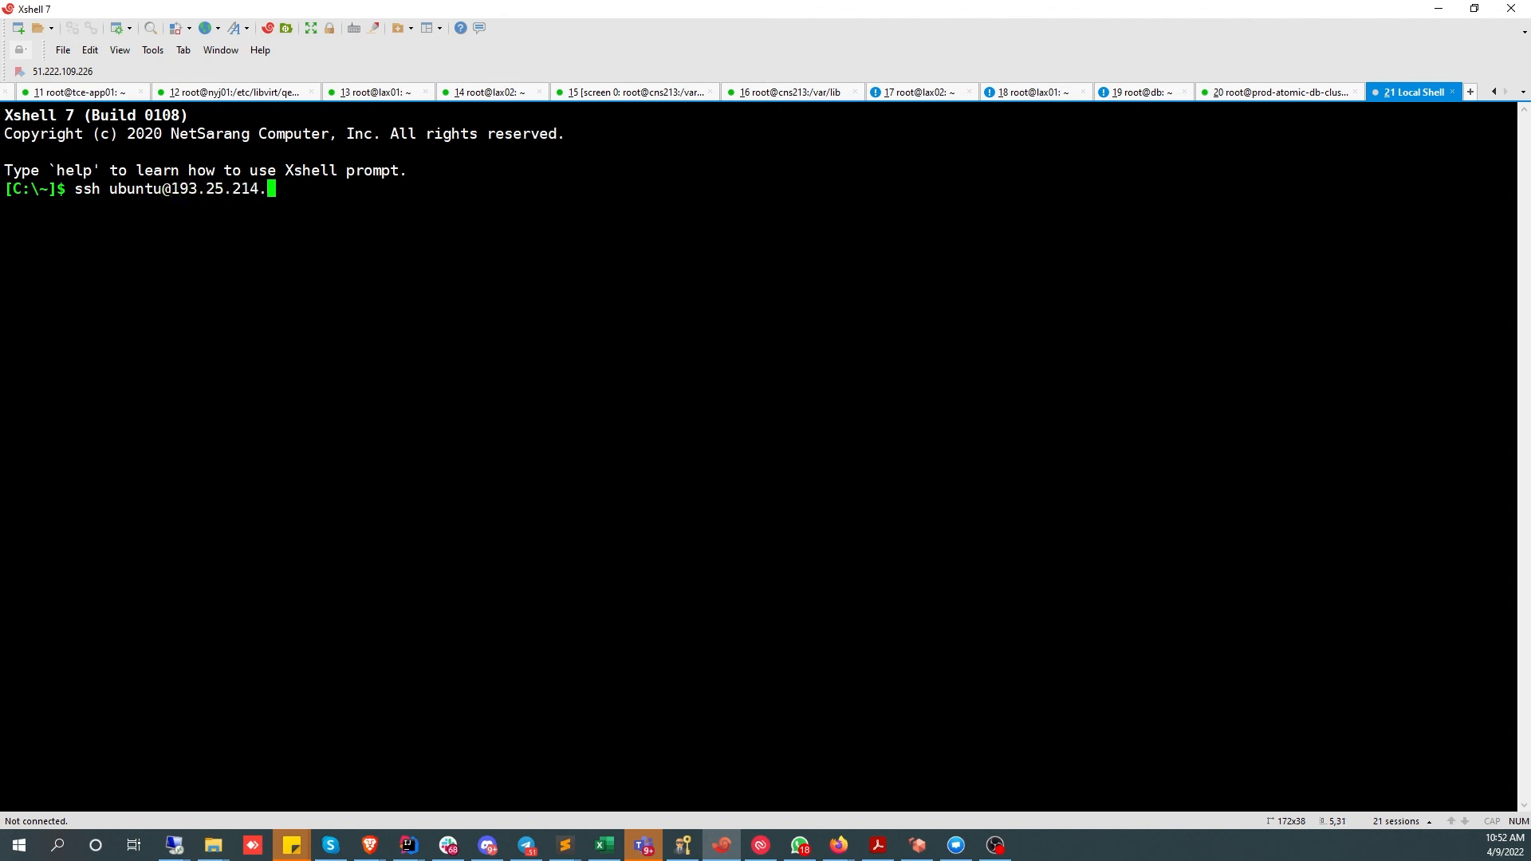
pyautogui.write('253')
pyautogui.press('Return')
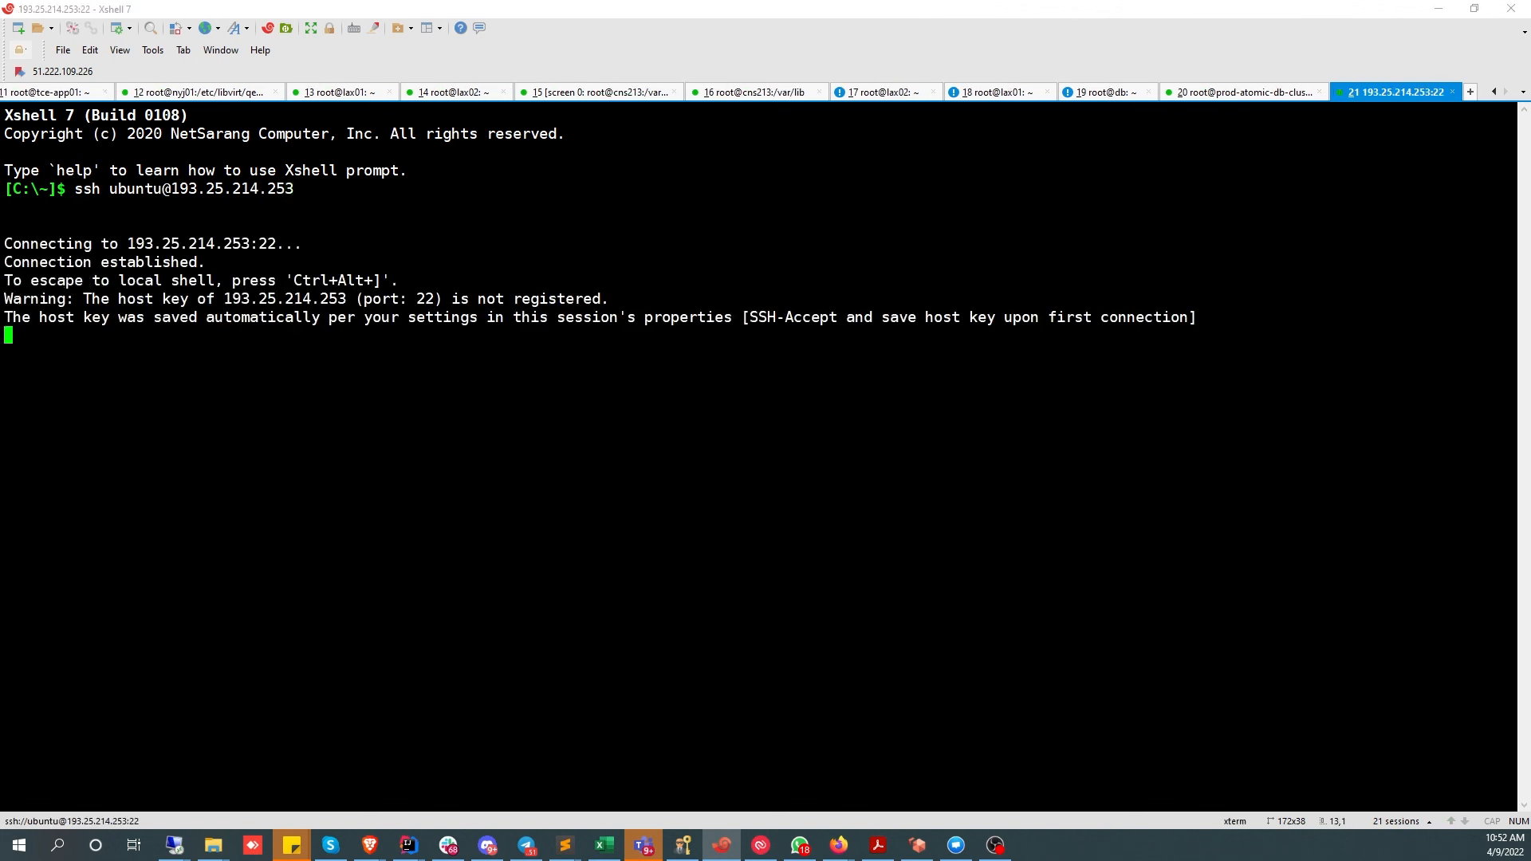
pyautogui.write('••••••••')
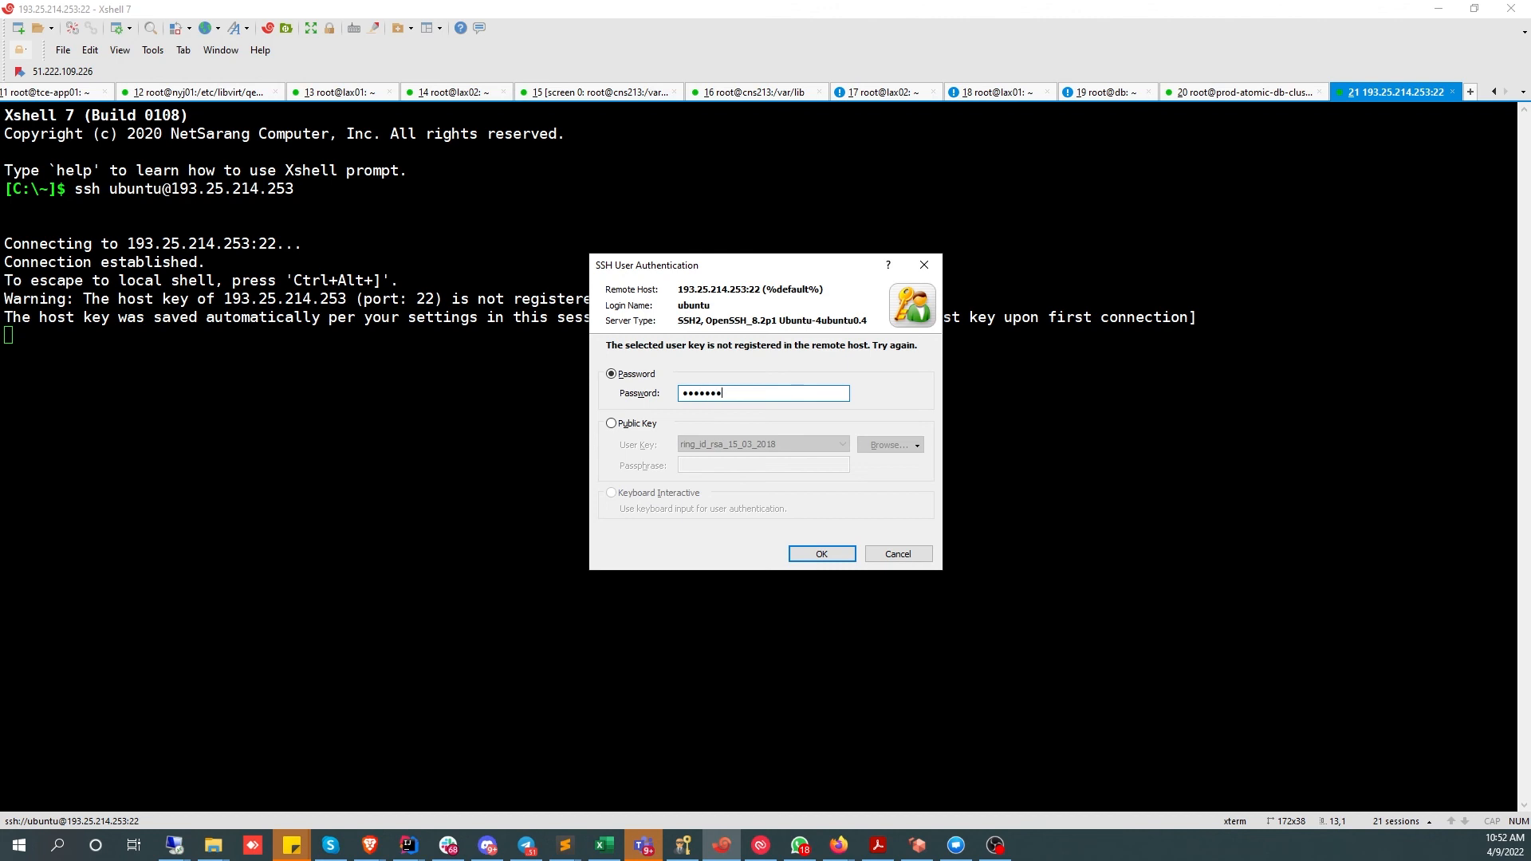
pyautogui.hotkey('ctrl', 'a')
pyautogui.write('••••••••••')
pyautogui.press('Return')
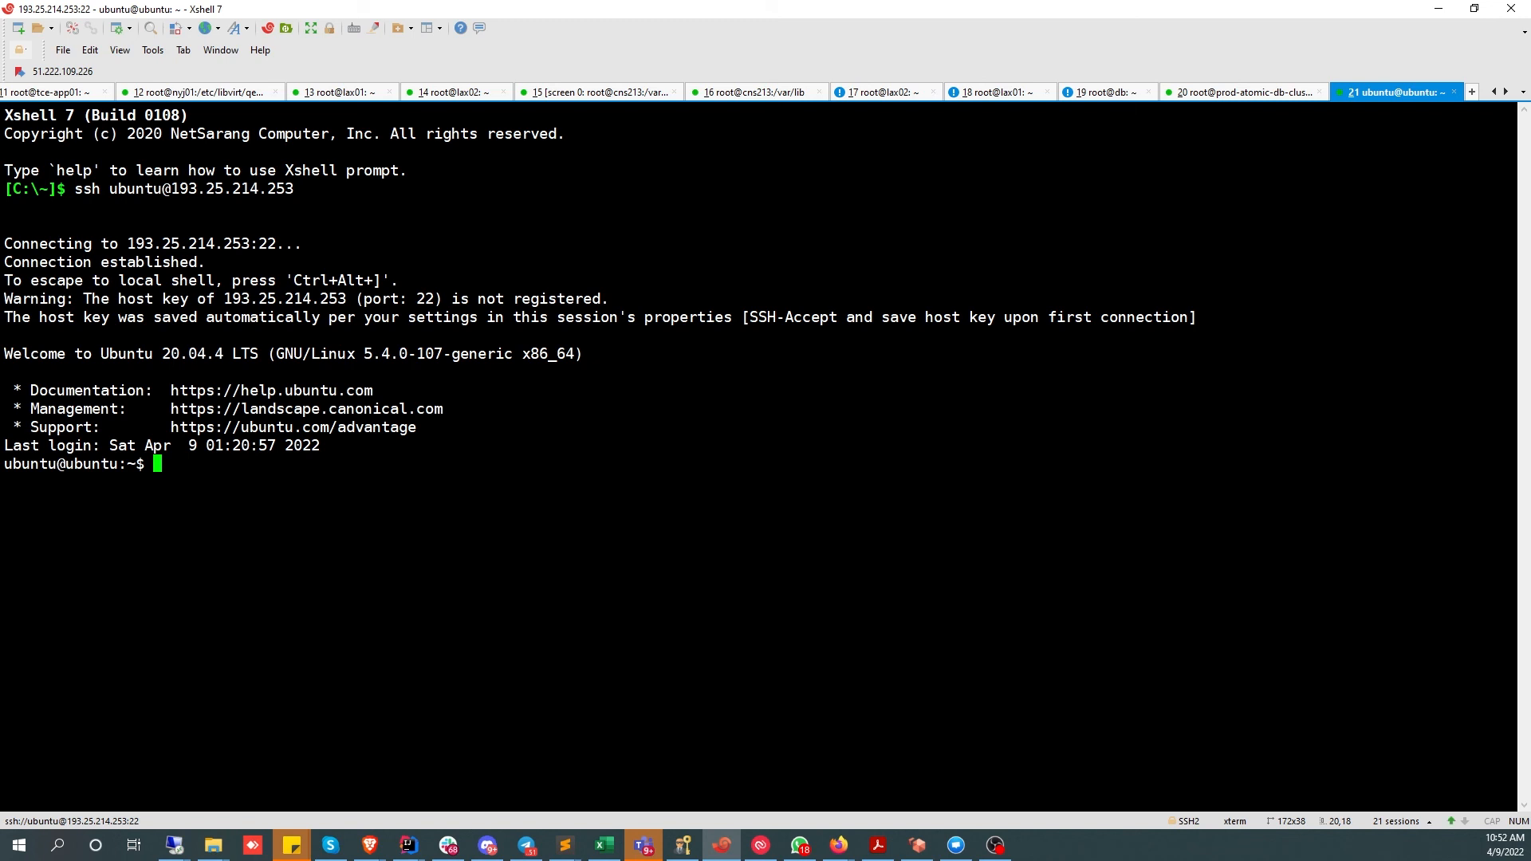
# - Become root with sudo su - root, then clear the terminal
pyautogui.press('Return')
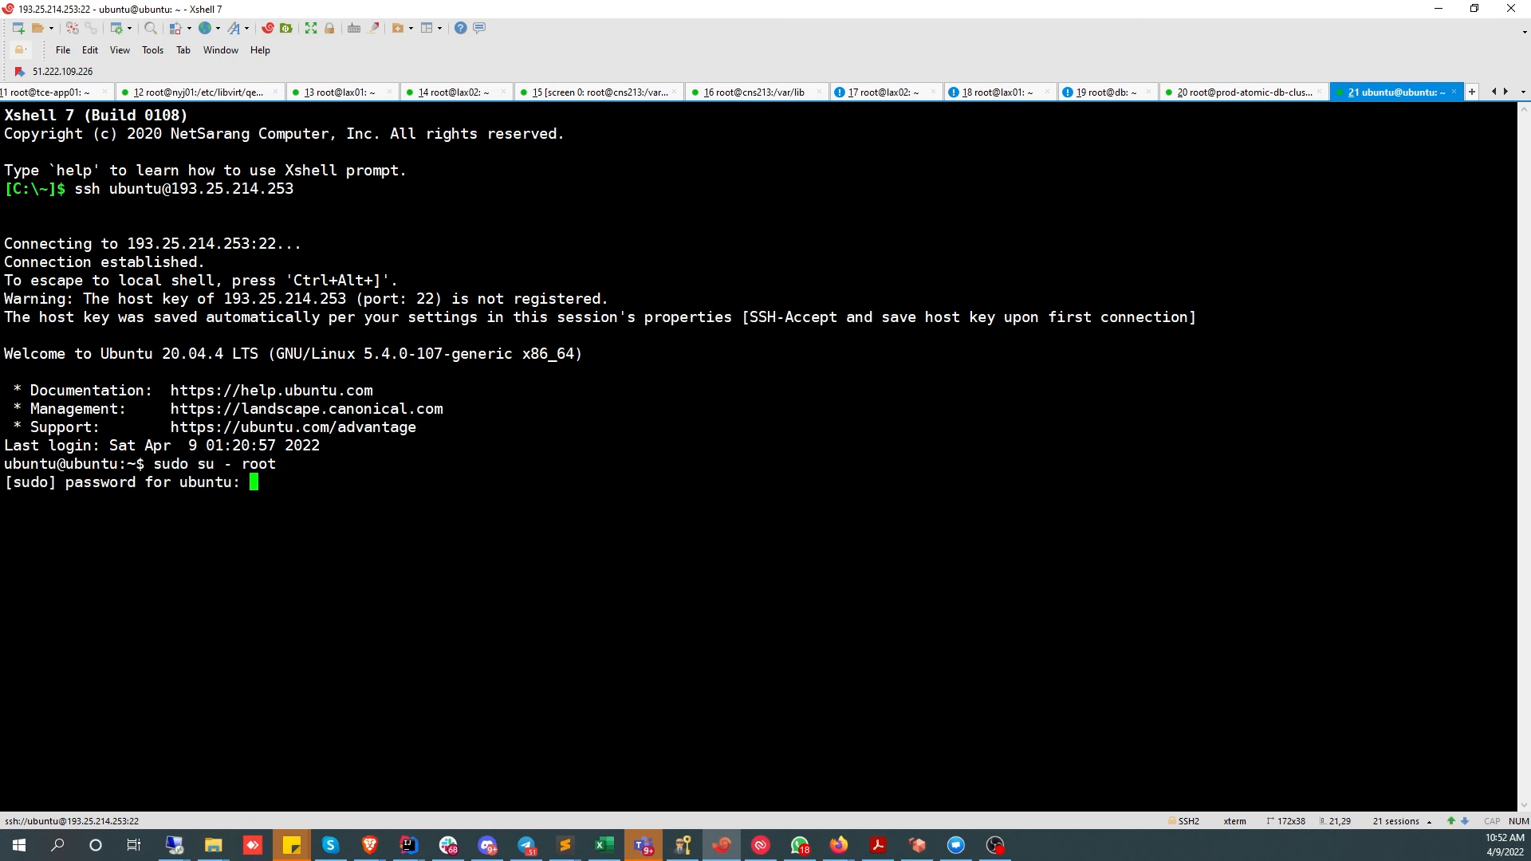
pyautogui.press('Return')
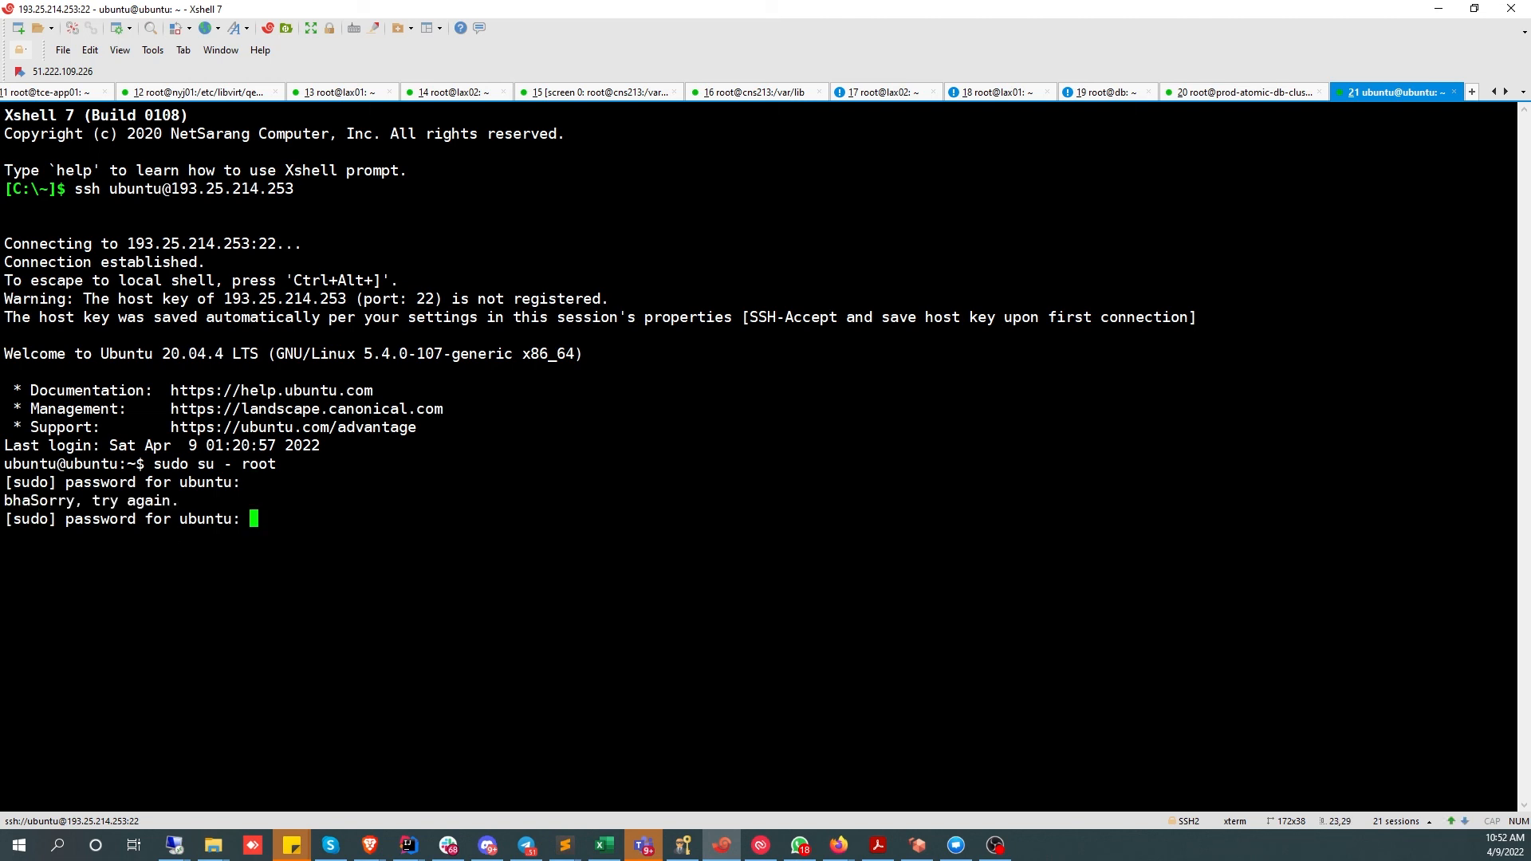
pyautogui.press('Return')
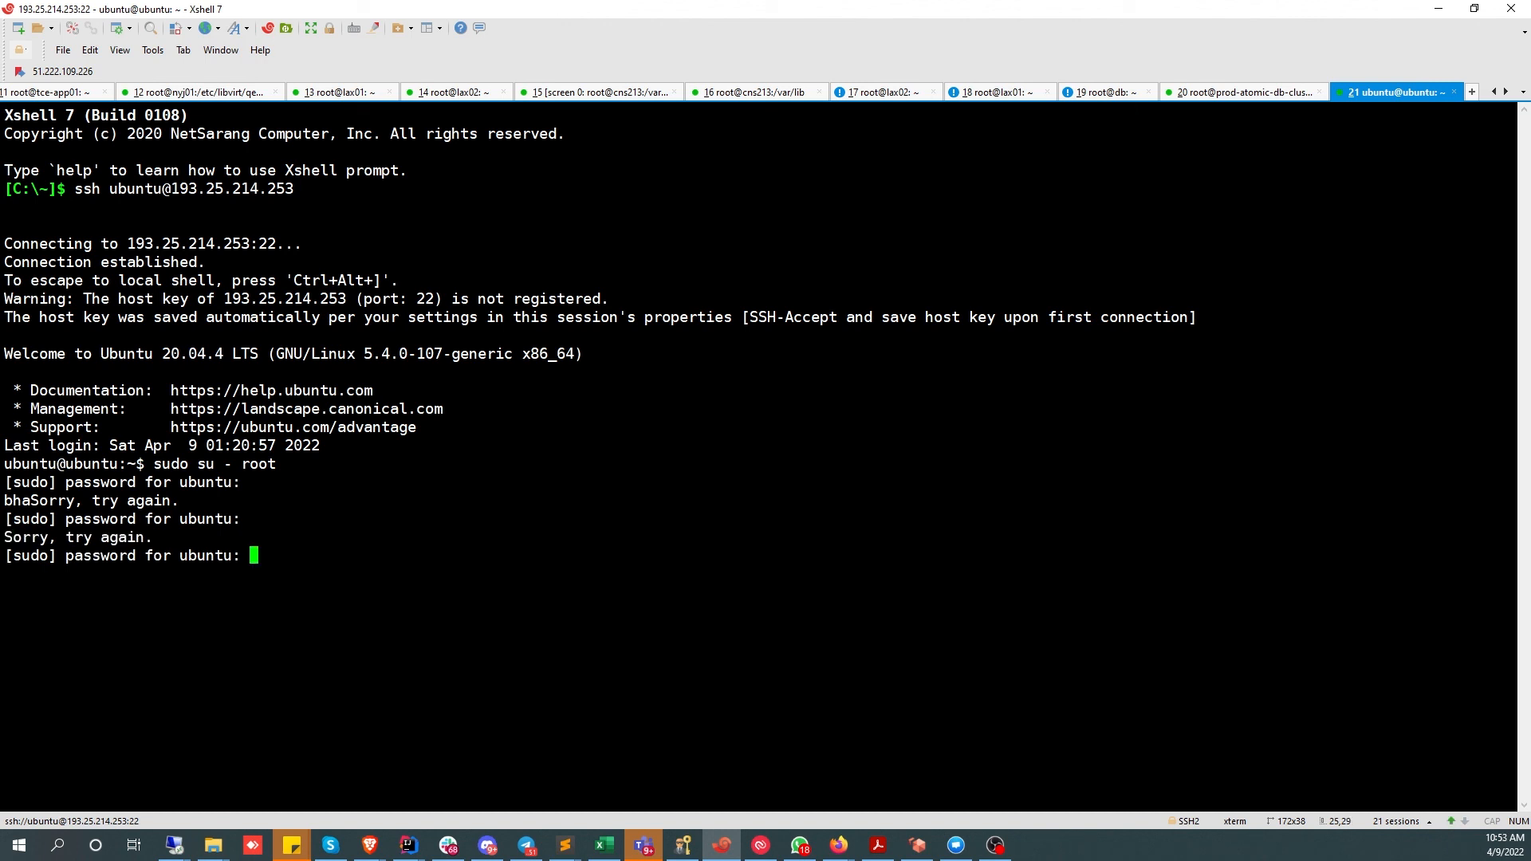
pyautogui.press('Return')
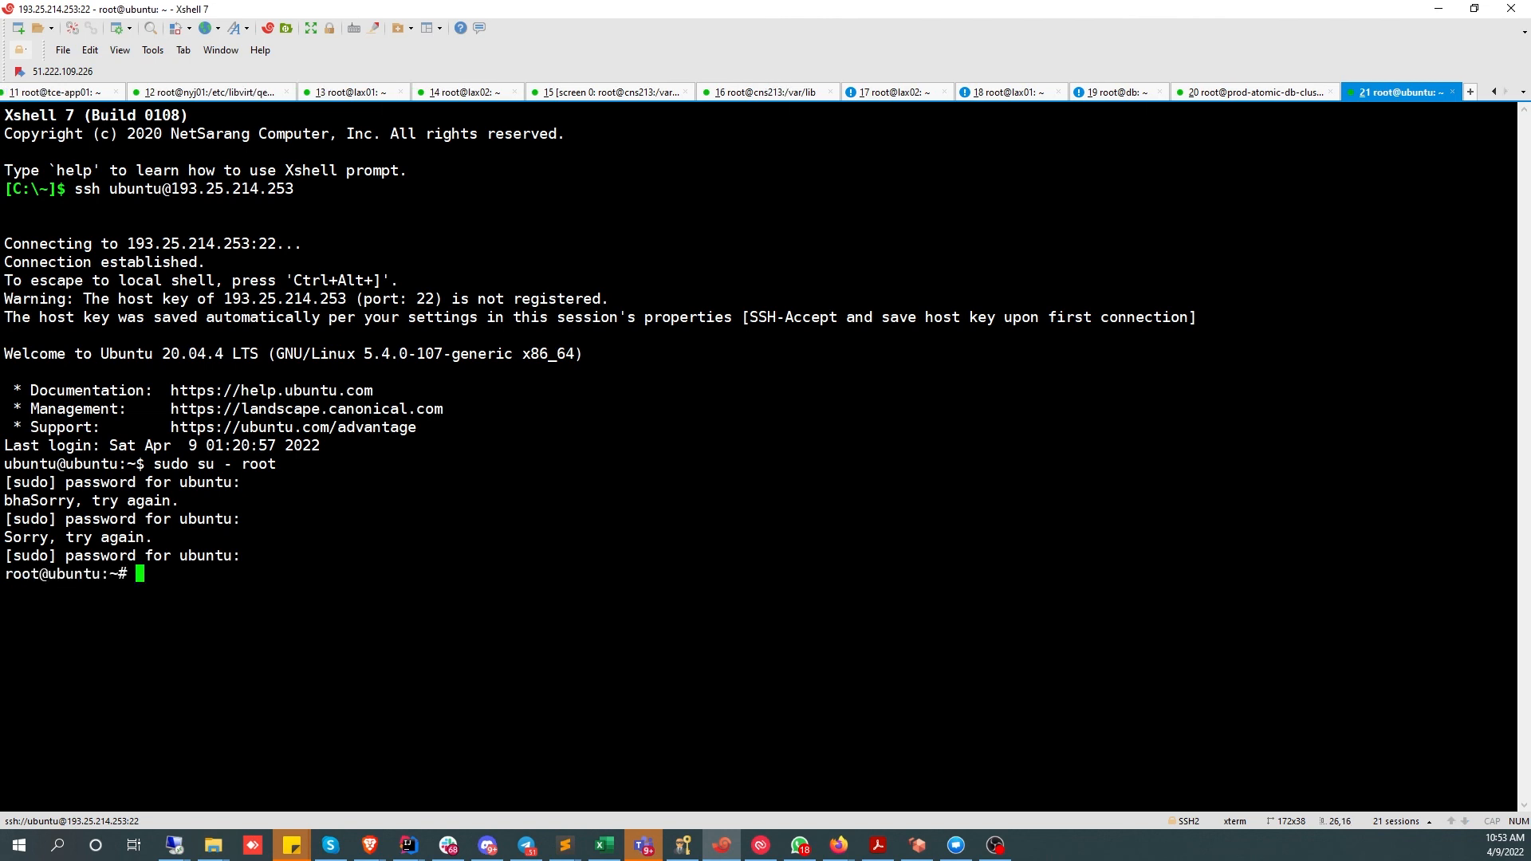
pyautogui.press('Return')
# - In /etc/passwd, replace /bin/bash with /usr/sbin/nologin on the ubuntu line and save
pyautogui.write('pa')
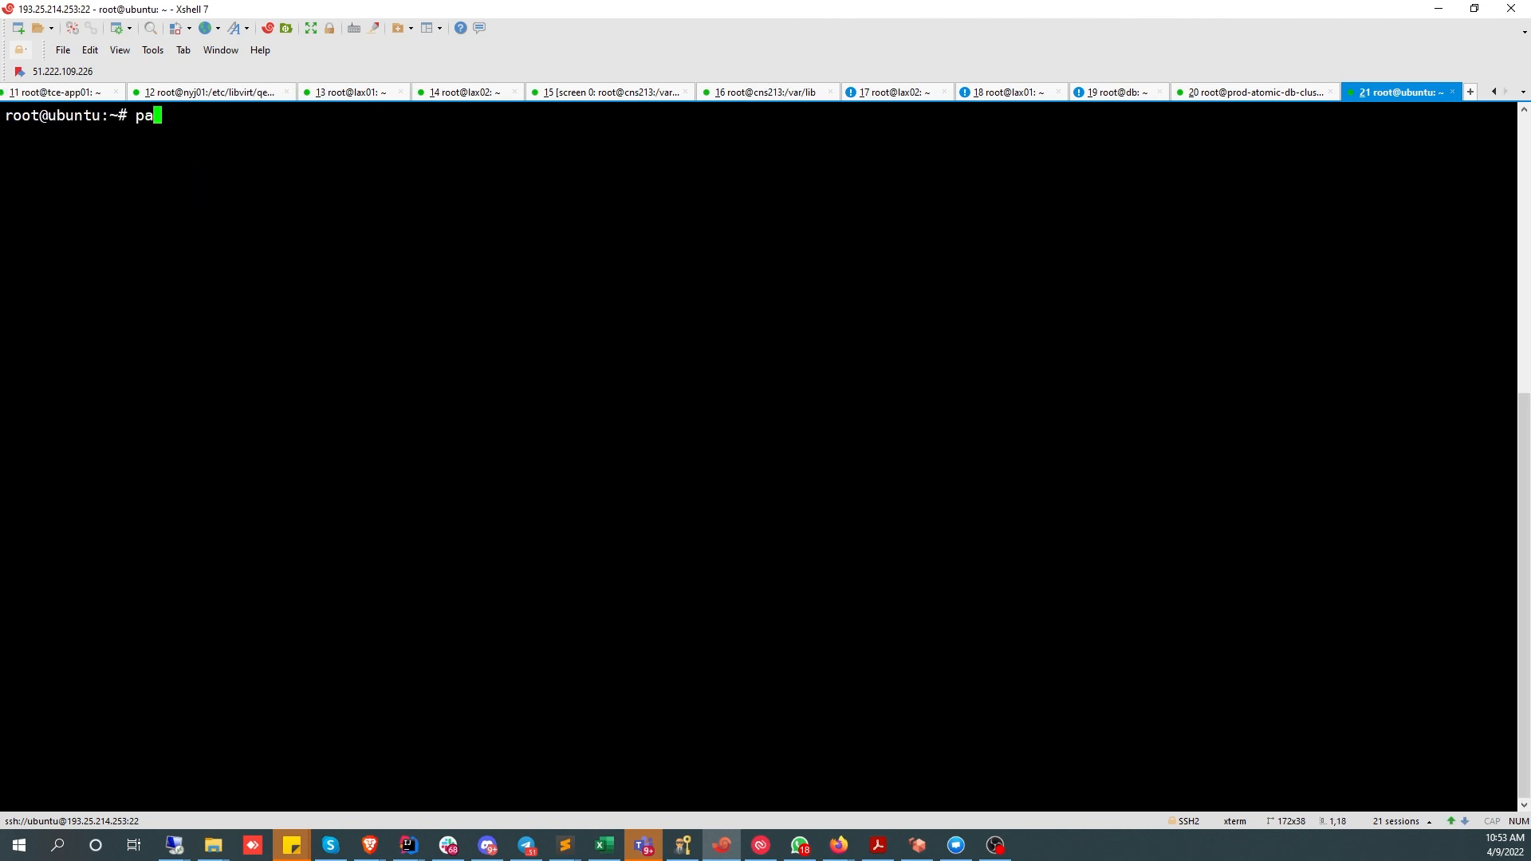
pyautogui.write('sswd')
pyautogui.press('BackSpace')
pyautogui.press('BackSpace')
pyautogui.press('BackSpace')
pyautogui.press('BackSpace')
pyautogui.press('BackSpace')
pyautogui.press('BackSpace')
pyautogui.write('nano /etc/passwd')
pyautogui.press('Return')
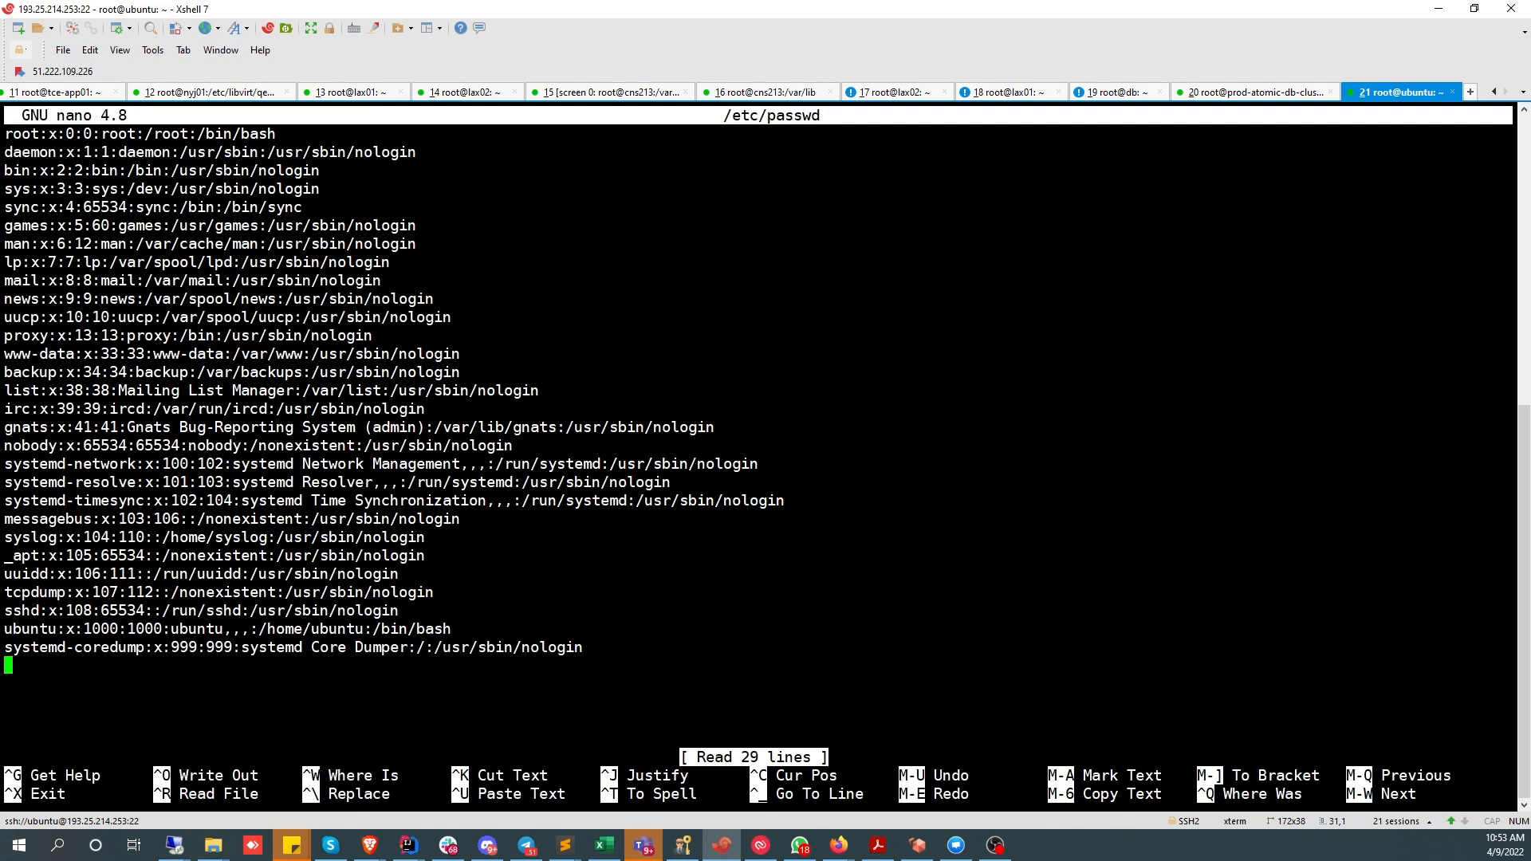
pyautogui.press('Up')
pyautogui.press('End')
pyautogui.press('Up')
pyautogui.press('BackSpace')
pyautogui.press('BackSpace')
pyautogui.press('BackSpace')
pyautogui.press('BackSpace')
pyautogui.press('BackSpace')
pyautogui.press('BackSpace')
pyautogui.press('BackSpace')
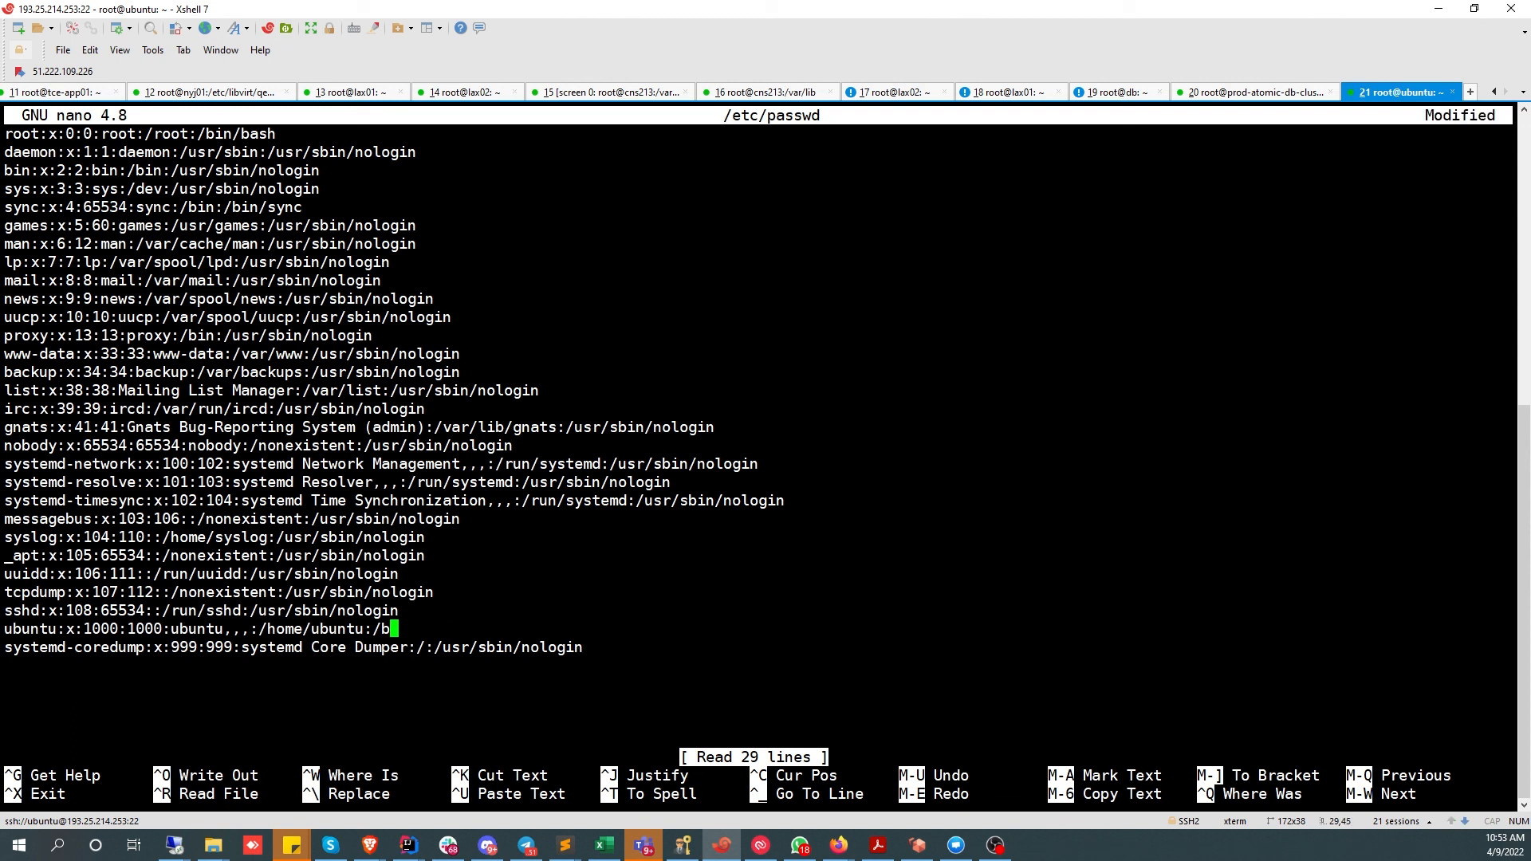
pyautogui.press('BackSpace')
pyautogui.write('usr/sbin/nologin')
pyautogui.hotkey('ctrl', 'o')
pyautogui.press('Return')
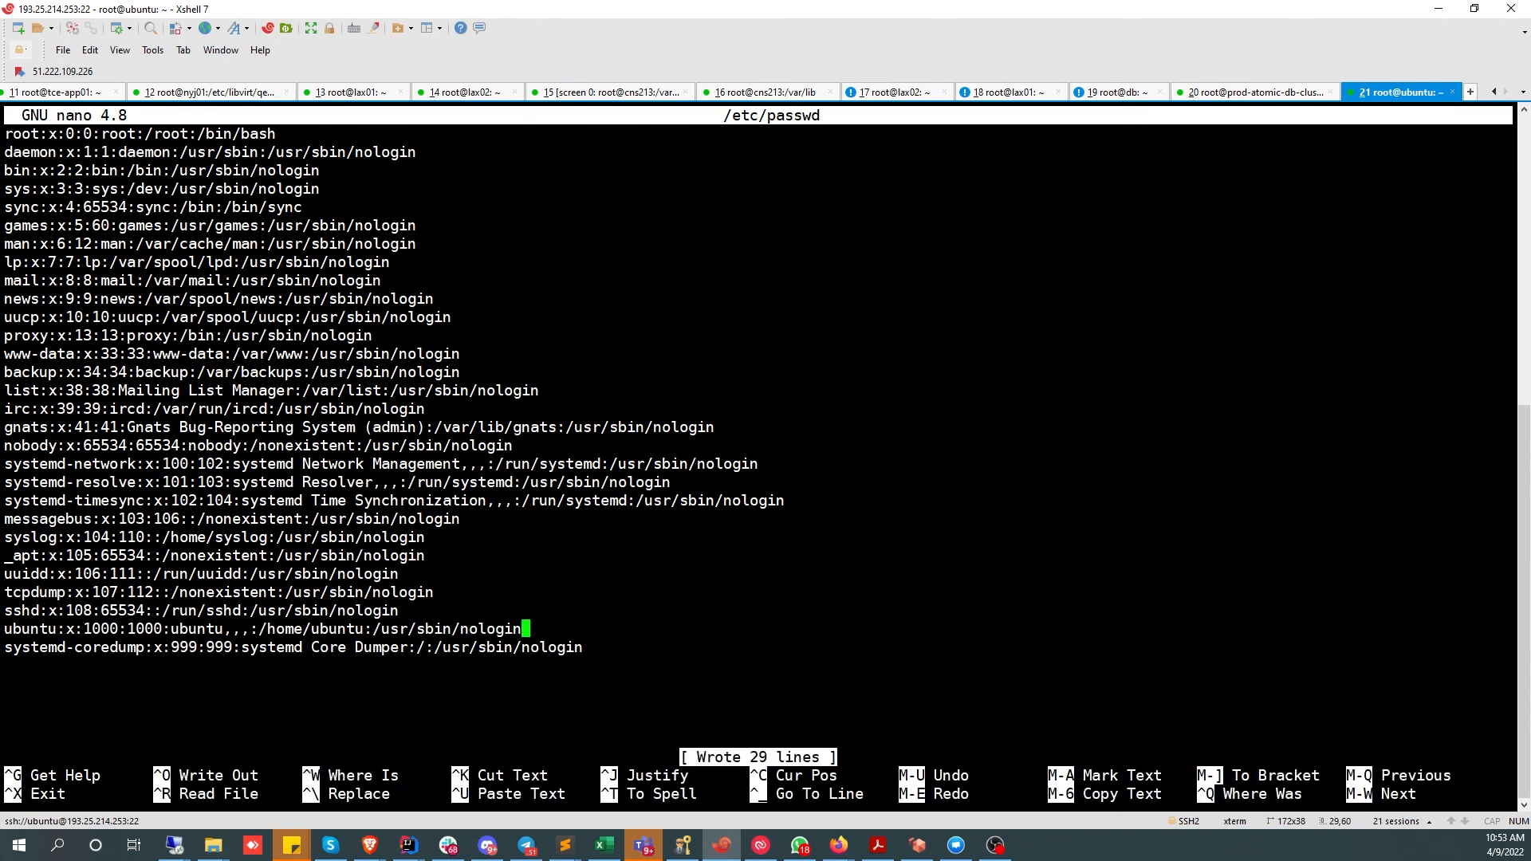
pyautogui.hotkey('ctrl', 'x')
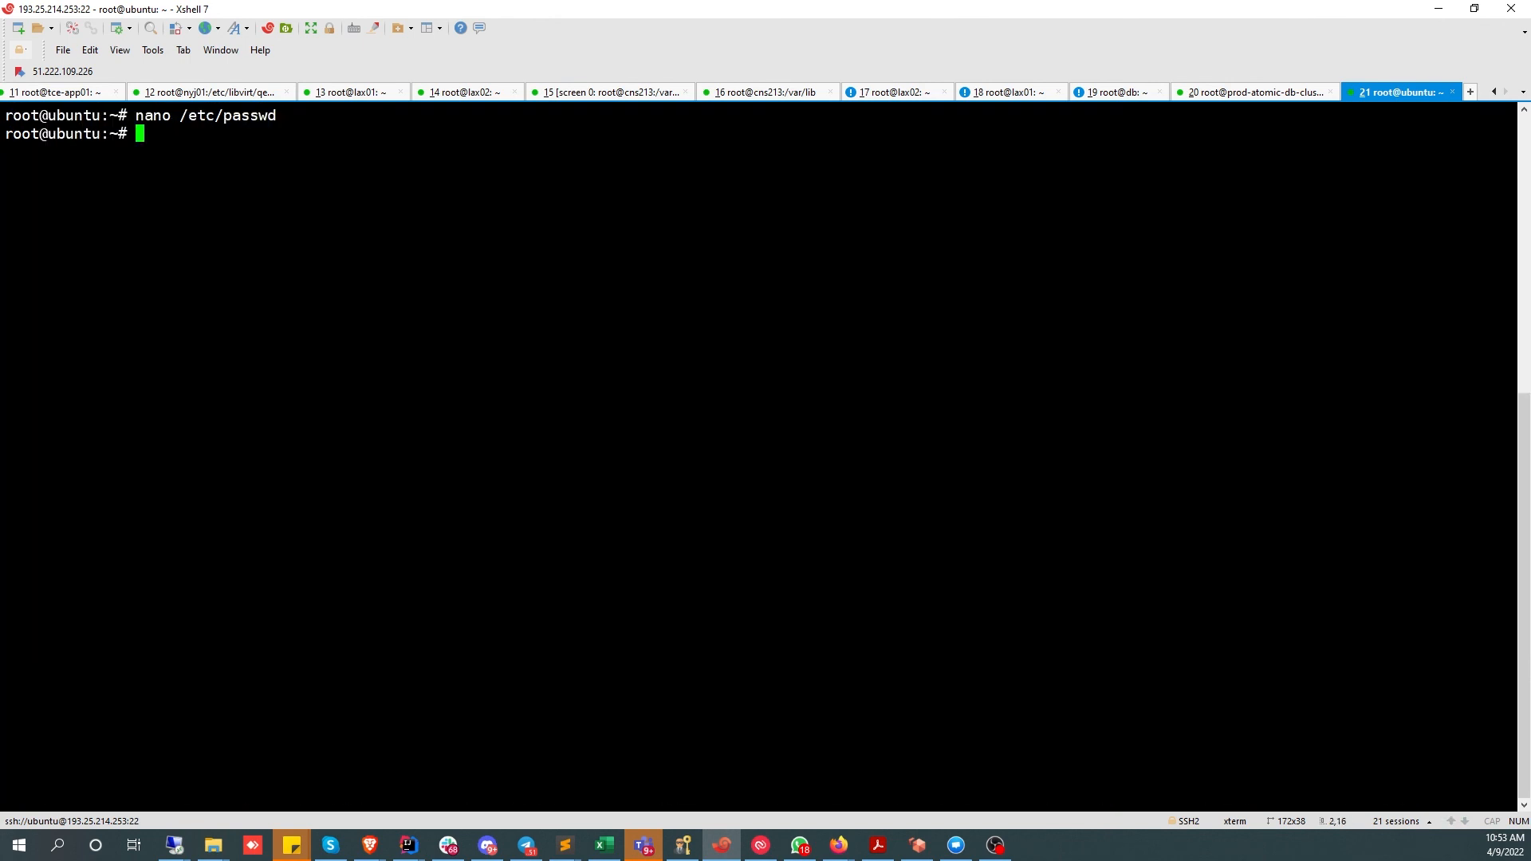
# - Create ~/.ssh with mkdir -p and open a new ~/.ssh/authorized_keys in nano
pyautogui.write('nano')
pyautogui.hotkey('ctrl', 'c')
pyautogui.write('mkdir -p ')
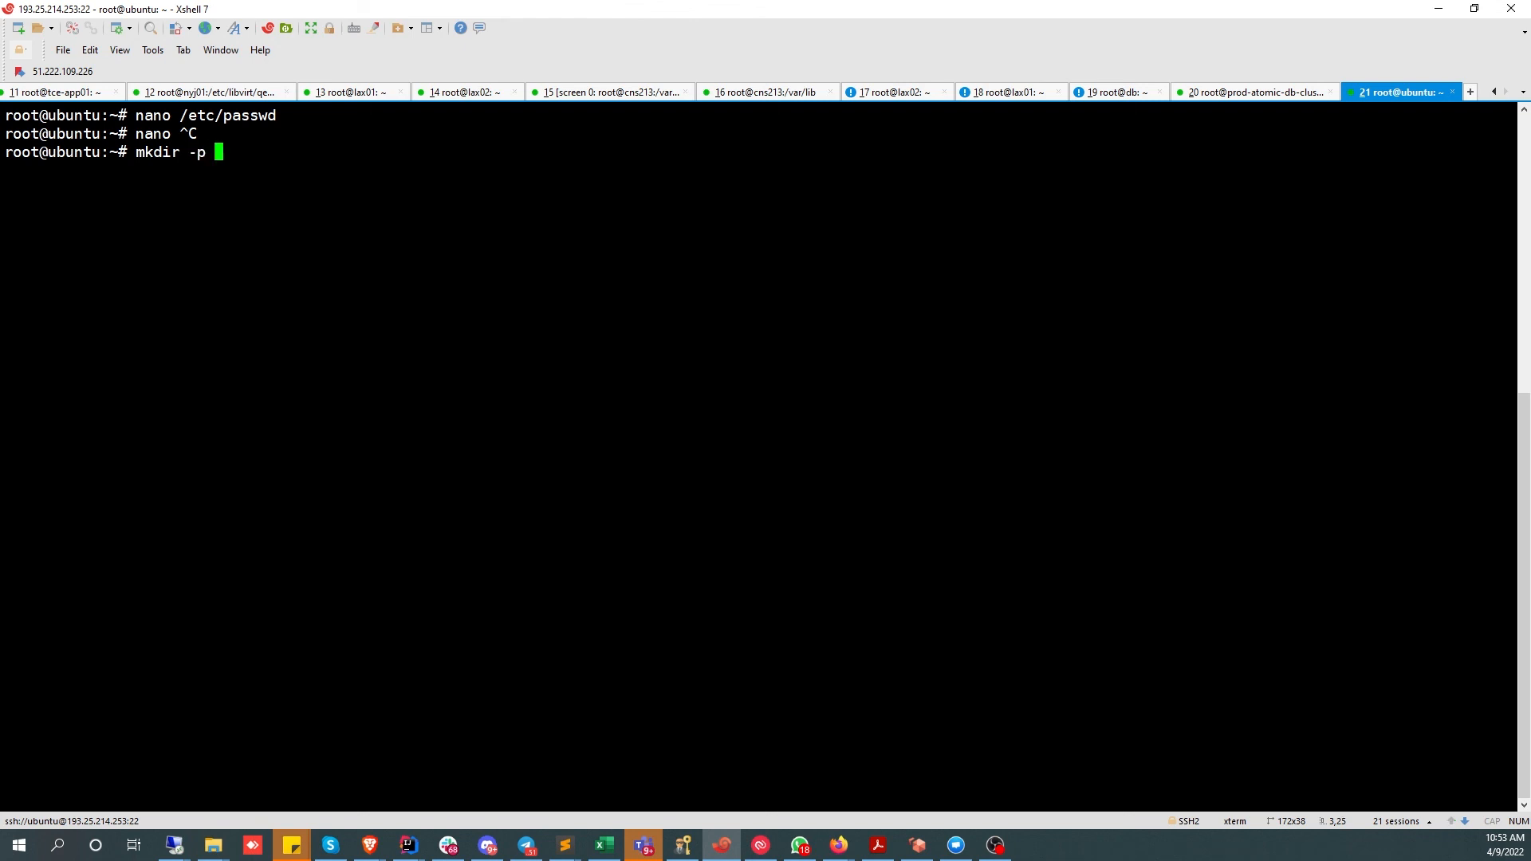
pyautogui.write('~/.ssh')
pyautogui.press('Return')
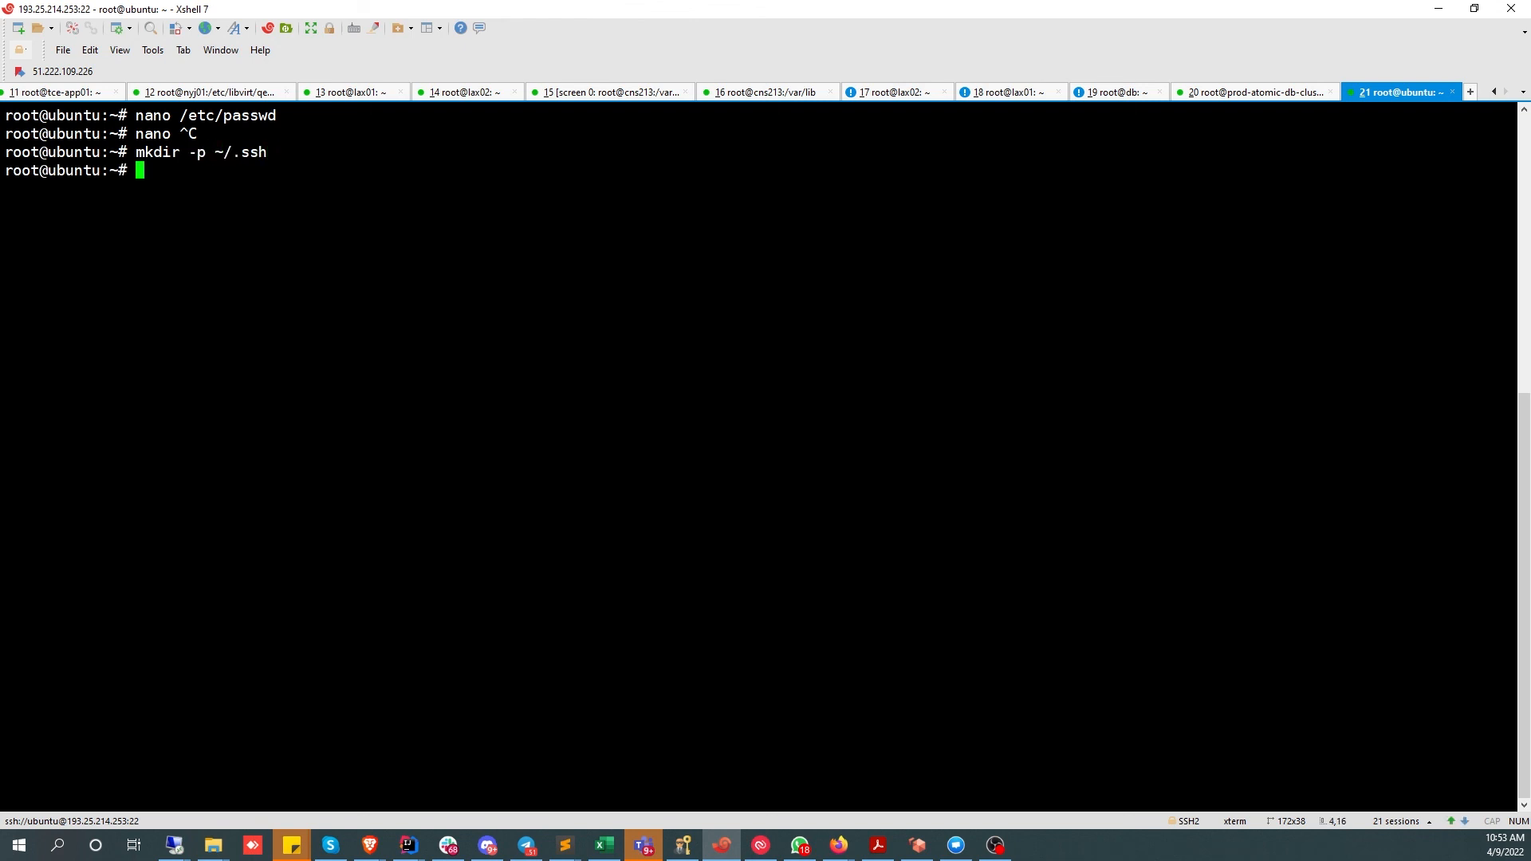
pyautogui.write('cd ~/.ssh/authorized_keys')
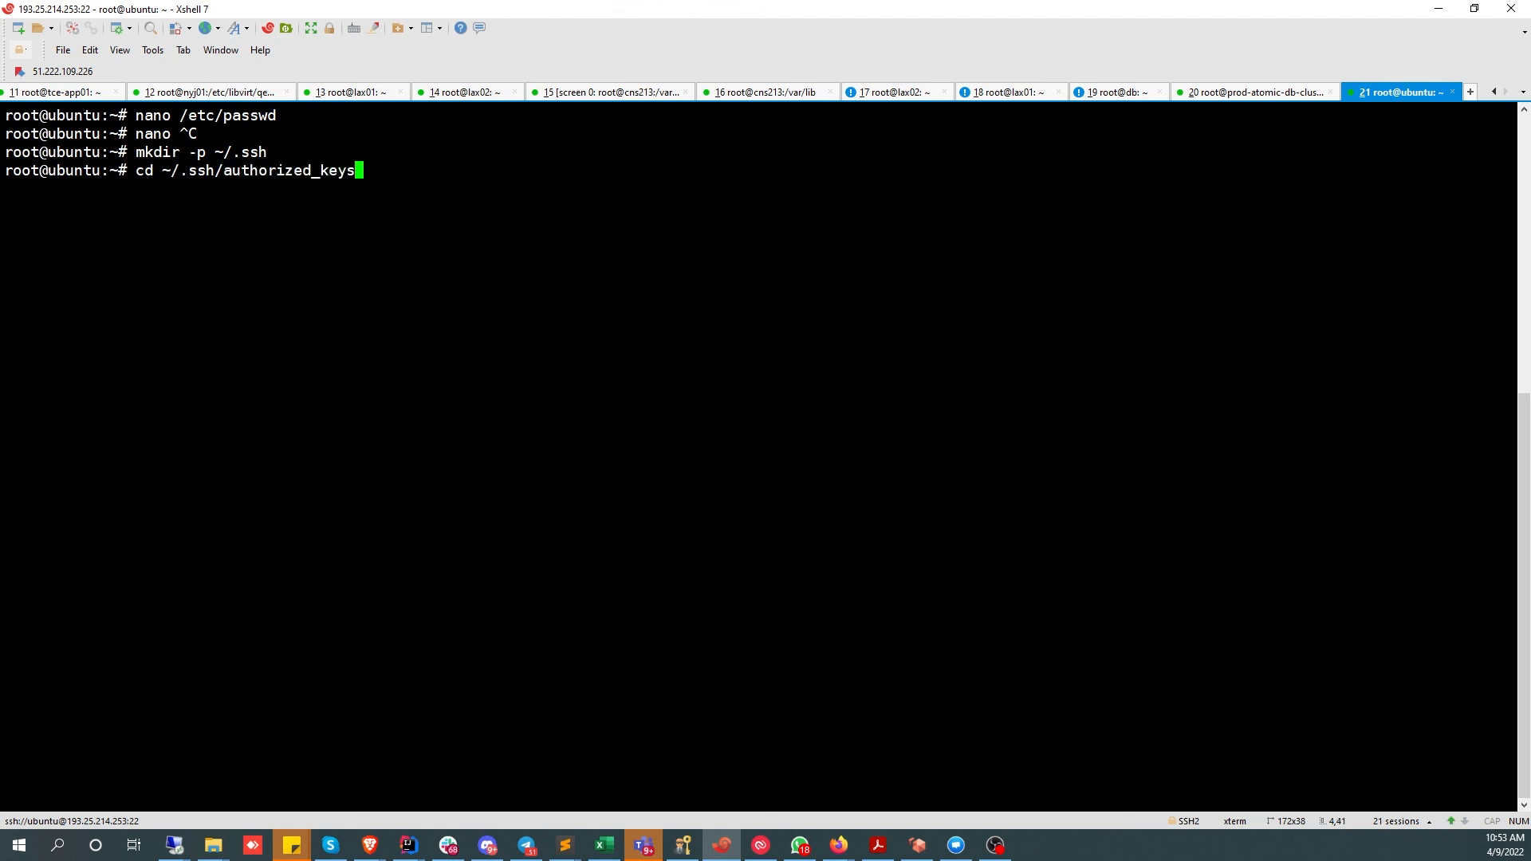
pyautogui.press('Return')
pyautogui.press('Up')
pyautogui.press('Home')
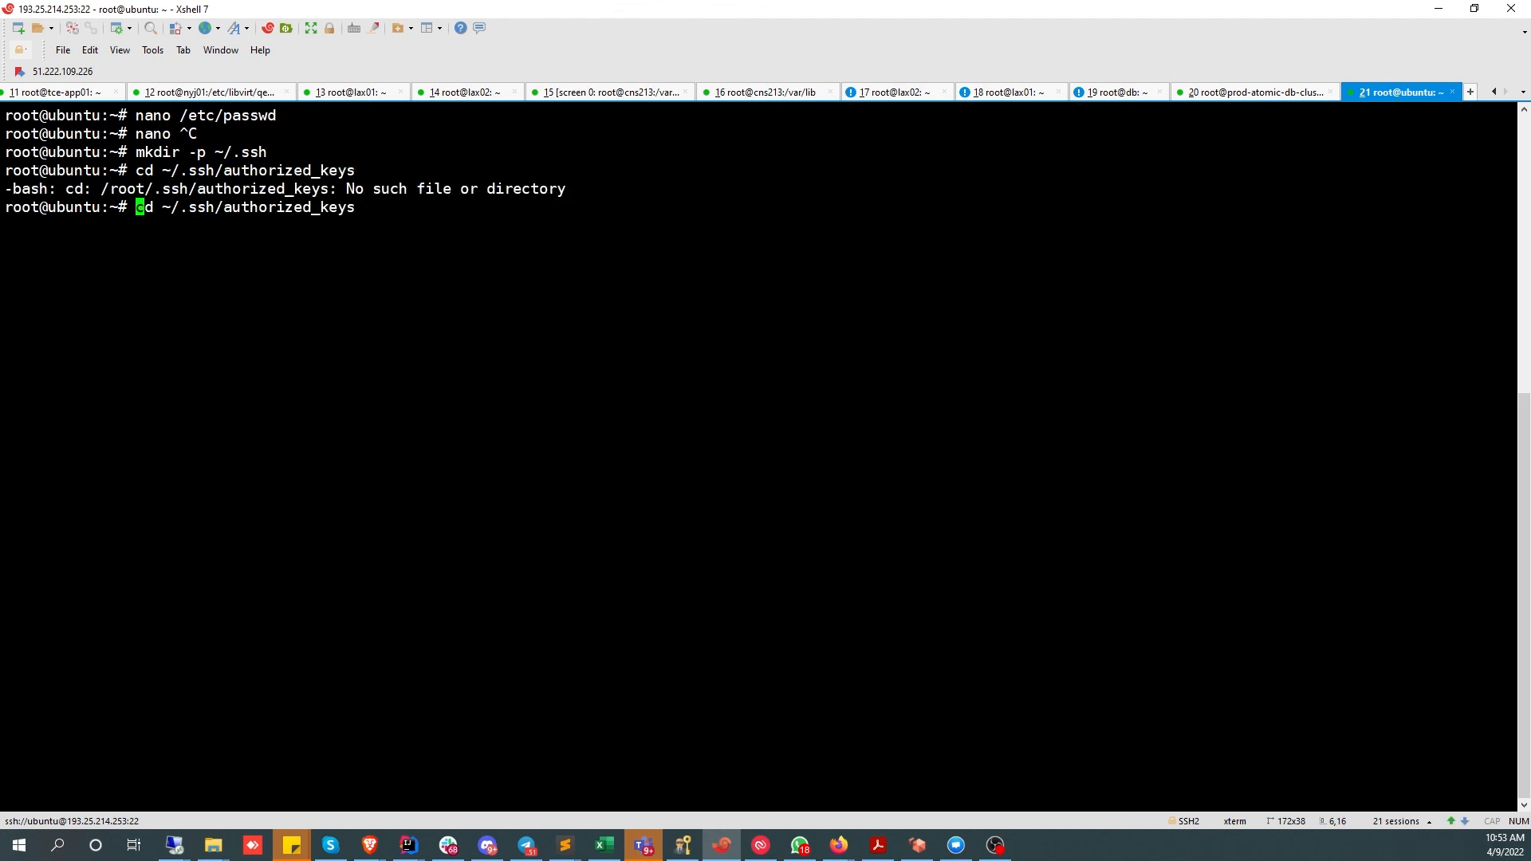
pyautogui.press('Delete')
pyautogui.press('Delete')
pyautogui.press('Delete')
pyautogui.write('nano')
pyautogui.press('Return')
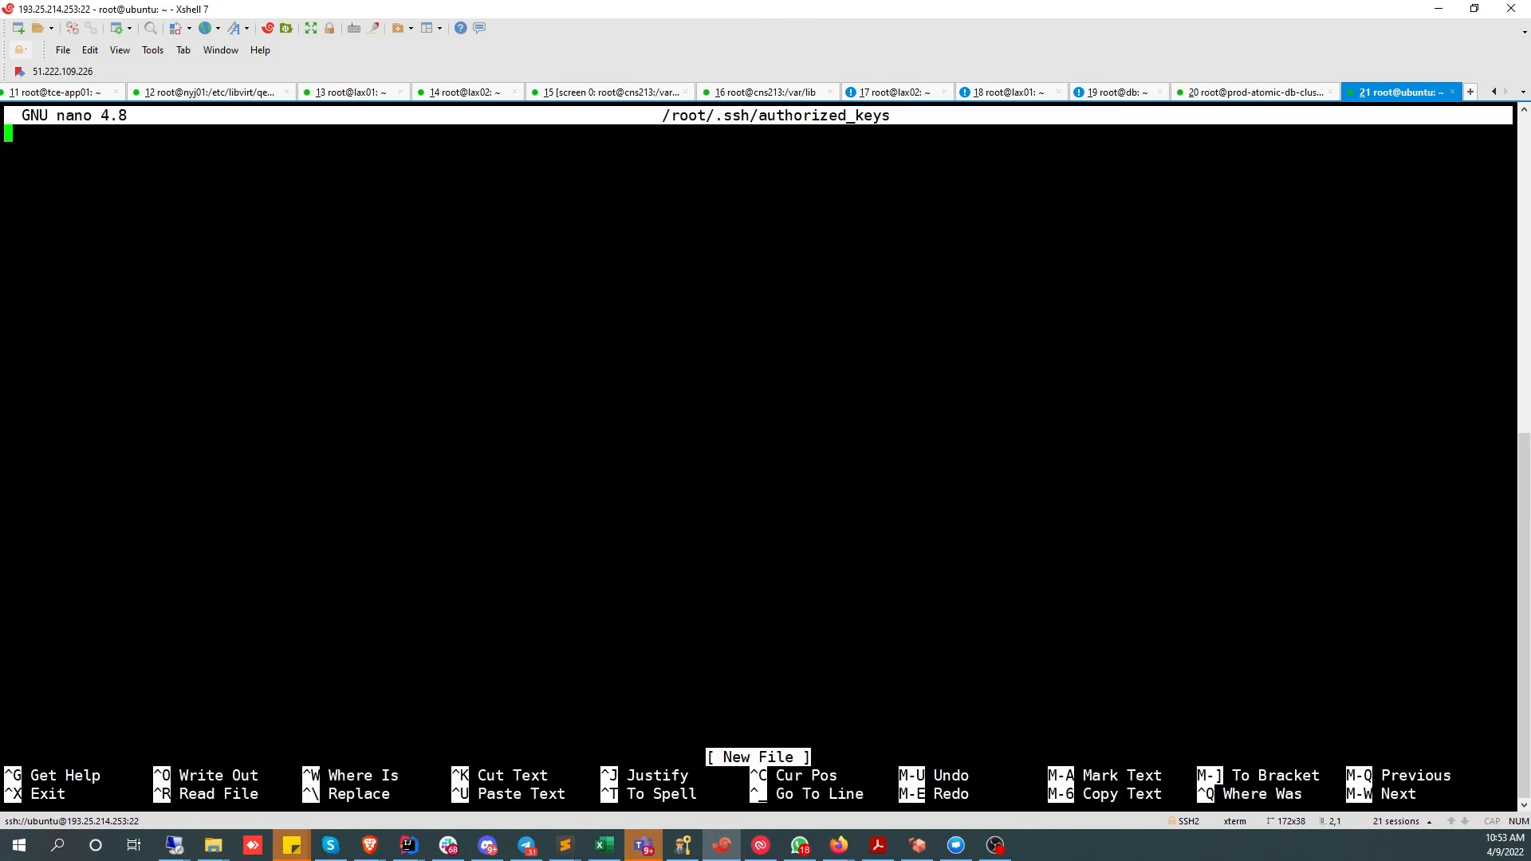
# - Detach the db-cluster tab into its own window, then paste five ssh-rsa keys into authorized_keys and save
pyautogui.click(1258, 94)
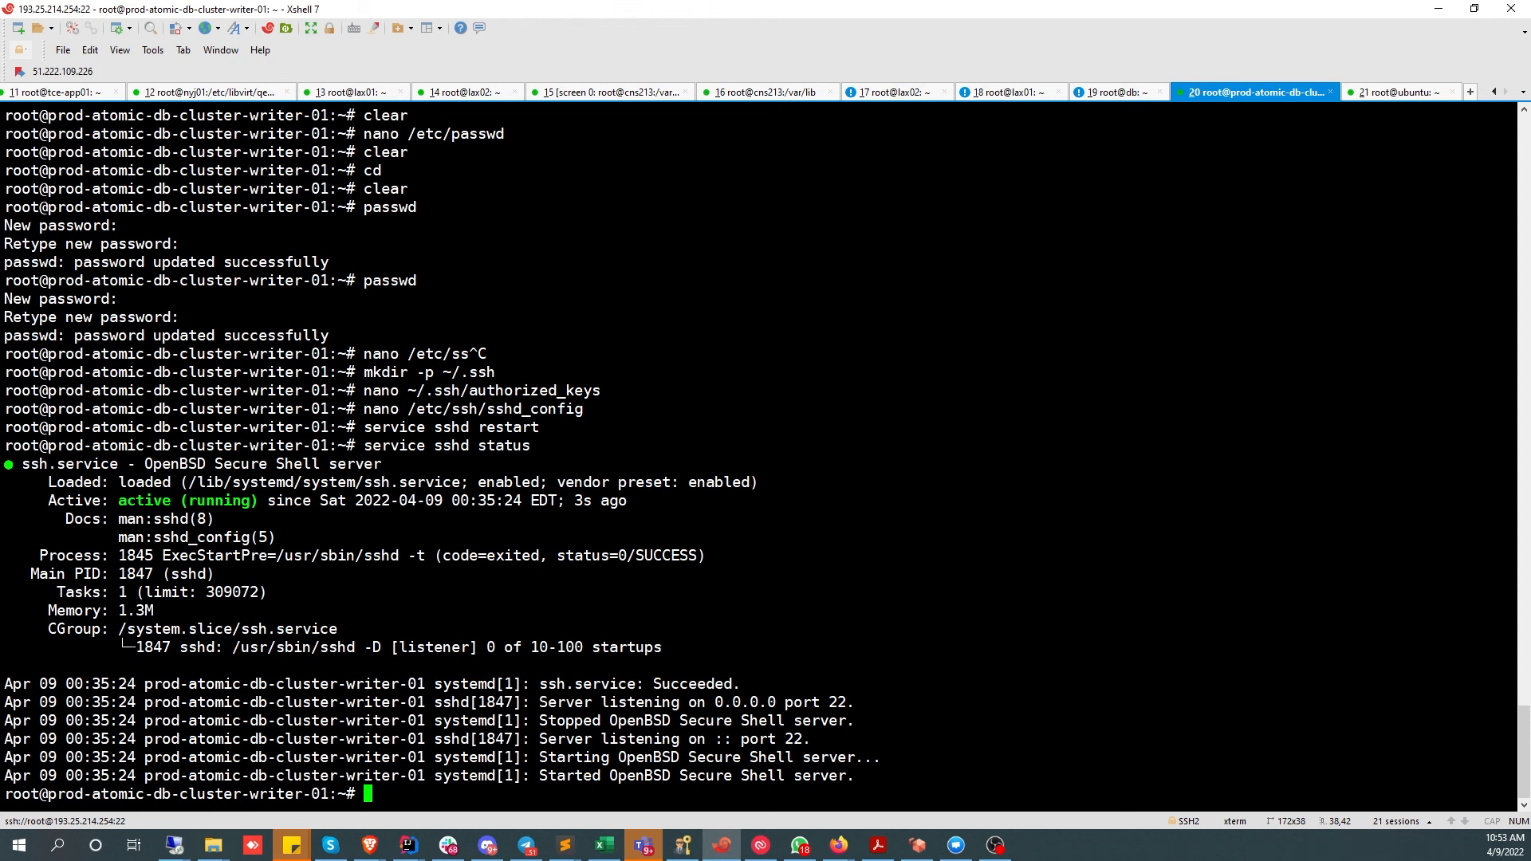
pyautogui.moveTo(1258, 93); pyautogui.dragTo(1530, 159)
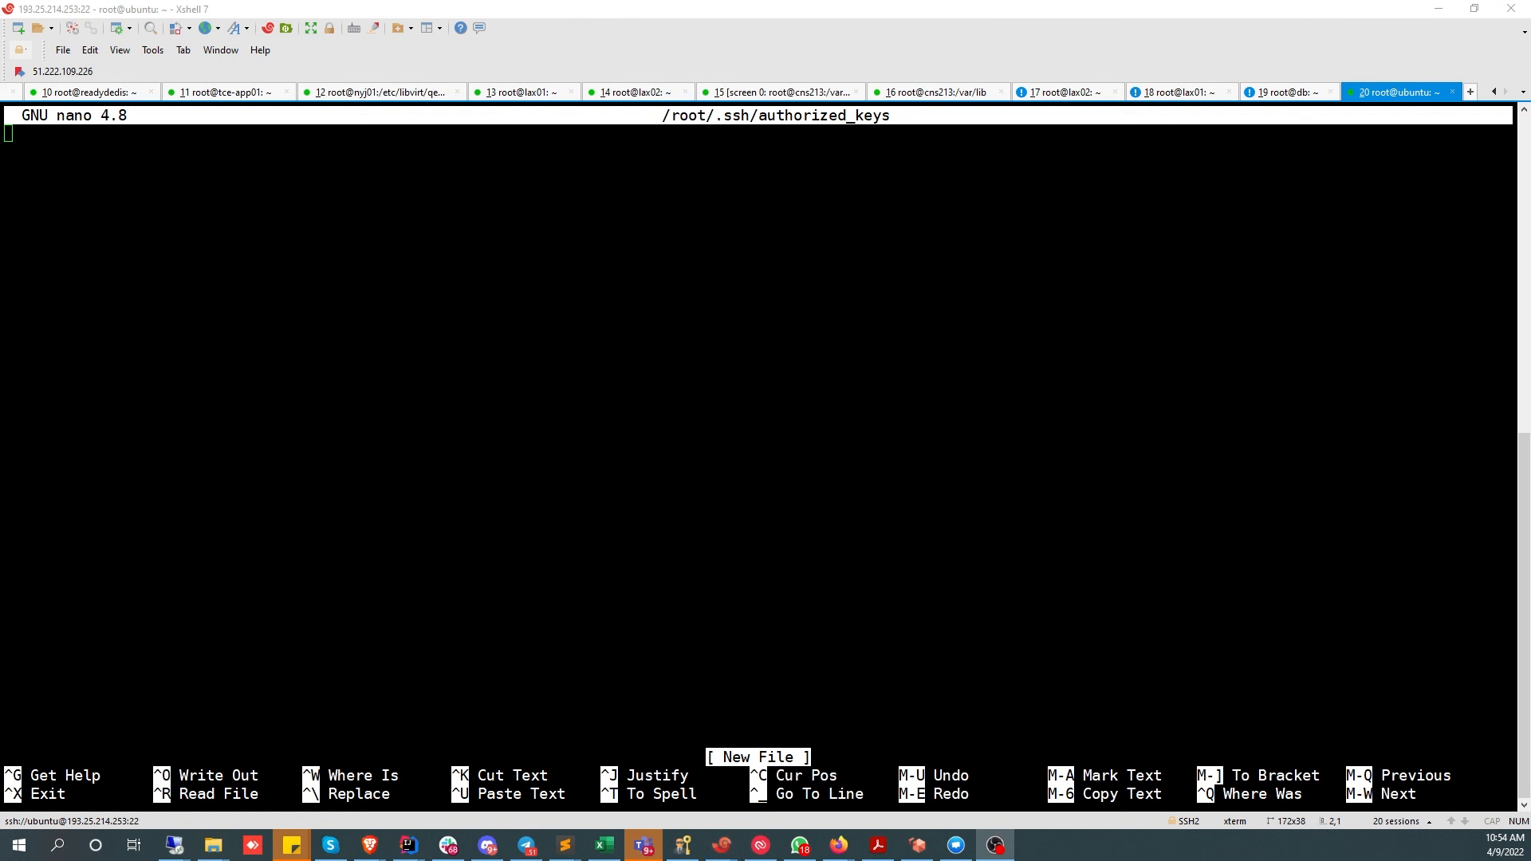
pyautogui.hotkey('alt', 'Tab')
pyautogui.press('shift+Insert')
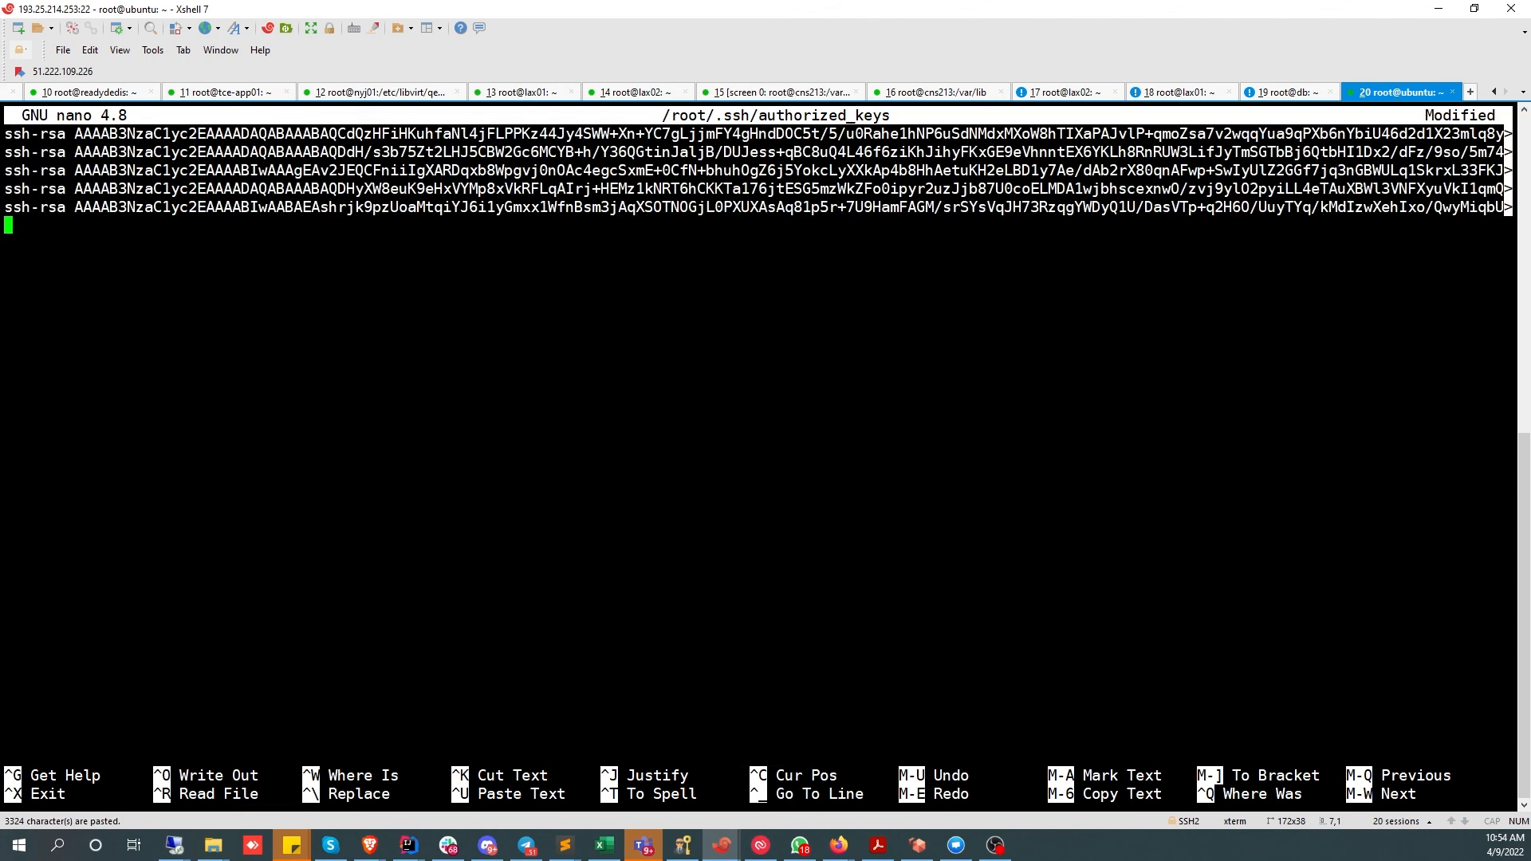
pyautogui.hotkey('ctrl', 'o')
pyautogui.press('Return')
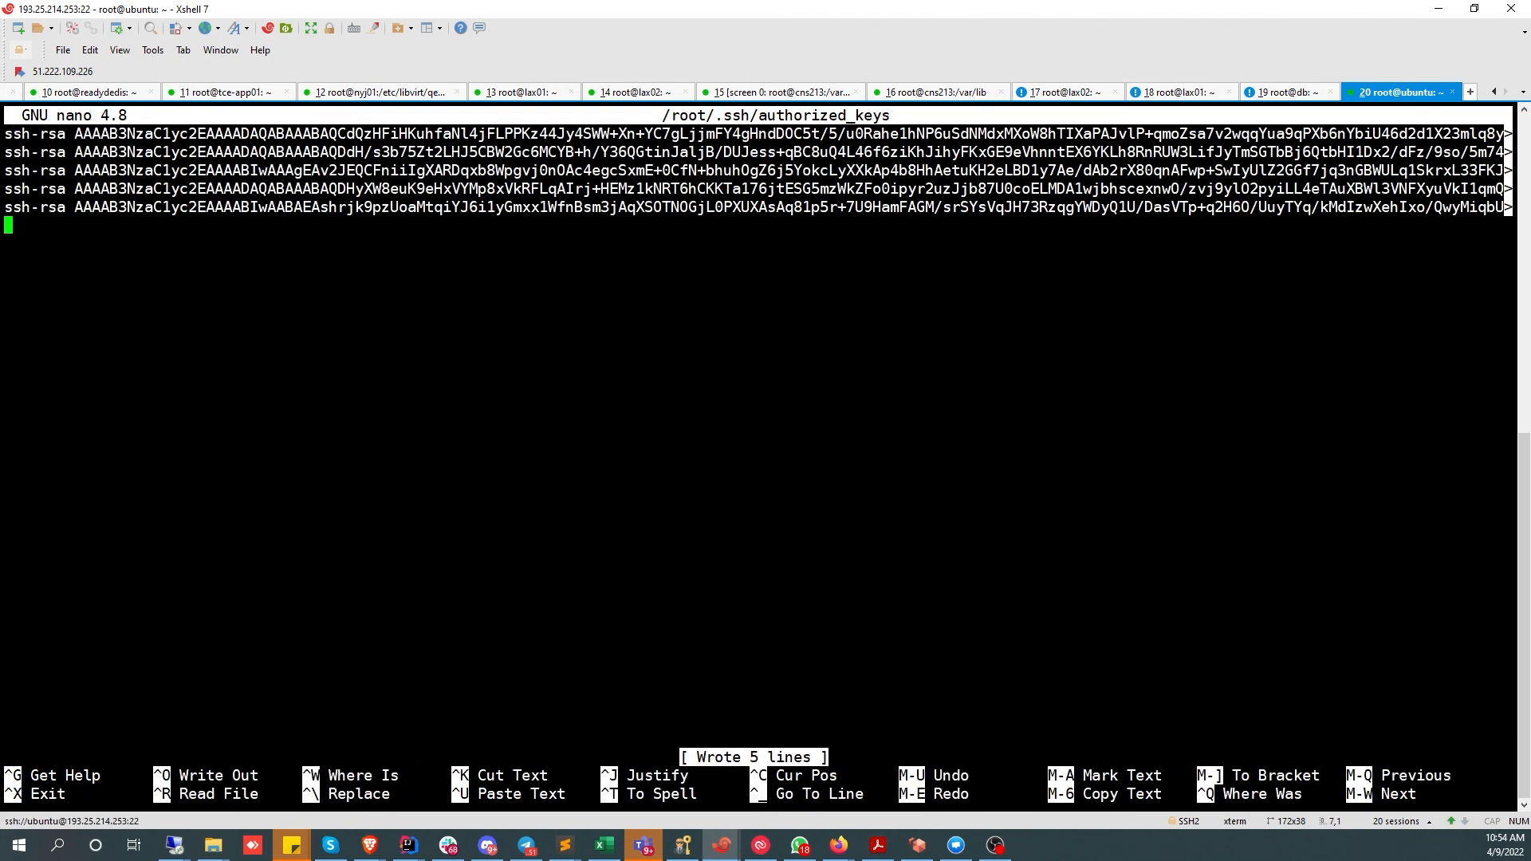
pyautogui.hotkey('ctrl', 'x')
# - Exit the root shell and the server connection, then clear the local terminal
pyautogui.write('cd')
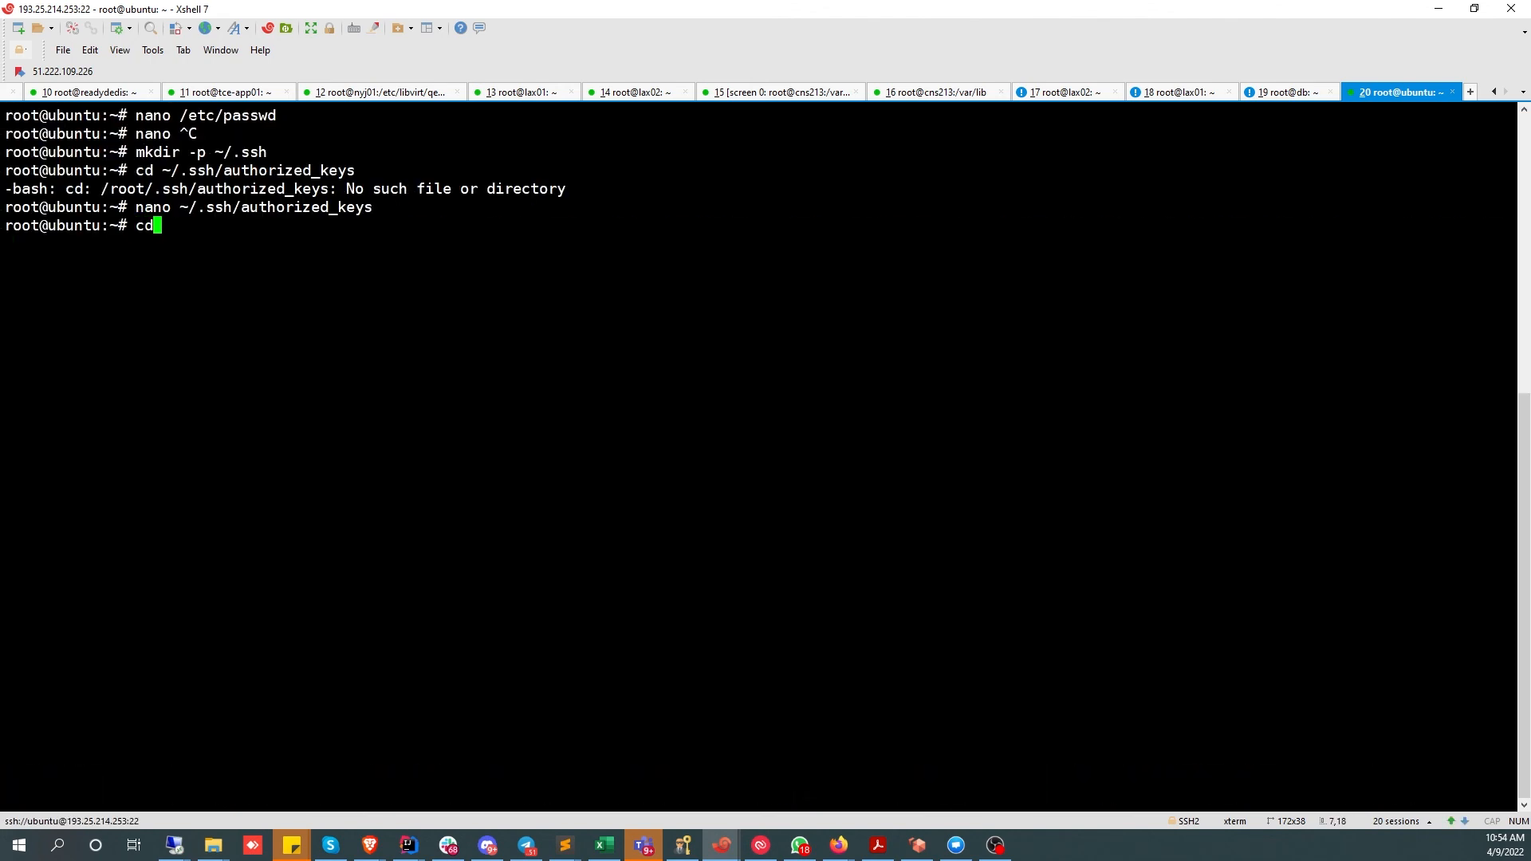
pyautogui.press('Return')
pyautogui.write('exit')
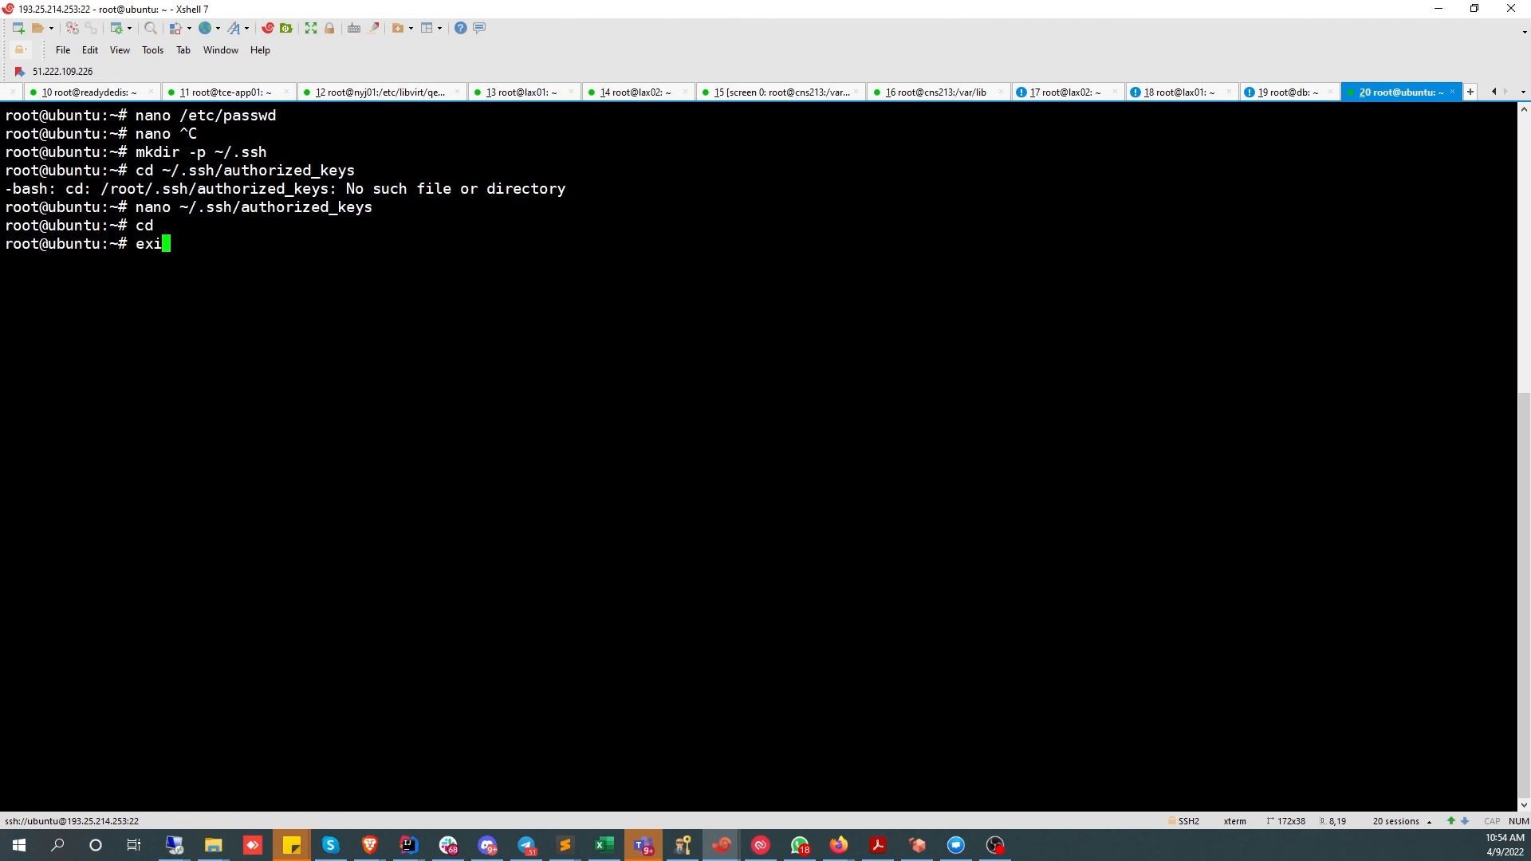
pyautogui.press('Return')
pyautogui.write('exit')
pyautogui.press('Return')
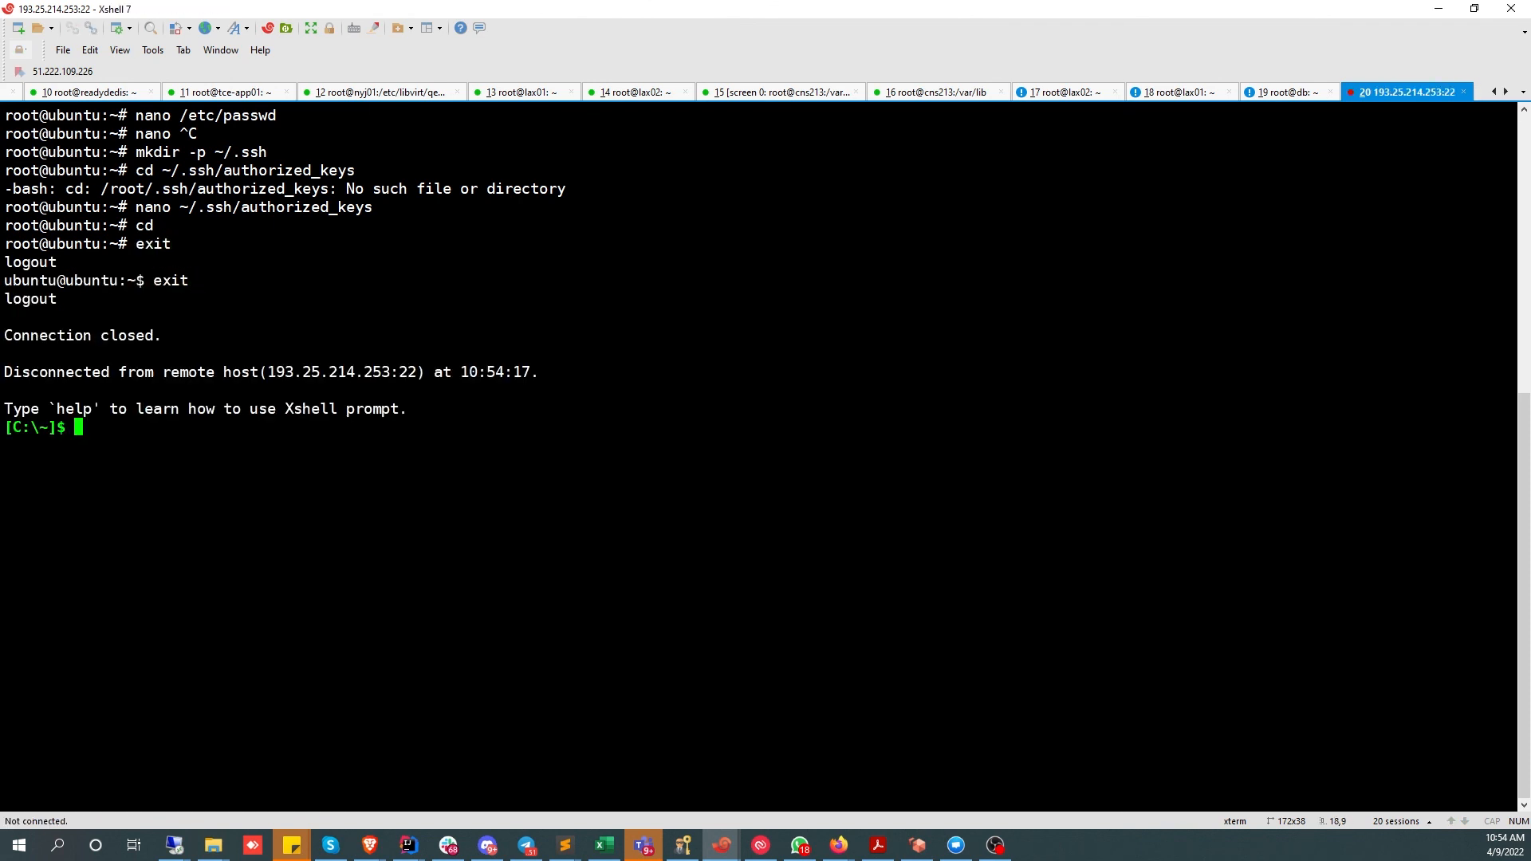
pyautogui.write('clear')
pyautogui.press('Return')
pyautogui.write('ssh ubuntu@193.25.214.253')
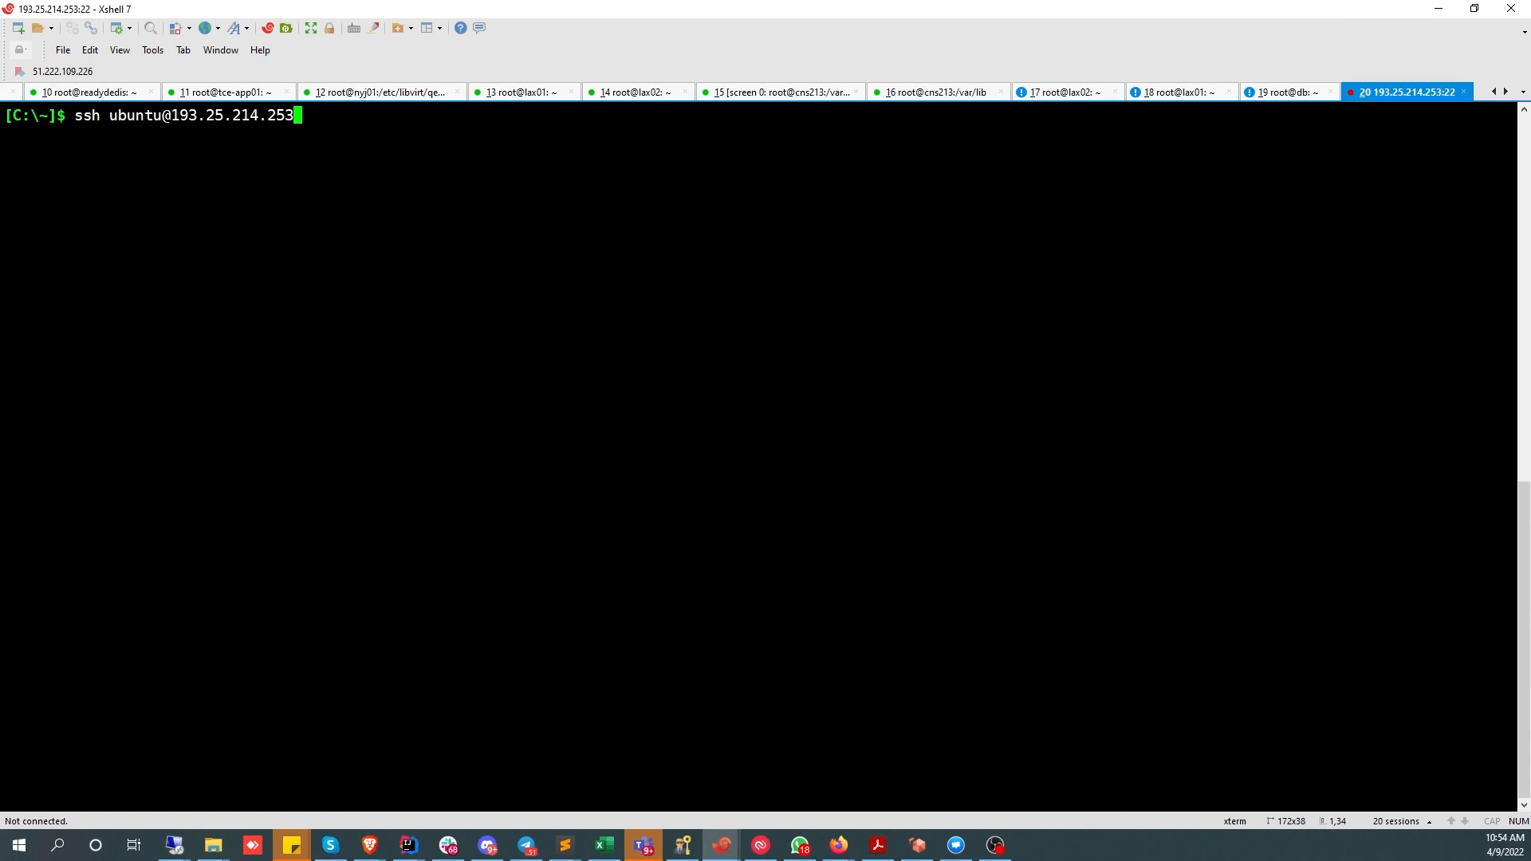
pyautogui.press('Return')
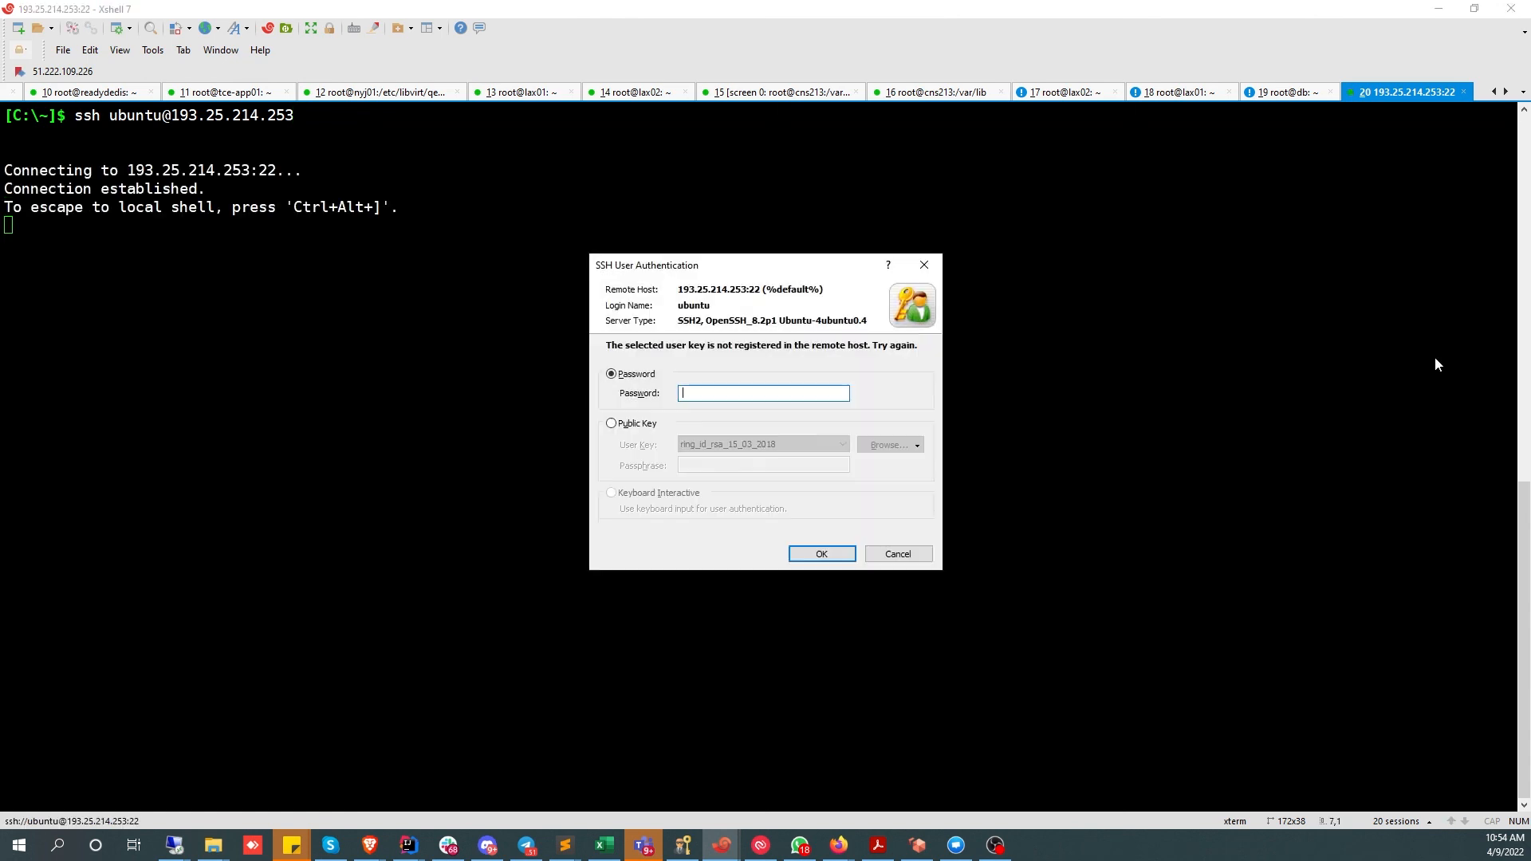
pyautogui.write('••••••••••')
pyautogui.press('Return')
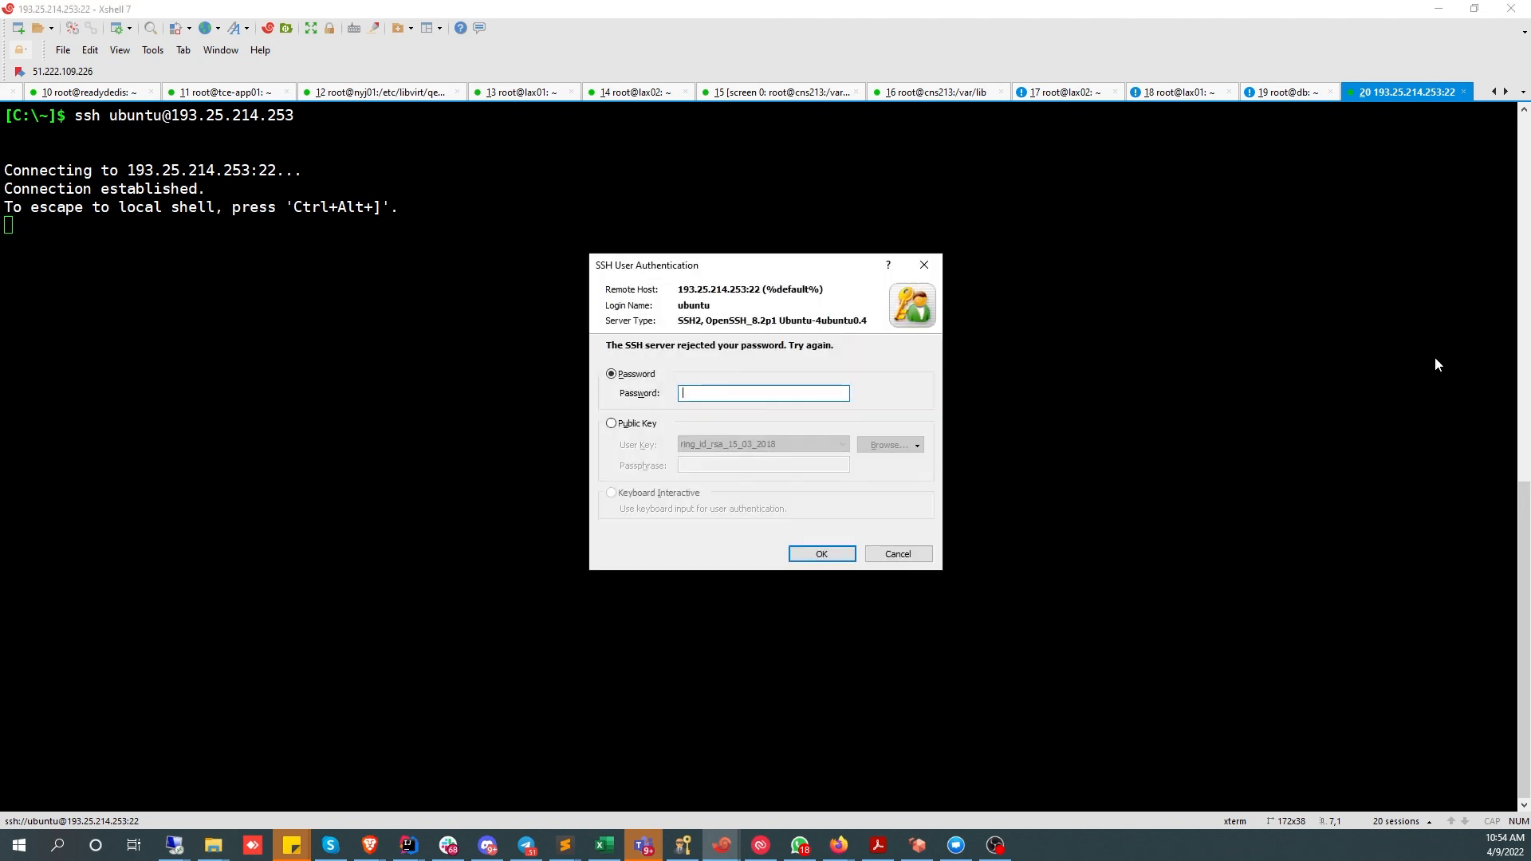
pyautogui.press('Escape')
pyautogui.press('Up')
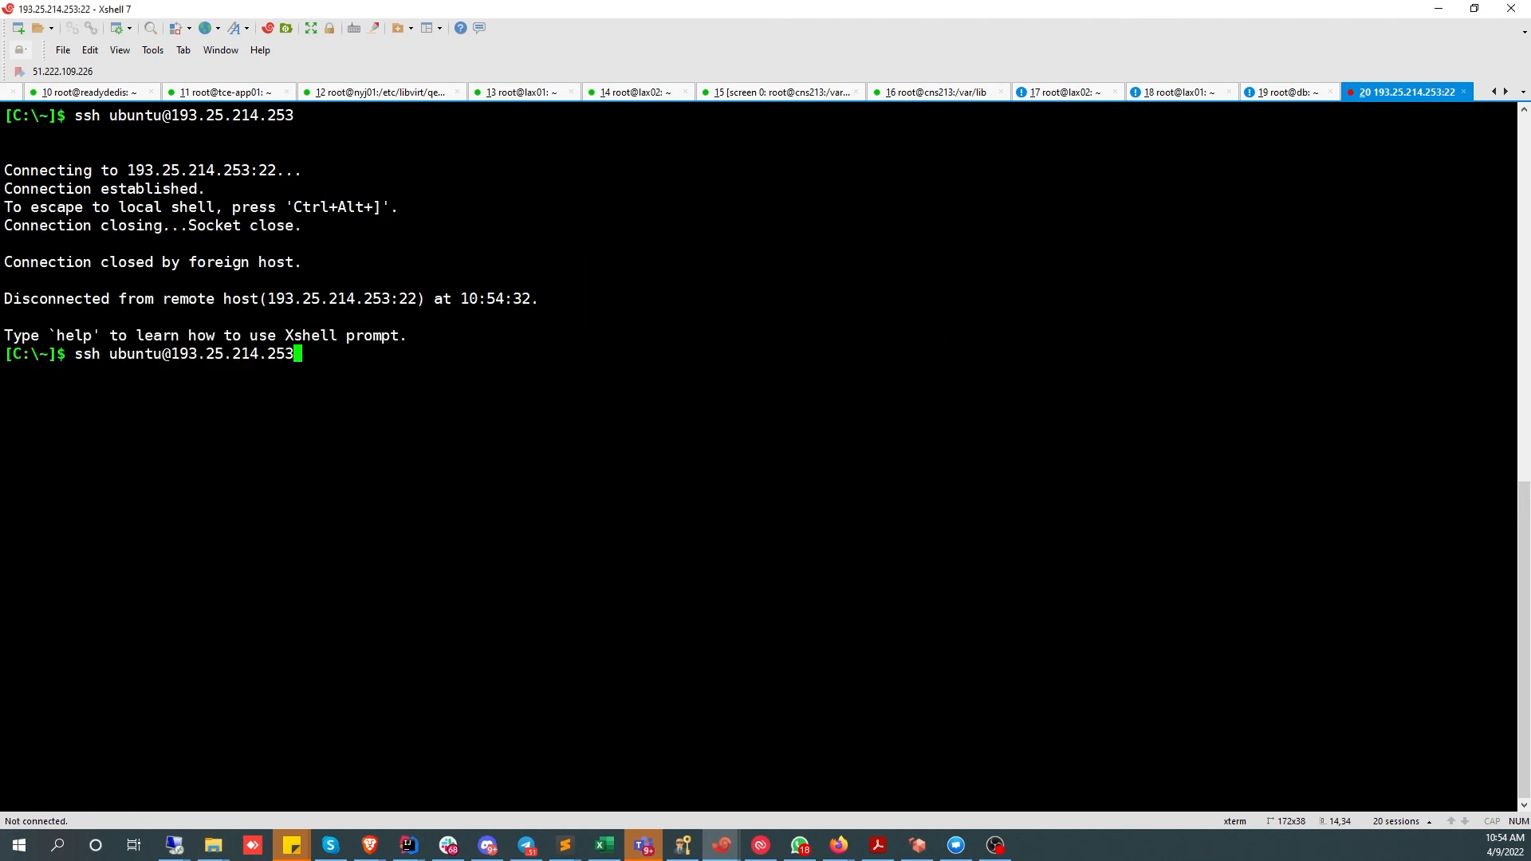
pyautogui.press('Left')
pyautogui.press('Left')
pyautogui.press('Left')
pyautogui.press('Left')
pyautogui.press('Left')
pyautogui.press('Left')
pyautogui.press('Left')
pyautogui.press('Left')
pyautogui.press('Left')
pyautogui.press('Left')
pyautogui.press('Left')
pyautogui.press('Left')
pyautogui.press('Left')
pyautogui.press('Left')
pyautogui.press('Left')
pyautogui.press('Left')
pyautogui.press('Left')
pyautogui.press('Left')
pyautogui.press('Left')
pyautogui.press('Left')
pyautogui.write('root')
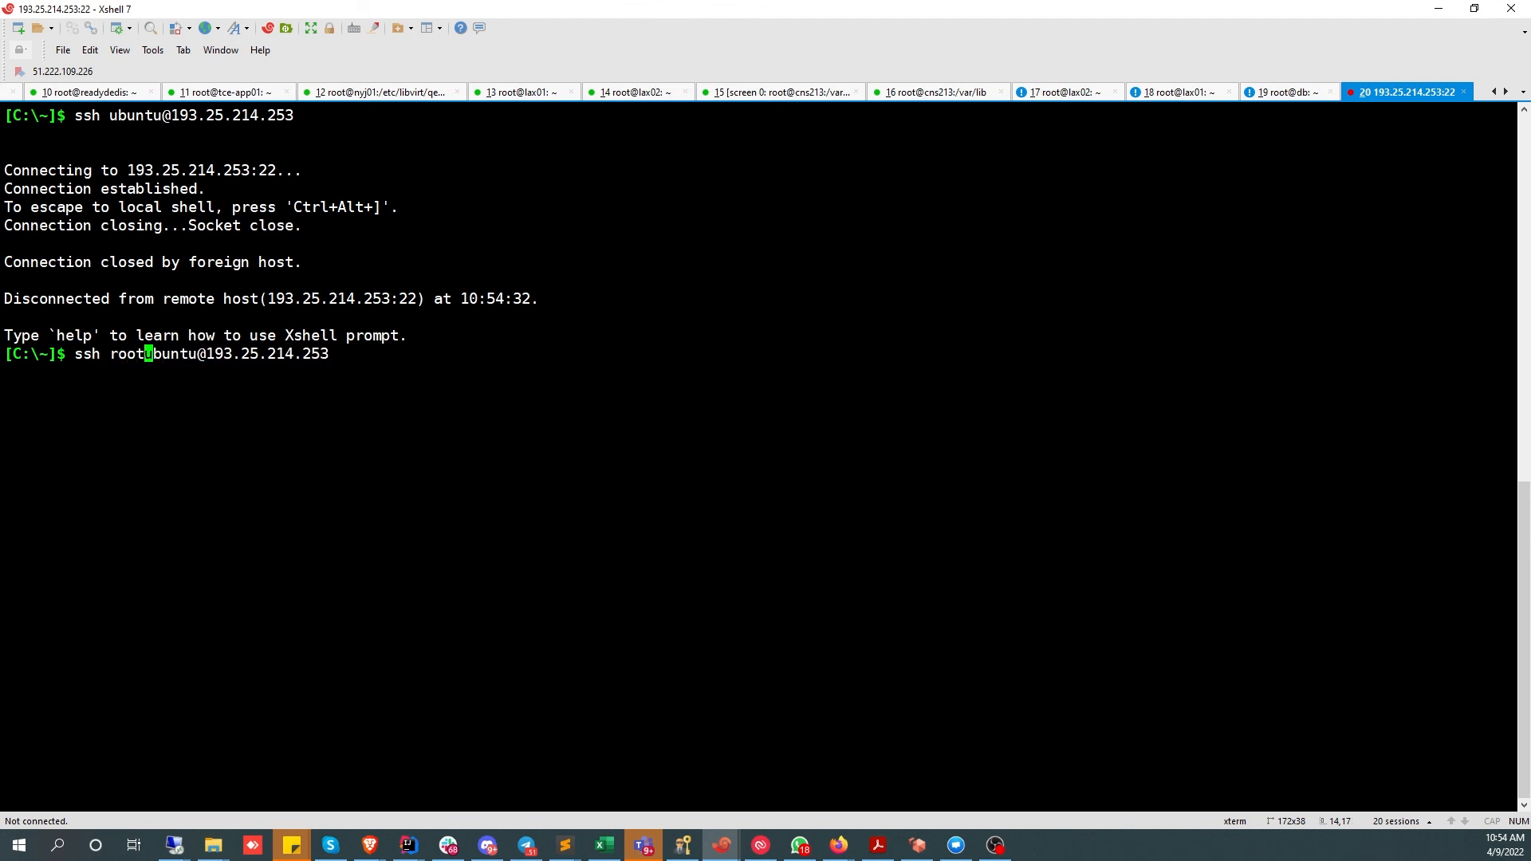
pyautogui.press('Delete')
pyautogui.press('Delete')
pyautogui.press('Delete')
pyautogui.press('Delete')
pyautogui.press('Delete')
pyautogui.press('Delete')
pyautogui.press('Return')
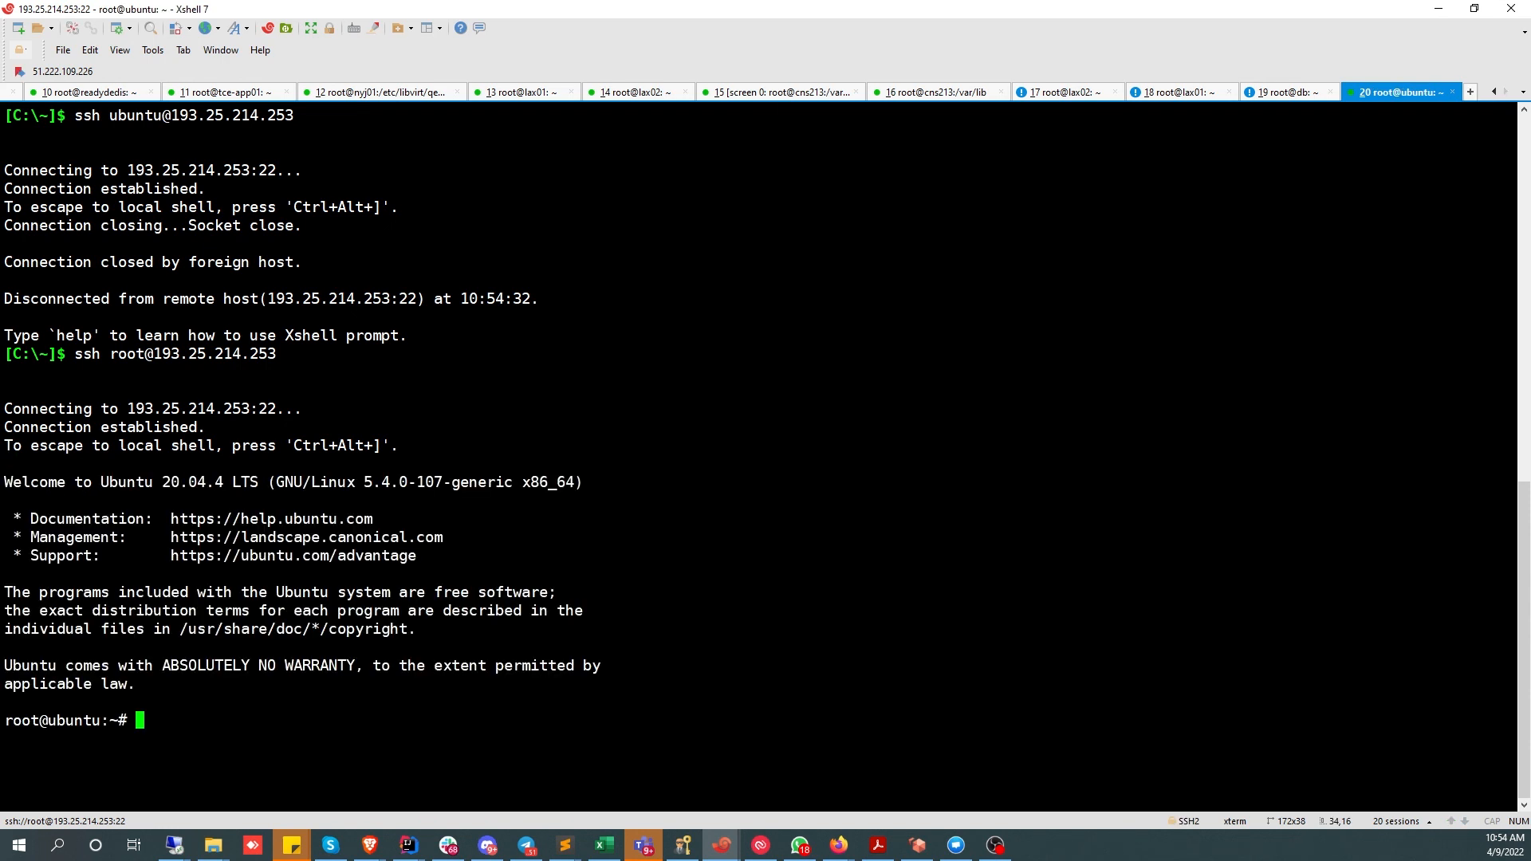
pyautogui.write('clear')
pyautogui.press('Return')
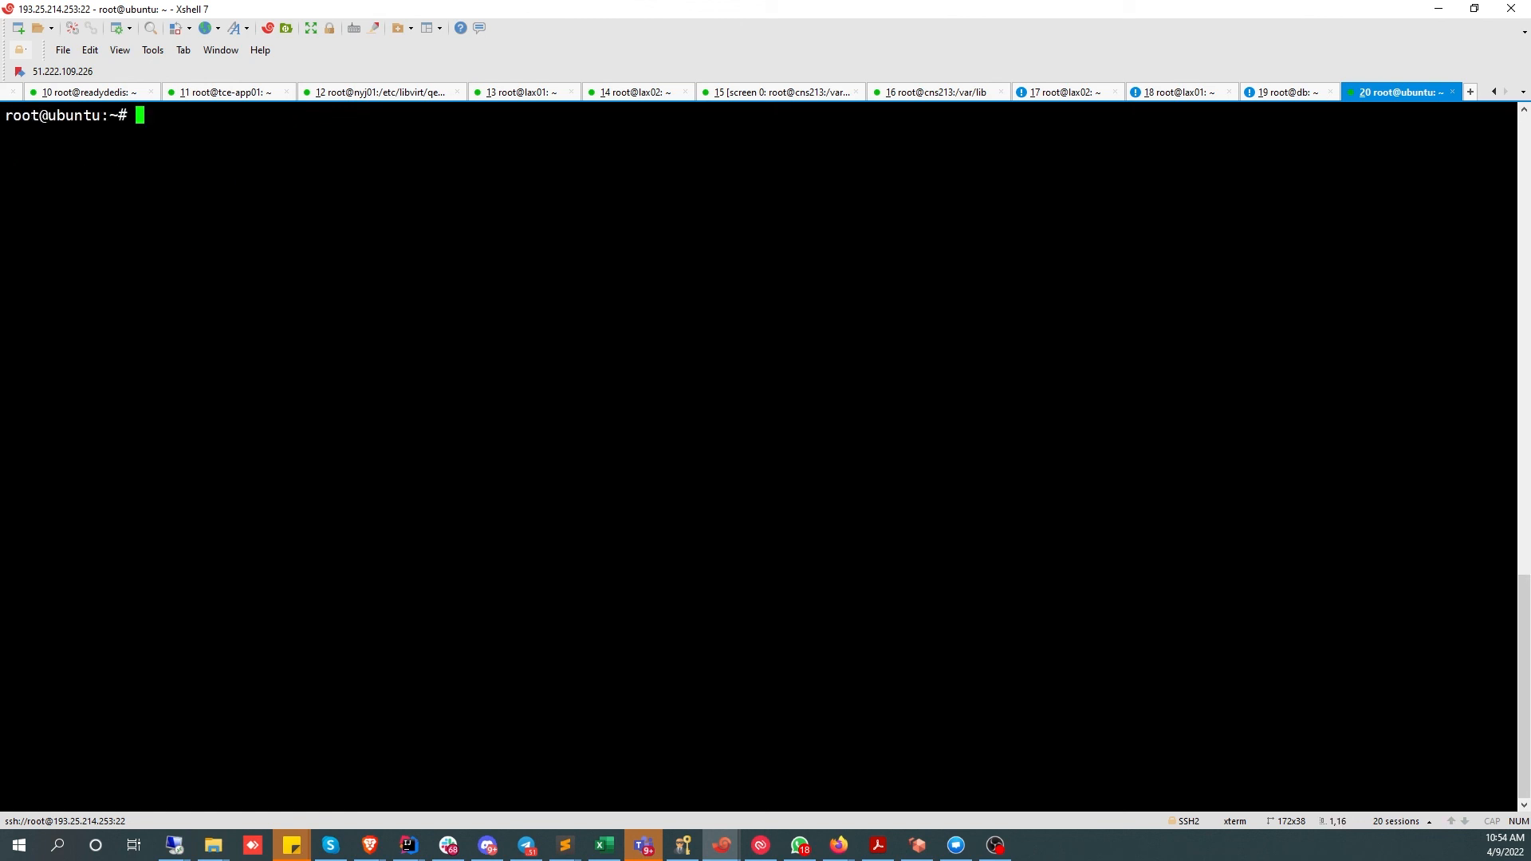